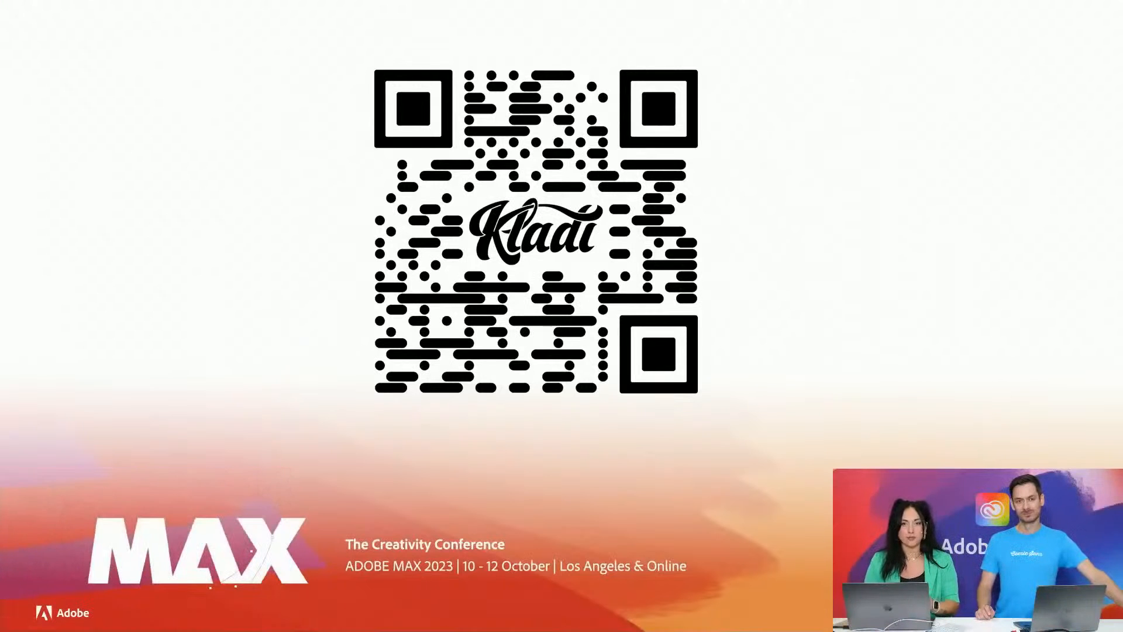
- Switch from the QR code presentation to Google Chrome and show the AL602 MAX 23 page
{"action": "key", "text": "ctrl+Up"}
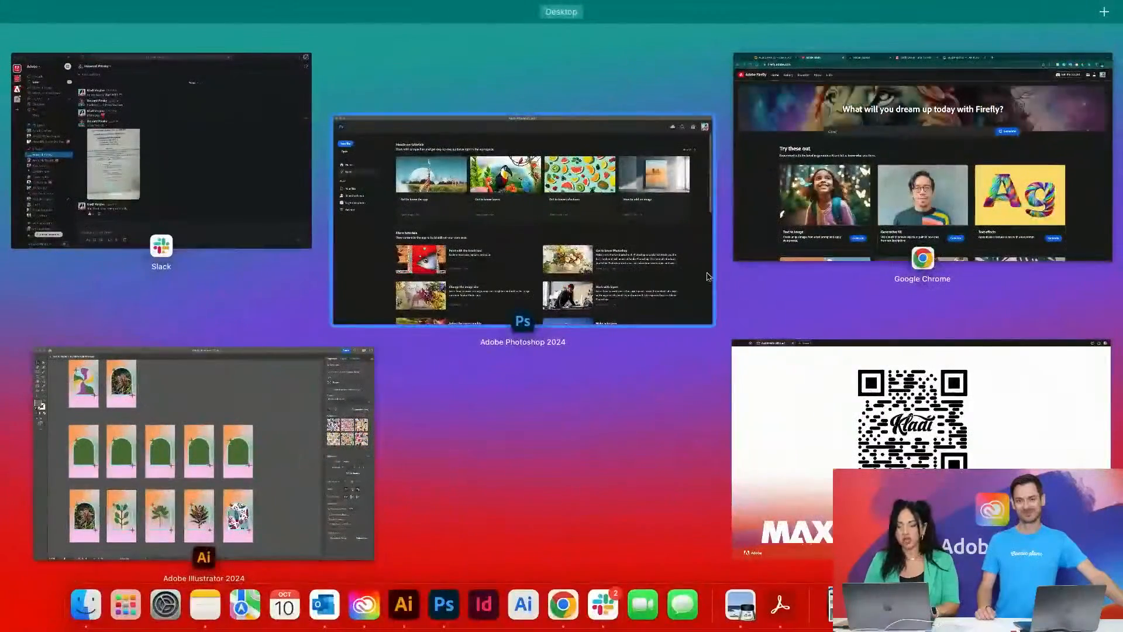
{"action": "left_click", "coordinate": [846, 358]}
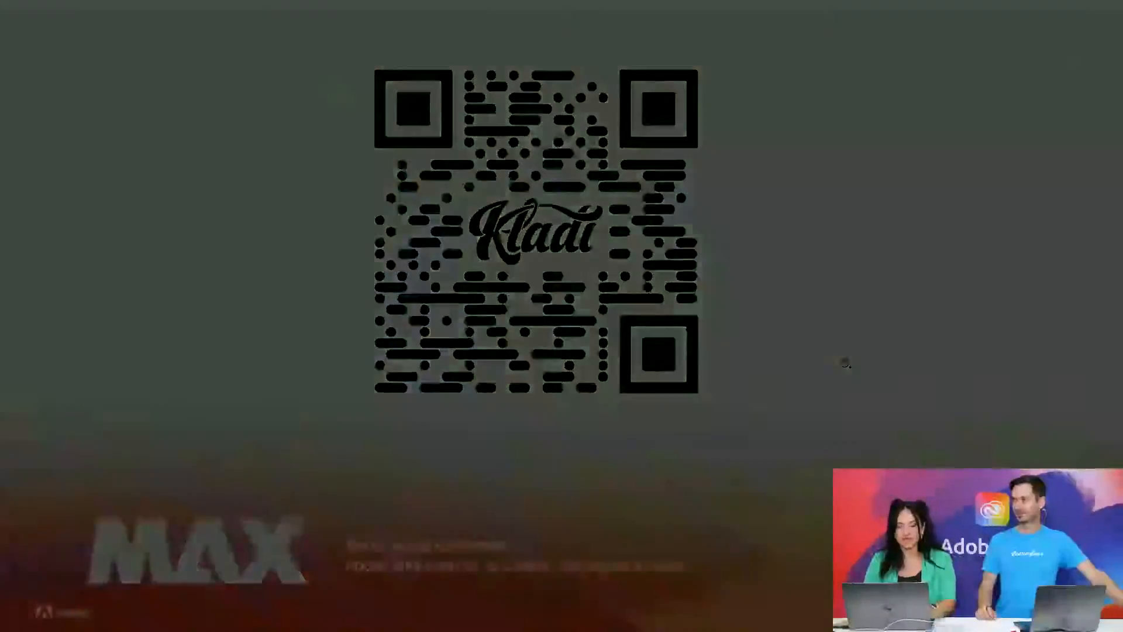
{"action": "key", "text": "ctrl+Up"}
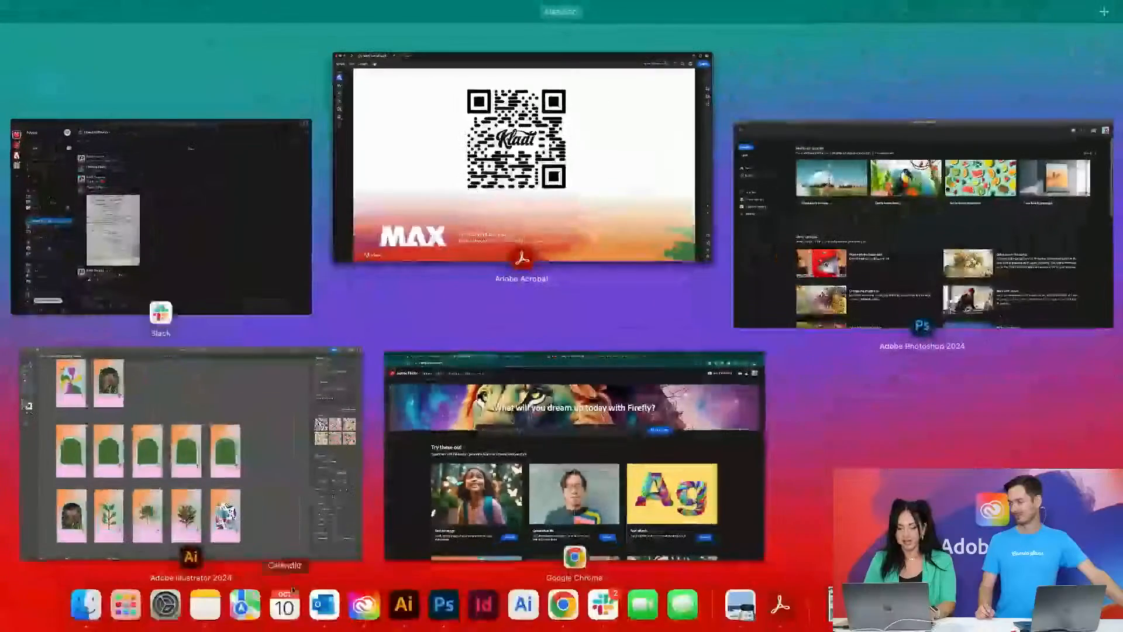
{"action": "left_click", "coordinate": [522, 454]}
{"action": "left_click", "coordinate": [113, 34]}
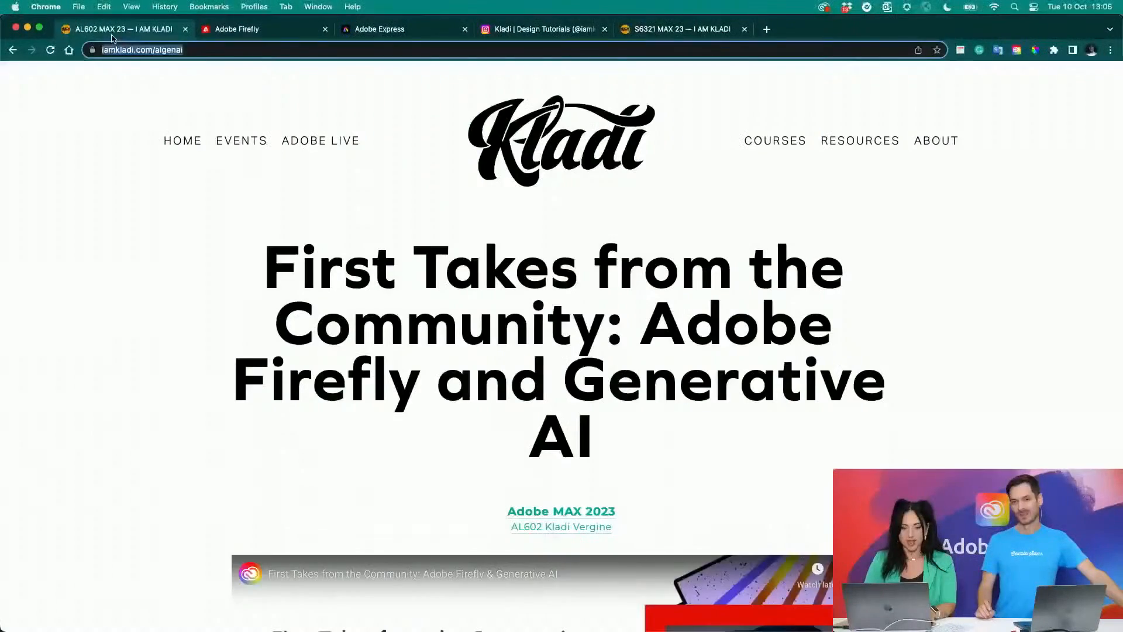
- Review the page's session video, its Adobe Firefly introduction and the Firefly Models section about Image 1 and Image 2 (beta)
{"action": "scroll", "coordinate": [564, 303], "scroll_direction": "down", "scroll_amount": 5}
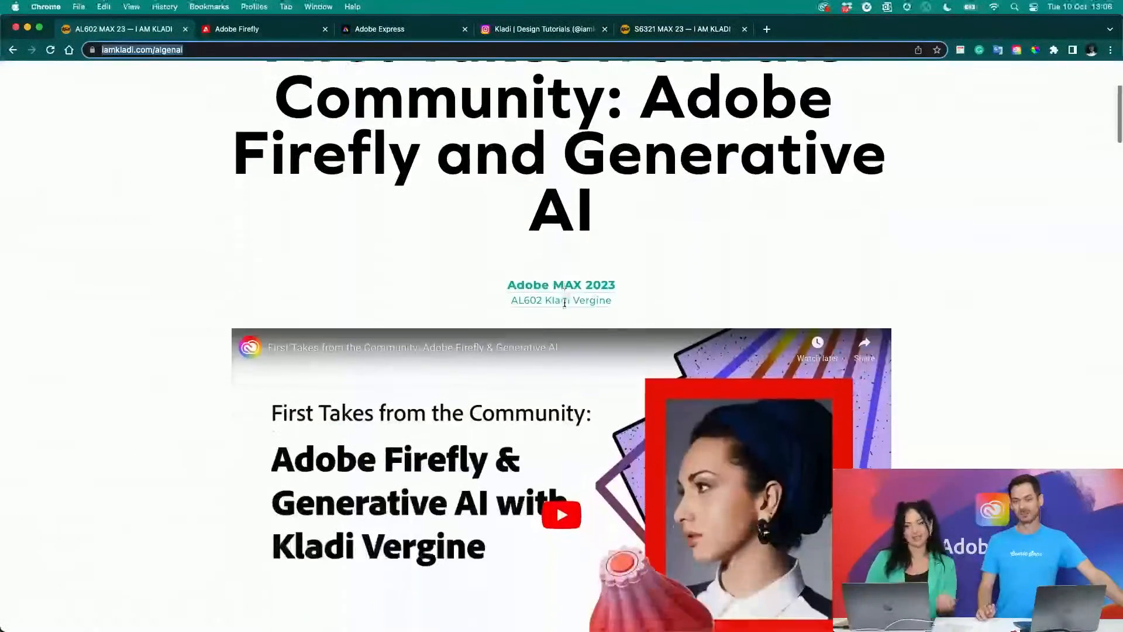
{"action": "scroll", "coordinate": [565, 305], "scroll_direction": "down", "scroll_amount": 2}
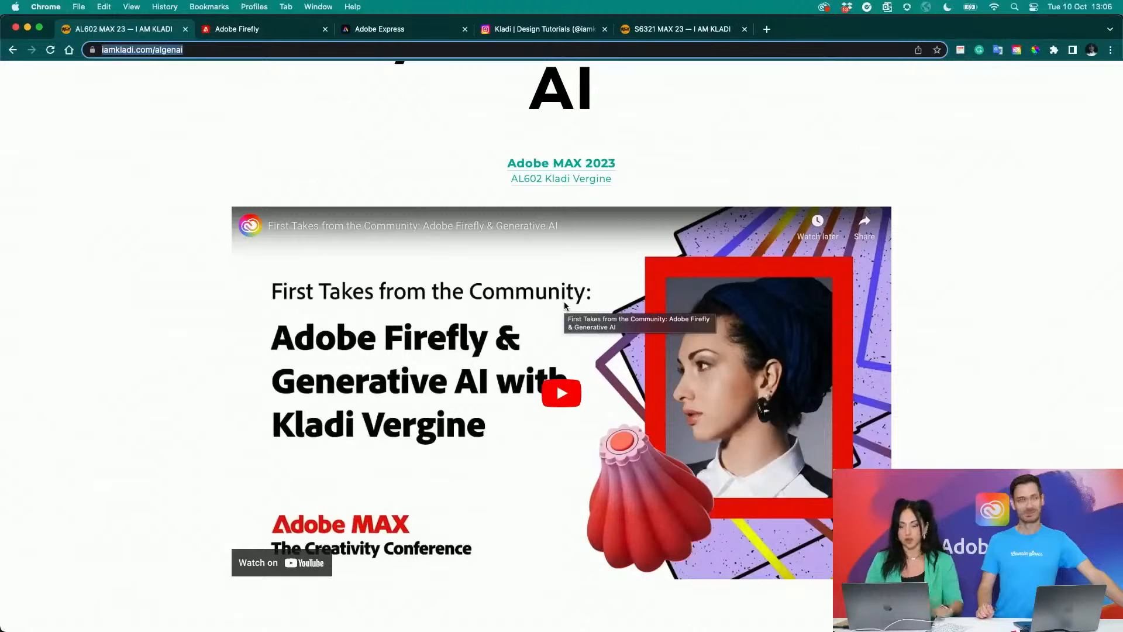
{"action": "scroll", "coordinate": [565, 305], "scroll_direction": "down", "scroll_amount": 5}
{"action": "scroll", "coordinate": [565, 305], "scroll_direction": "down", "scroll_amount": 2}
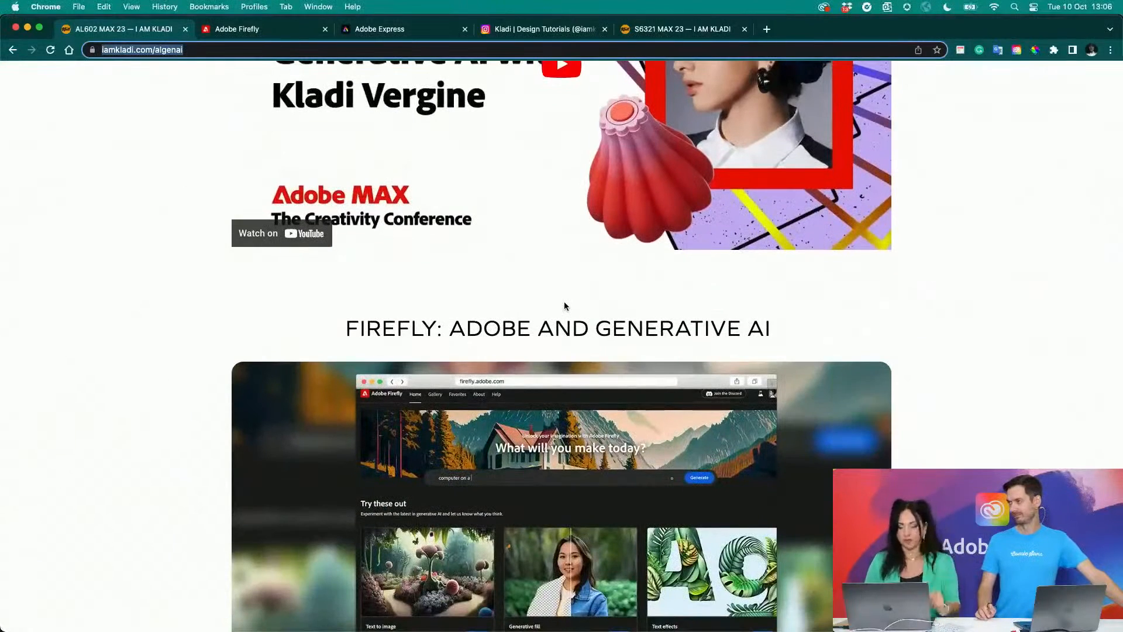
{"action": "scroll", "coordinate": [565, 305], "scroll_direction": "down", "scroll_amount": 5}
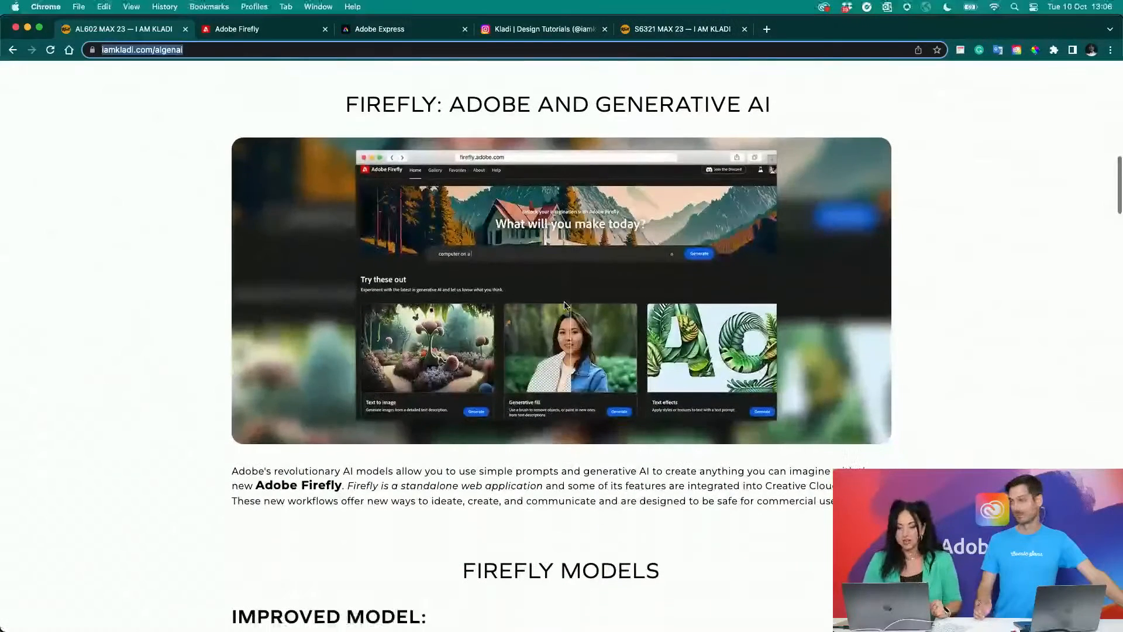
{"action": "scroll", "coordinate": [565, 306], "scroll_direction": "down", "scroll_amount": 1}
{"action": "scroll", "coordinate": [565, 305], "scroll_direction": "up", "scroll_amount": 1}
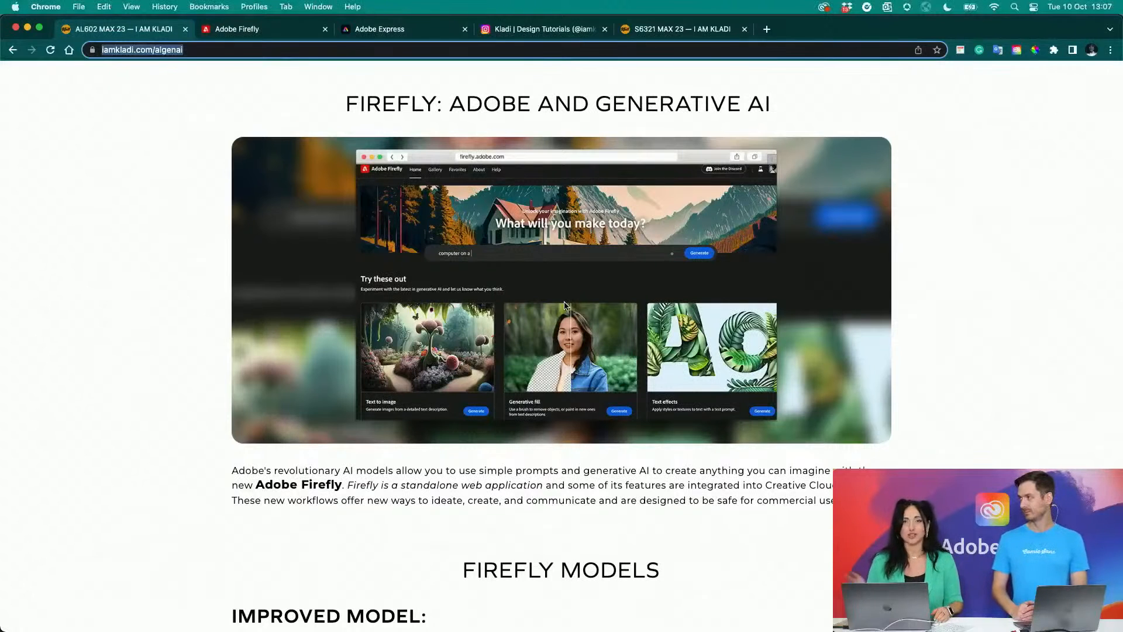
{"action": "scroll", "coordinate": [565, 305], "scroll_direction": "down", "scroll_amount": 3}
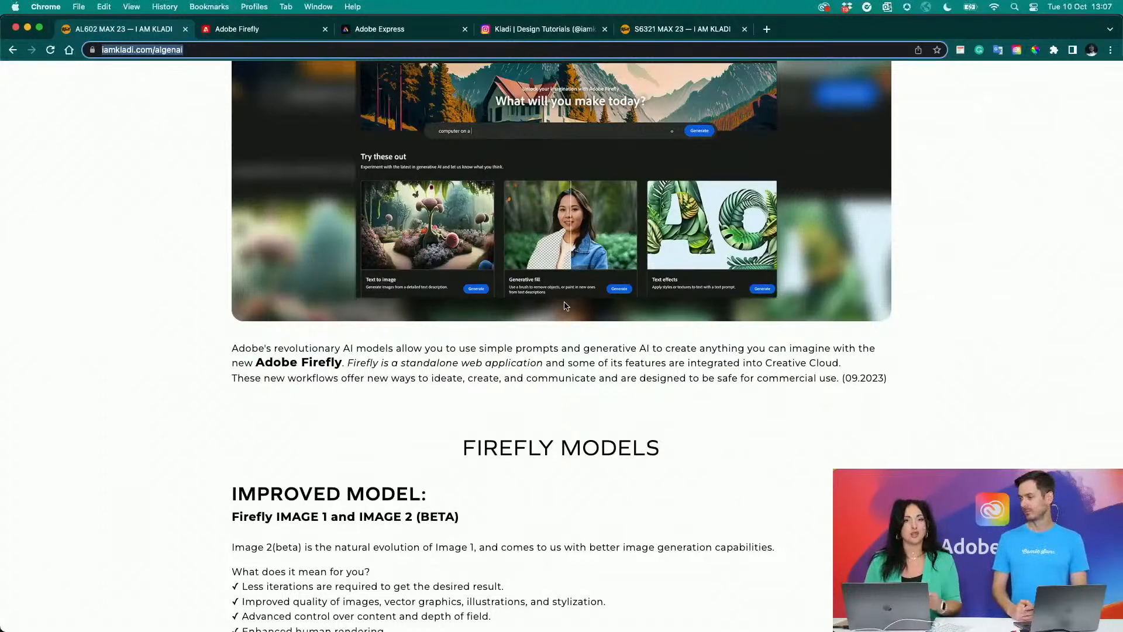
{"action": "scroll", "coordinate": [566, 305], "scroll_direction": "down", "scroll_amount": 5}
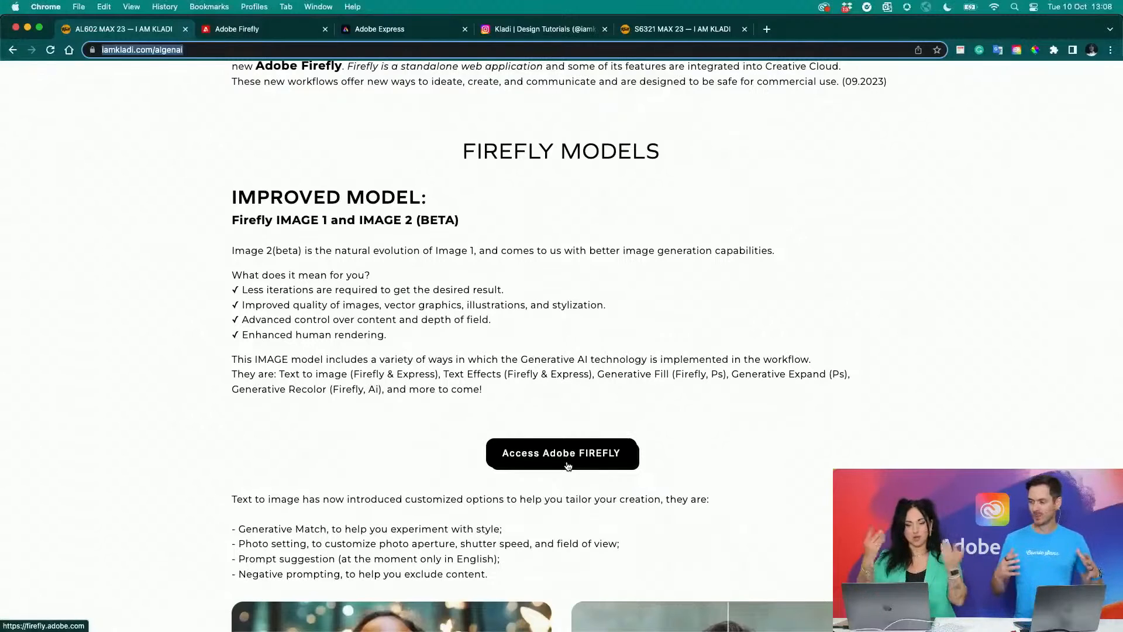
- Open Adobe Firefly from the page's link, start Text to image and browse its sample gallery
{"action": "left_click", "coordinate": [567, 463]}
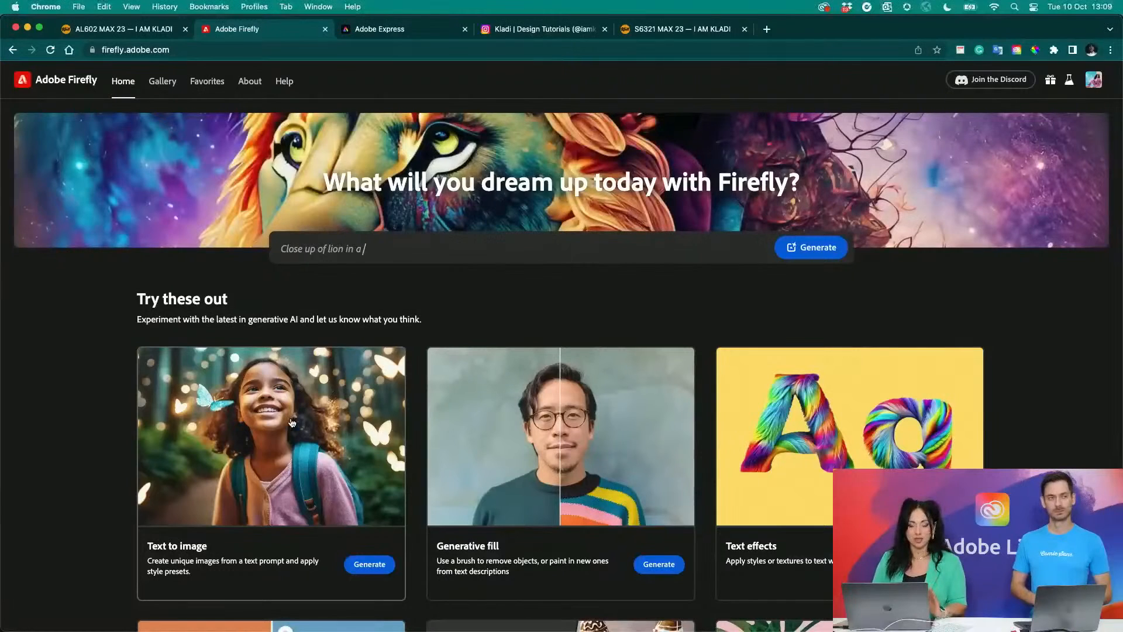
{"action": "left_click", "coordinate": [369, 565]}
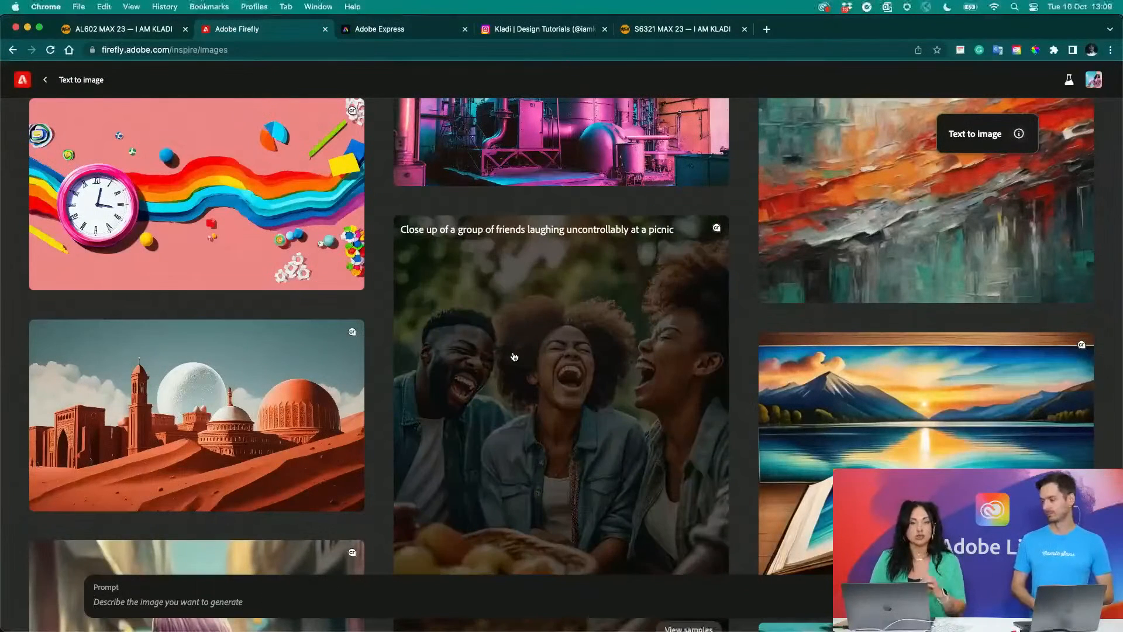
{"action": "scroll", "coordinate": [514, 356], "scroll_direction": "down", "scroll_amount": 15}
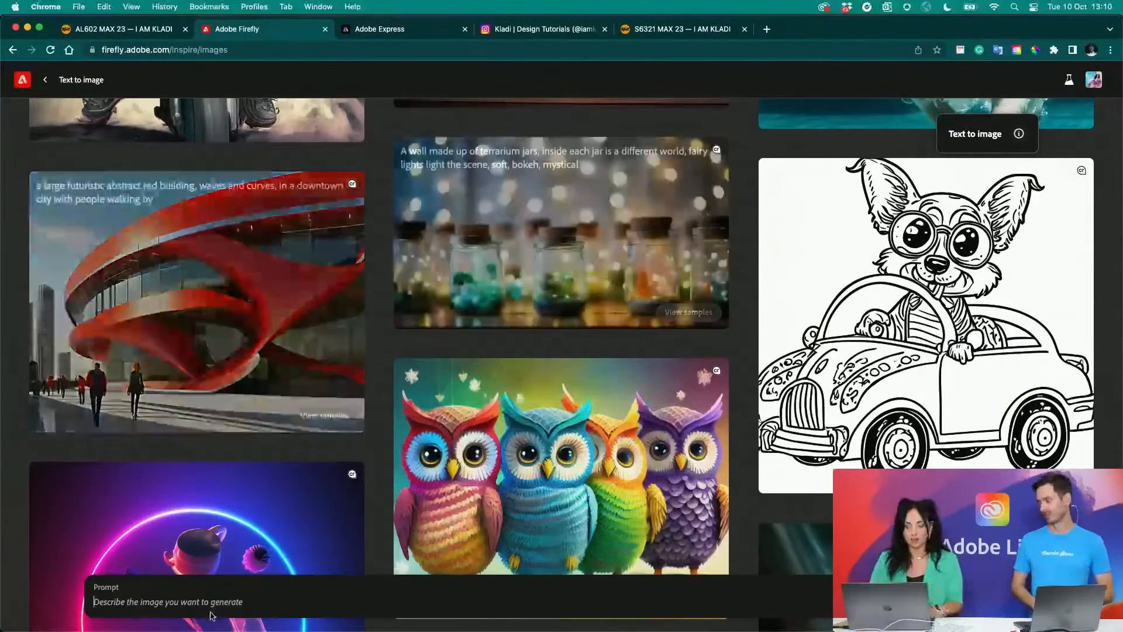
{"action": "key", "text": "ctrl+Up"}
{"action": "left_click", "coordinate": [875, 216]}
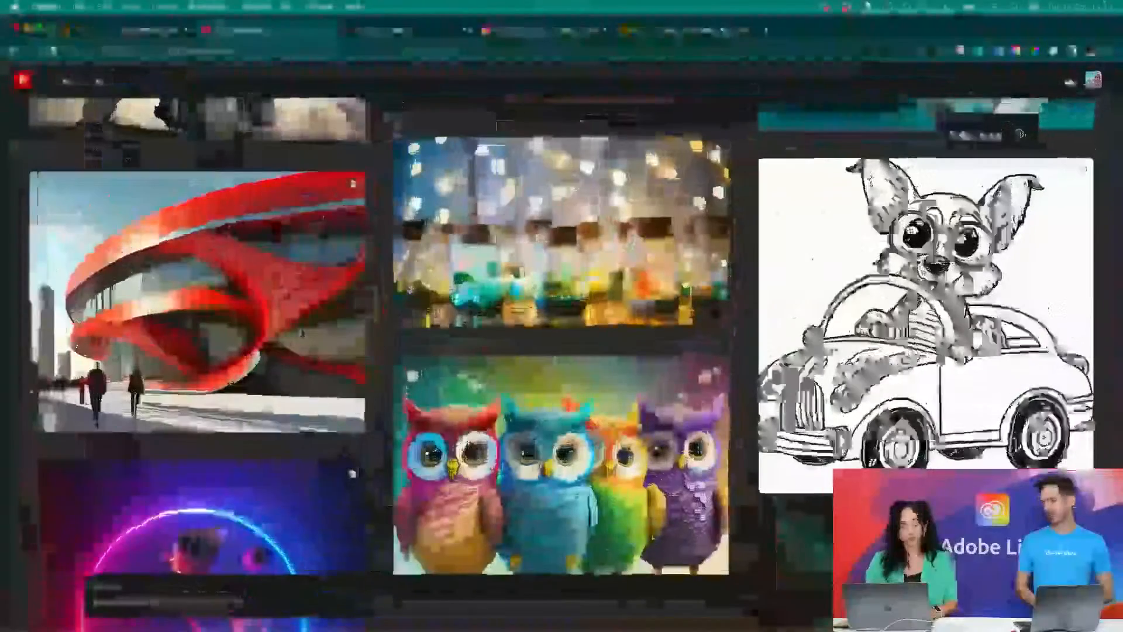
{"action": "scroll", "coordinate": [510, 401], "scroll_direction": "down", "scroll_amount": 2}
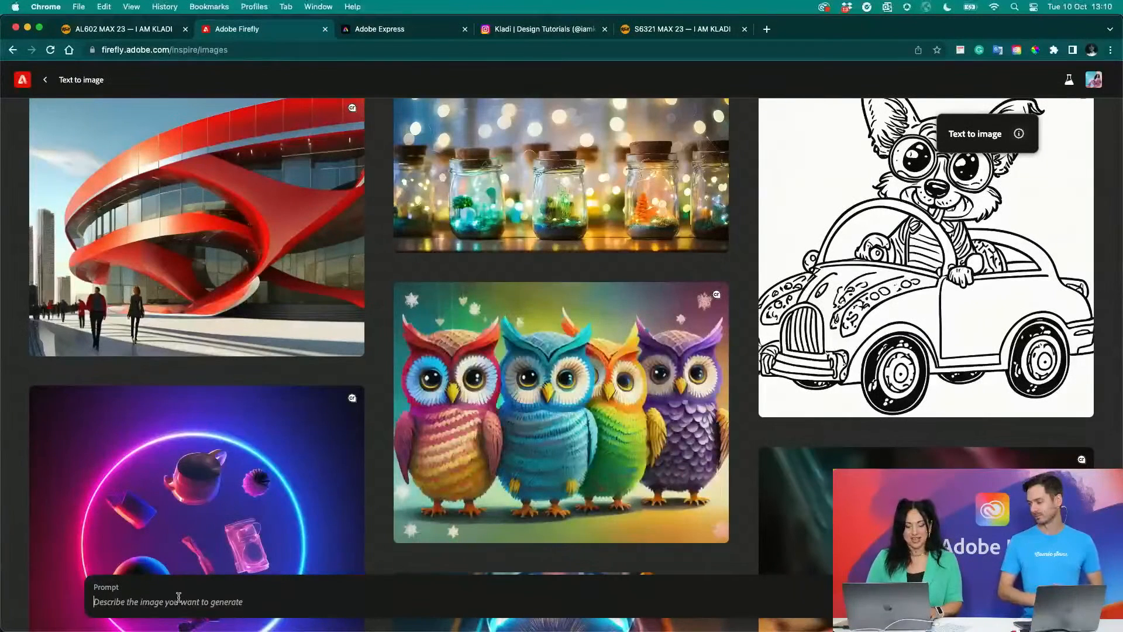
- Look over the standard media kit section and its Plantorium mockup on the S6321 MAX 23 page, and return to the AL602 page
{"action": "left_click", "coordinate": [640, 29]}
{"action": "scroll", "coordinate": [572, 255], "scroll_direction": "down", "scroll_amount": 2}
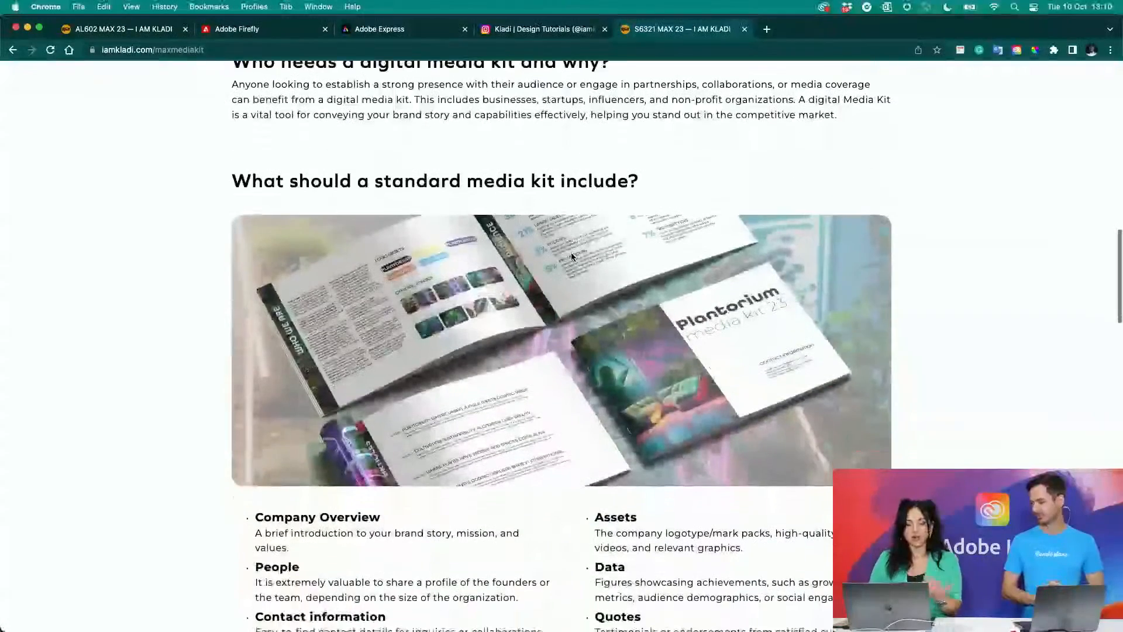
{"action": "scroll", "coordinate": [572, 255], "scroll_direction": "up", "scroll_amount": 3}
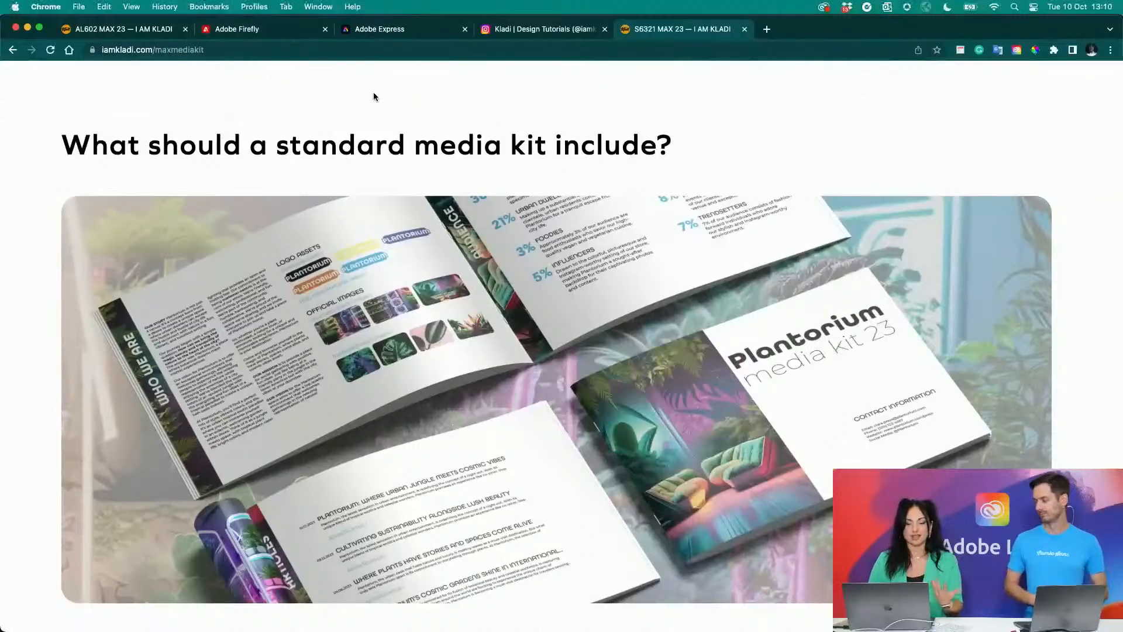
{"action": "left_click", "coordinate": [177, 32]}
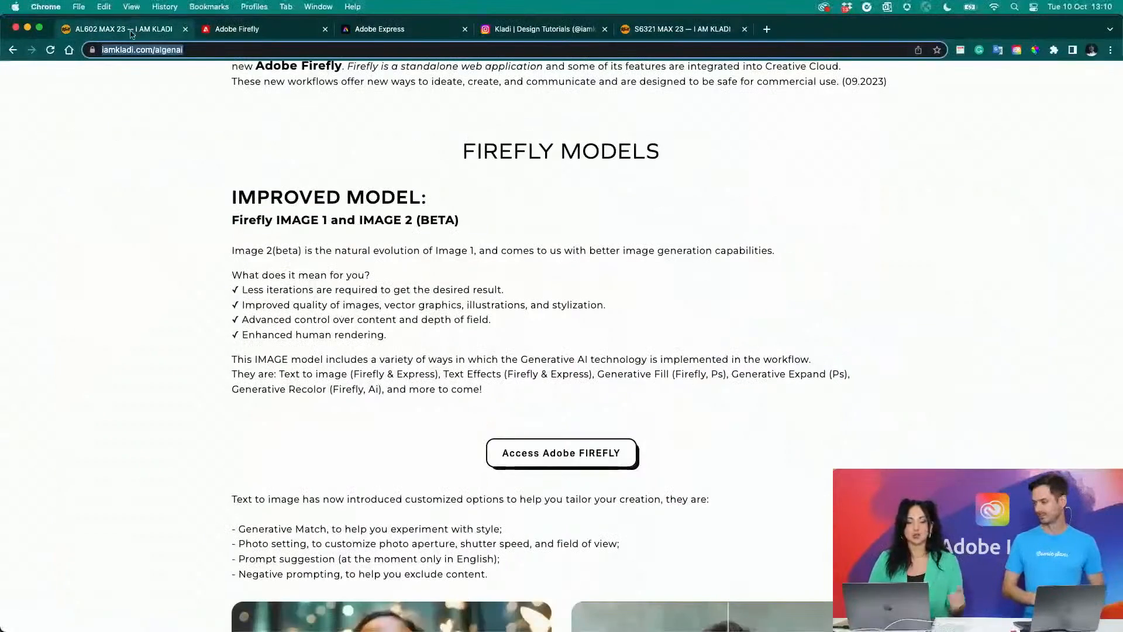
- In Firefly's Text to image, generate images from the prompt "lush plant store with geometric neon light and industrial modern furniture"
{"action": "left_click", "coordinate": [267, 24]}
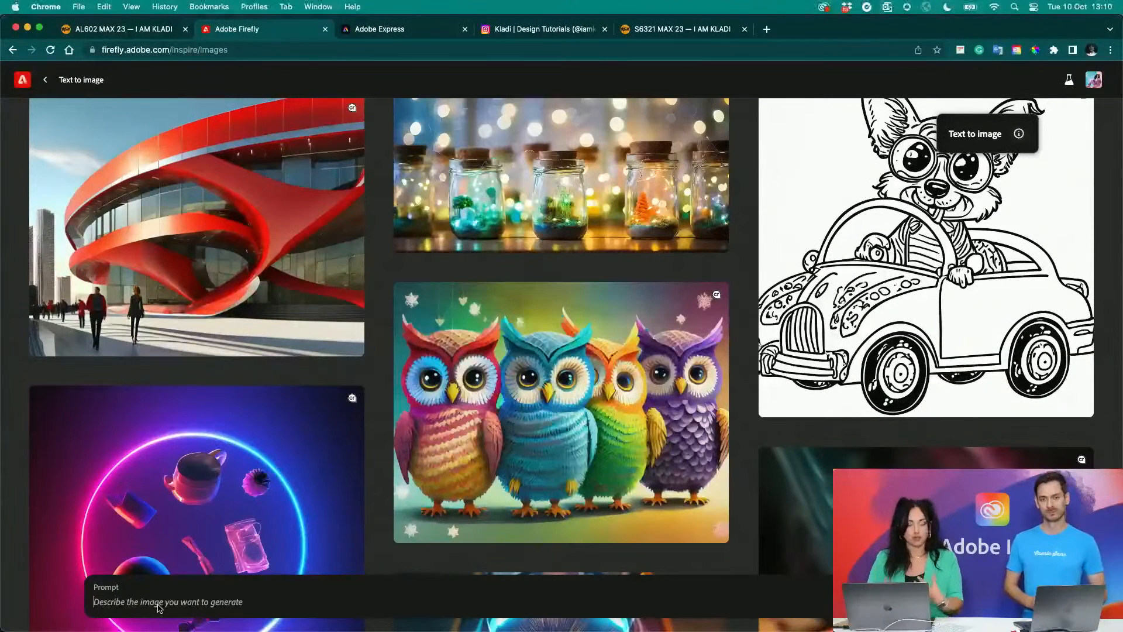
{"action": "type", "text": "lush"}
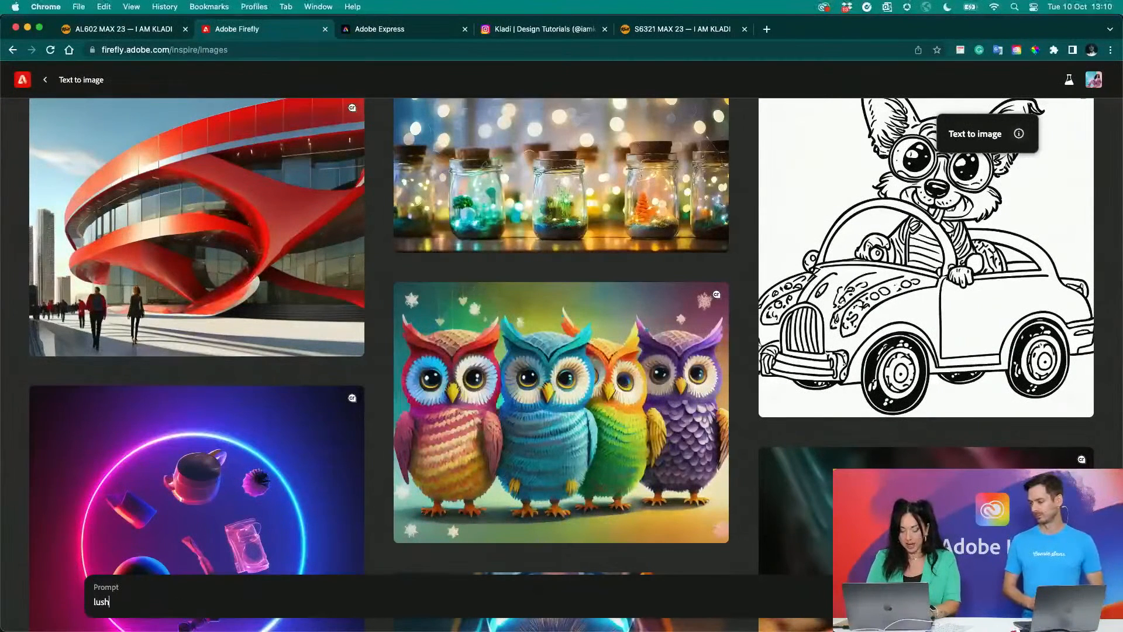
{"action": "type", "text": " plant store with ge"}
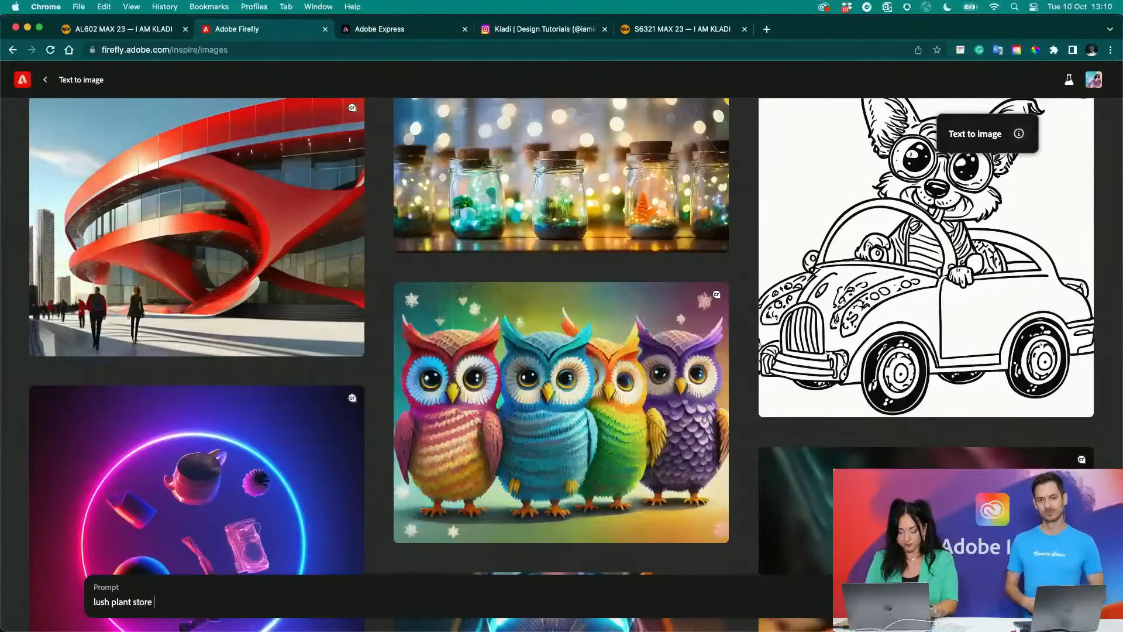
{"action": "key", "text": "BackSpace"}
{"action": "key", "text": "BackSpace"}
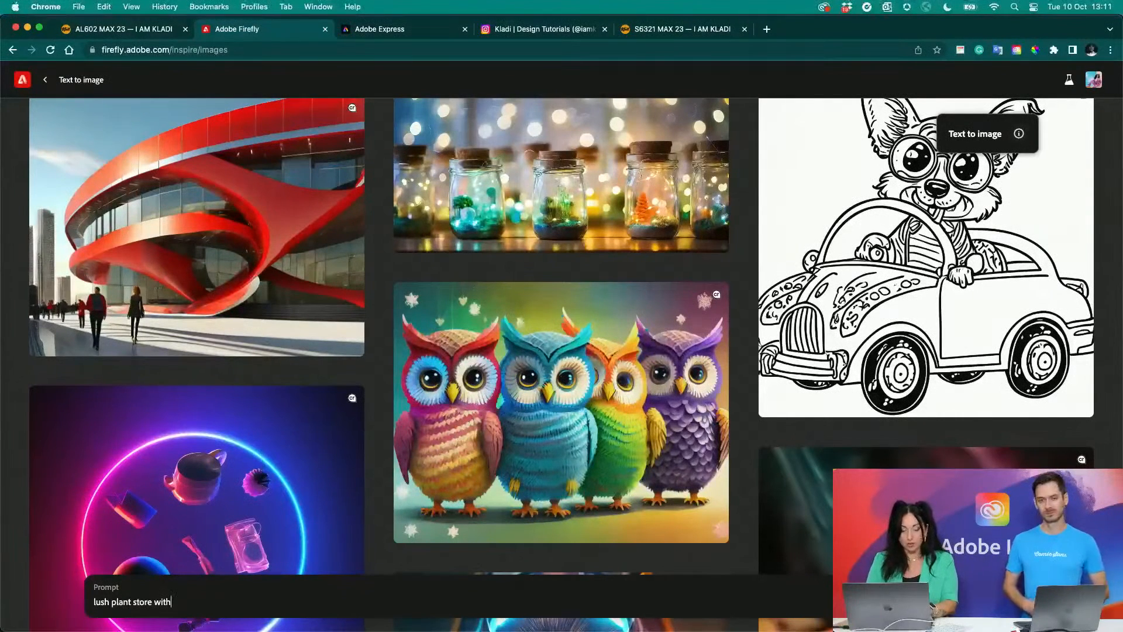
{"action": "type", "text": "geometric"}
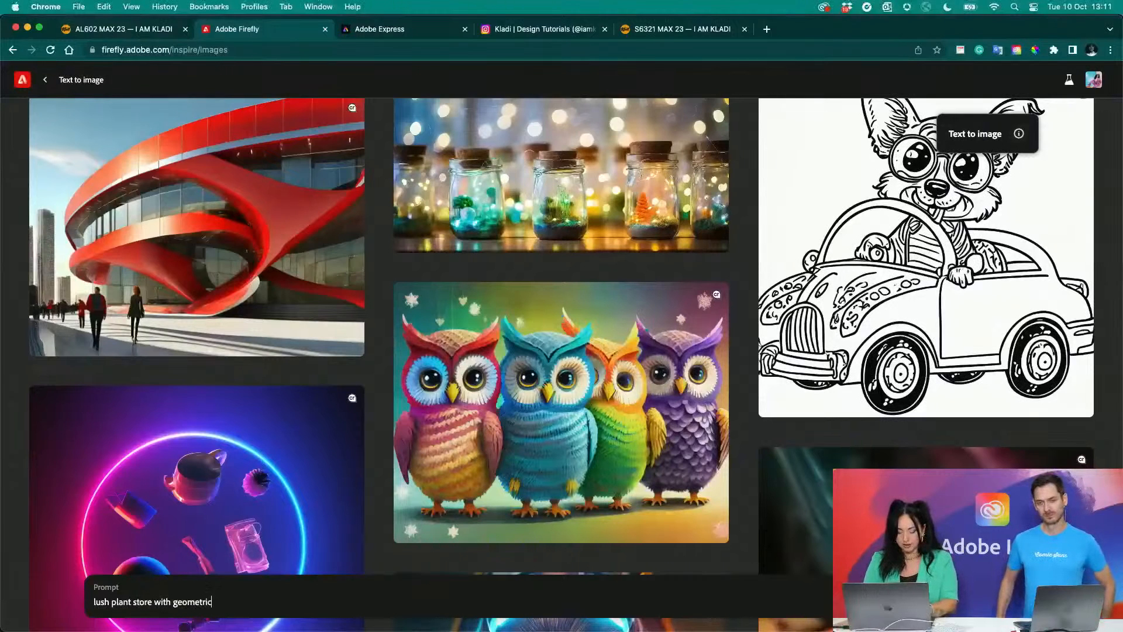
{"action": "type", "text": " neon light "}
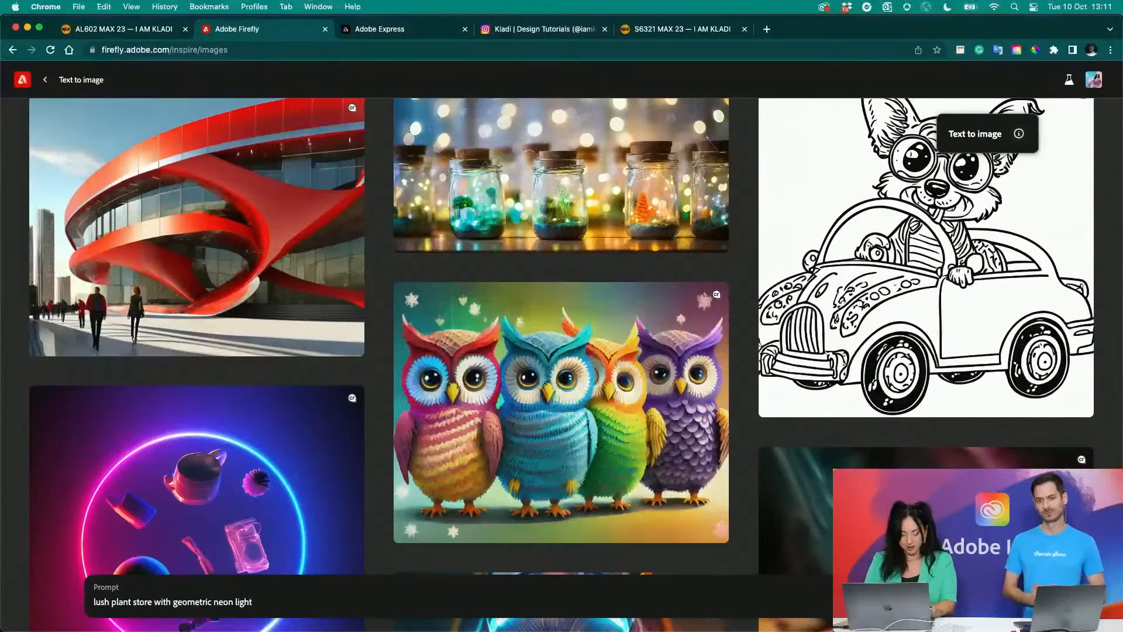
{"action": "type", "text": "and "}
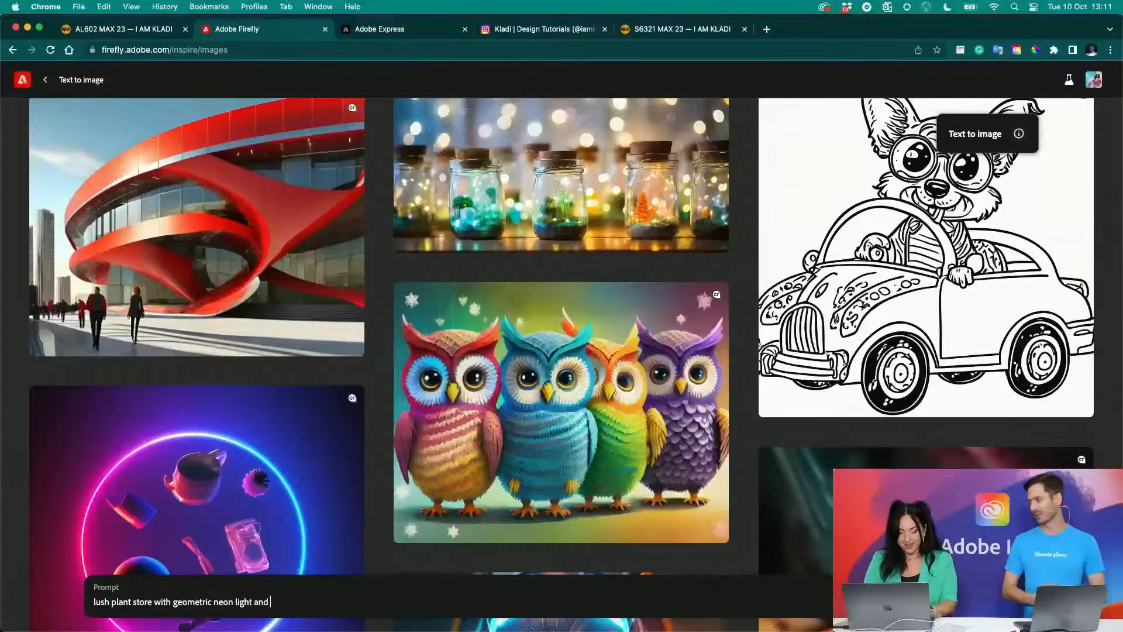
{"action": "type", "text": "indus"}
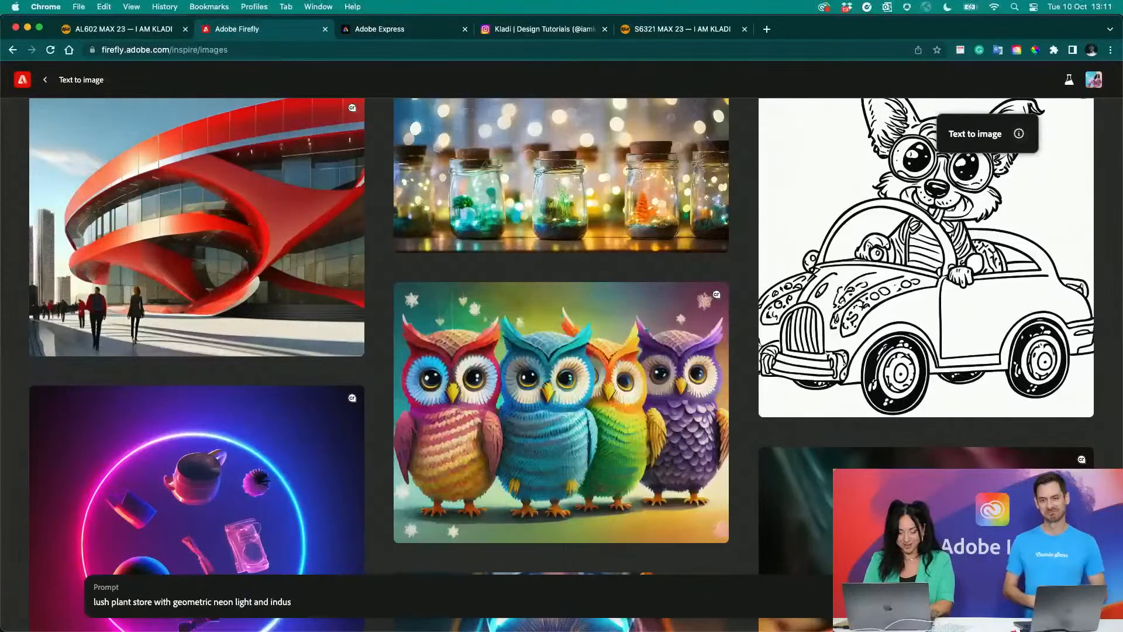
{"action": "type", "text": "trial "}
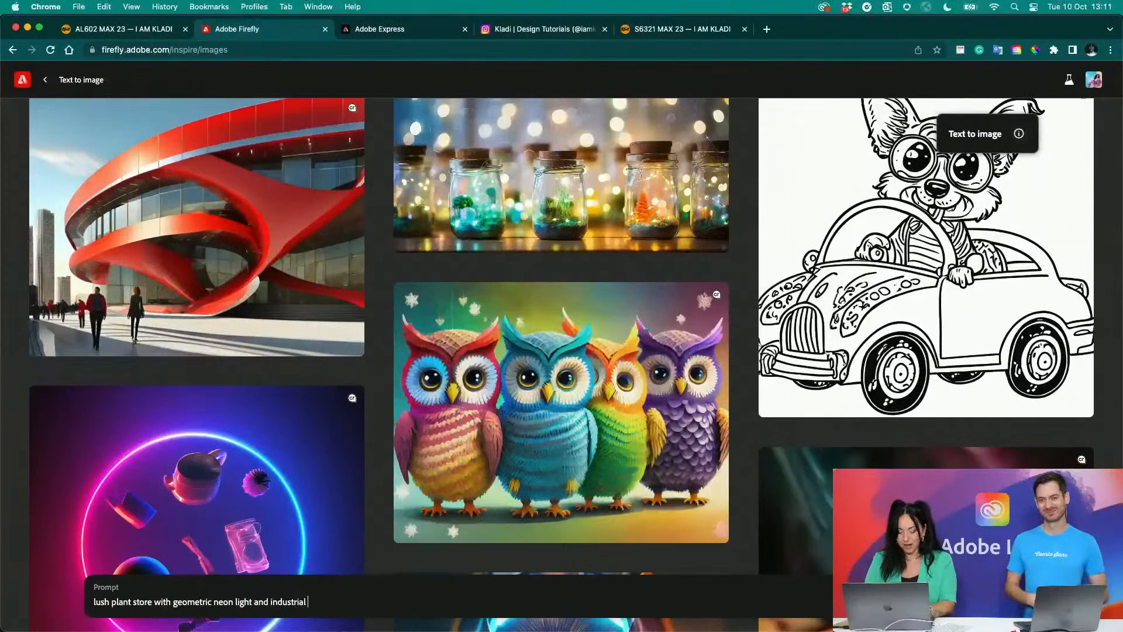
{"action": "type", "text": "modern fu"}
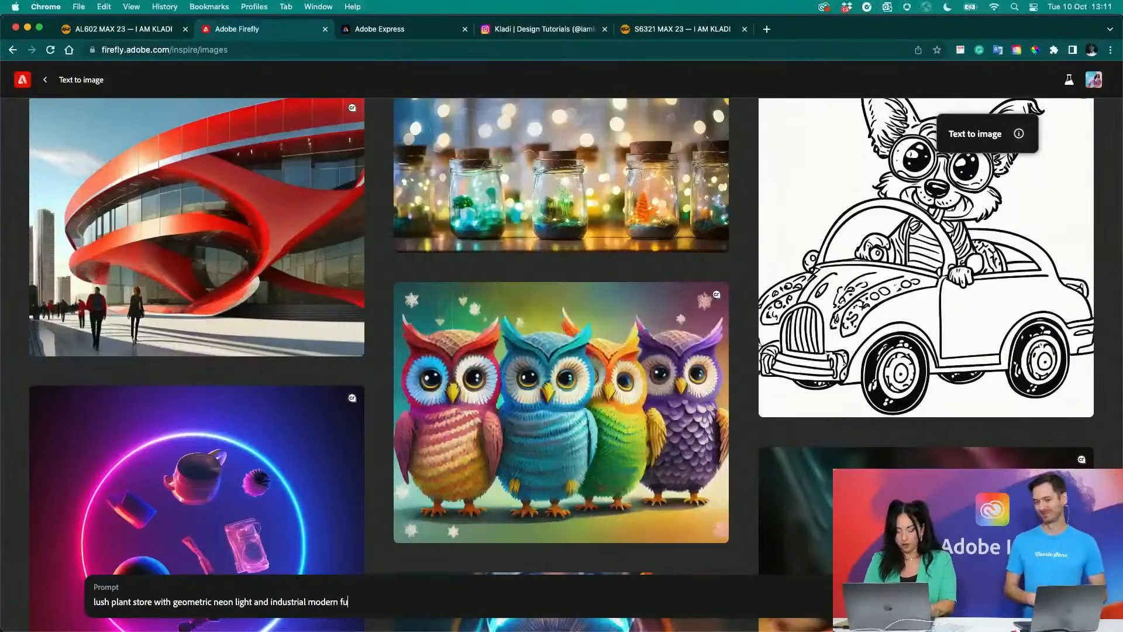
{"action": "type", "text": "rnitur"}
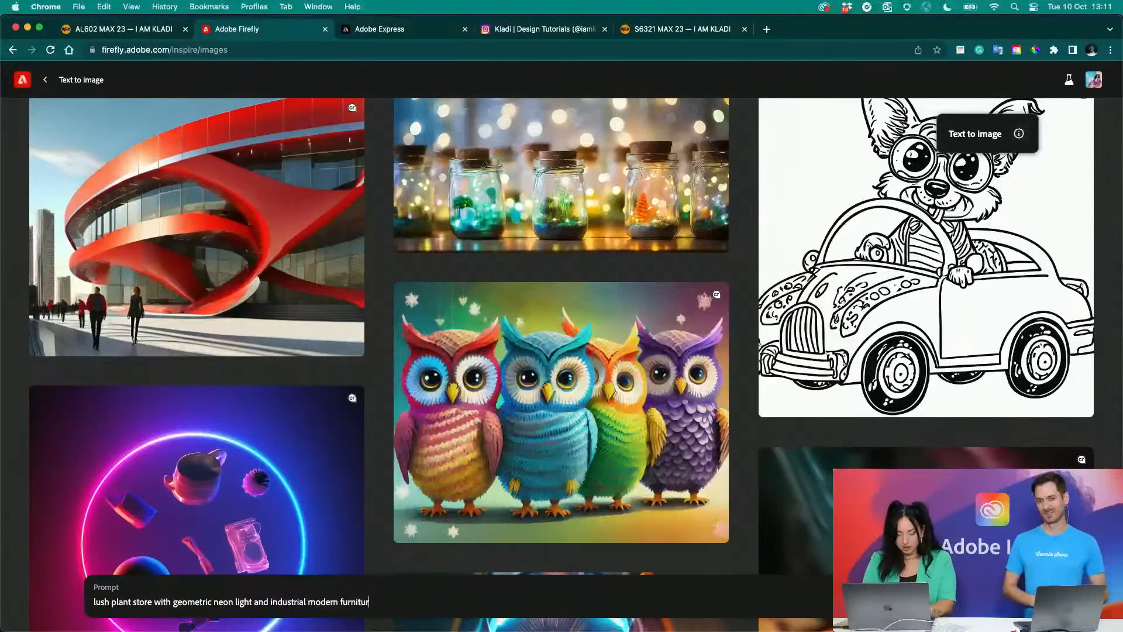
{"action": "type", "text": "e"}
{"action": "key", "text": "Return"}
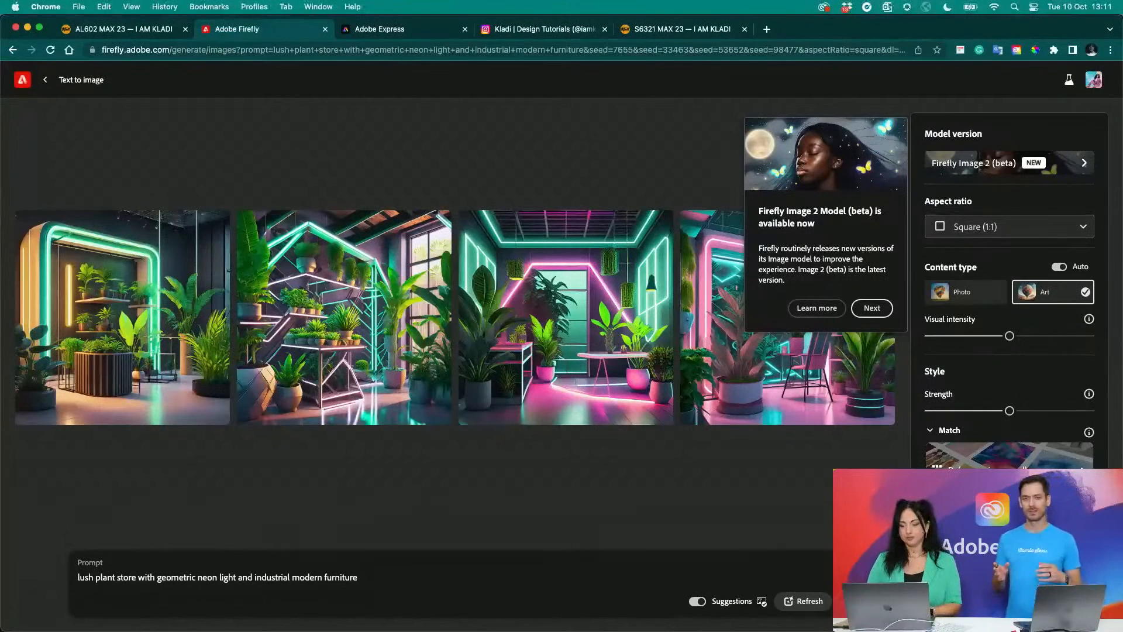
- Dismiss the Firefly Image 2 and Match image style introduction tips and inspect the generated plant store images up close
{"action": "left_click", "coordinate": [871, 308]}
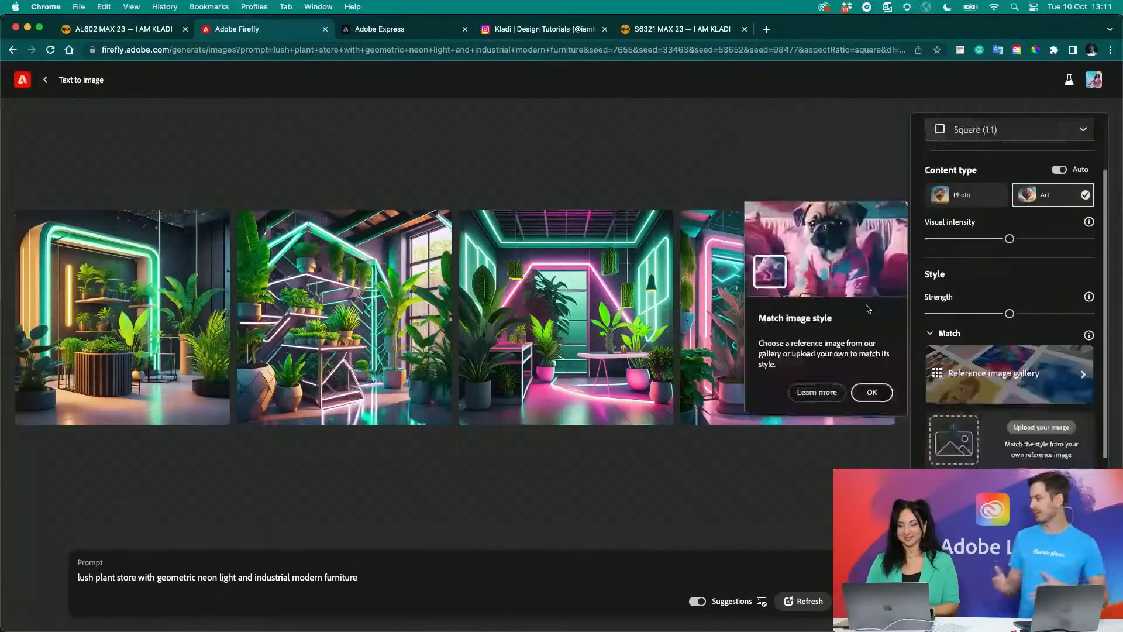
{"action": "left_click", "coordinate": [871, 391]}
{"action": "mouse_move", "coordinate": [877, 396]}
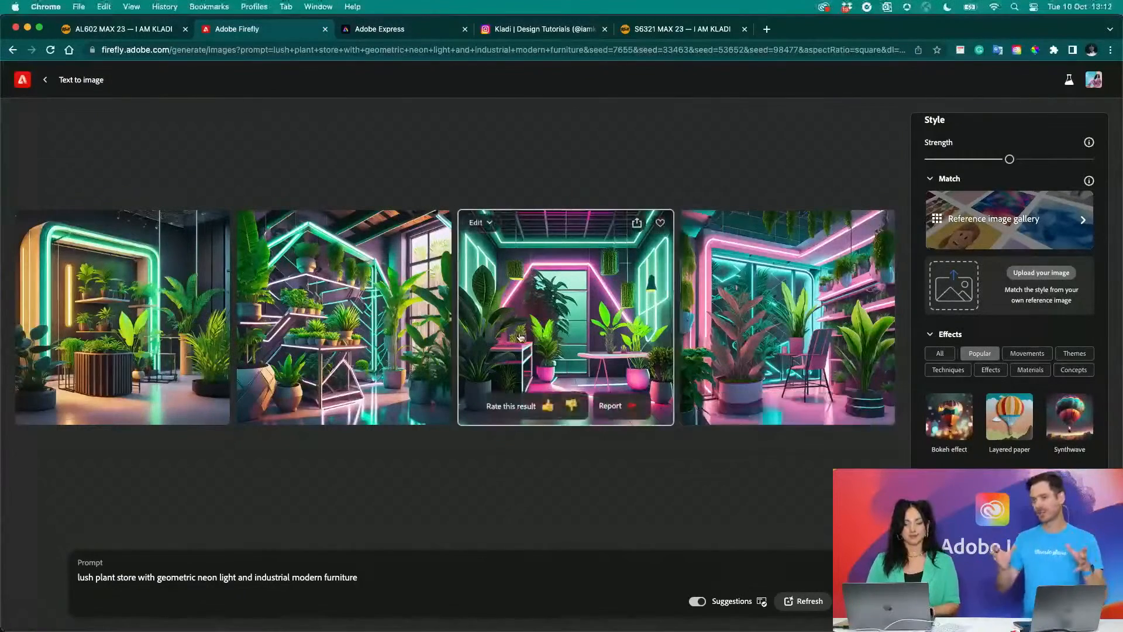
{"action": "scroll", "coordinate": [520, 338], "scroll_direction": "left", "scroll_amount": 3}
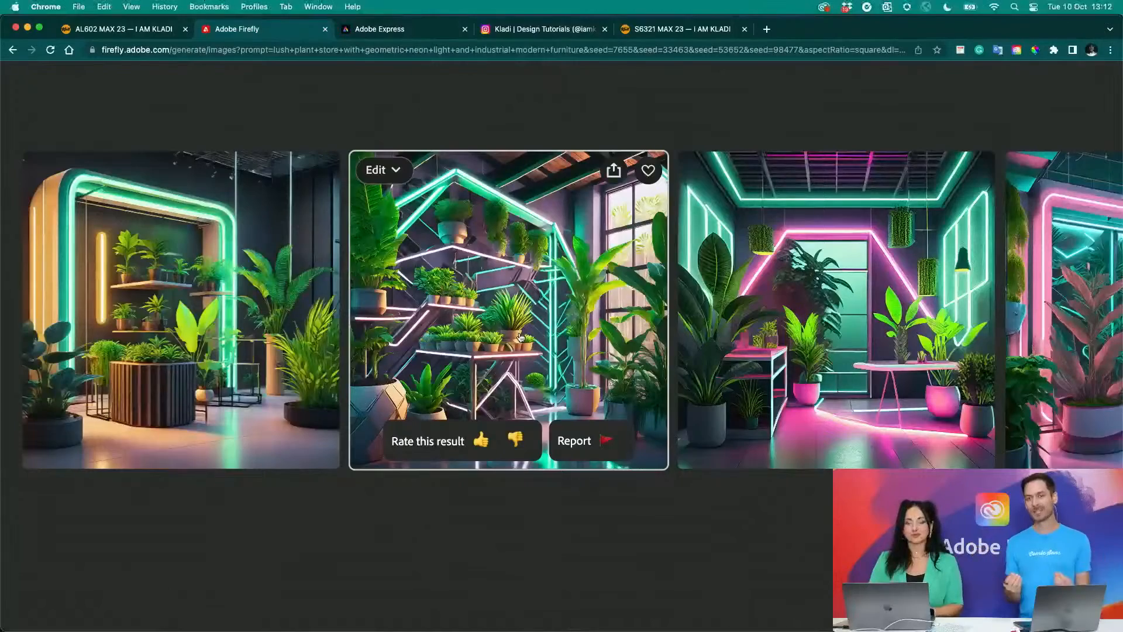
{"action": "scroll", "coordinate": [705, 269], "scroll_direction": "right", "scroll_amount": 5}
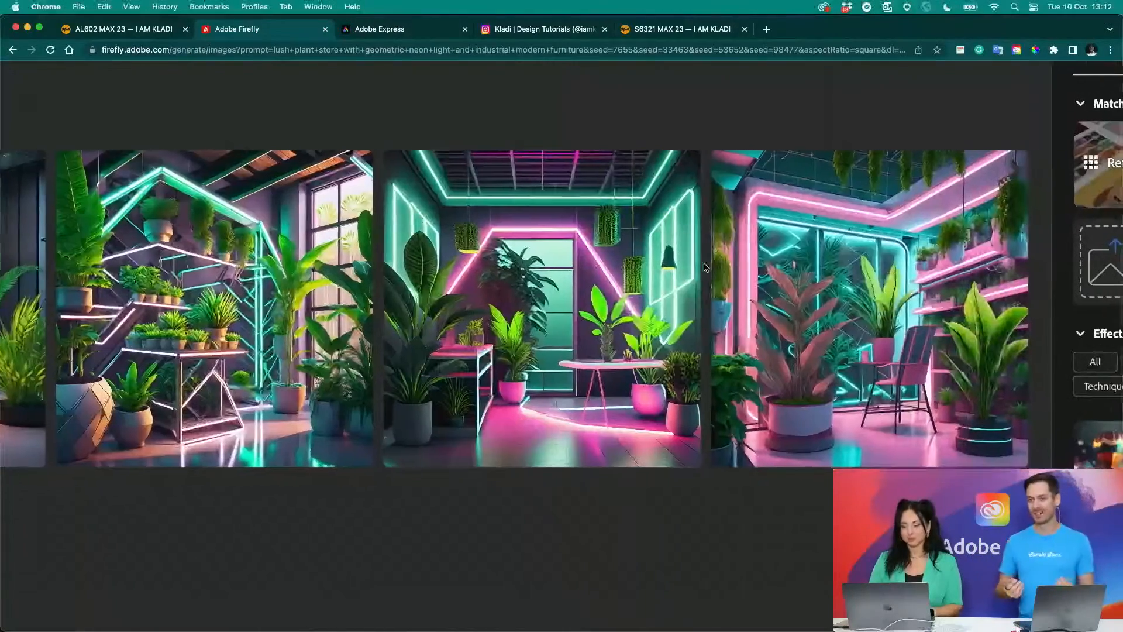
{"action": "scroll", "coordinate": [705, 267], "scroll_direction": "right", "scroll_amount": 3}
{"action": "scroll", "coordinate": [705, 268], "scroll_direction": "down", "scroll_amount": 3}
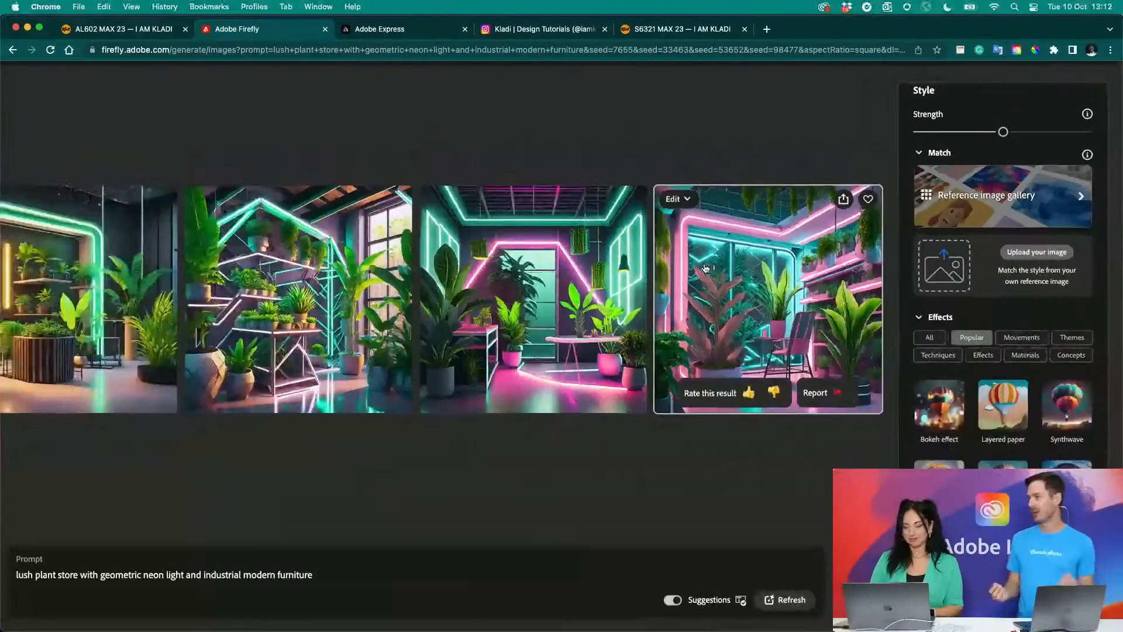
{"action": "scroll", "coordinate": [705, 268], "scroll_direction": "down", "scroll_amount": 1}
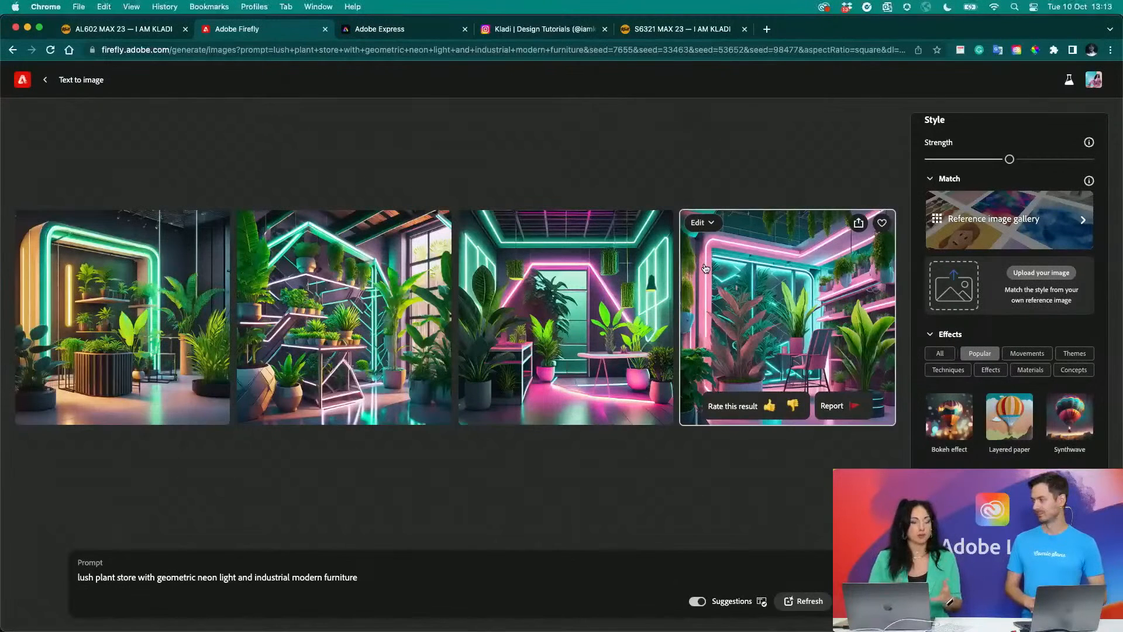
- In Finder, preview Blue-Spread-on-grey-150dpi.jpg and the Firefly botanical shop interior image from the Text to Image folder, and close the preview
{"action": "left_click", "coordinate": [82, 612]}
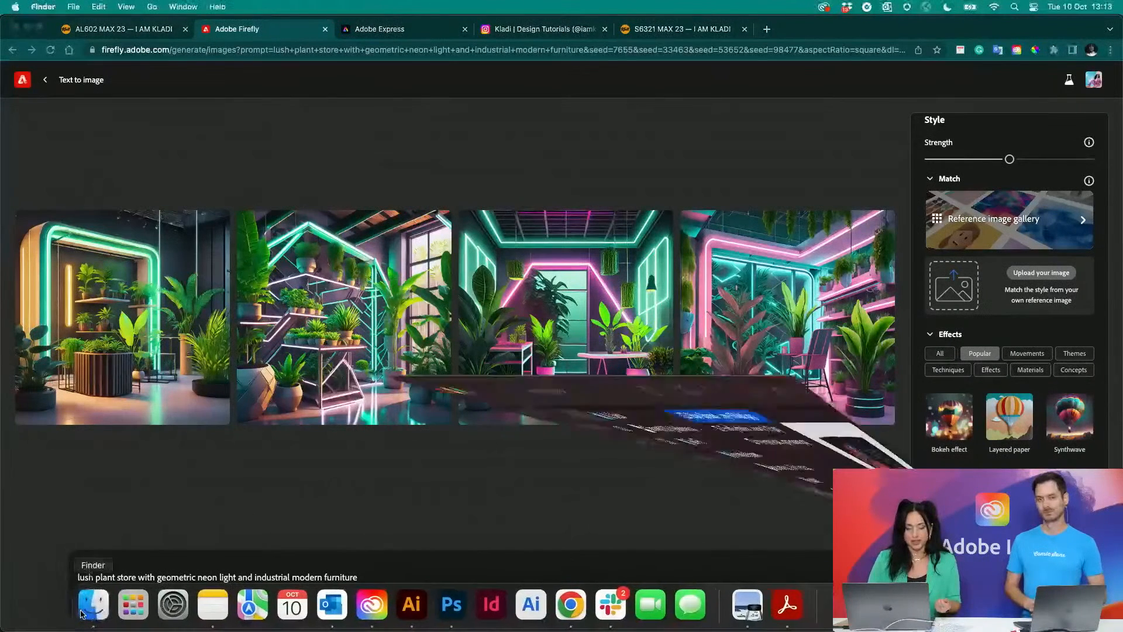
{"action": "key", "text": "space"}
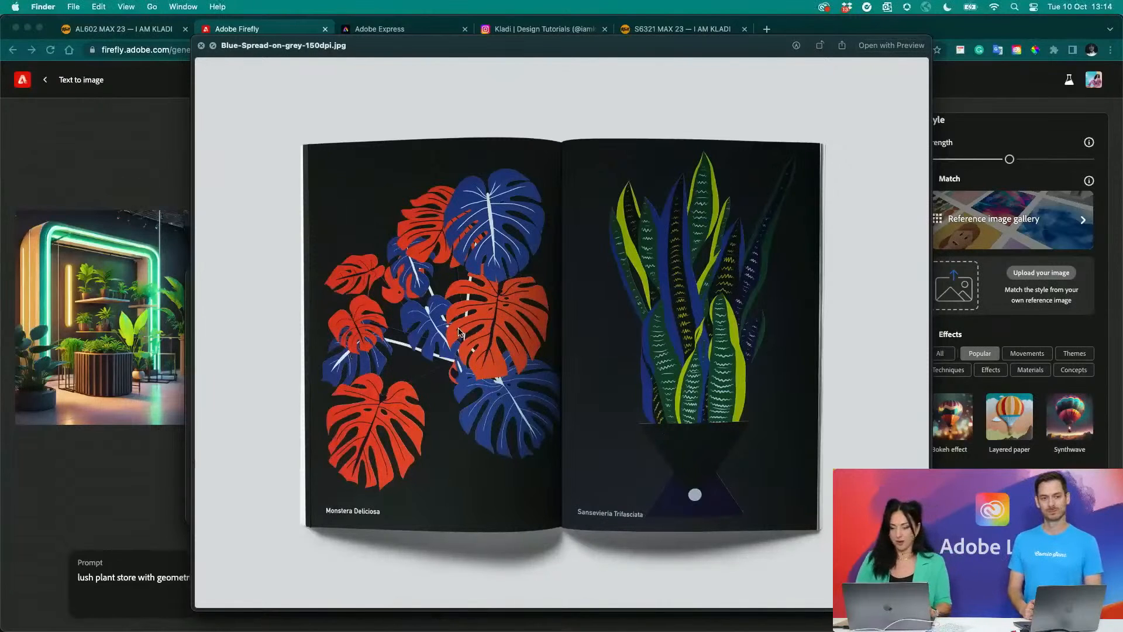
{"action": "key", "text": "Down"}
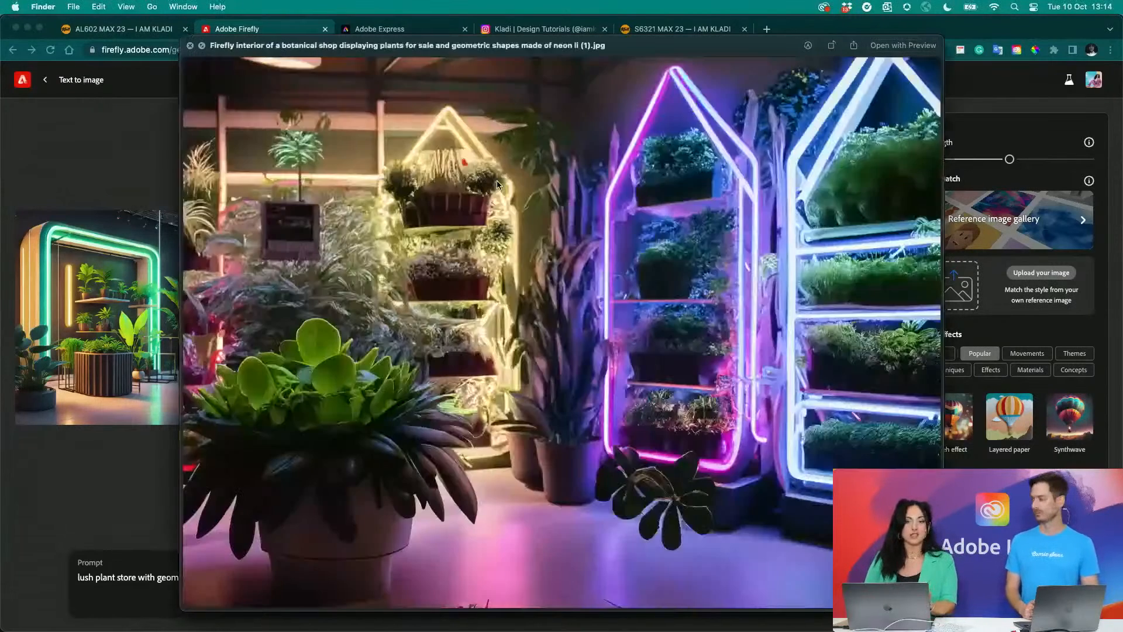
{"action": "key", "text": "Up"}
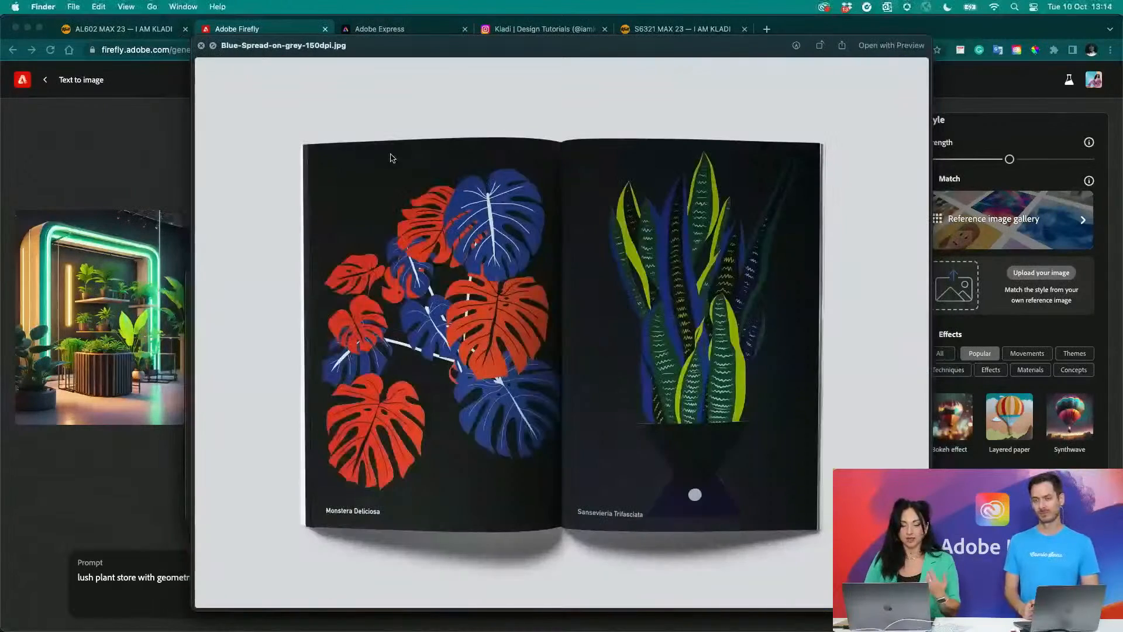
{"action": "key", "text": "Down"}
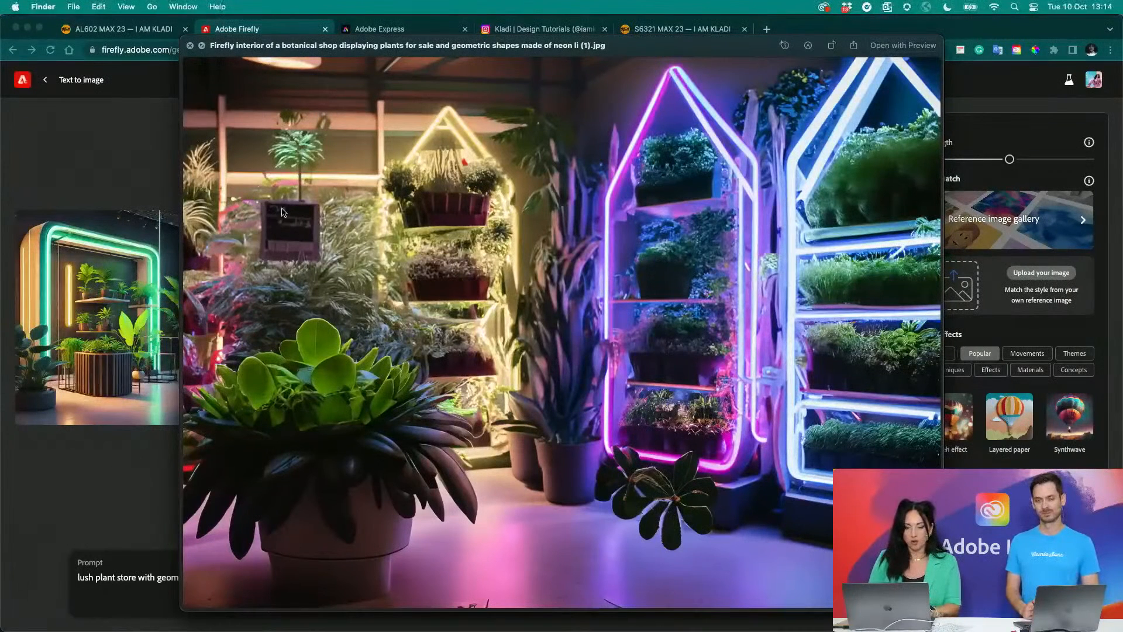
{"action": "left_click", "coordinate": [190, 47]}
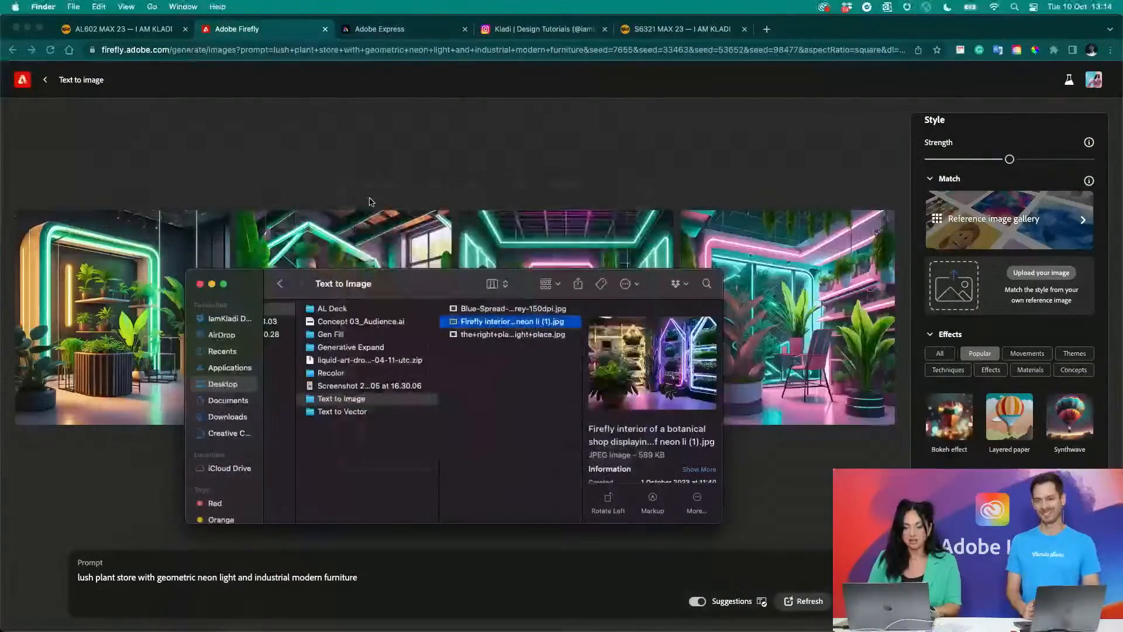
{"action": "key", "text": "Escape"}
- Examine the four generated neon plant store images up close for comparison with the previewed botanical shop image
{"action": "scroll", "coordinate": [405, 309], "scroll_direction": "up", "scroll_amount": 4}
{"action": "scroll", "coordinate": [403, 308], "scroll_direction": "right", "scroll_amount": 9}
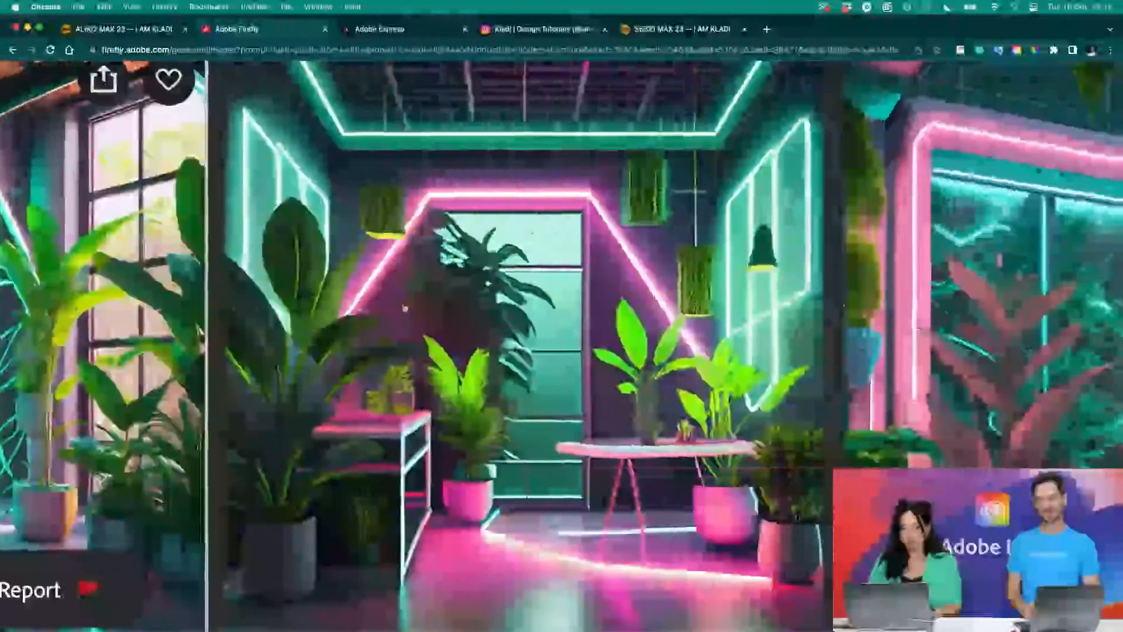
{"action": "scroll", "coordinate": [402, 308], "scroll_direction": "down", "scroll_amount": 4}
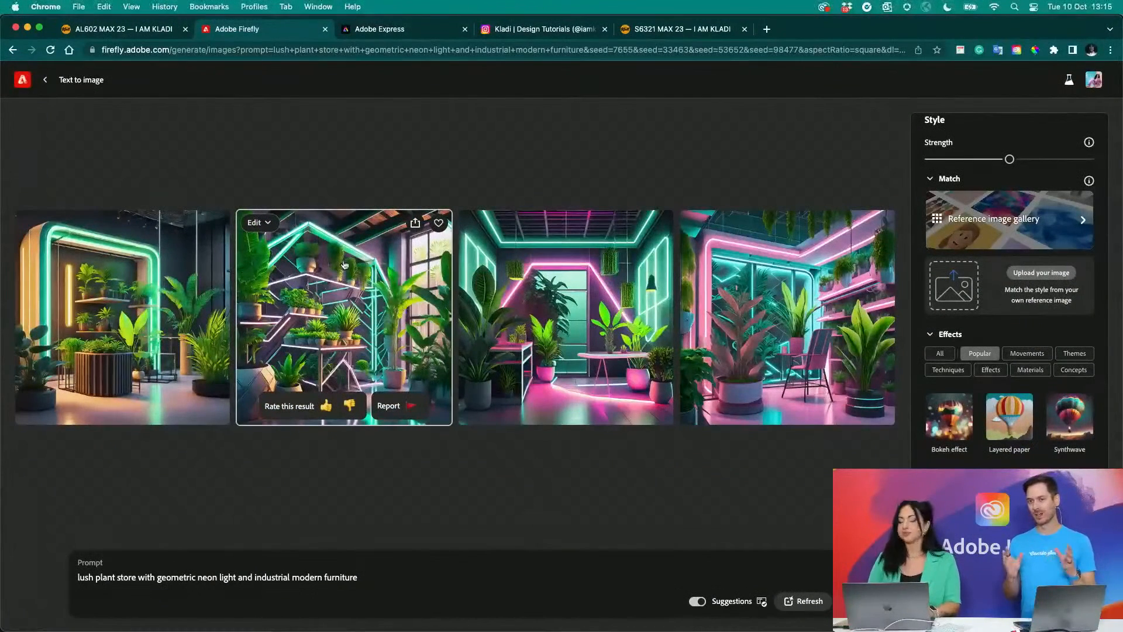
{"action": "scroll", "coordinate": [402, 308], "scroll_direction": "up", "scroll_amount": 3}
{"action": "scroll", "coordinate": [453, 312], "scroll_direction": "up", "scroll_amount": 1}
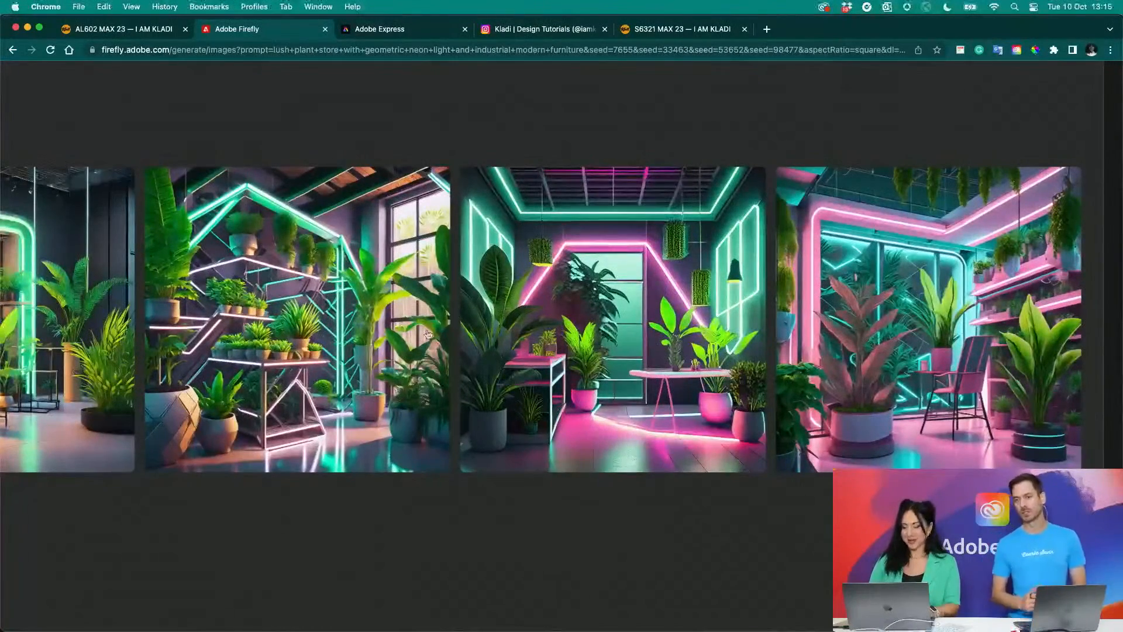
{"action": "scroll", "coordinate": [409, 345], "scroll_direction": "down", "scroll_amount": 4}
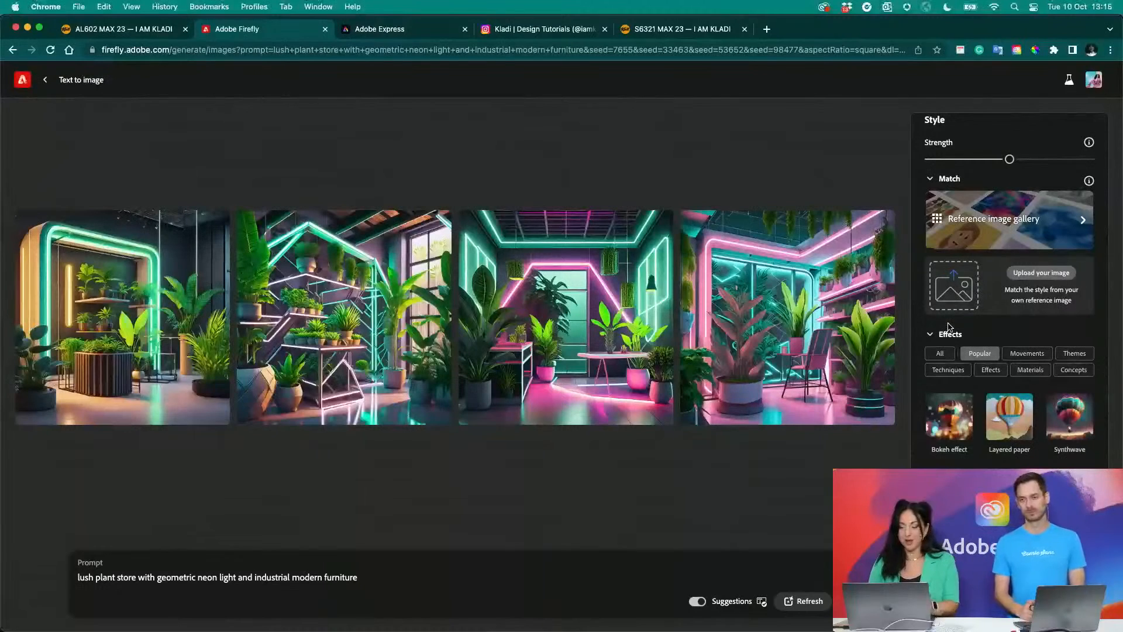
- Upload the+right+plant+in+the+right+place.jpg from the AL 602 Text to Image folder as the style match reference, previewing it first
{"action": "scroll", "coordinate": [982, 228], "scroll_direction": "up", "scroll_amount": 1}
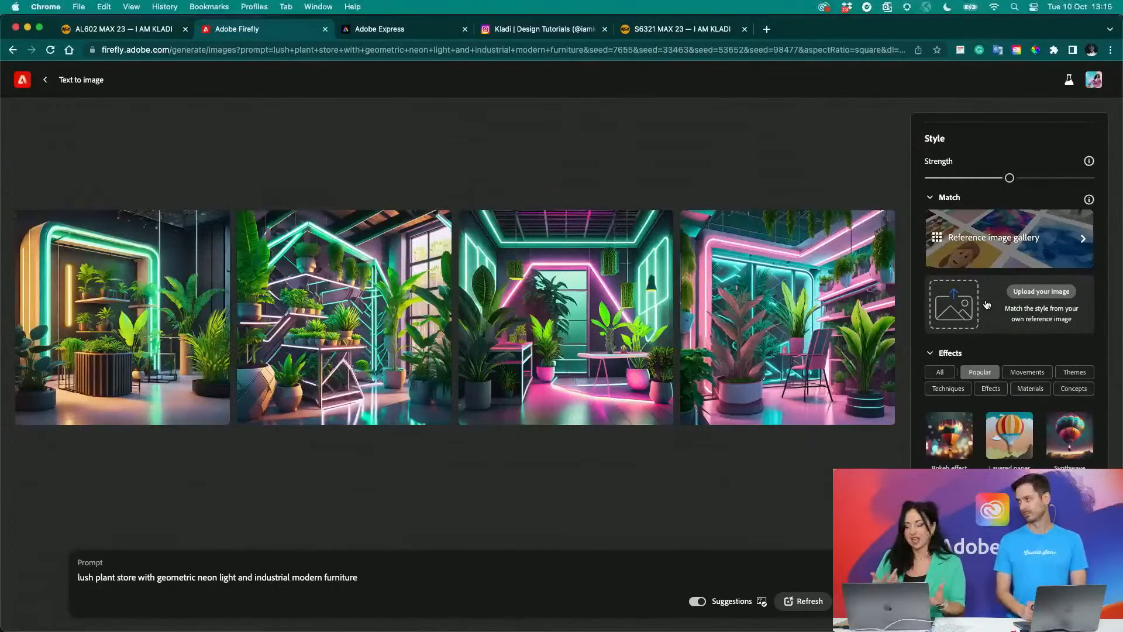
{"action": "left_click", "coordinate": [1030, 294]}
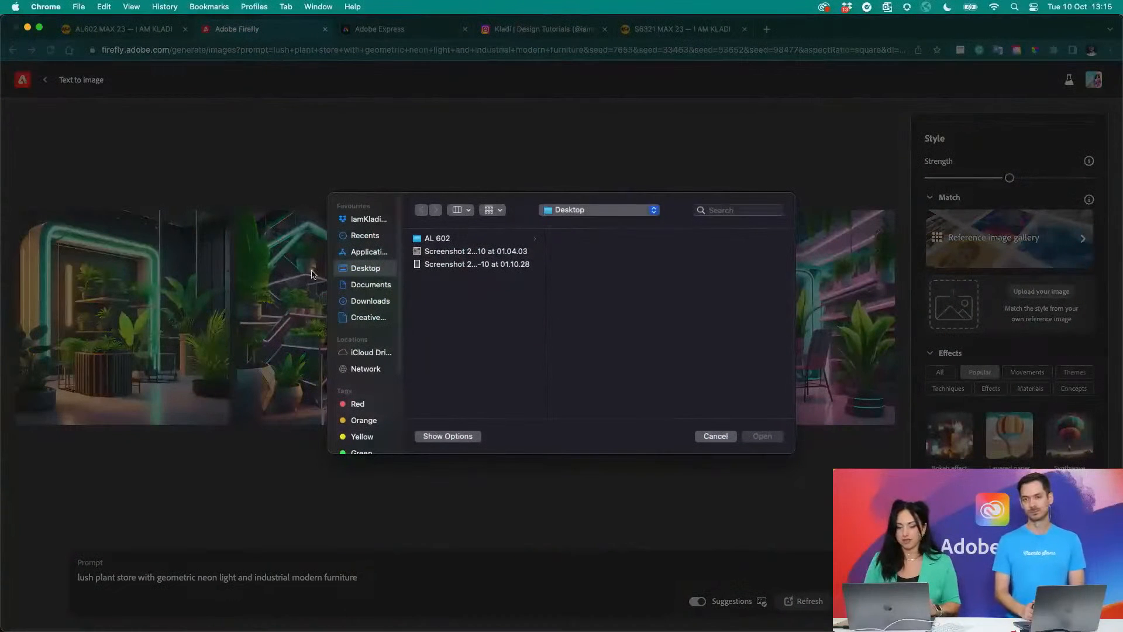
{"action": "left_click", "coordinate": [484, 236]}
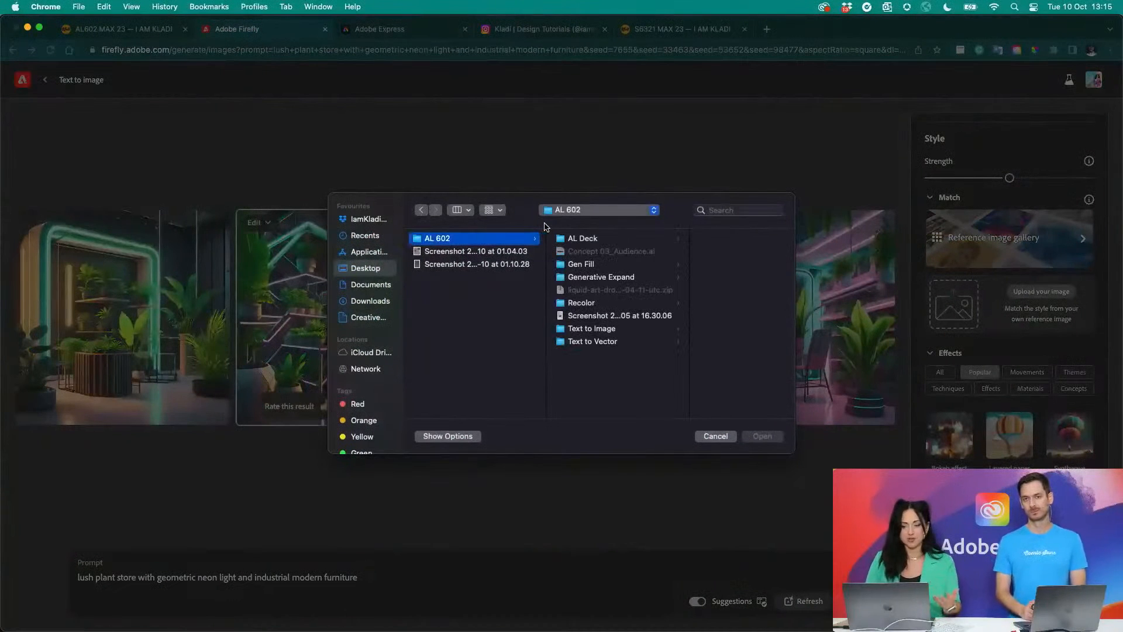
{"action": "left_click", "coordinate": [590, 328]}
{"action": "left_click", "coordinate": [697, 264]}
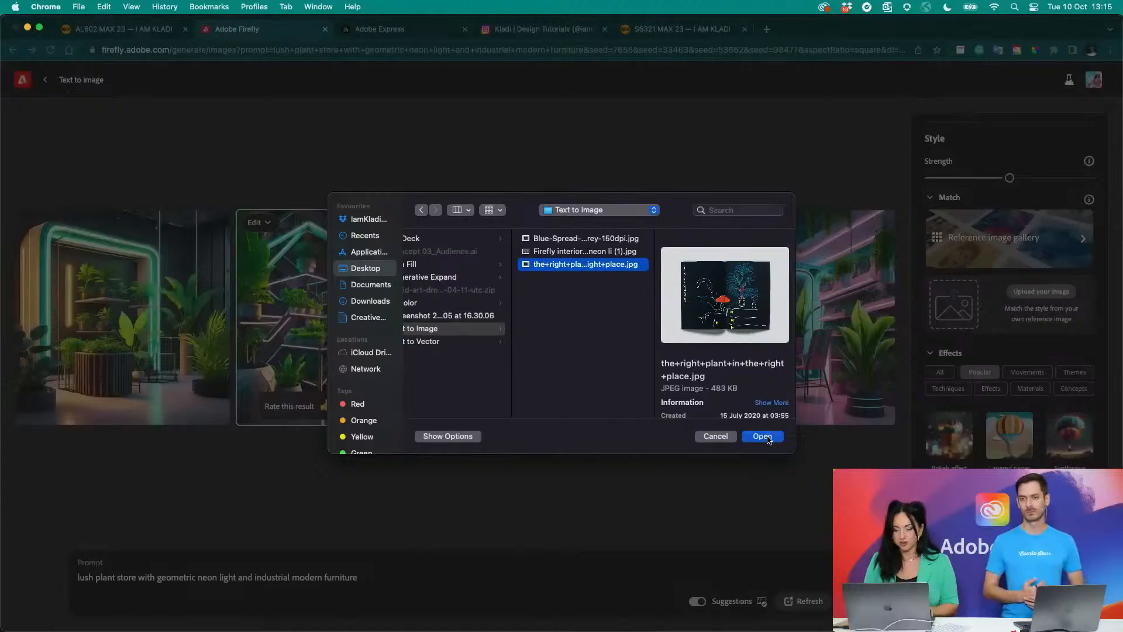
{"action": "key", "text": "space"}
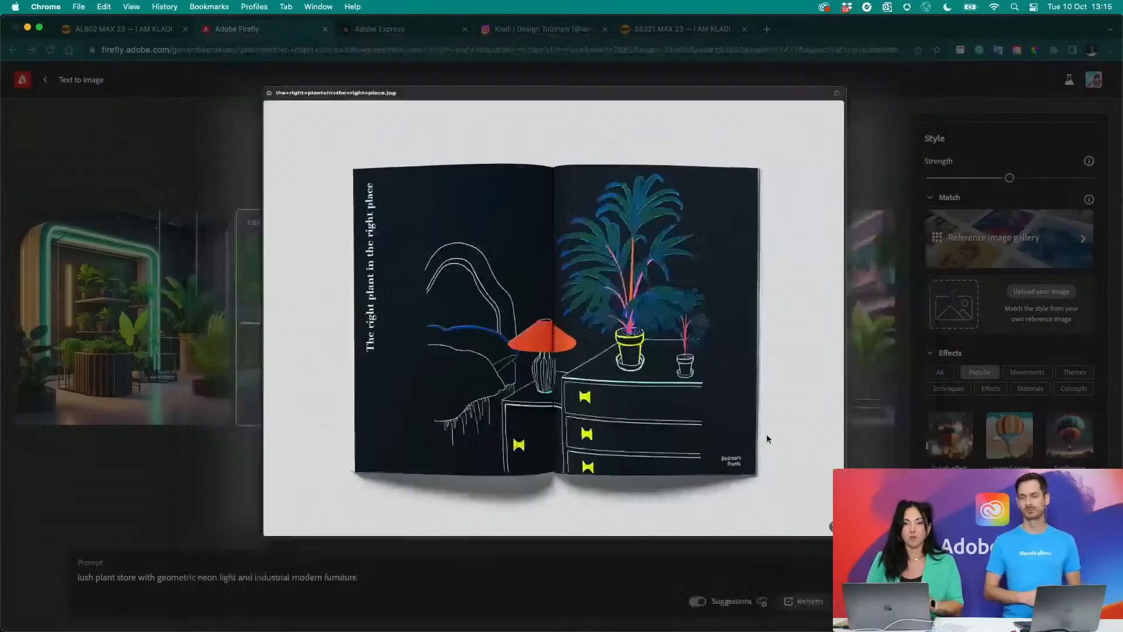
{"action": "key", "text": "space"}
{"action": "left_click", "coordinate": [765, 435]}
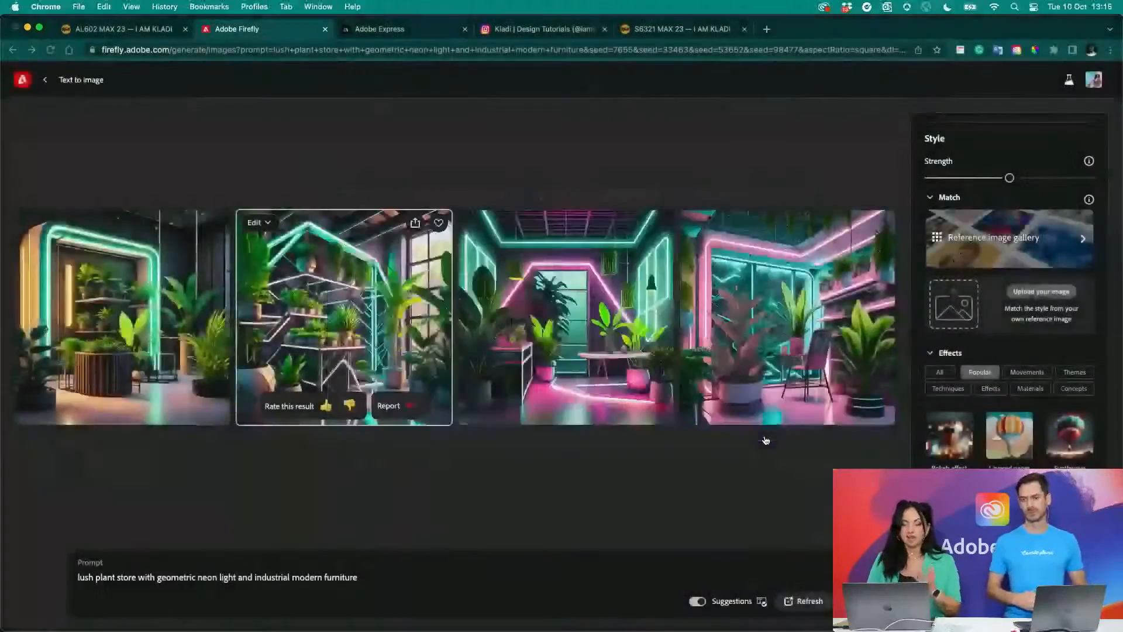
- Generate the plant store images with the uploaded style reference, then inspect the results up close and look over the style effects
{"action": "left_click", "coordinate": [649, 394]}
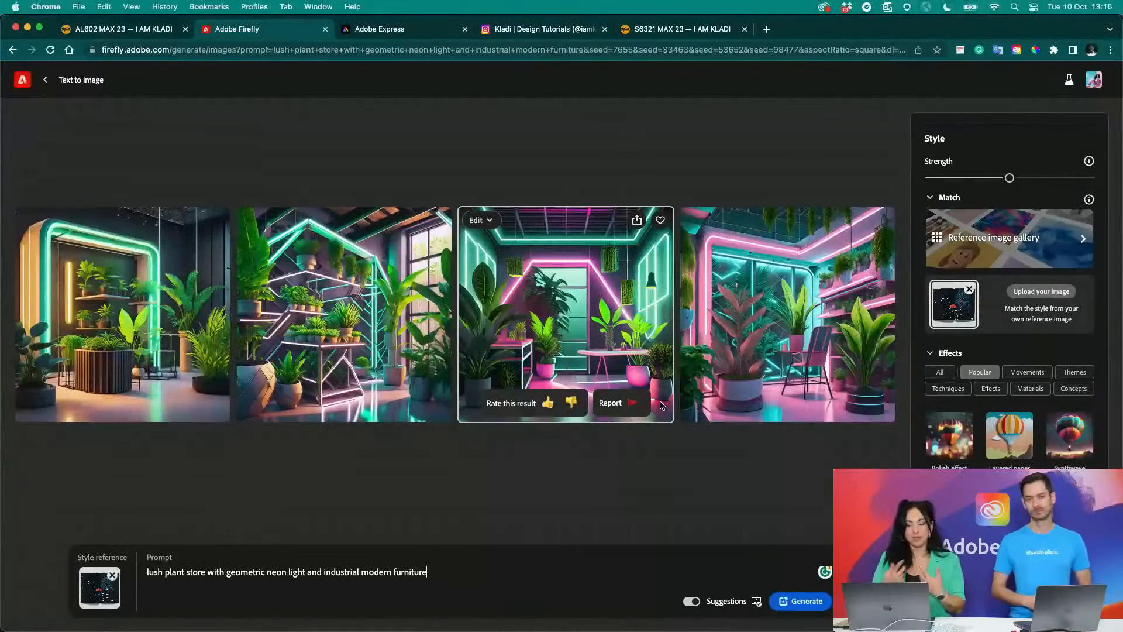
{"action": "left_click", "coordinate": [806, 604]}
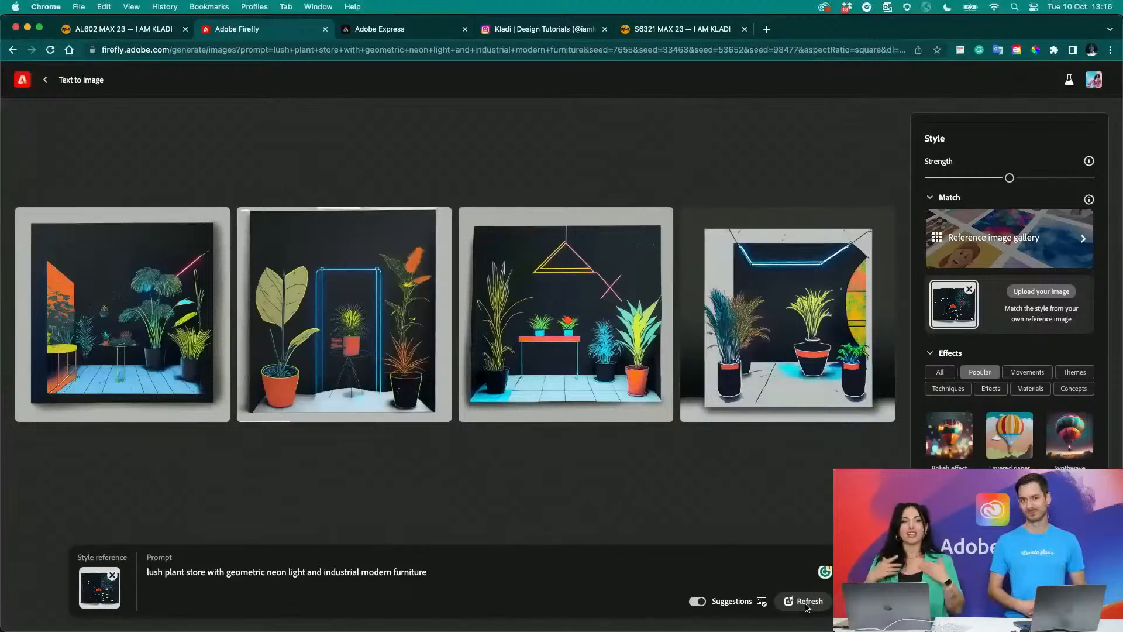
{"action": "scroll", "coordinate": [145, 352], "scroll_direction": "up", "scroll_amount": 5}
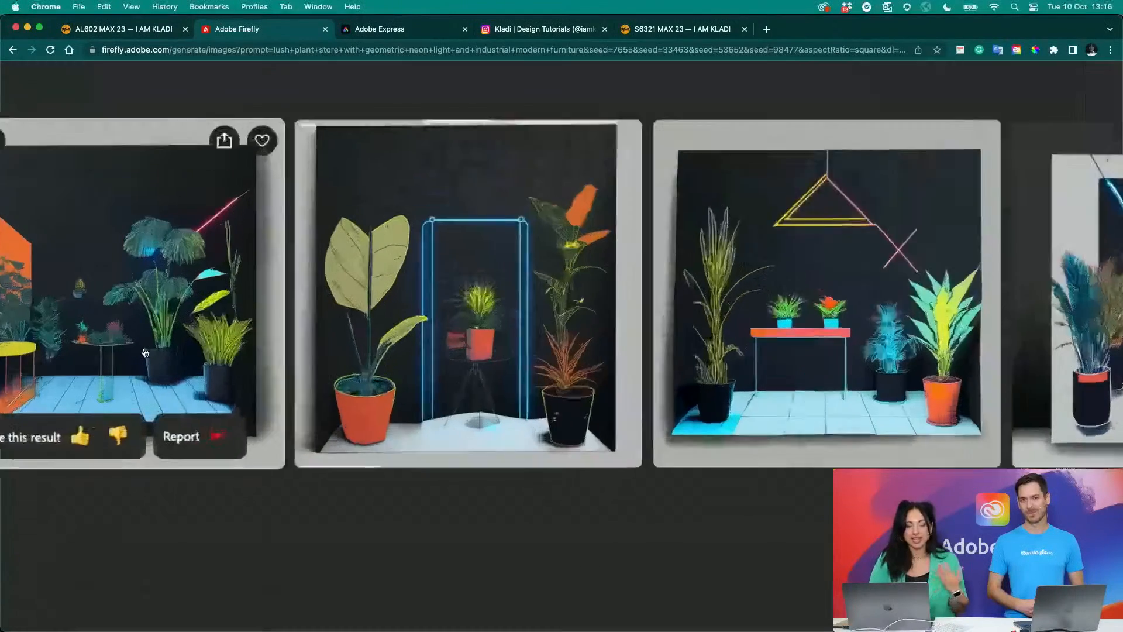
{"action": "scroll", "coordinate": [383, 364], "scroll_direction": "right", "scroll_amount": 6}
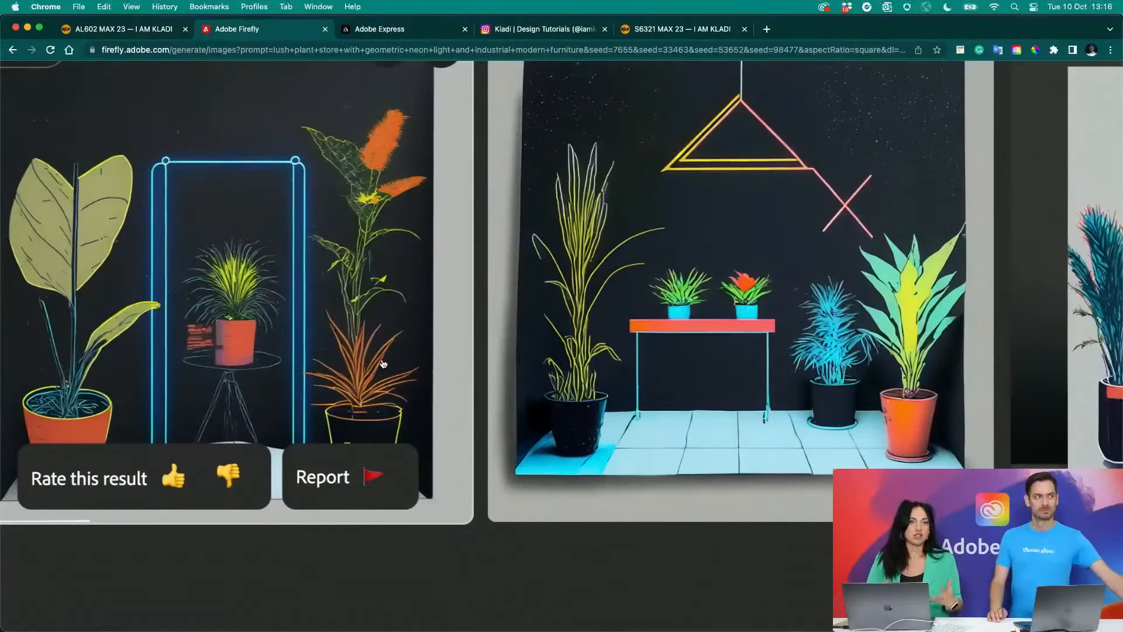
{"action": "scroll", "coordinate": [383, 364], "scroll_direction": "right", "scroll_amount": 13}
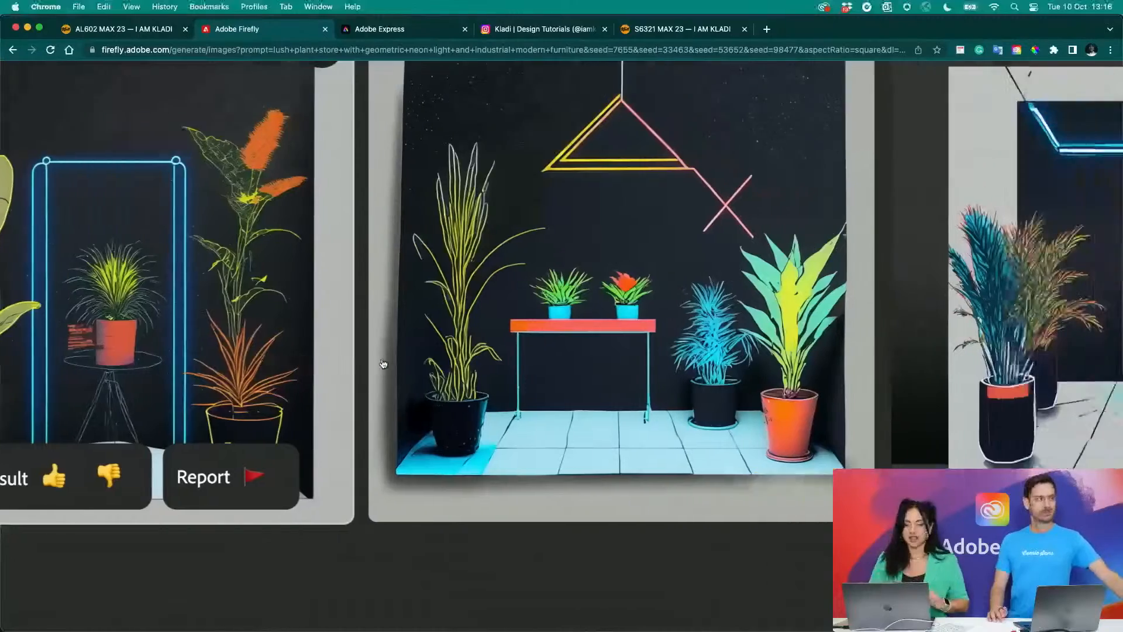
{"action": "scroll", "coordinate": [381, 365], "scroll_direction": "down", "scroll_amount": 5}
{"action": "scroll", "coordinate": [381, 365], "scroll_direction": "down", "scroll_amount": 3}
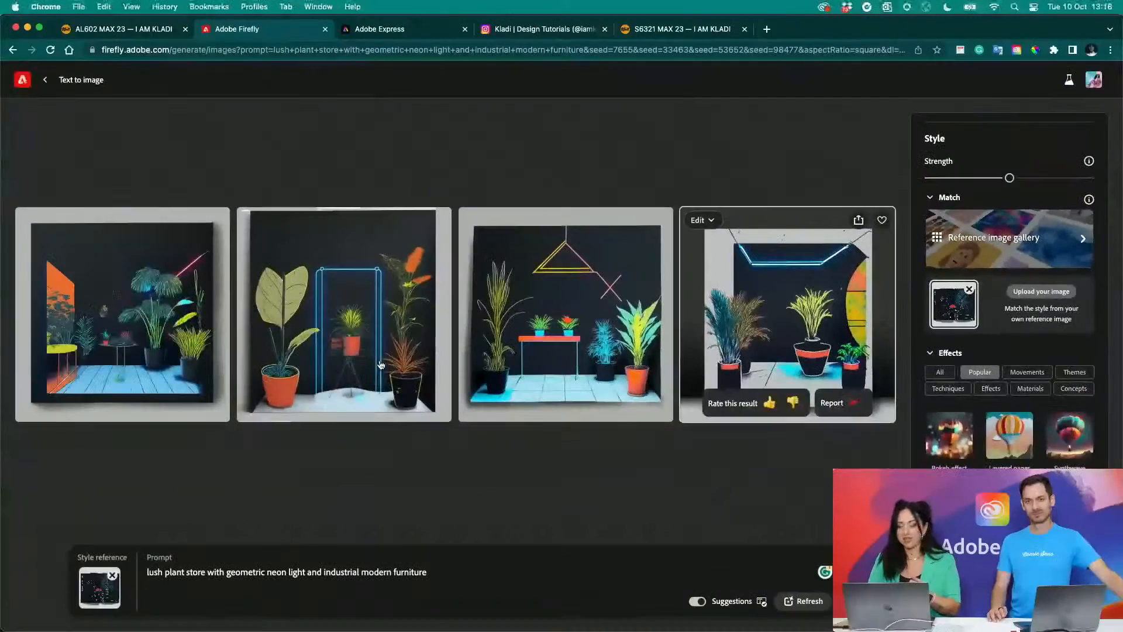
{"action": "scroll", "coordinate": [937, 455], "scroll_direction": "down", "scroll_amount": 5}
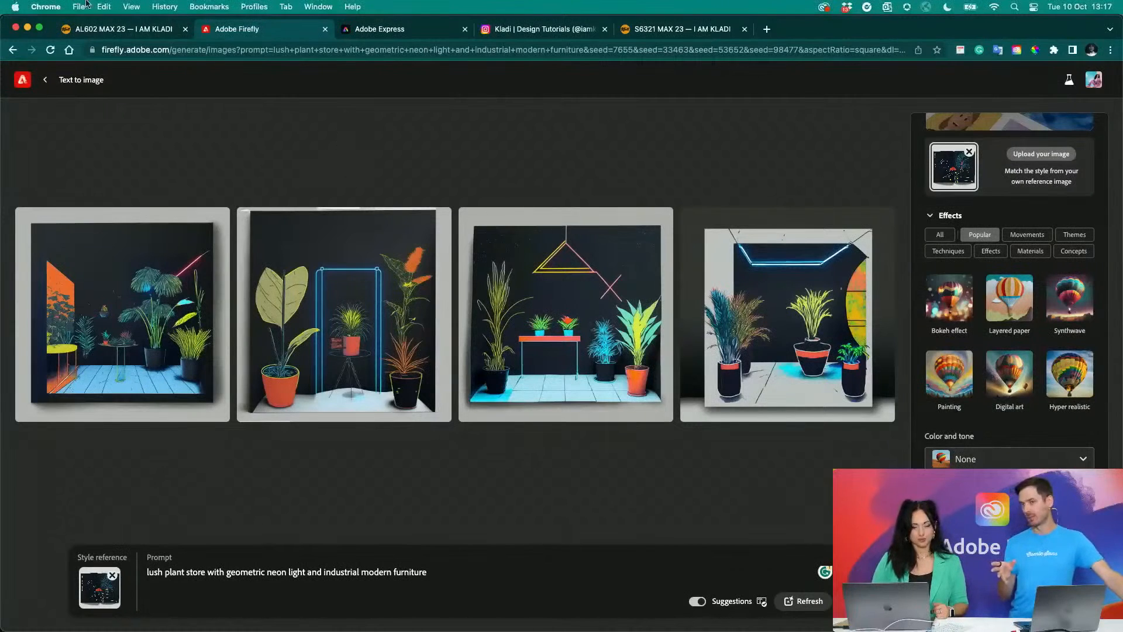
- Leave Text to image for the Firefly home page and start Generative fill
{"action": "left_click", "coordinate": [48, 82]}
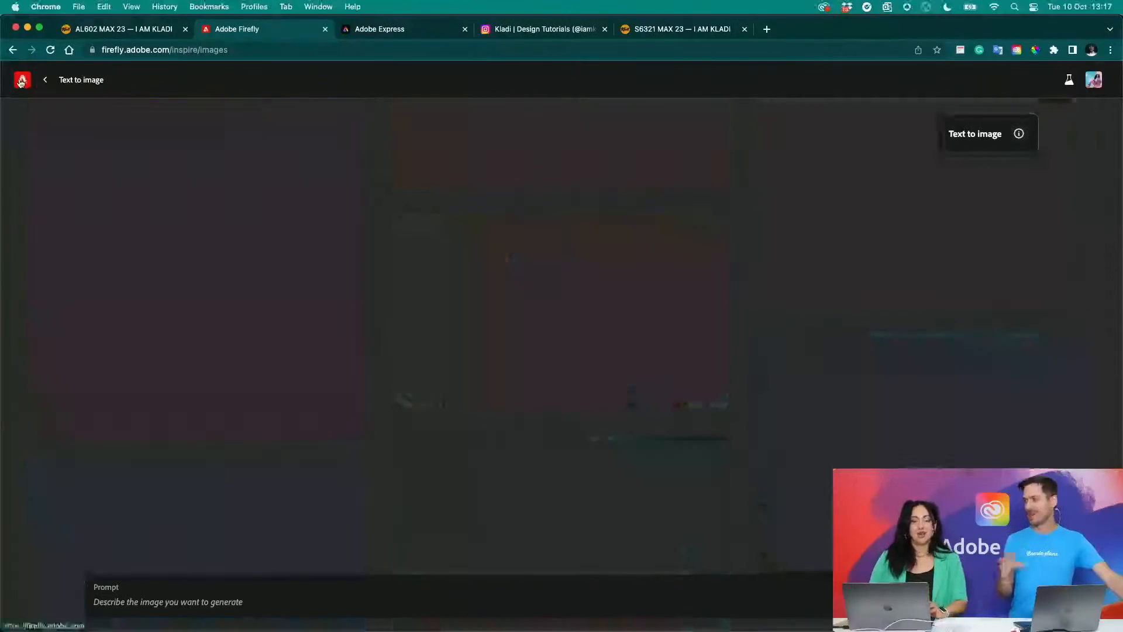
{"action": "left_click", "coordinate": [21, 82]}
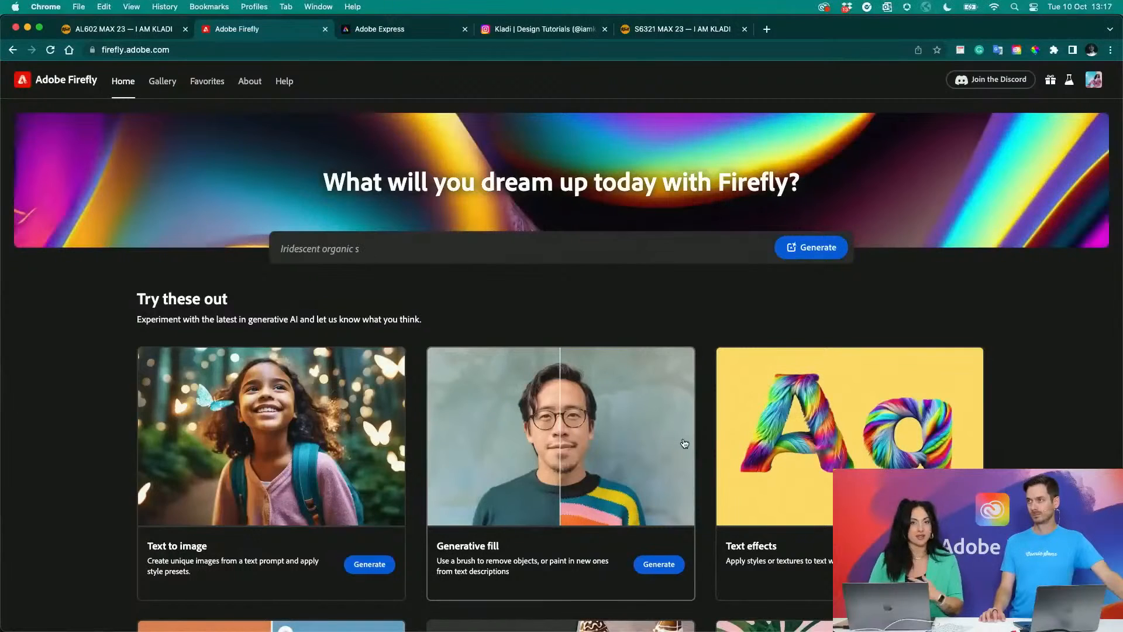
{"action": "left_click", "coordinate": [663, 565]}
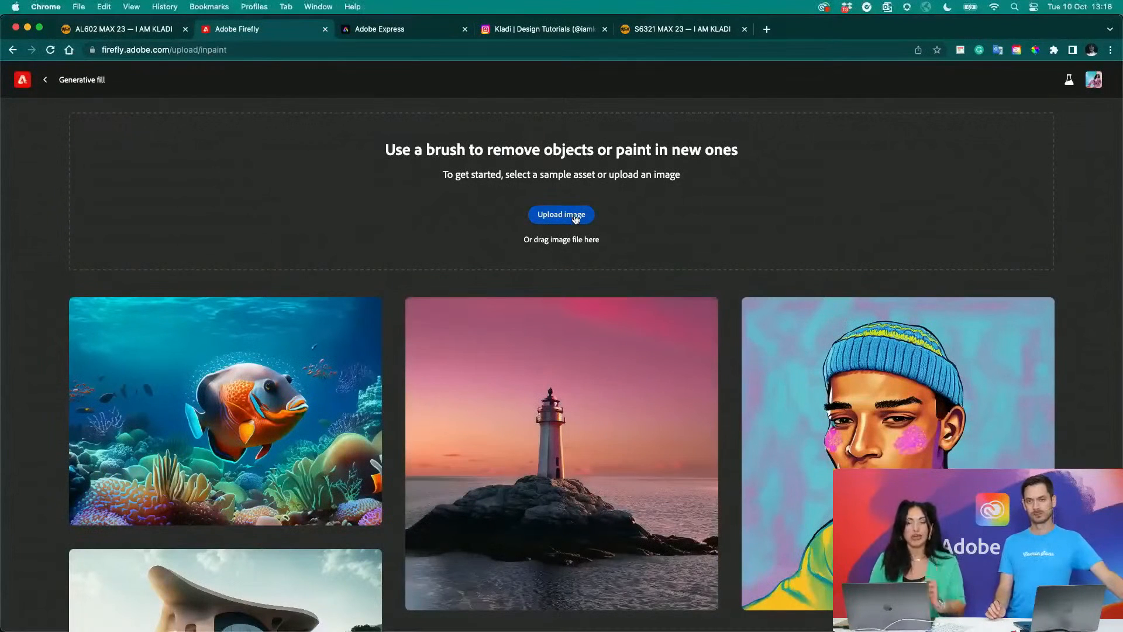
- Upload IMG_7819.jpg from the AL 602 Gen Fill folder into Generative fill and dismiss the selection tip
{"action": "left_click", "coordinate": [575, 218]}
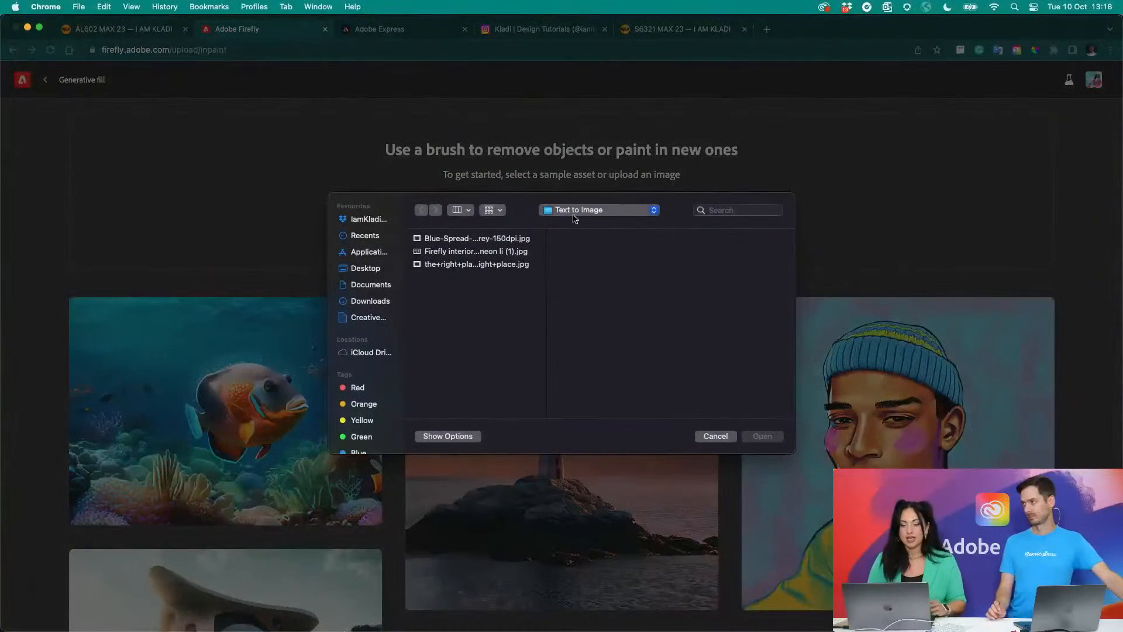
{"action": "left_click", "coordinate": [575, 217]}
{"action": "left_click", "coordinate": [577, 225]}
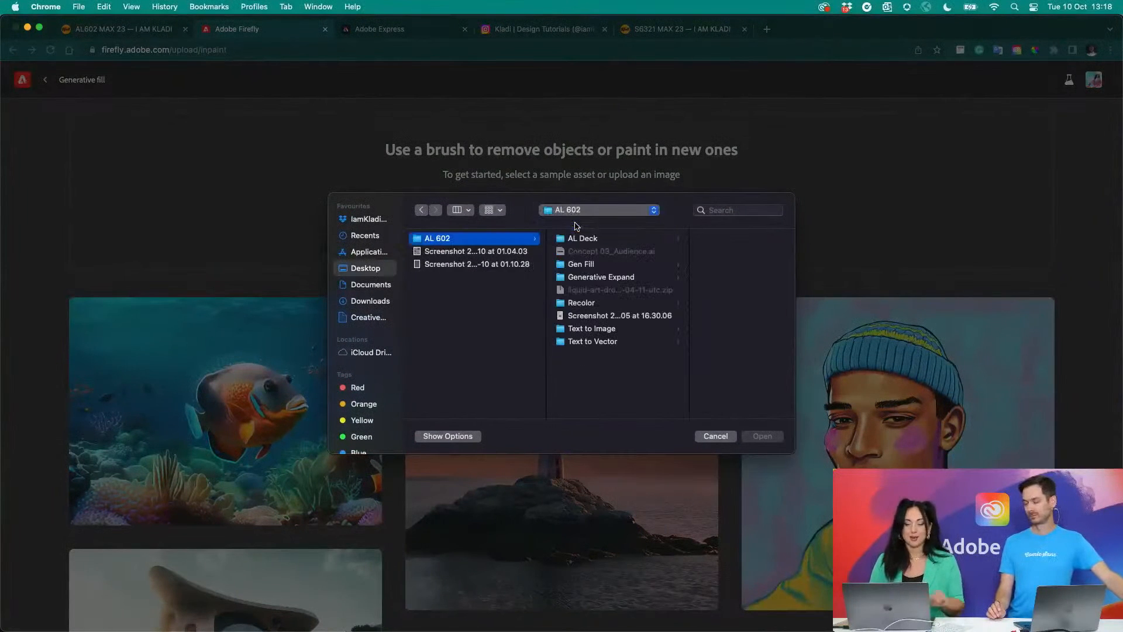
{"action": "left_click", "coordinate": [596, 305]}
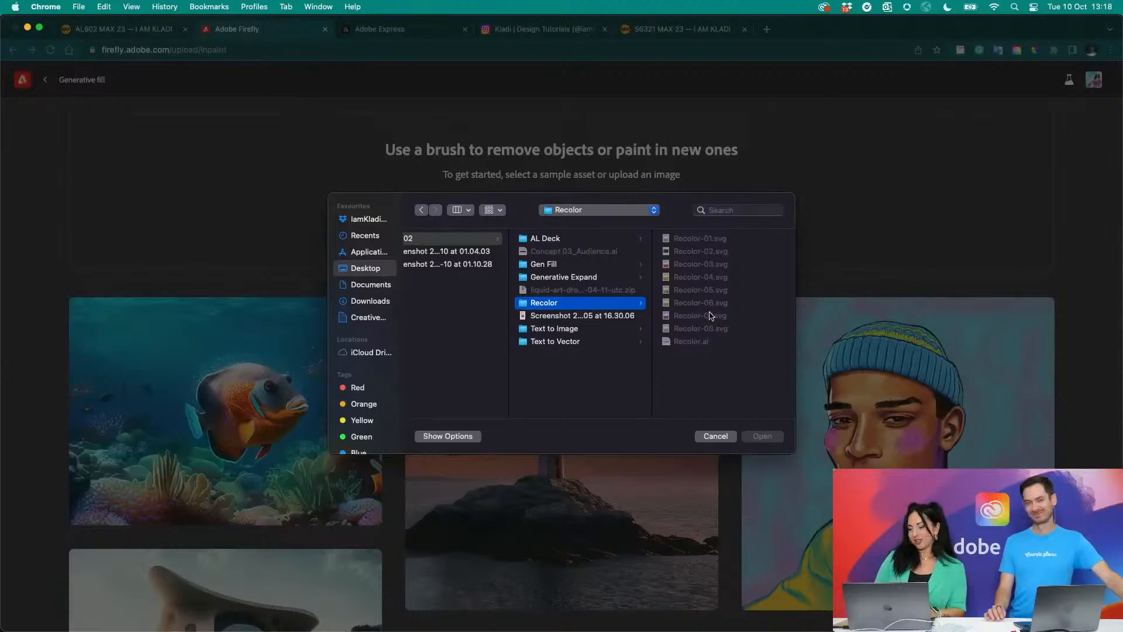
{"action": "left_click", "coordinate": [572, 268]}
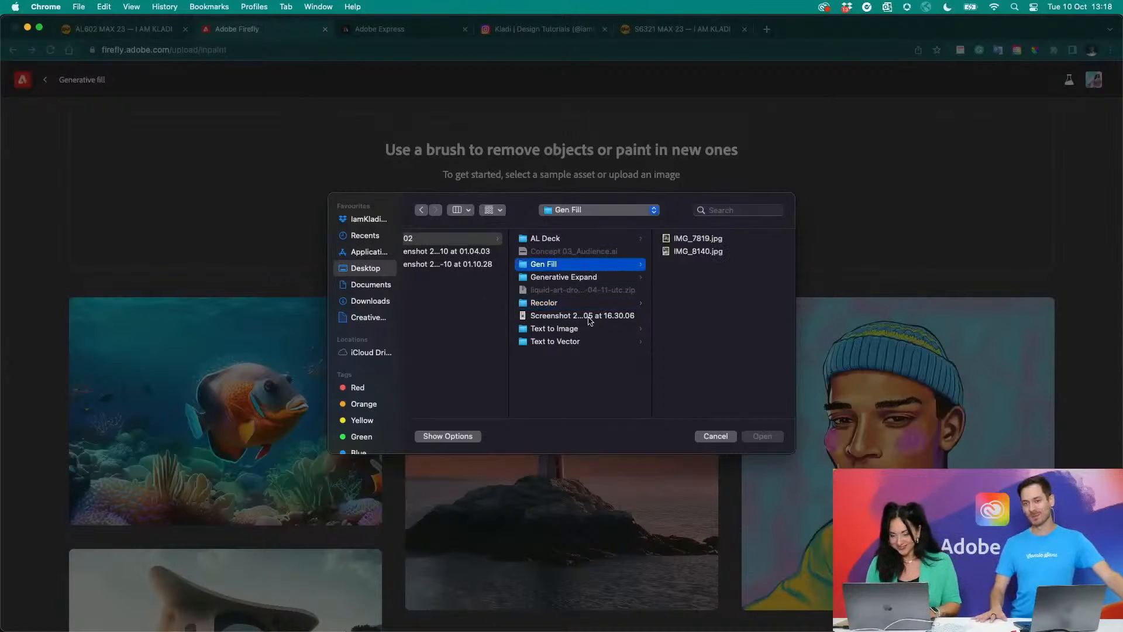
{"action": "left_click", "coordinate": [678, 239]}
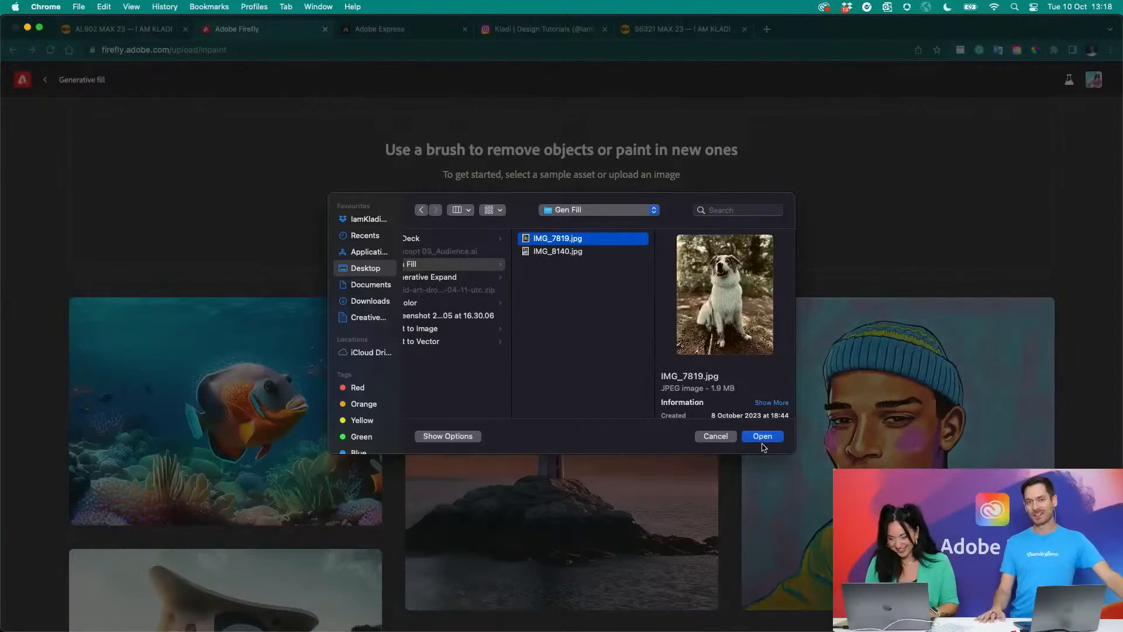
{"action": "left_click", "coordinate": [762, 435]}
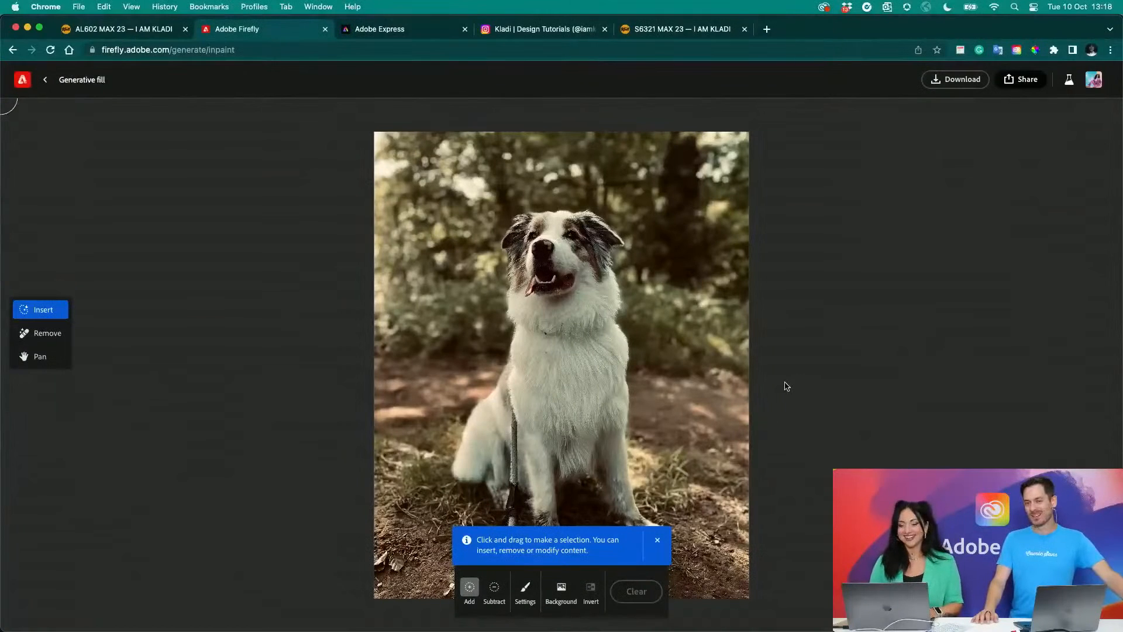
{"action": "left_click", "coordinate": [658, 541]}
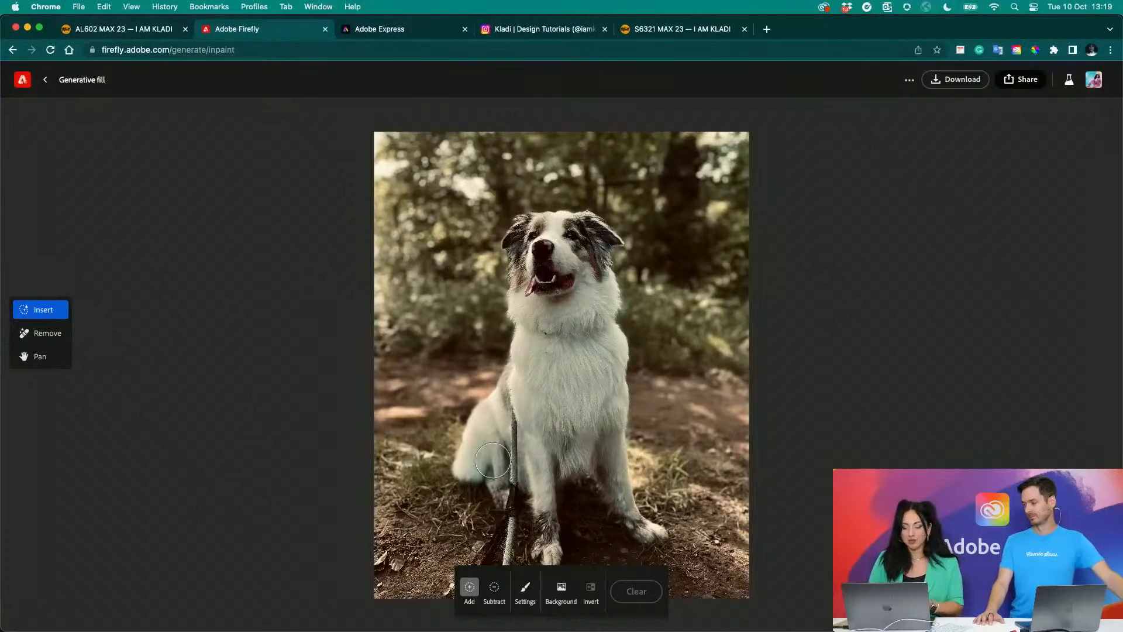
- Remove the dog photo's background in Generative fill, checking the brush settings first, and generate a new one with the prompt "beach"
{"action": "left_click", "coordinate": [524, 591]}
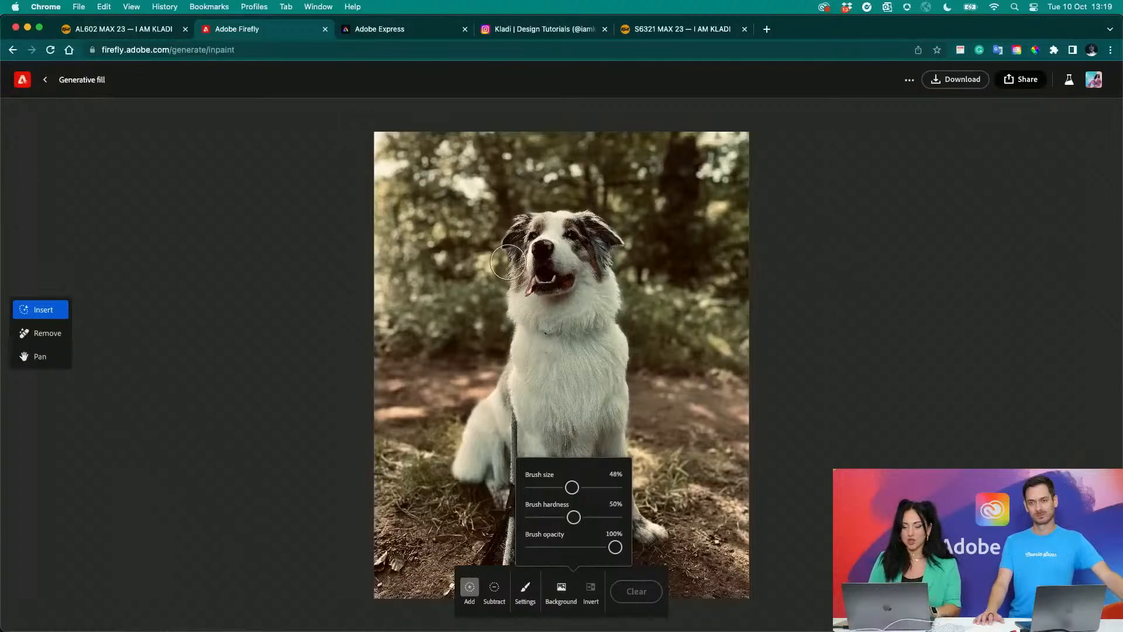
{"action": "left_click", "coordinate": [562, 596]}
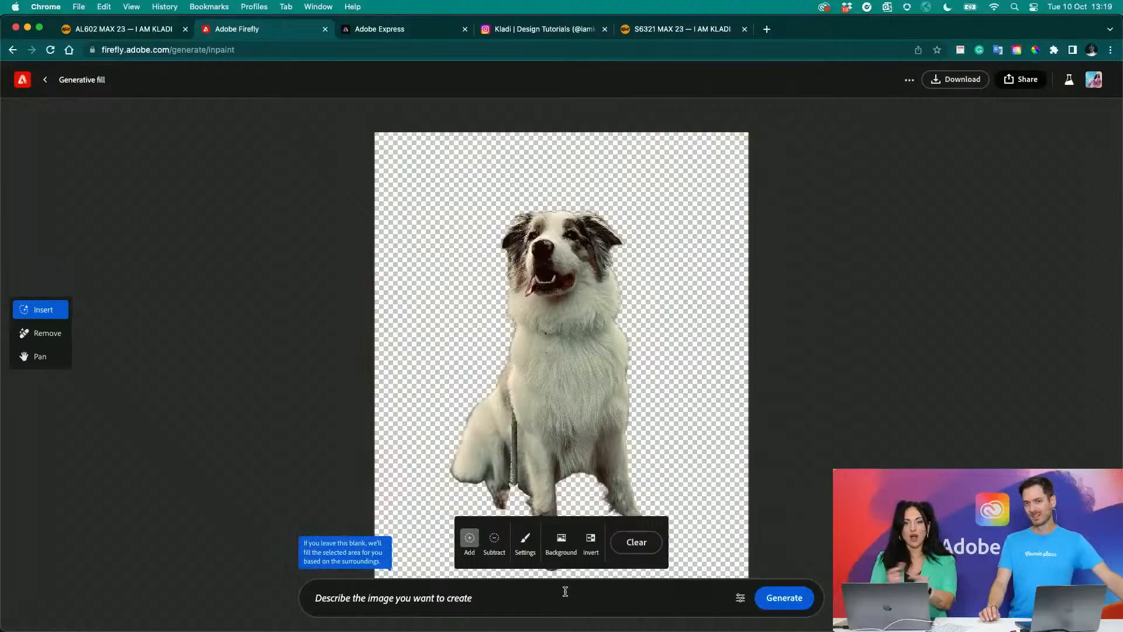
{"action": "left_click", "coordinate": [565, 591]}
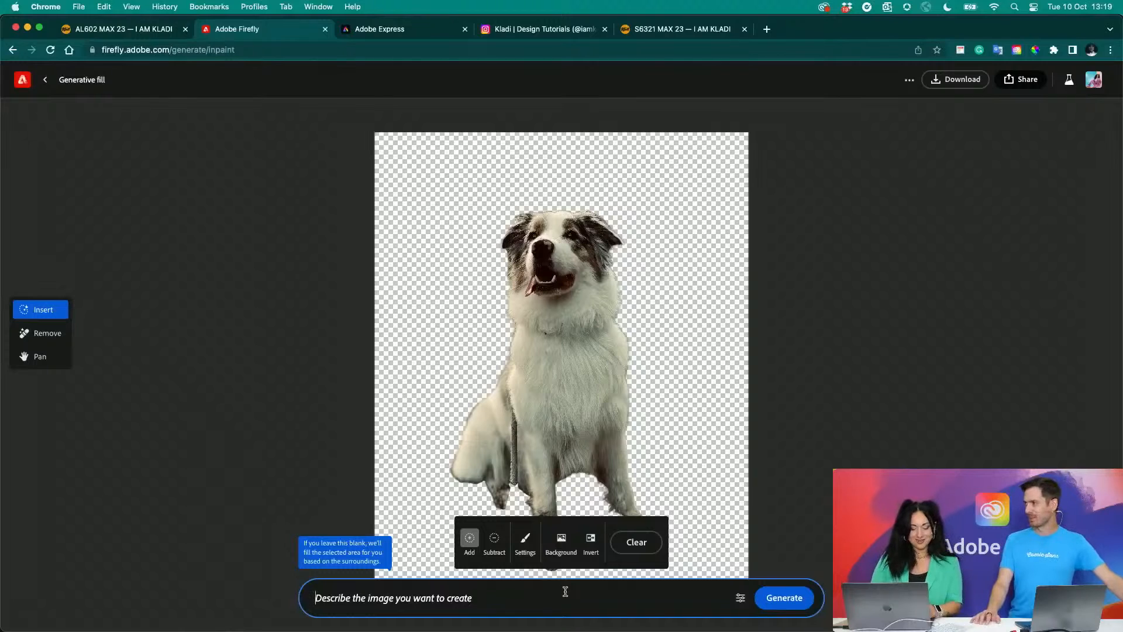
{"action": "type", "text": "beach"}
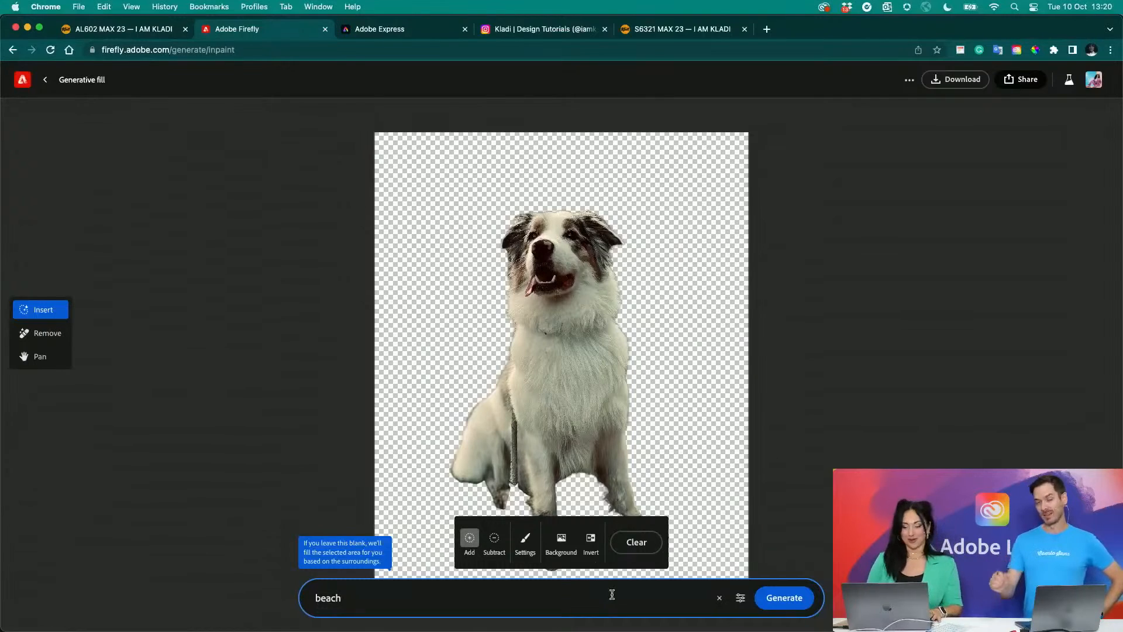
{"action": "left_click", "coordinate": [781, 597]}
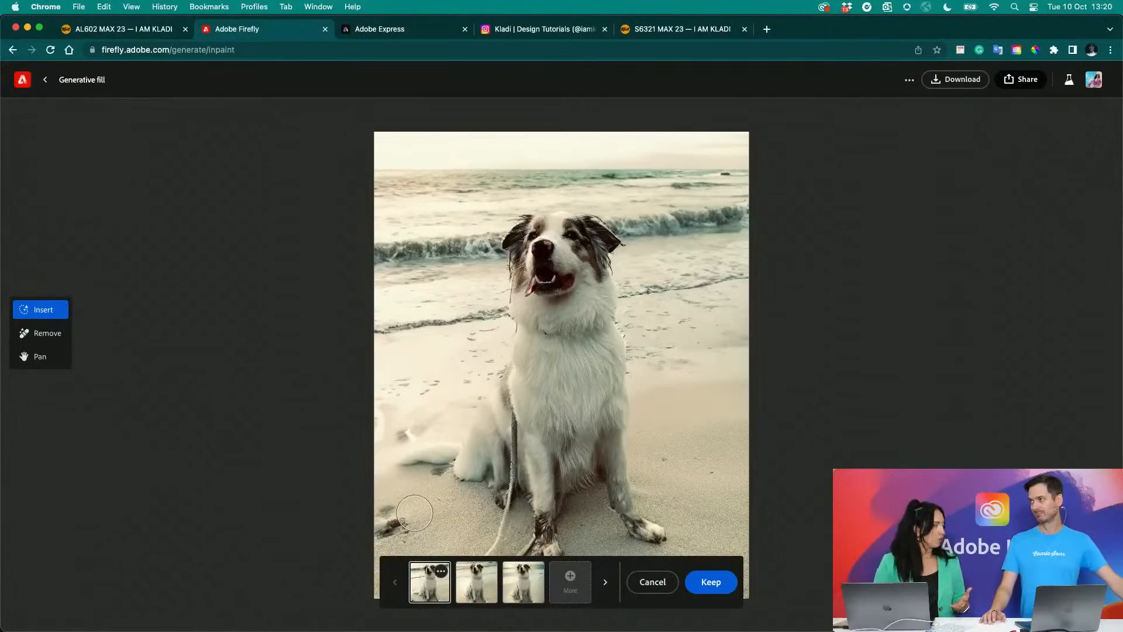
- Switch to Photoshop and open IMG_7819.jpg from the AL 602 Gen Fill folder
{"action": "left_click", "coordinate": [462, 604]}
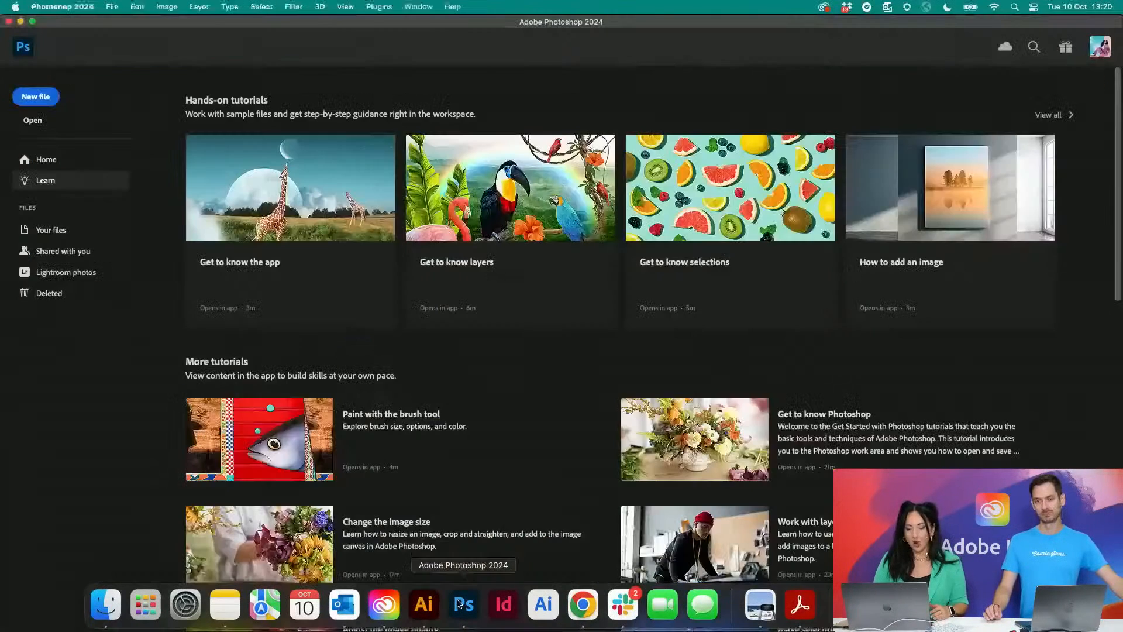
{"action": "left_click", "coordinate": [33, 120]}
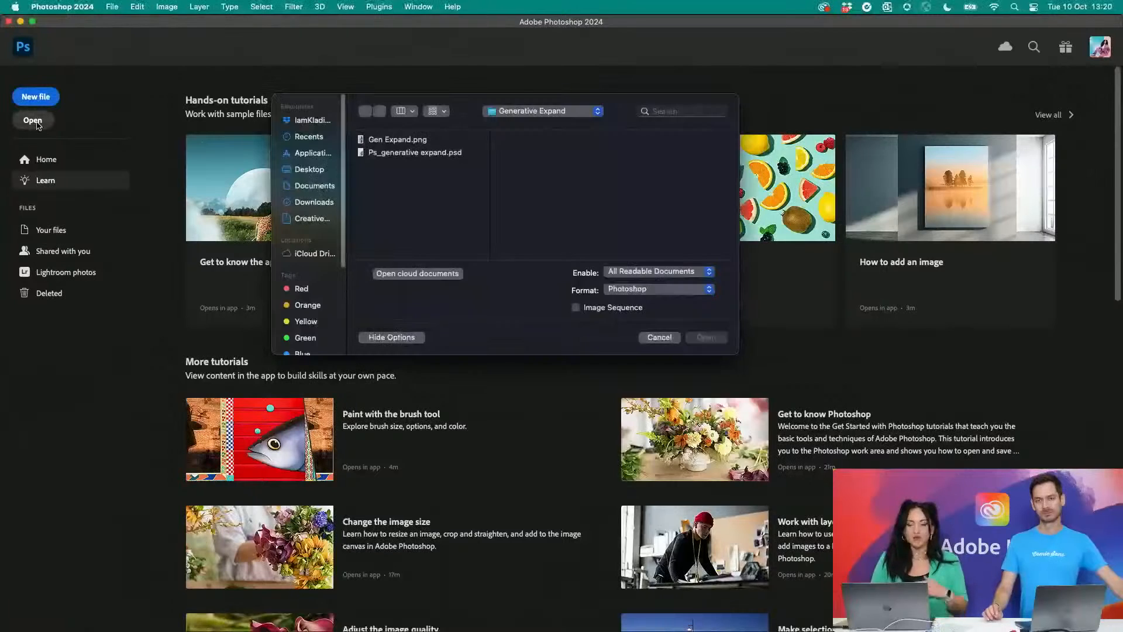
{"action": "left_click", "coordinate": [539, 112]}
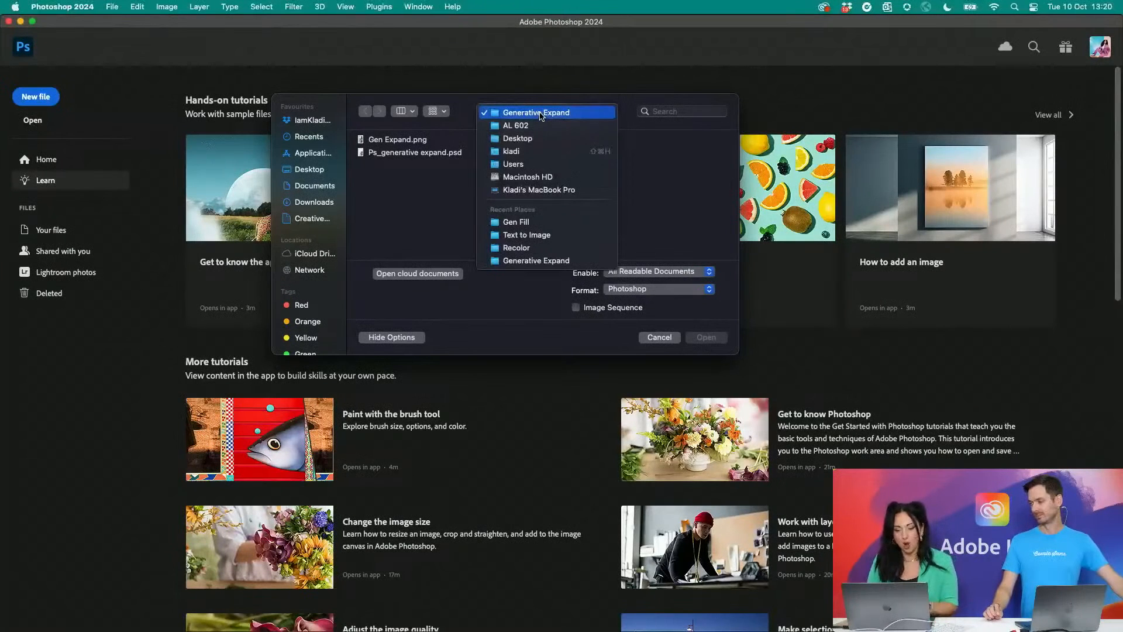
{"action": "left_click", "coordinate": [534, 126]}
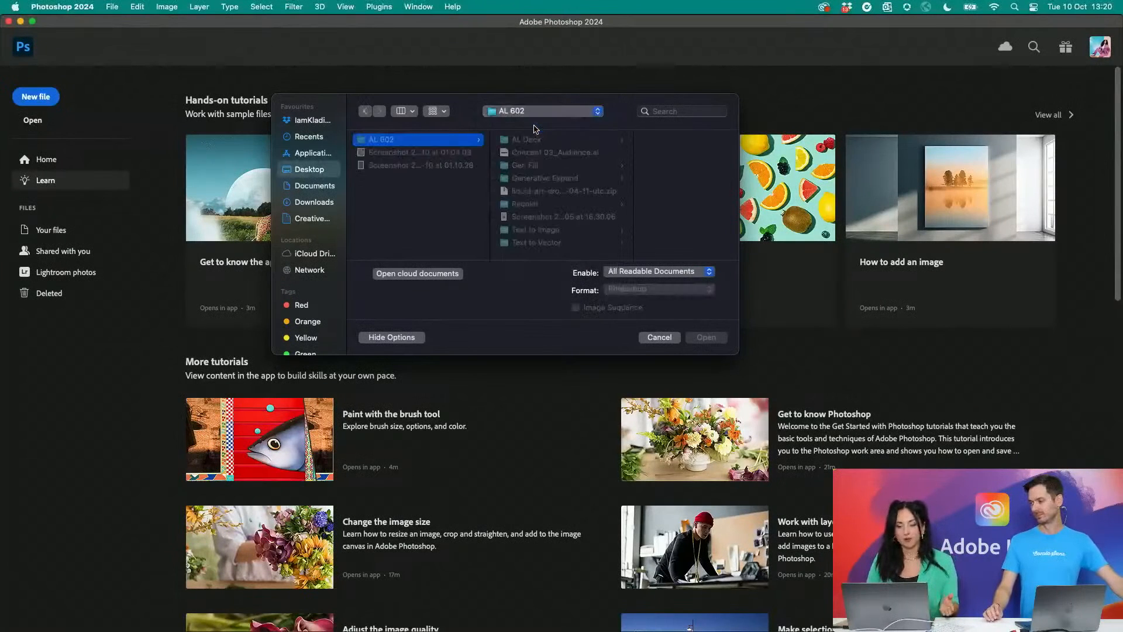
{"action": "left_click", "coordinate": [534, 165]}
{"action": "left_click", "coordinate": [640, 140]}
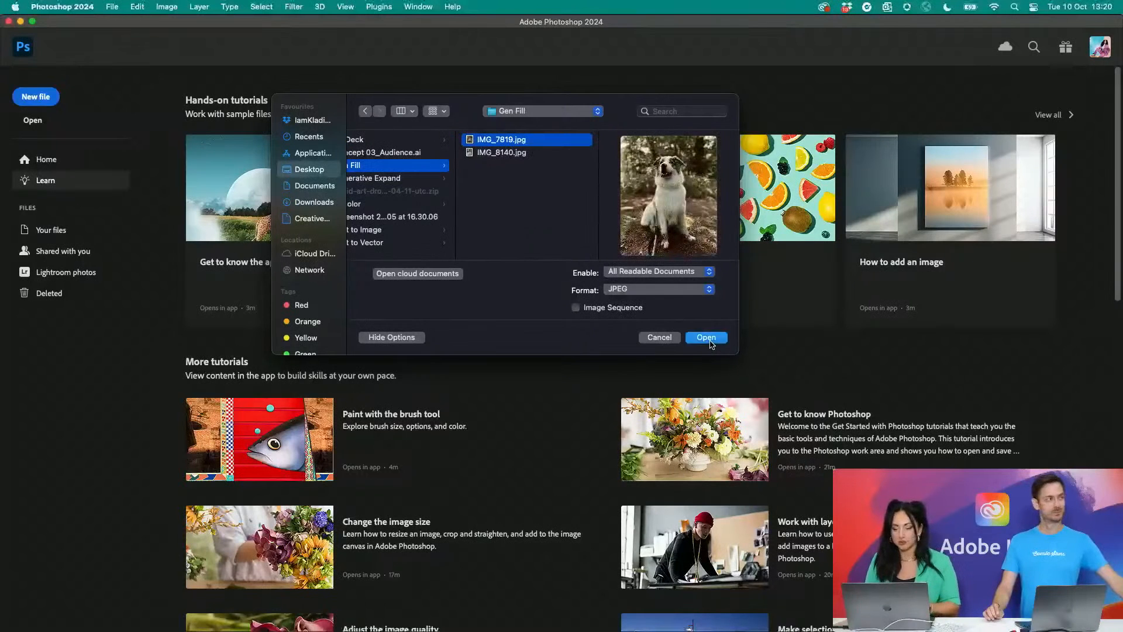
{"action": "left_click", "coordinate": [709, 339]}
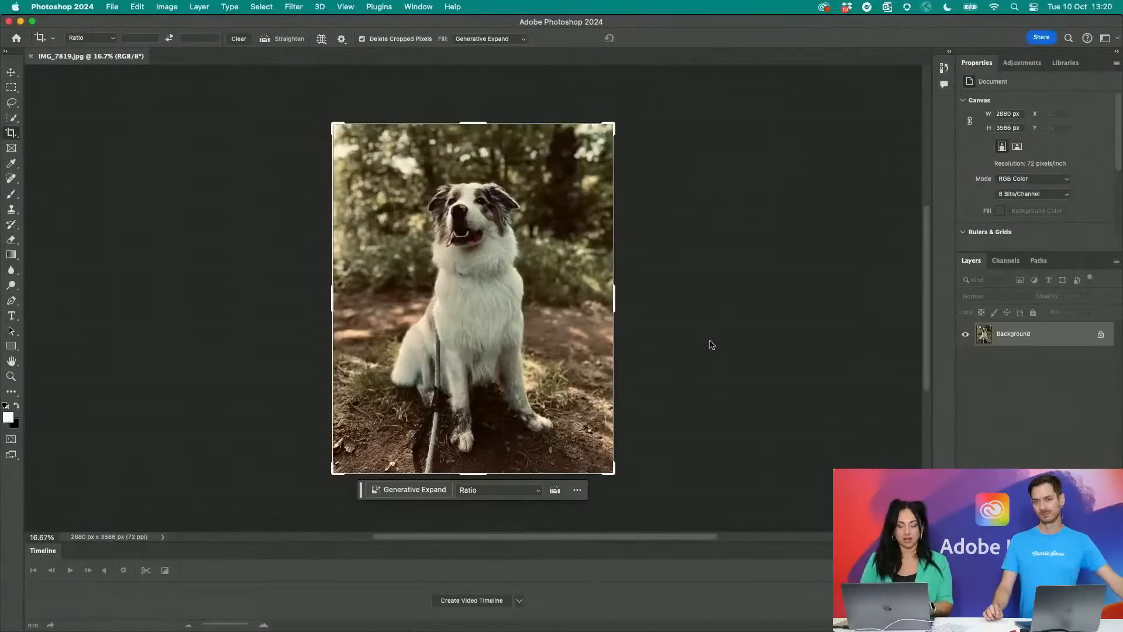
- Switch to the Move tool, nudge the contextual task bar onto the photo's lower edge and look at its additional options
{"action": "key", "text": "v"}
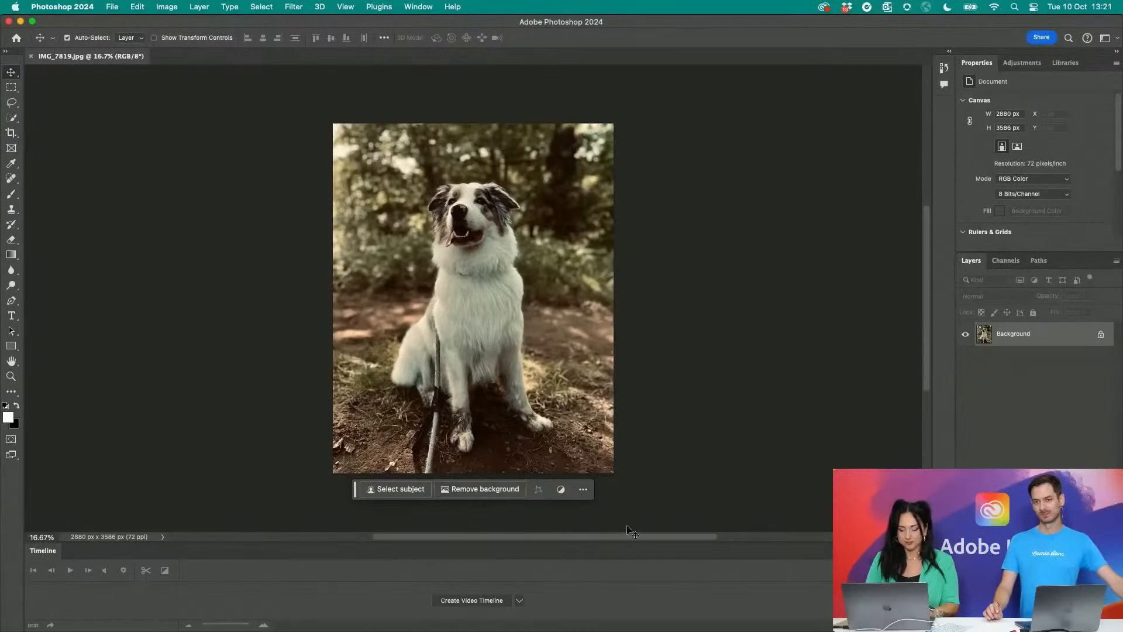
{"action": "key", "text": "super"}
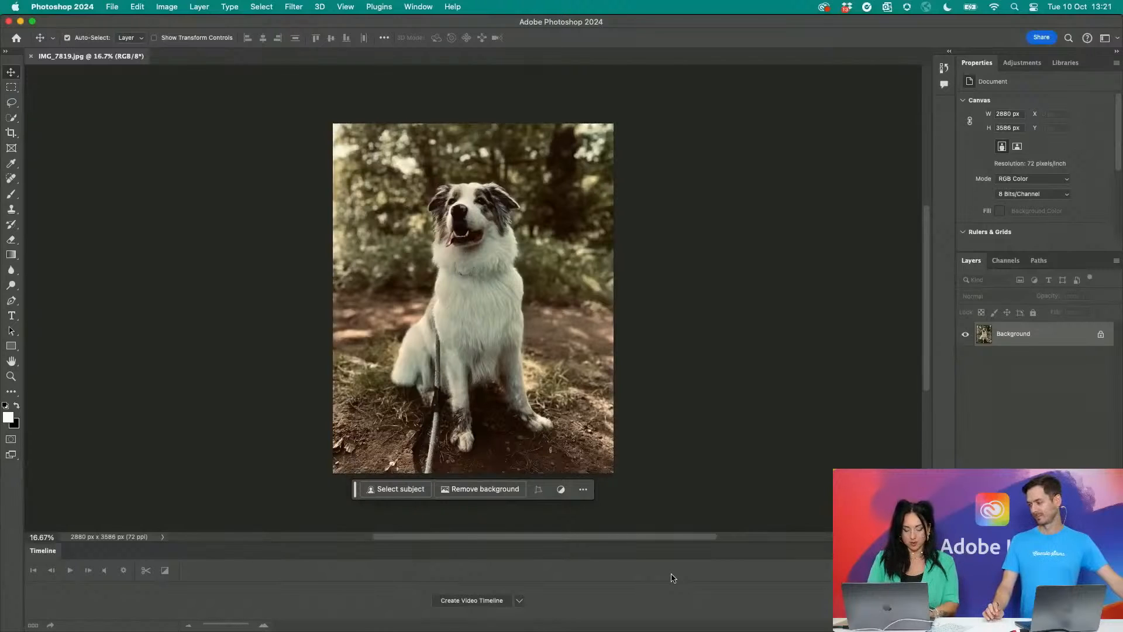
{"action": "scroll", "coordinate": [502, 509], "scroll_direction": "up", "scroll_amount": 2}
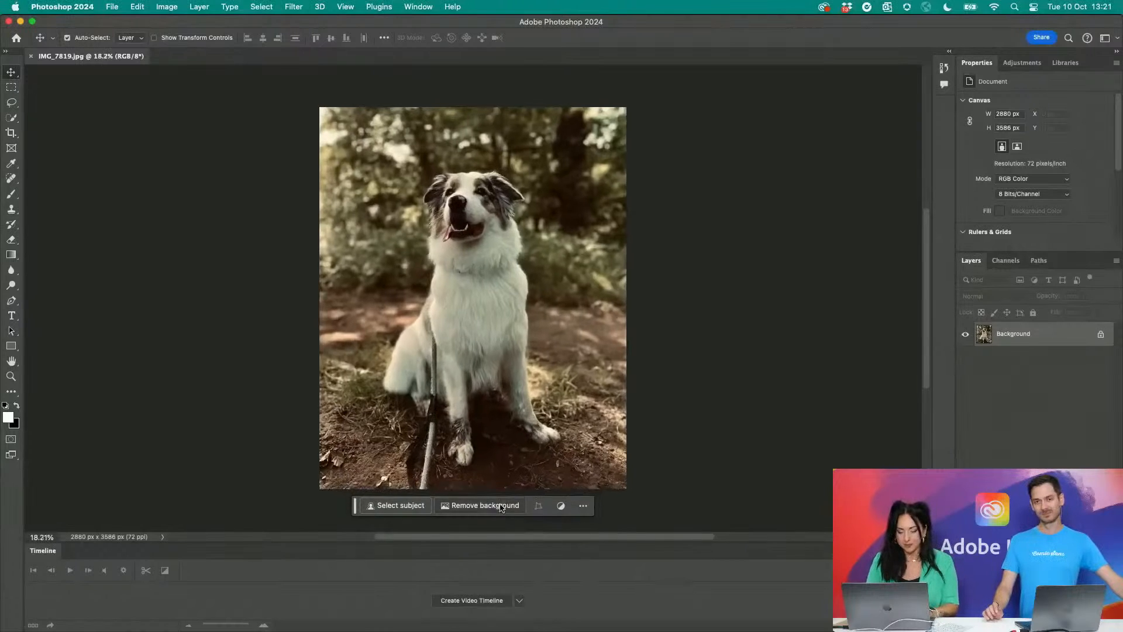
{"action": "mouse_move", "coordinate": [354, 519]}
{"action": "left_mouse_down"}
{"action": "mouse_move", "coordinate": [400, 322]}
{"action": "mouse_move", "coordinate": [345, 368]}
{"action": "mouse_move", "coordinate": [347, 503]}
{"action": "left_mouse_up"}
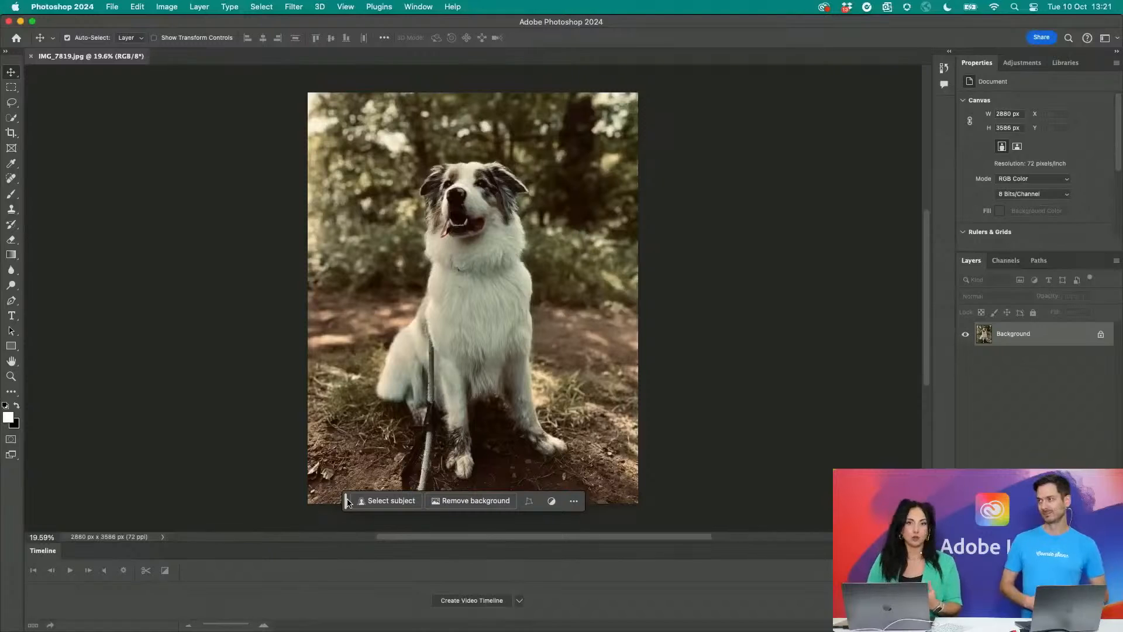
{"action": "left_click", "coordinate": [573, 500]}
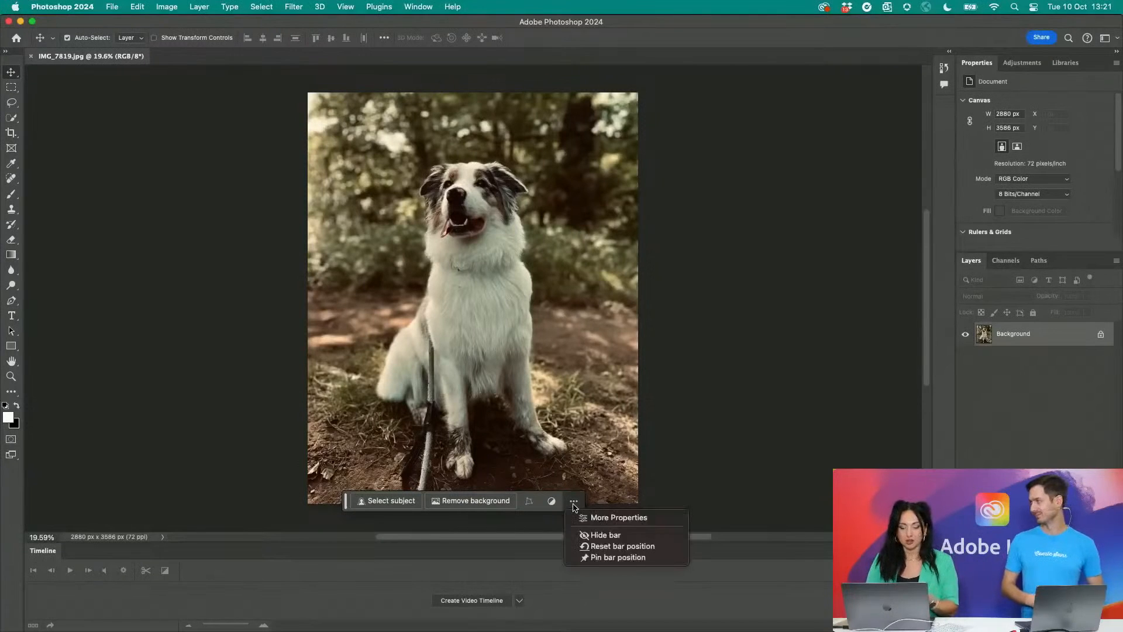
{"action": "left_click", "coordinate": [712, 487]}
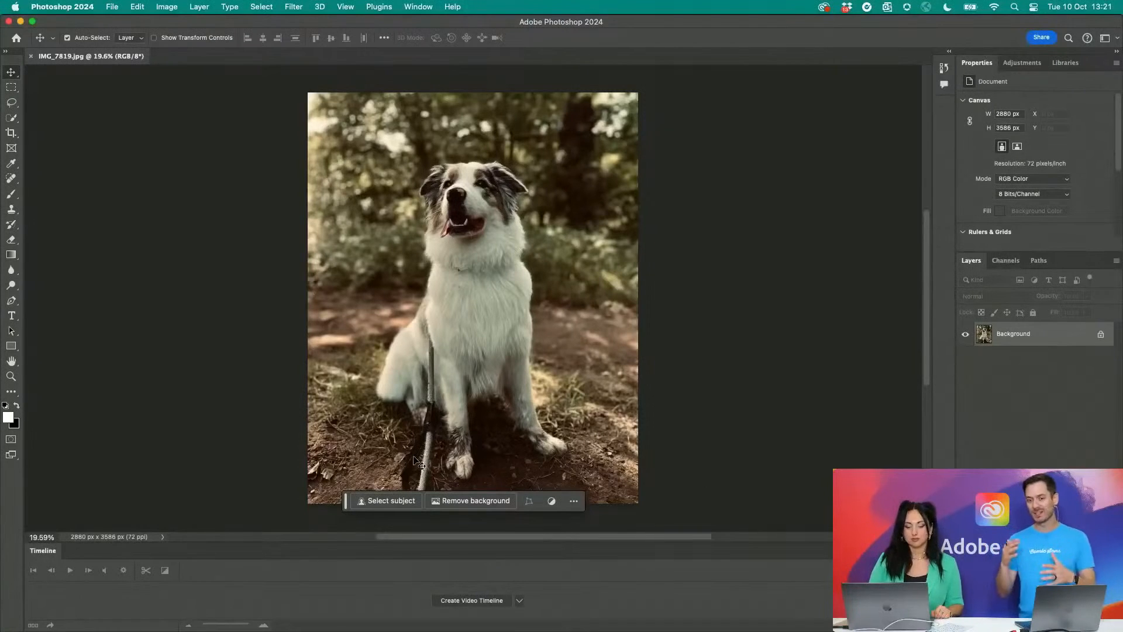
- Close the Timeline panel and pin the contextual task bar over the photo's lower edge
{"action": "left_click_drag", "start_coordinate": [347, 501], "coordinate": [351, 130]}
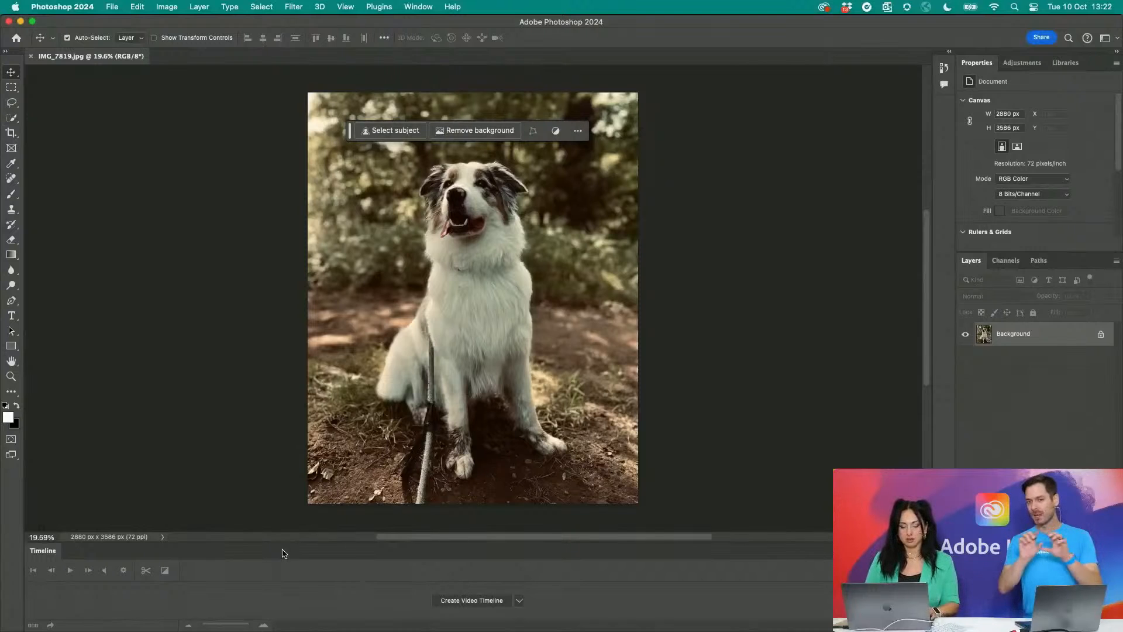
{"action": "left_click_drag", "start_coordinate": [56, 549], "coordinate": [87, 328]}
{"action": "left_click", "coordinate": [60, 321]}
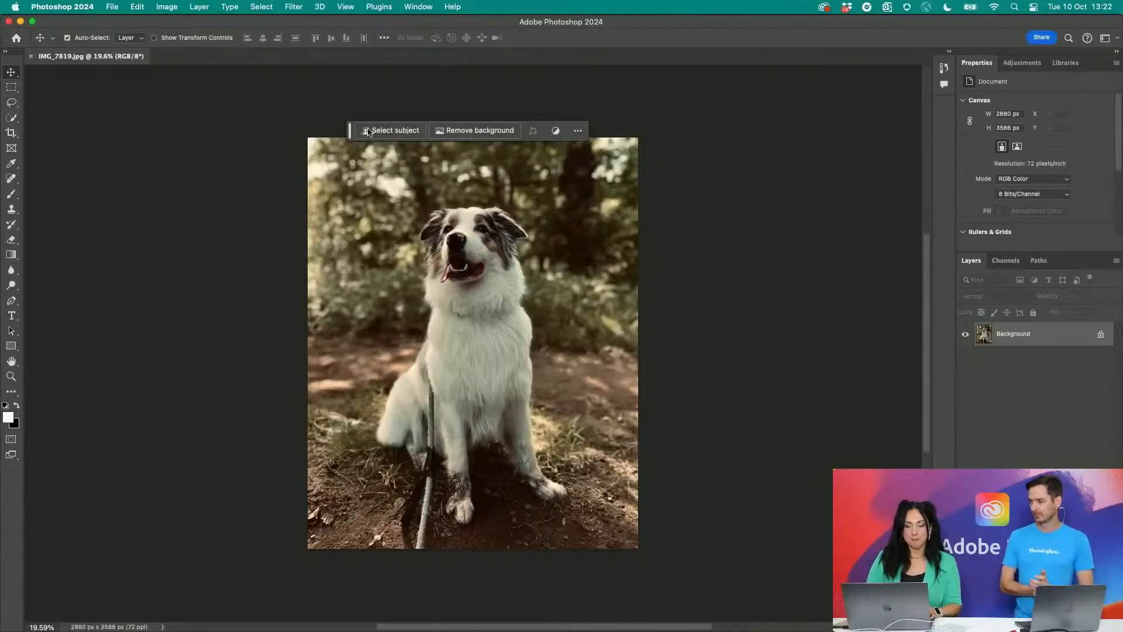
{"action": "left_click_drag", "start_coordinate": [350, 130], "coordinate": [356, 560]}
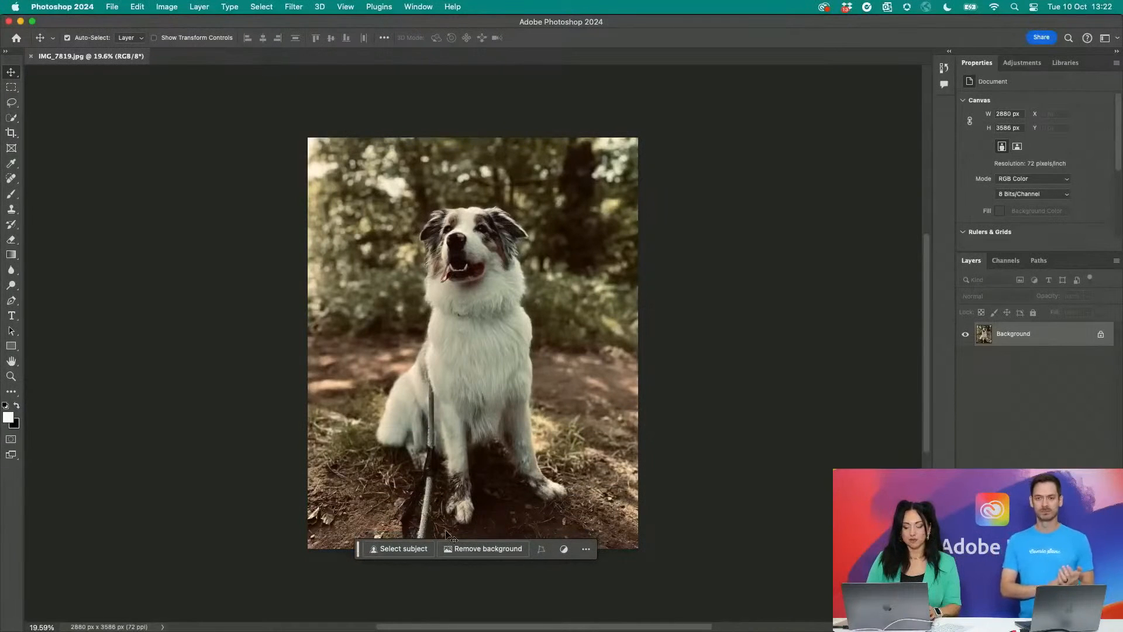
{"action": "left_click", "coordinate": [586, 549]}
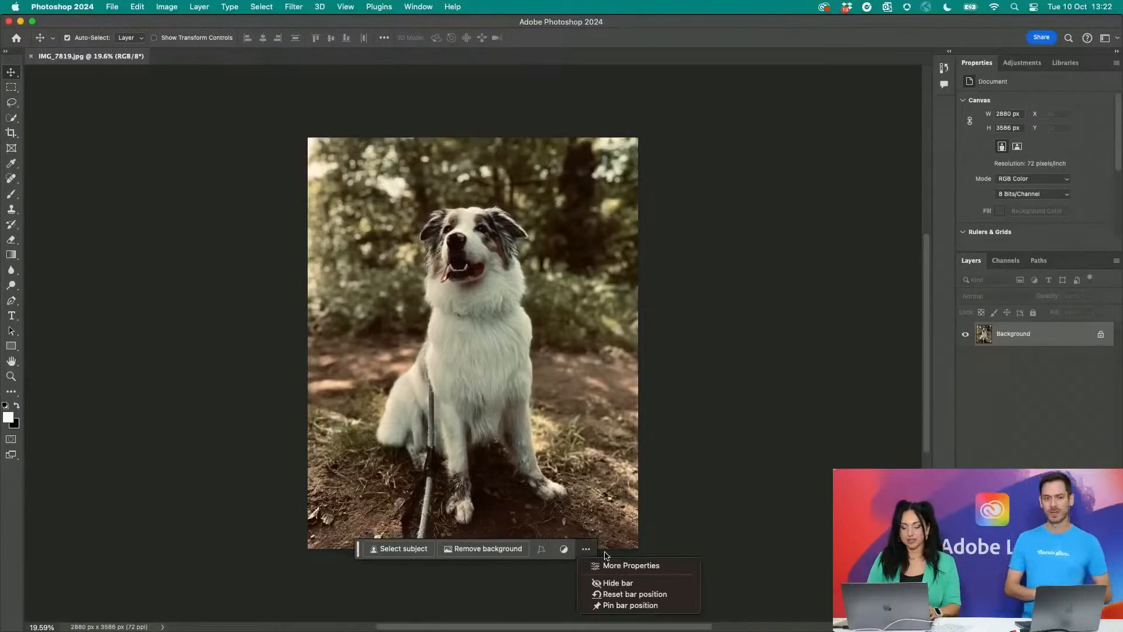
{"action": "left_click", "coordinate": [630, 605]}
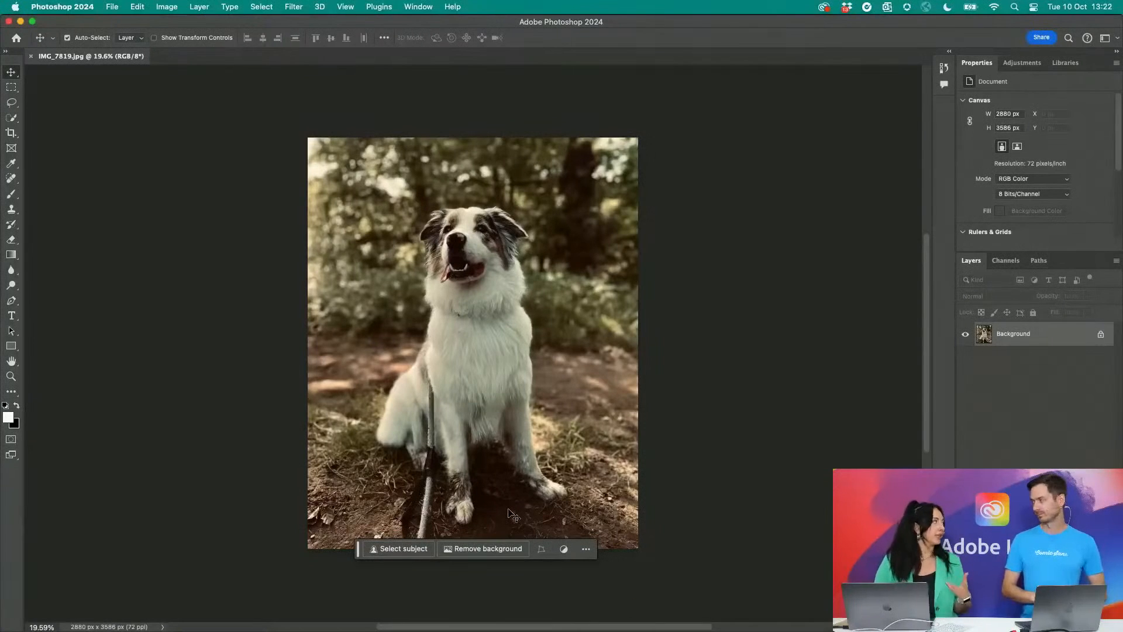
- Remove the dog photo's background and switch to the Lasso tool
{"action": "left_click", "coordinate": [478, 549]}
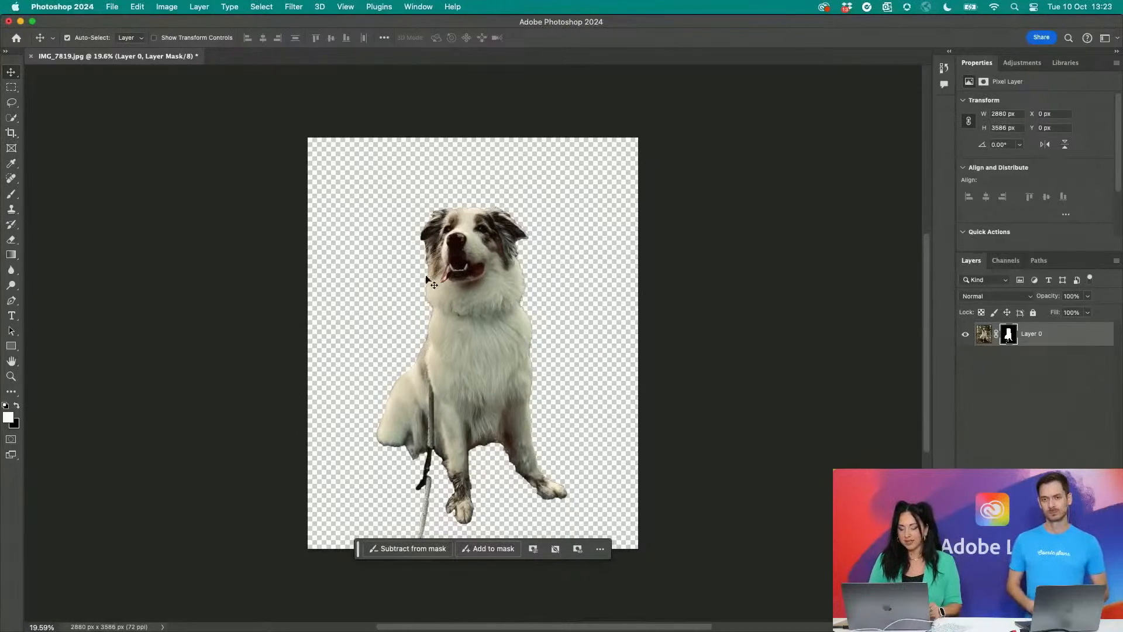
{"action": "left_click", "coordinate": [12, 101]}
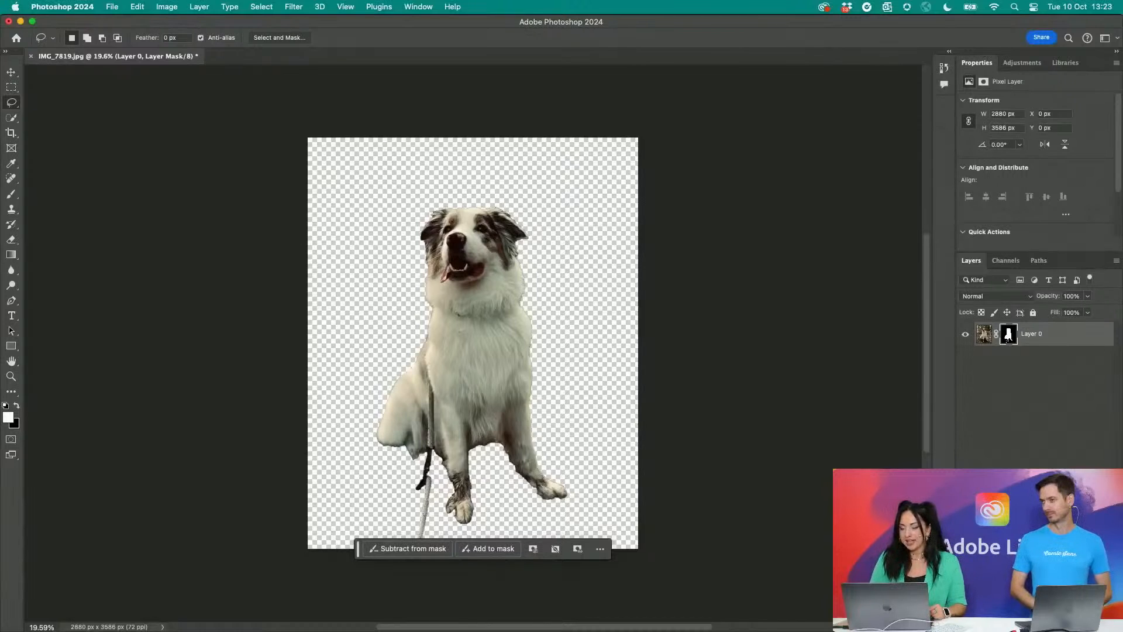
{"action": "left_click", "coordinate": [1073, 626]}
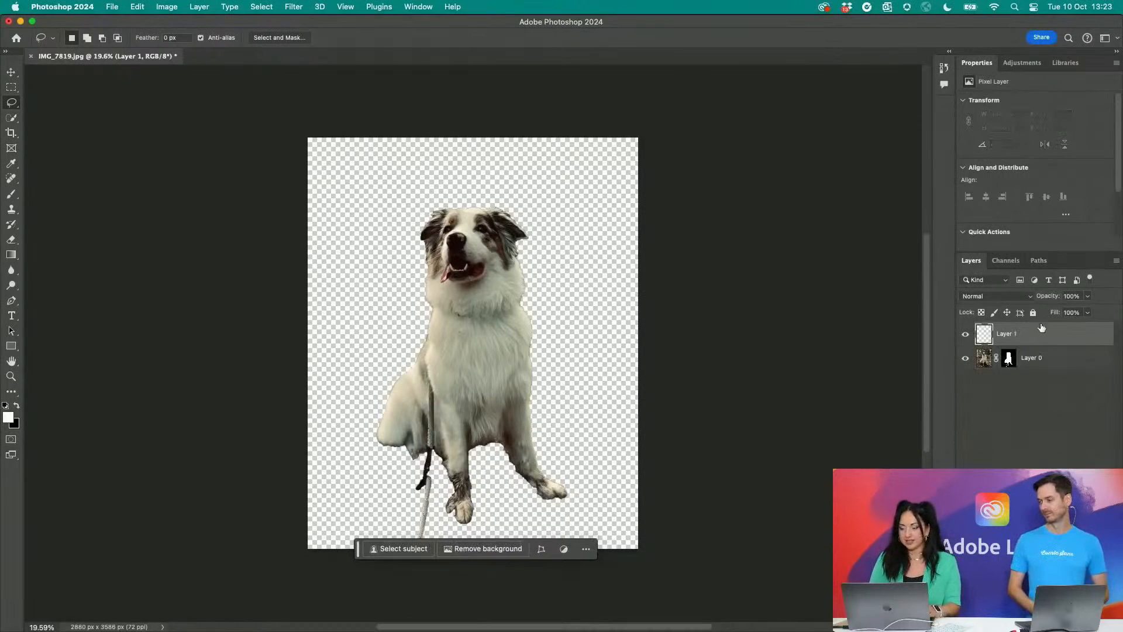
{"action": "key", "text": "super+a"}
{"action": "left_click_drag", "start_coordinate": [1037, 338], "coordinate": [1033, 371]}
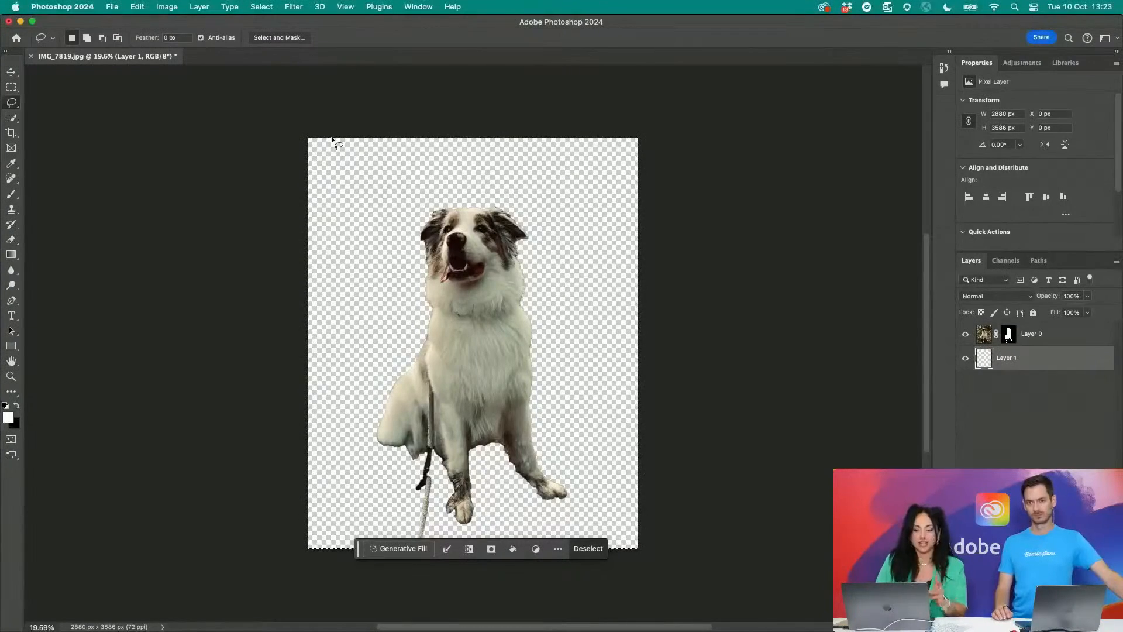
{"action": "scroll", "coordinate": [331, 139], "scroll_direction": "up", "scroll_amount": 5}
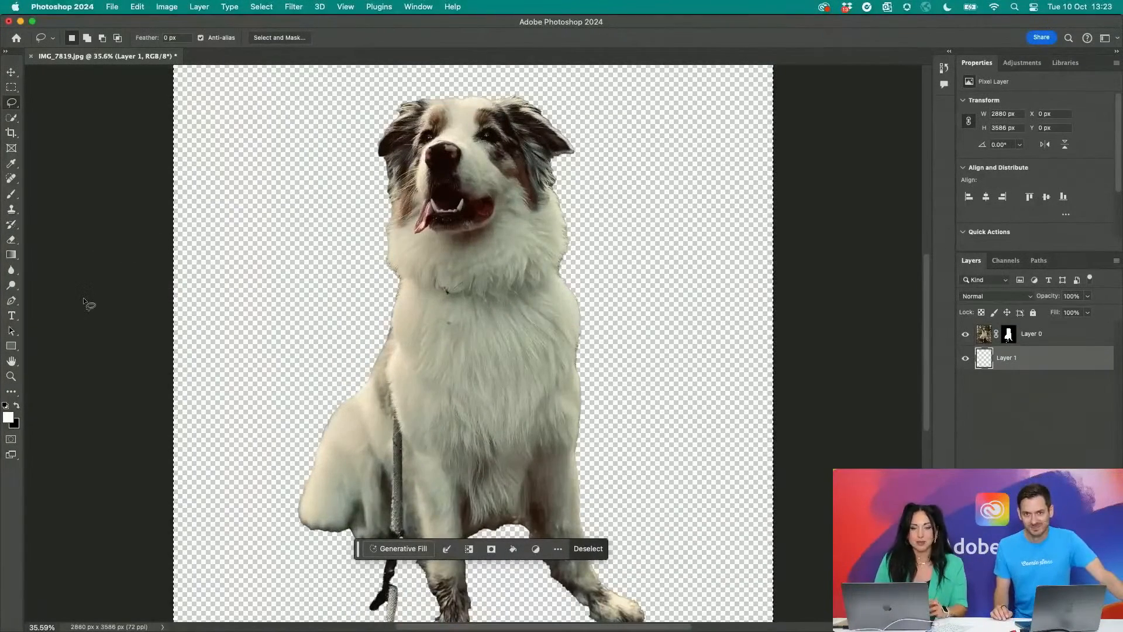
{"action": "scroll", "coordinate": [154, 319], "scroll_direction": "down", "scroll_amount": 3}
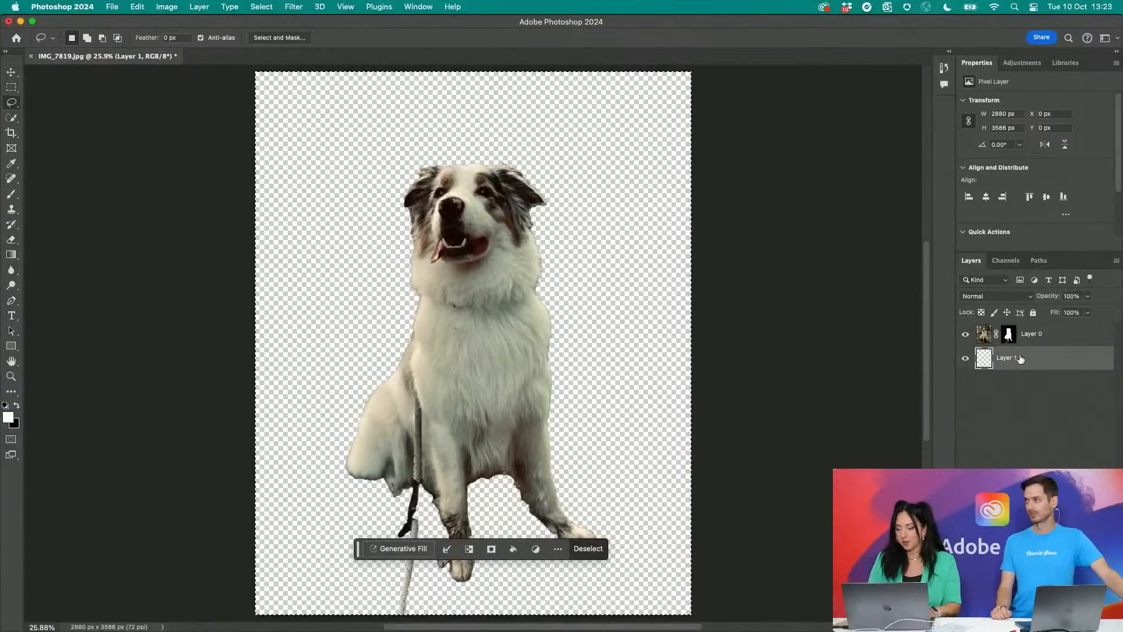
{"action": "left_click_drag", "start_coordinate": [1020, 360], "coordinate": [1103, 625]}
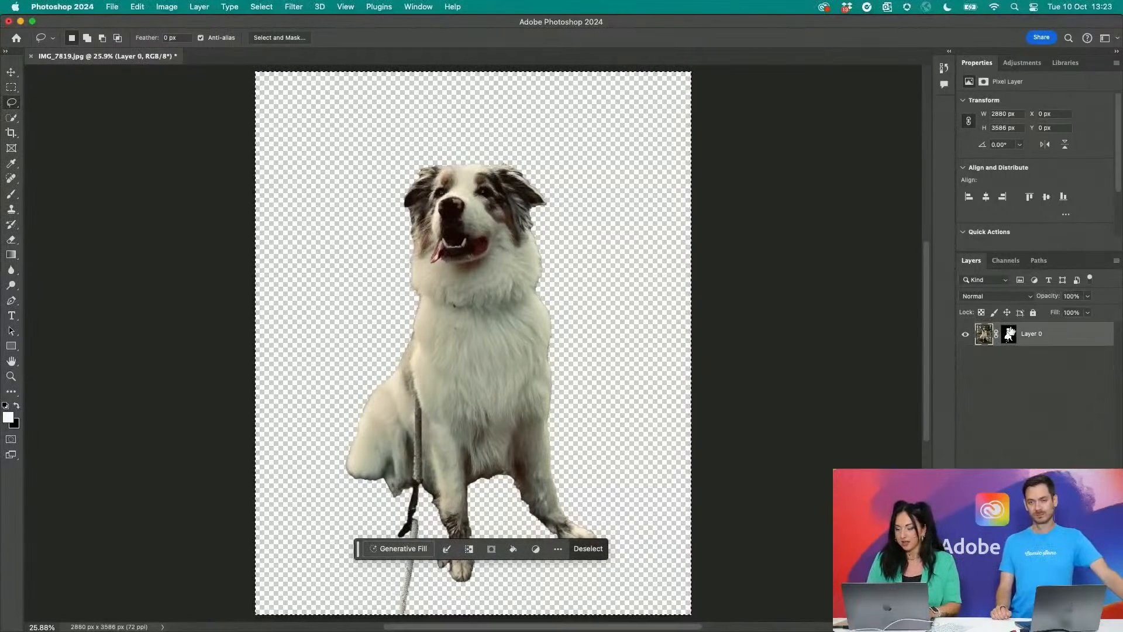
- Load the dog's outline from Layer 0's mask as a selection and invert it to cover the empty background
{"action": "left_click", "coordinate": [1012, 336]}
{"action": "left_click", "coordinate": [1012, 335], "text": "super"}
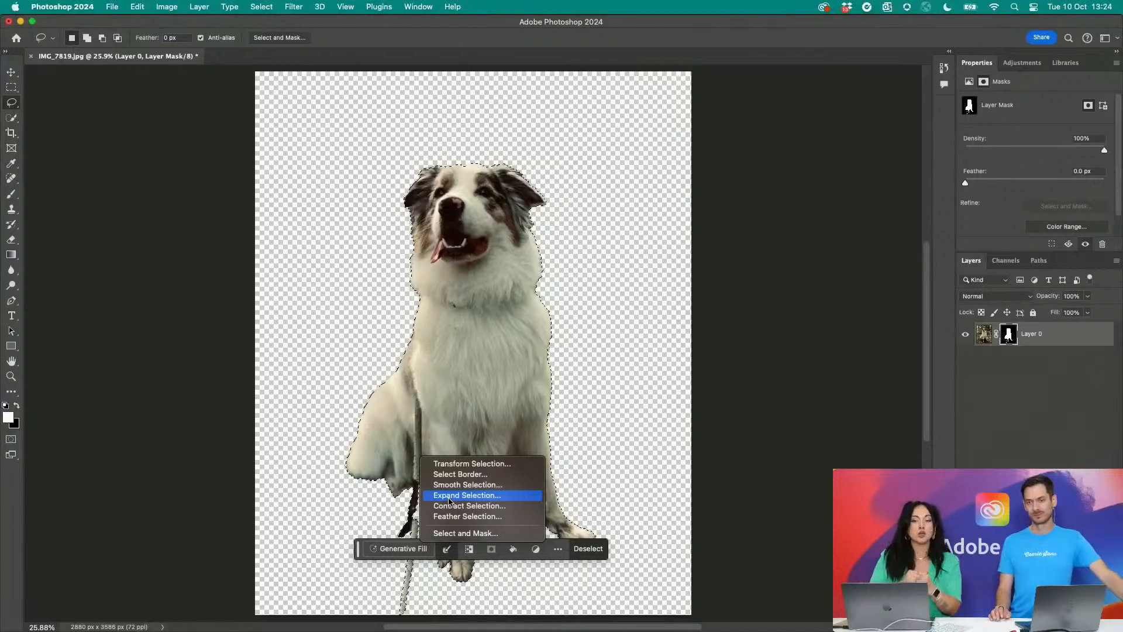
{"action": "left_click", "coordinate": [469, 551]}
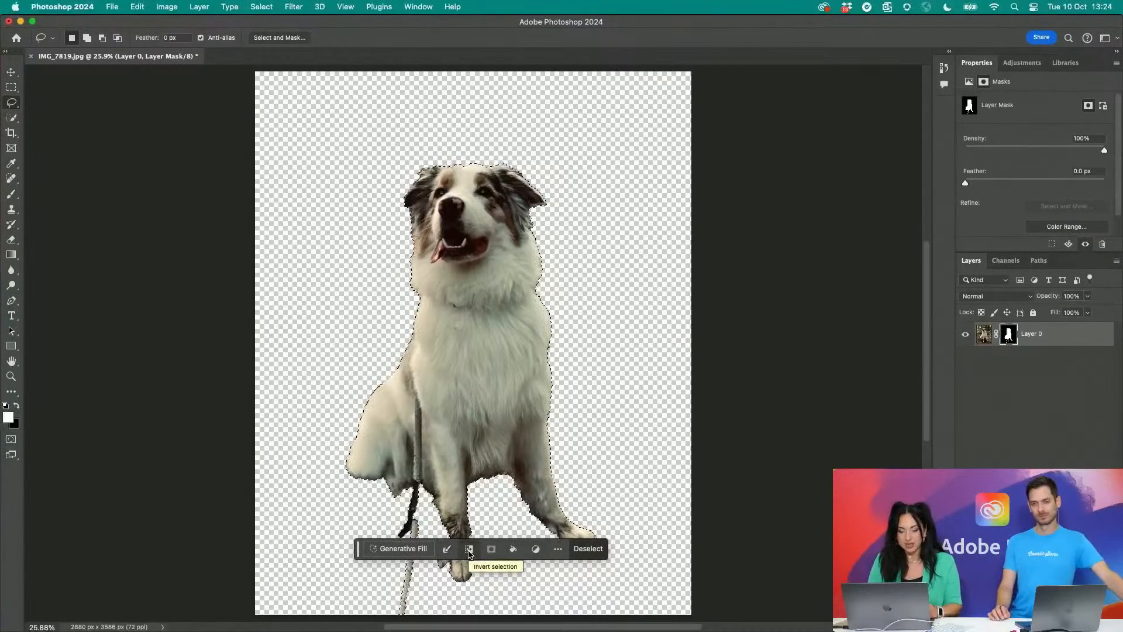
{"action": "left_click", "coordinate": [469, 550]}
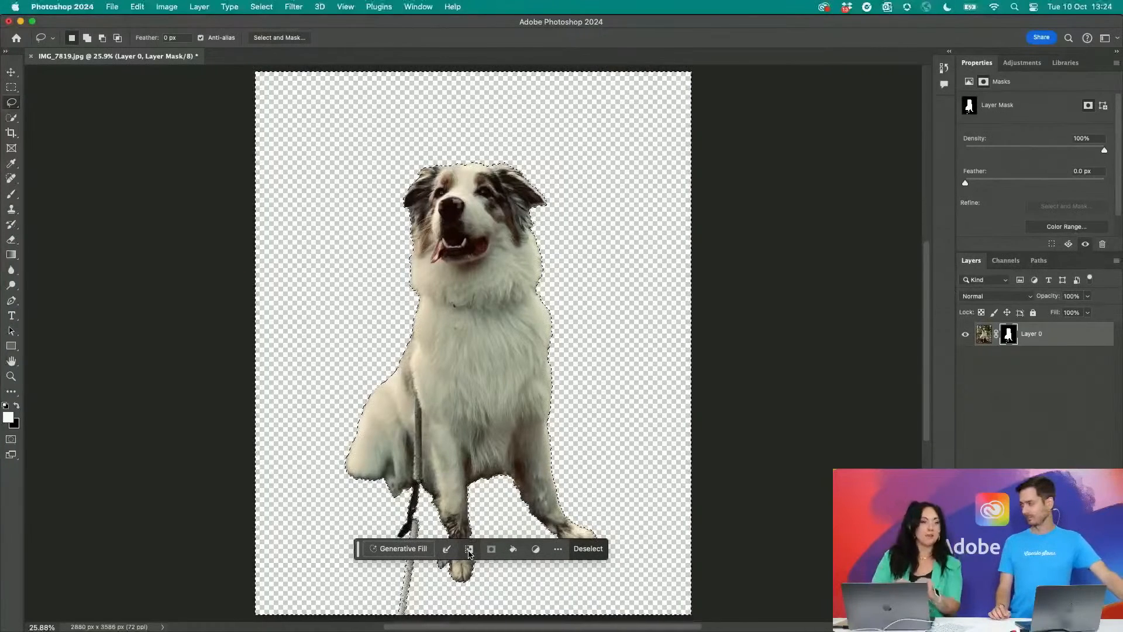
- Fill the selected background with Generative Fill using the prompt "beach"
{"action": "left_click", "coordinate": [414, 549]}
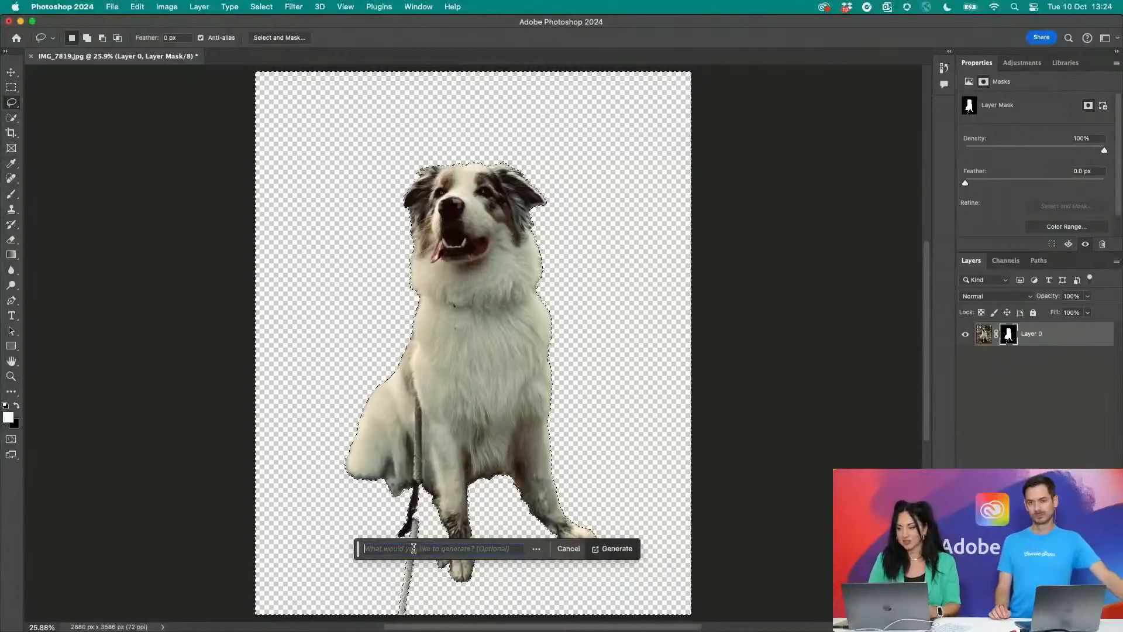
{"action": "type", "text": "beach"}
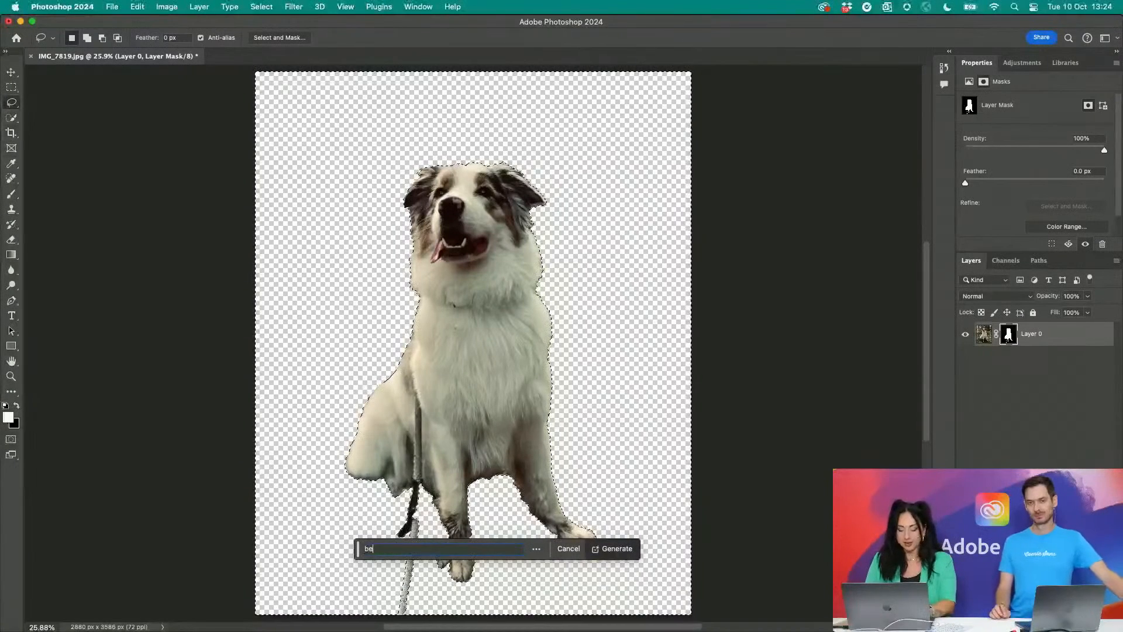
{"action": "left_click", "coordinate": [624, 549]}
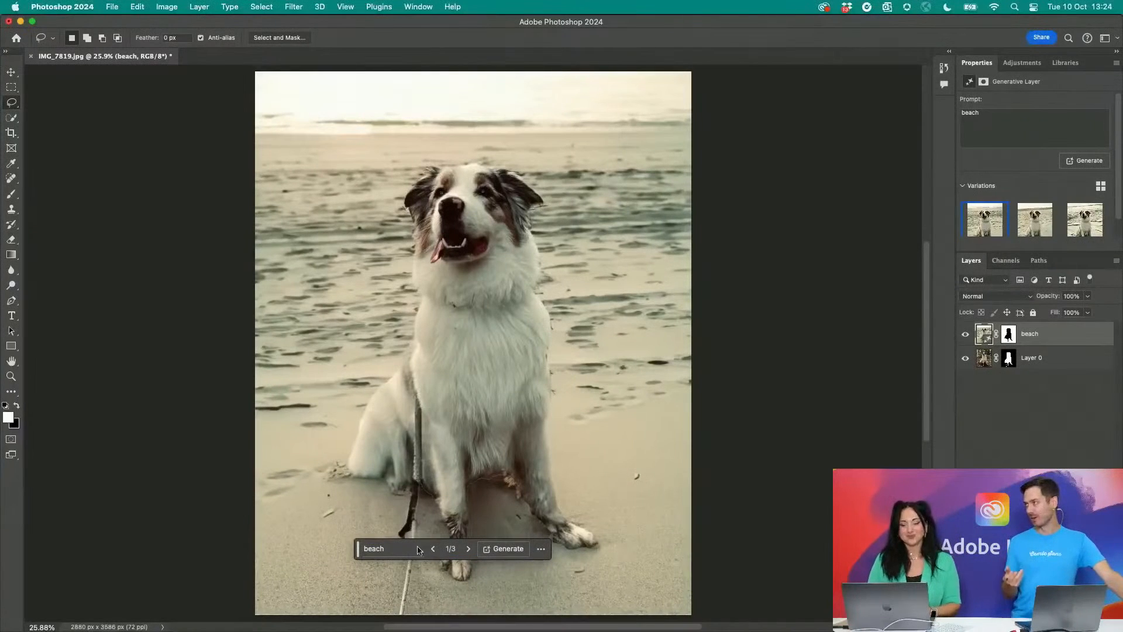
- Move the contextual task bar above the dog and lasso a headband-shaped arc over its head from ear to ear
{"action": "left_click_drag", "start_coordinate": [361, 550], "coordinate": [390, 135]}
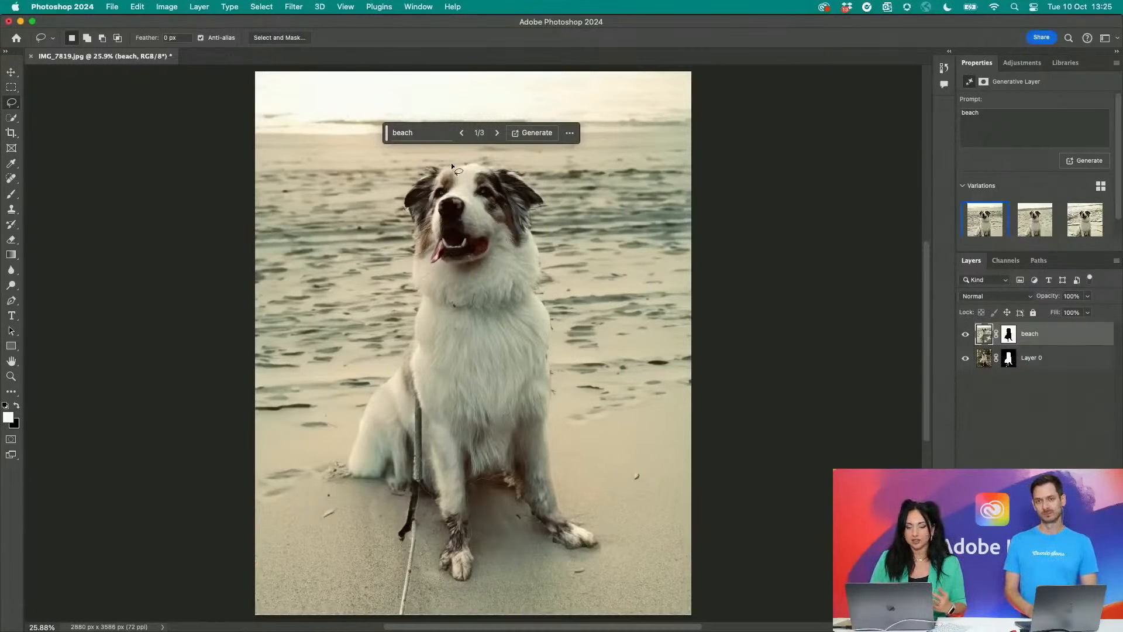
{"action": "scroll", "coordinate": [458, 173], "scroll_direction": "up", "scroll_amount": 3}
{"action": "key", "text": "super+0"}
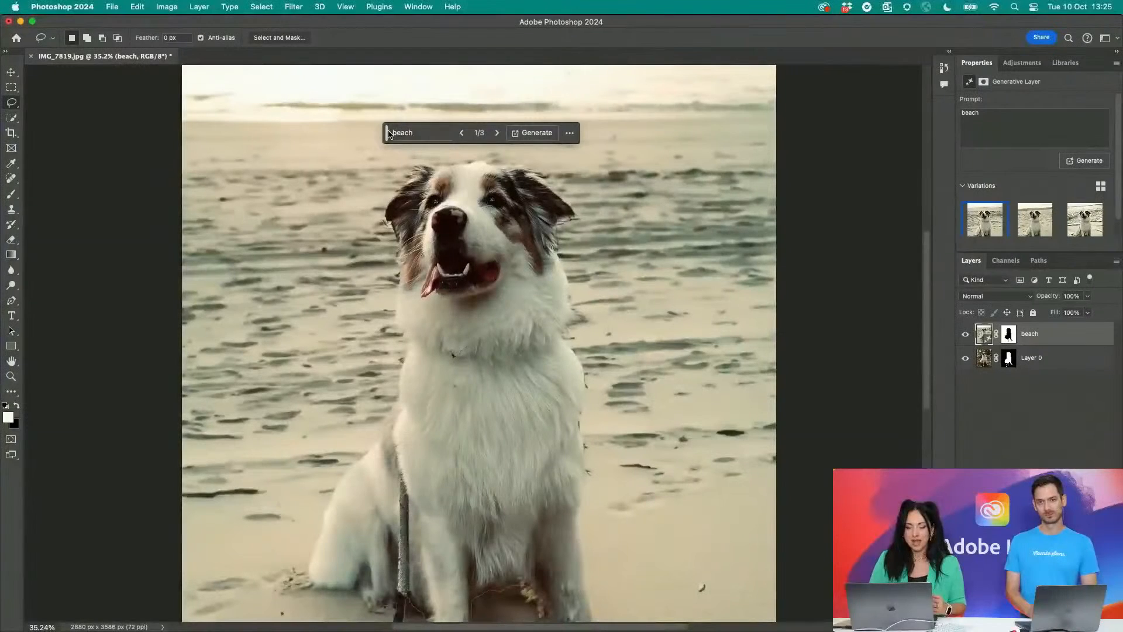
{"action": "mouse_move", "coordinate": [446, 136]}
{"action": "left_mouse_down"}
{"action": "mouse_move", "coordinate": [400, 170]}
{"action": "mouse_move", "coordinate": [385, 210]}
{"action": "mouse_move", "coordinate": [392, 234]}
{"action": "mouse_move", "coordinate": [420, 226]}
{"action": "mouse_move", "coordinate": [413, 184]}
{"action": "mouse_move", "coordinate": [429, 164]}
{"action": "mouse_move", "coordinate": [456, 158]}
{"action": "mouse_move", "coordinate": [493, 162]}
{"action": "mouse_move", "coordinate": [520, 185]}
{"action": "mouse_move", "coordinate": [520, 217]}
{"action": "mouse_move", "coordinate": [530, 223]}
{"action": "mouse_move", "coordinate": [543, 209]}
{"action": "mouse_move", "coordinate": [549, 170]}
{"action": "mouse_move", "coordinate": [533, 148]}
{"action": "mouse_move", "coordinate": [446, 136]}
{"action": "left_mouse_up"}
- Run Generative Fill on the selected arc over the dog's head with the prompt "headphones"
{"action": "left_click", "coordinate": [413, 85]}
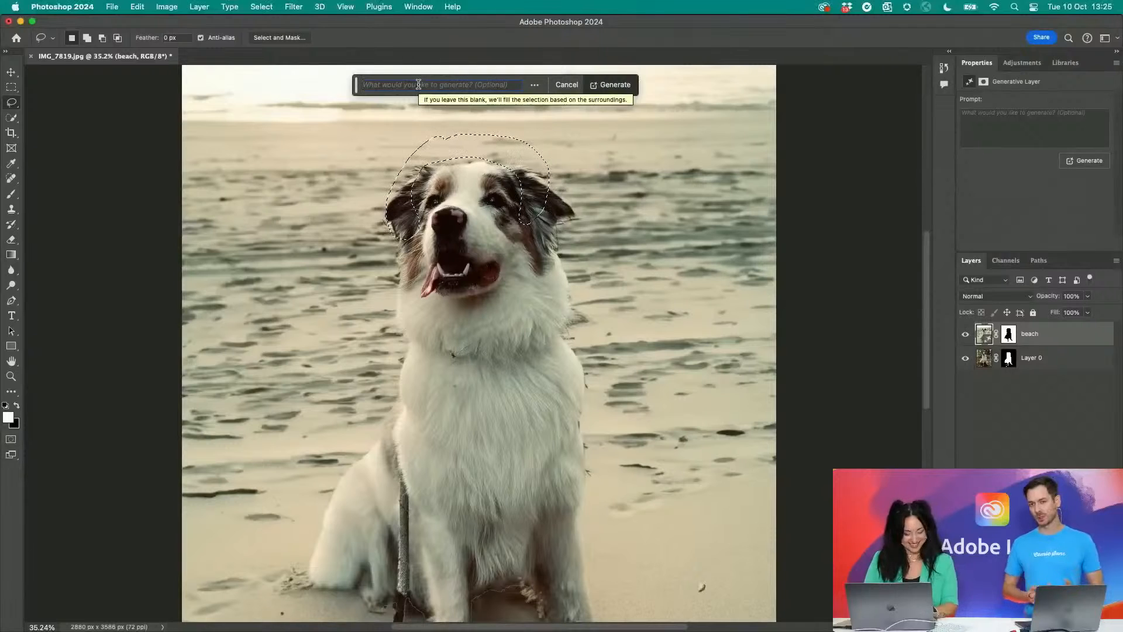
{"action": "type", "text": "head"}
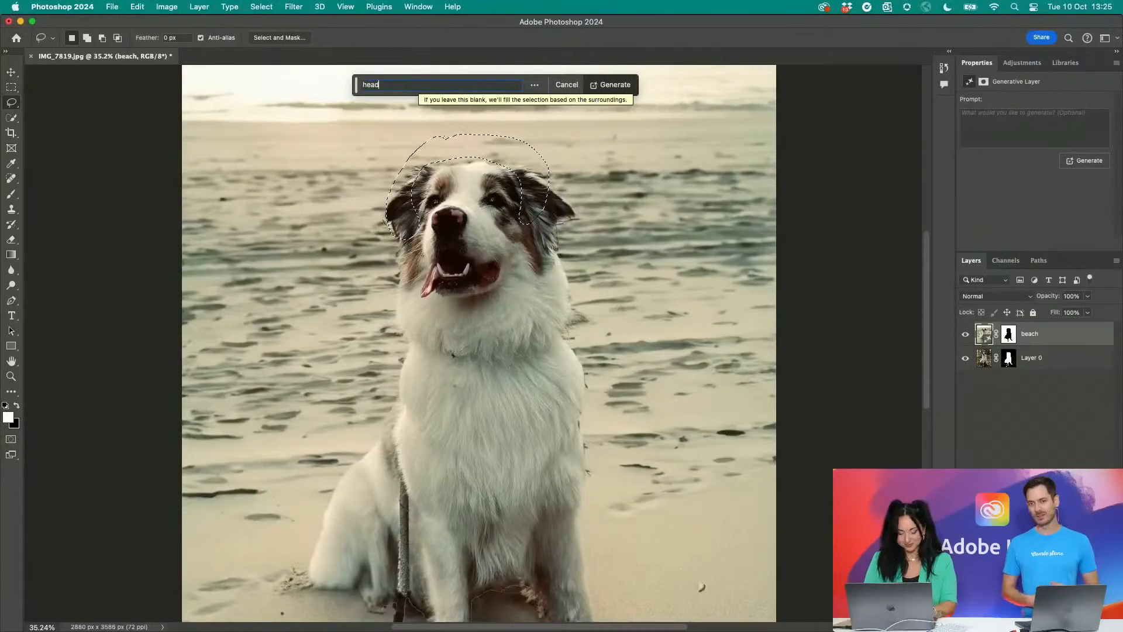
{"action": "type", "text": "phones"}
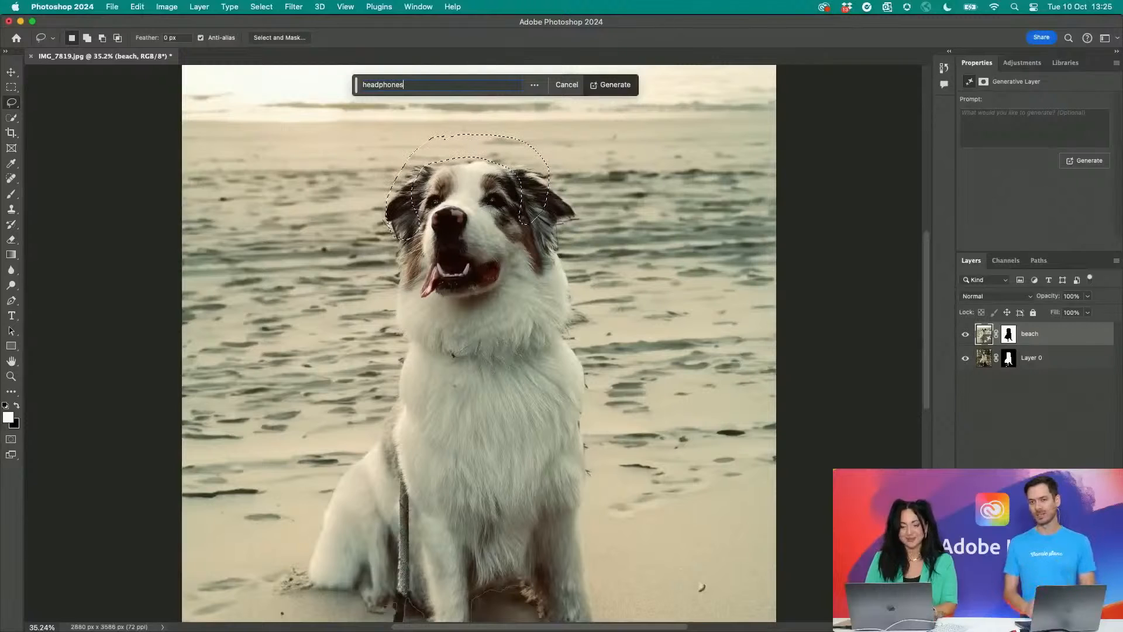
{"action": "key", "text": "Return"}
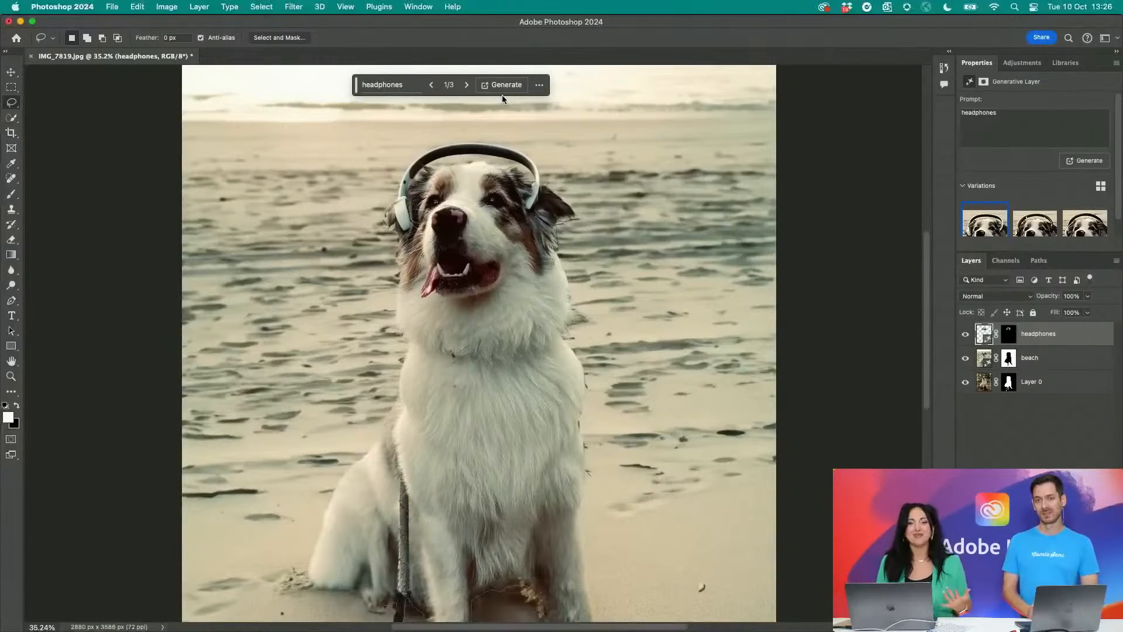
- Cycle through the three headphones variations and return to the first one
{"action": "left_click", "coordinate": [467, 86]}
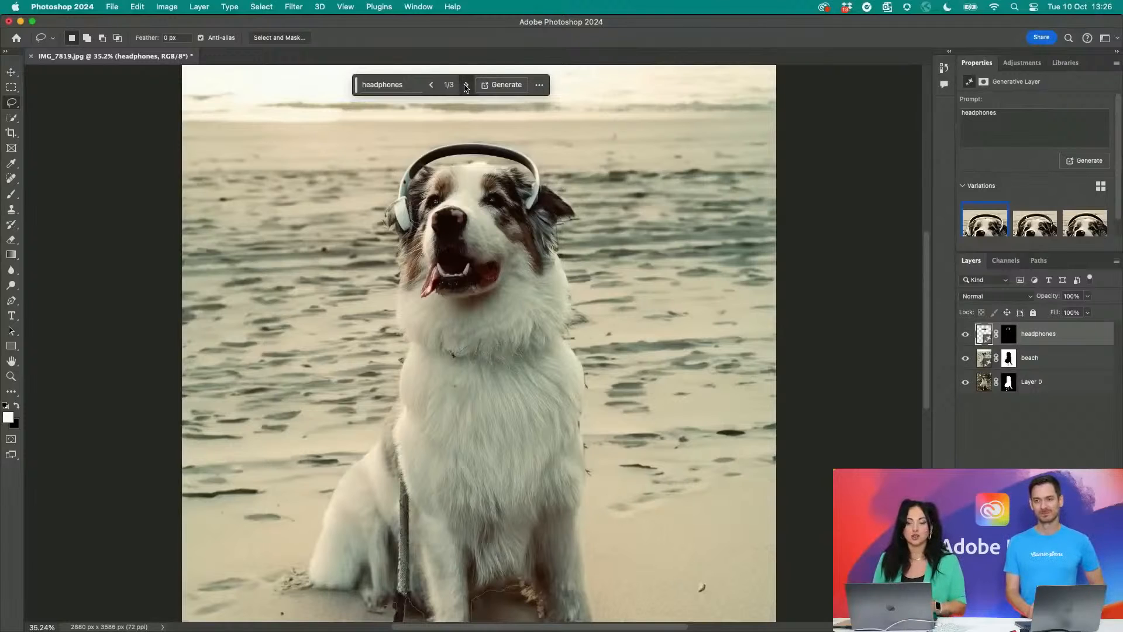
{"action": "left_click", "coordinate": [466, 86]}
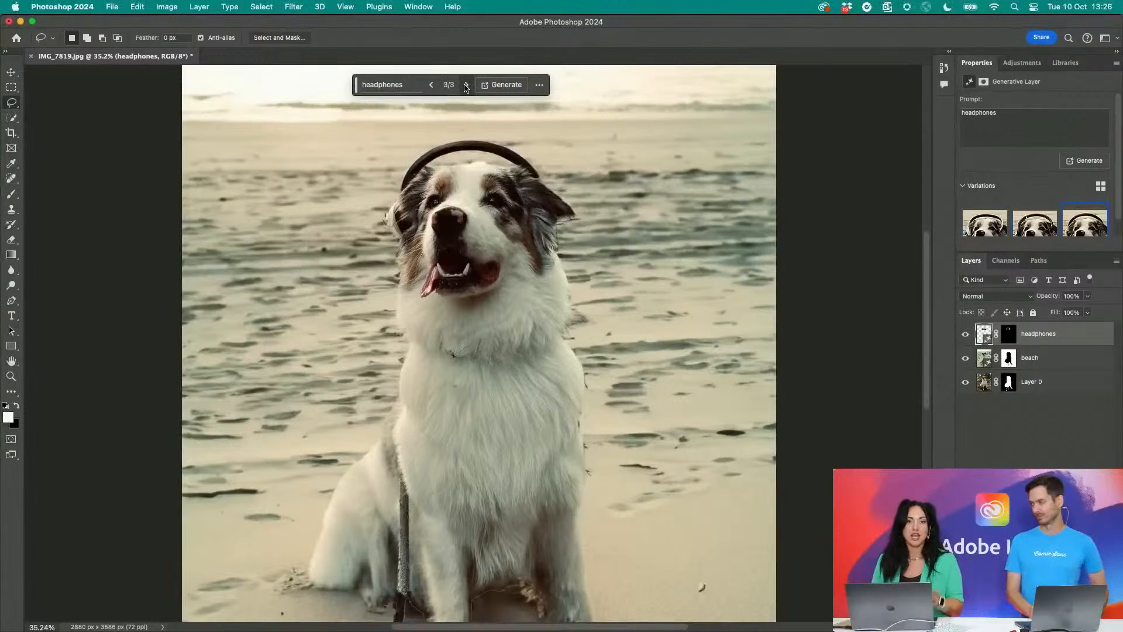
{"action": "left_click", "coordinate": [466, 85]}
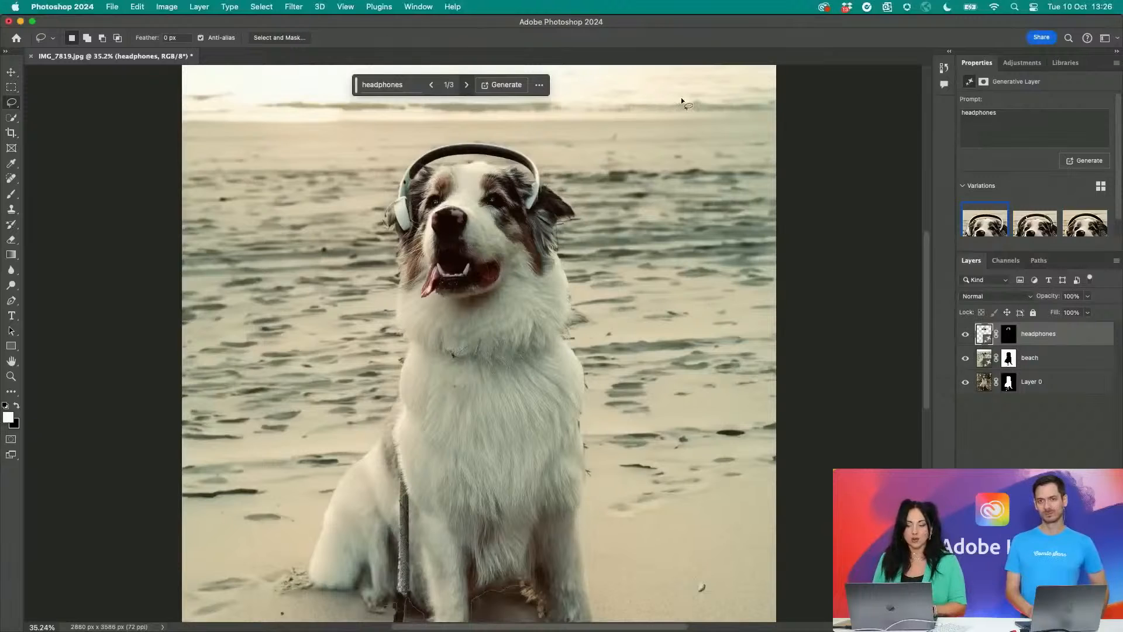
- Float the Properties panel over the canvas, enlarge it, and compare the headphones variations, keeping the first one
{"action": "left_click_drag", "start_coordinate": [974, 63], "coordinate": [664, 71]}
{"action": "left_click_drag", "start_coordinate": [718, 279], "coordinate": [735, 481]}
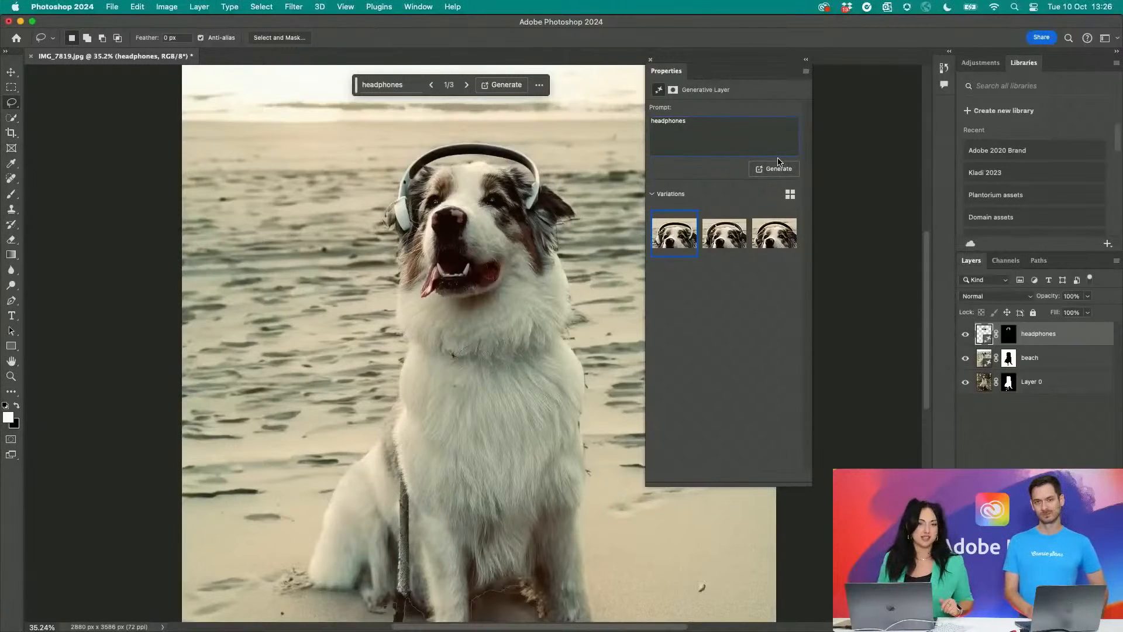
{"action": "scroll", "coordinate": [535, 332], "scroll_direction": "up", "scroll_amount": 3}
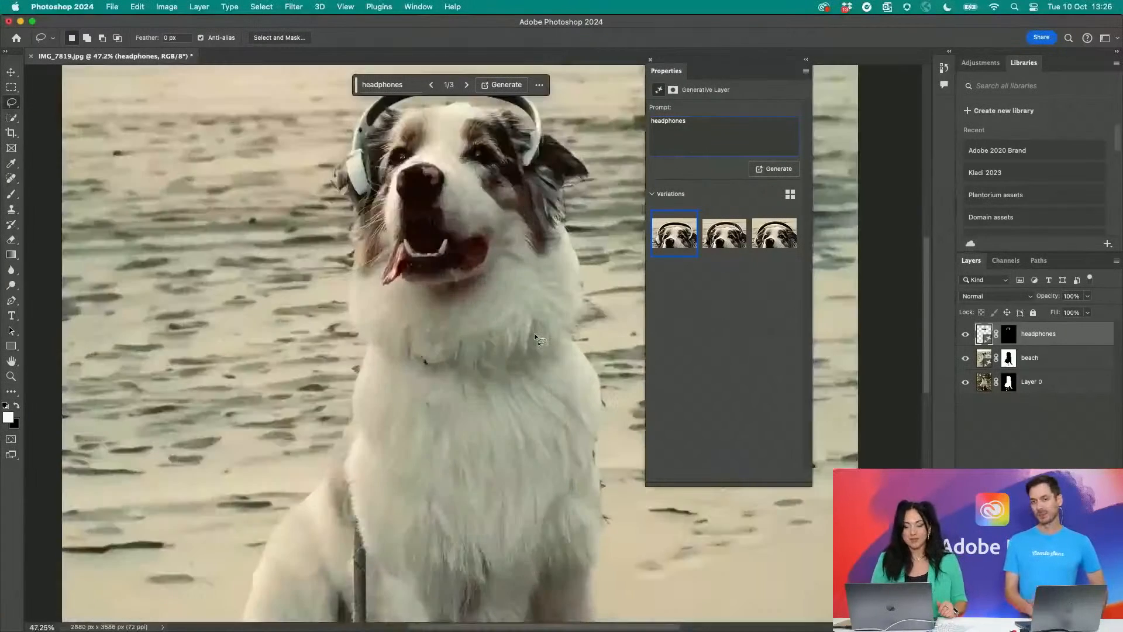
{"action": "scroll", "coordinate": [526, 351], "scroll_direction": "down", "scroll_amount": 4}
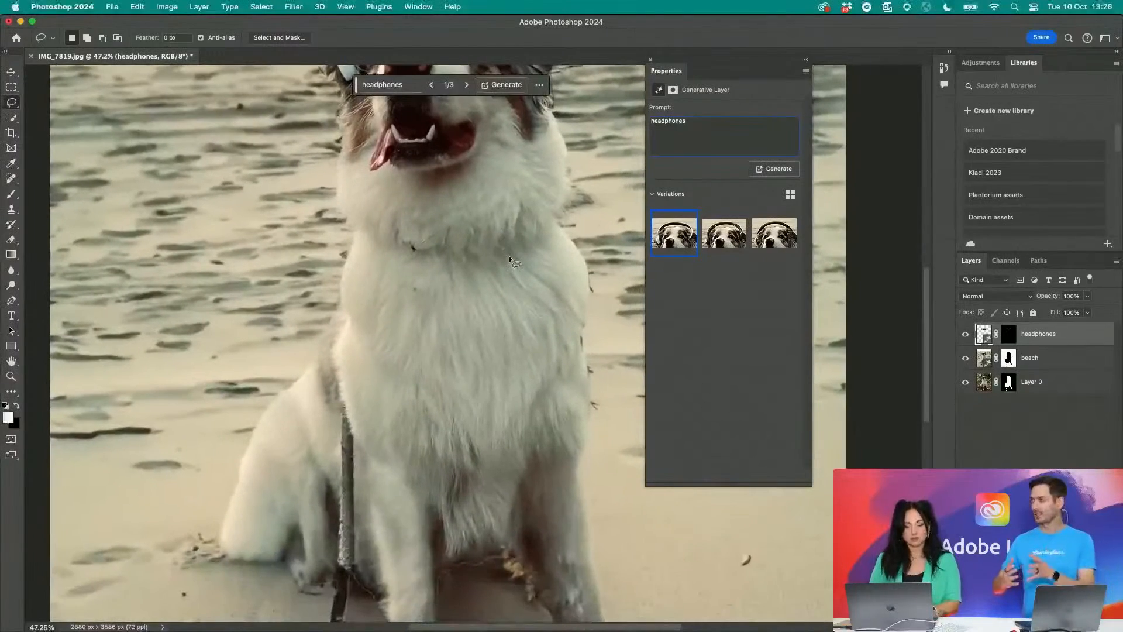
{"action": "scroll", "coordinate": [509, 255], "scroll_direction": "down", "scroll_amount": 1}
{"action": "scroll", "coordinate": [509, 255], "scroll_direction": "down", "scroll_amount": 2}
{"action": "scroll", "coordinate": [509, 255], "scroll_direction": "up", "scroll_amount": 5}
{"action": "scroll", "coordinate": [509, 255], "scroll_direction": "down", "scroll_amount": 5}
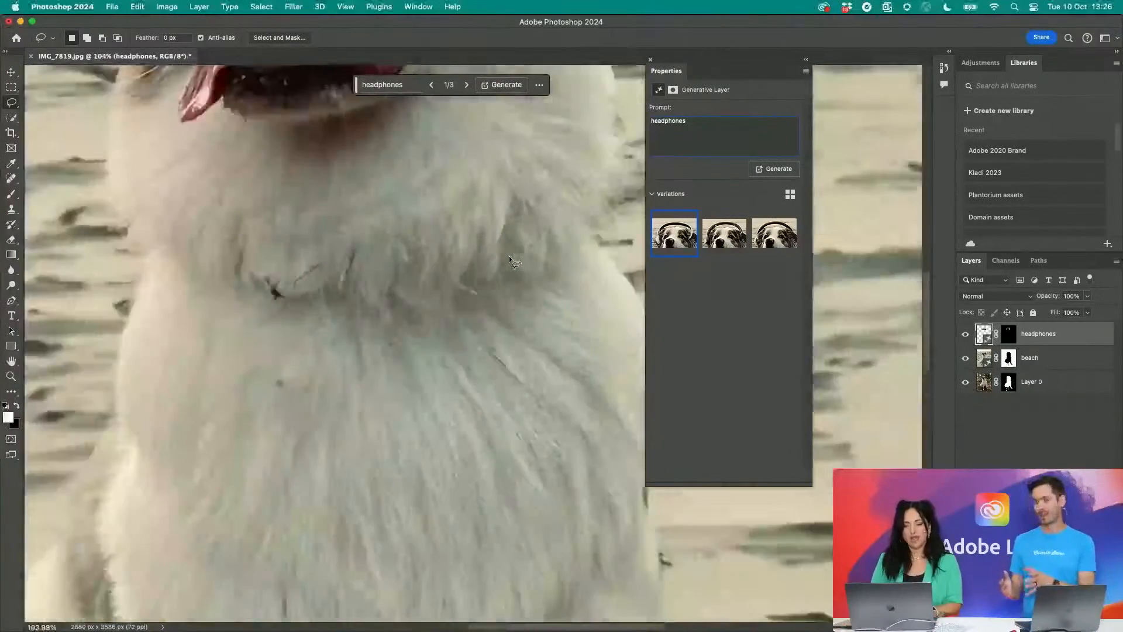
{"action": "left_click", "coordinate": [726, 234]}
{"action": "left_click", "coordinate": [763, 237]}
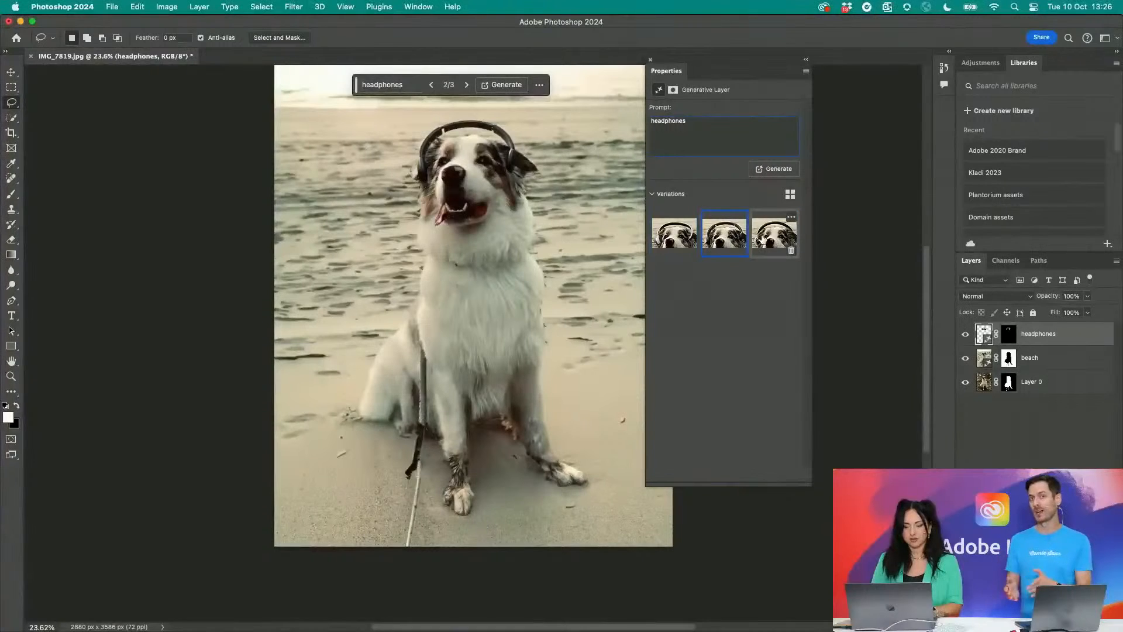
{"action": "left_click", "coordinate": [689, 234]}
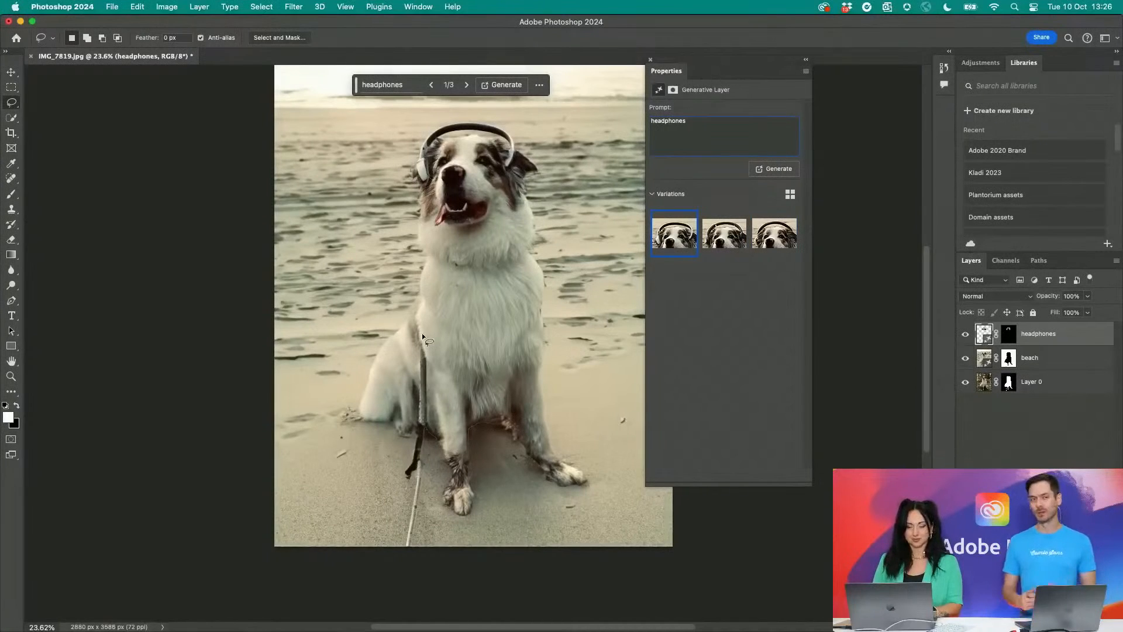
- Lasso the dog's leash from its side down to the photo's lower edge
{"action": "left_click_drag", "start_coordinate": [422, 336], "coordinate": [422, 334]}
{"action": "mouse_move", "coordinate": [401, 433]}
{"action": "left_mouse_down"}
{"action": "mouse_move", "coordinate": [374, 516]}
{"action": "mouse_move", "coordinate": [389, 558]}
{"action": "mouse_move", "coordinate": [415, 547]}
{"action": "mouse_move", "coordinate": [443, 428]}
{"action": "mouse_move", "coordinate": [419, 335]}
{"action": "left_mouse_up"}
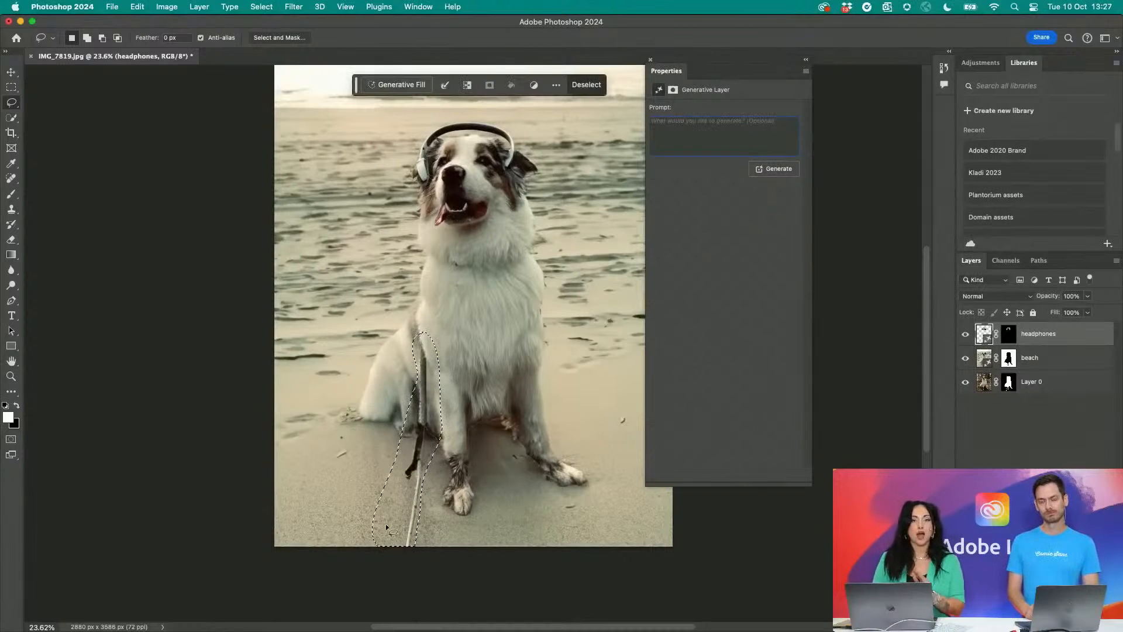
{"action": "scroll", "coordinate": [402, 605], "scroll_direction": "up", "scroll_amount": 1}
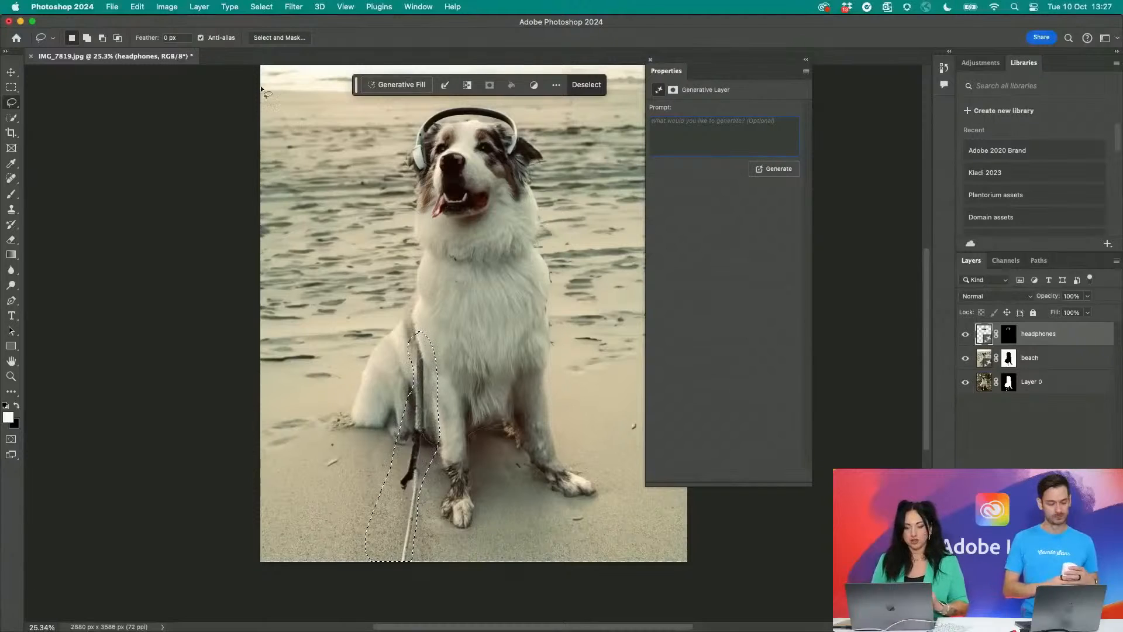
- Run Generative Fill without a prompt on the selected leash area, cancel the generation and run it again
{"action": "left_click", "coordinate": [379, 87]}
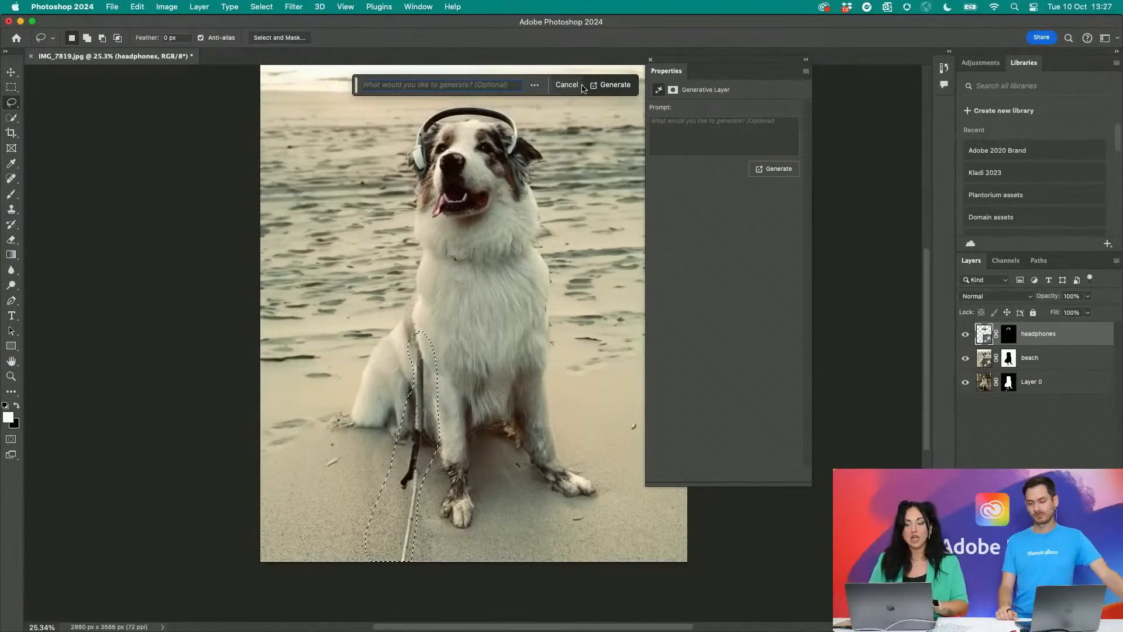
{"action": "left_click", "coordinate": [620, 79]}
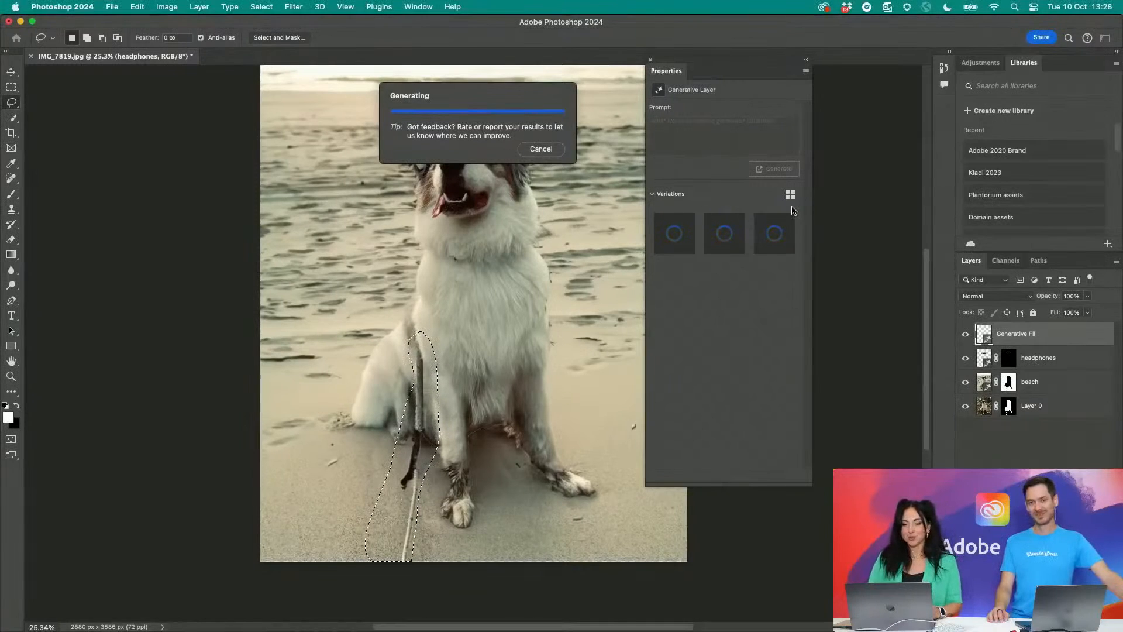
{"action": "left_click", "coordinate": [543, 150]}
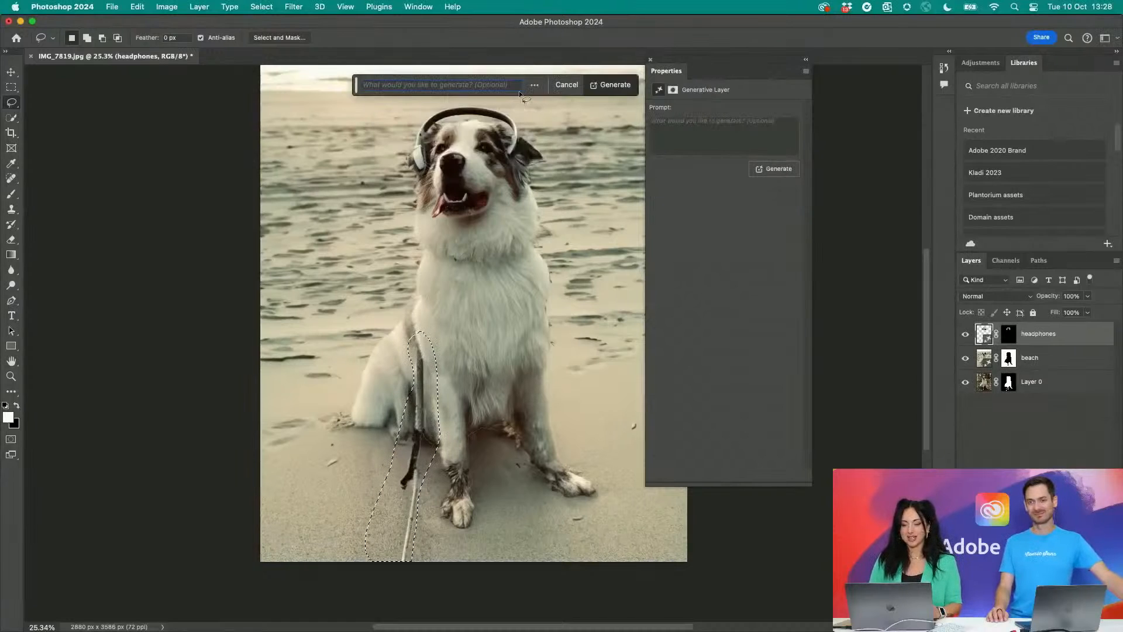
{"action": "left_click", "coordinate": [612, 87]}
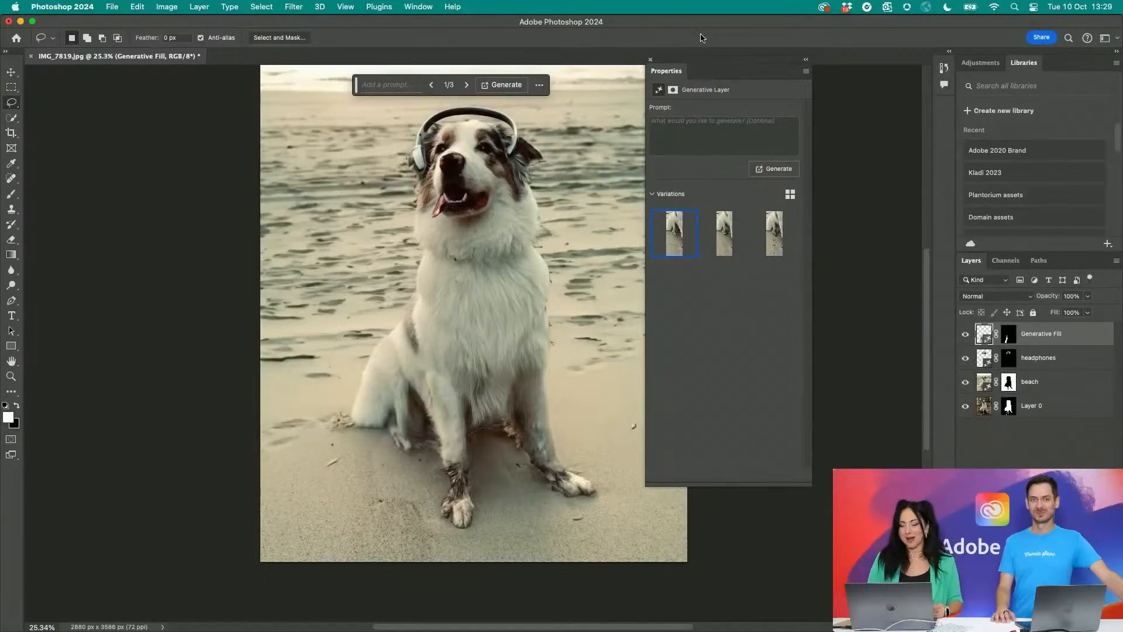
- Compare the three leash-removal variations and keep the second one
{"action": "left_click", "coordinate": [724, 233]}
{"action": "left_click", "coordinate": [759, 234]}
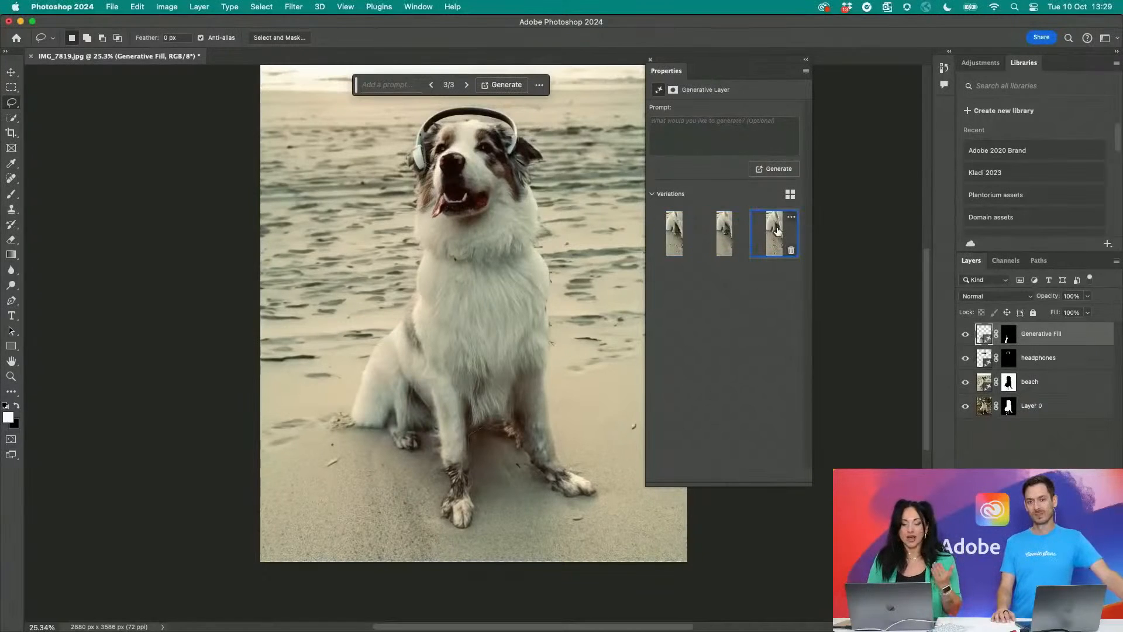
{"action": "left_click", "coordinate": [743, 237]}
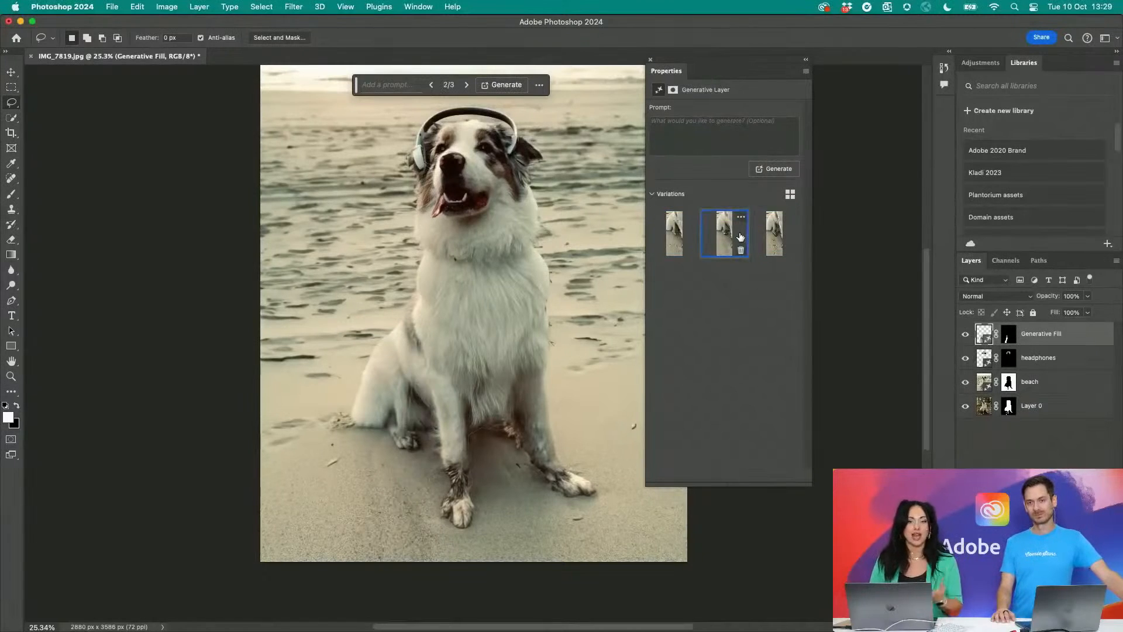
{"action": "left_click", "coordinate": [764, 241]}
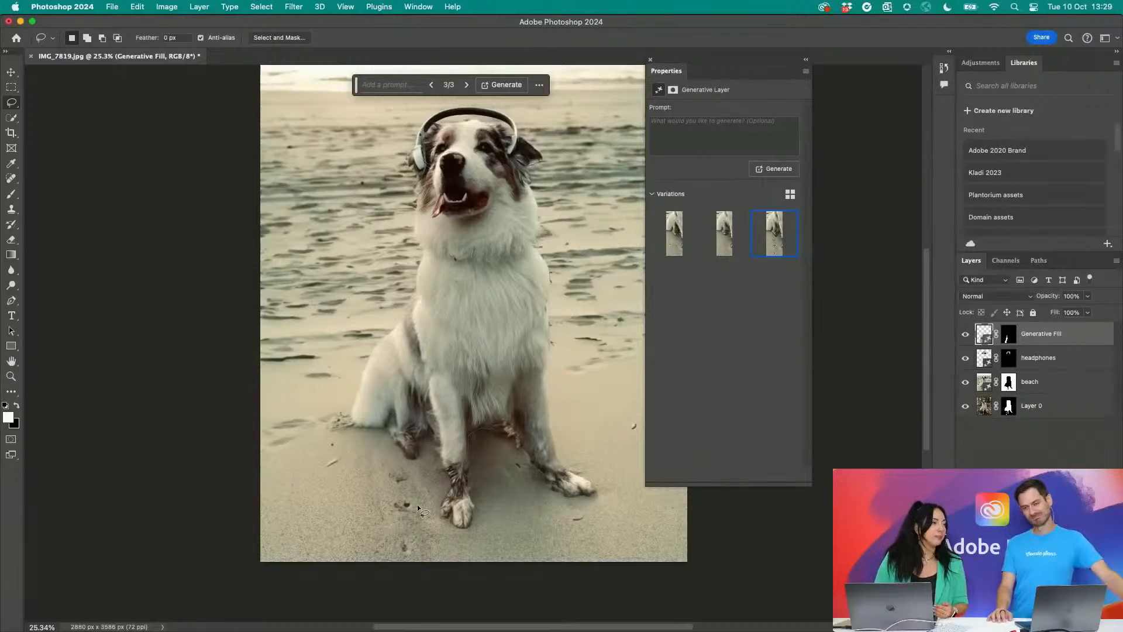
{"action": "left_click", "coordinate": [730, 237]}
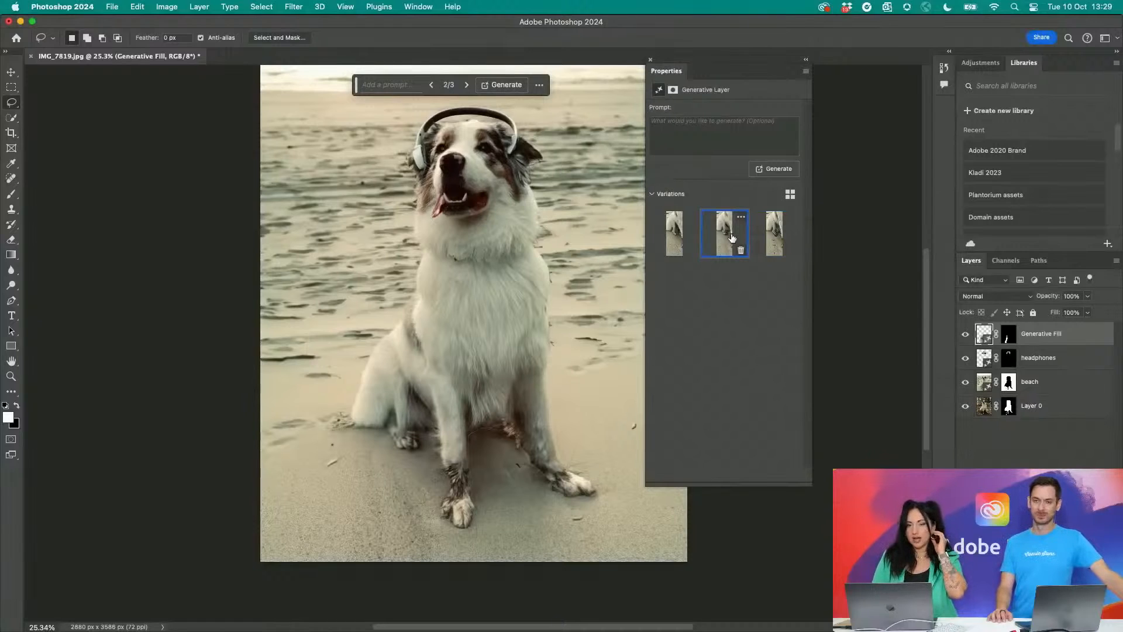
- Switch to the Crop tool, place the contextual task bar just above the photo and look through the ratio presets
{"action": "key", "text": "super+minus"}
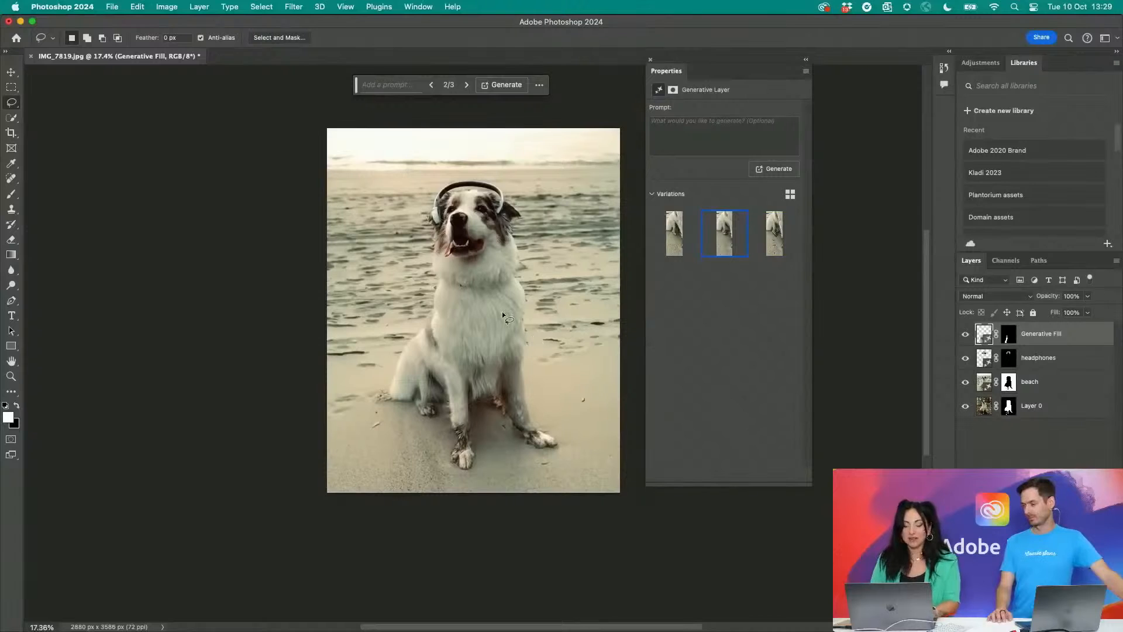
{"action": "scroll", "coordinate": [502, 312], "scroll_direction": "up", "scroll_amount": 5}
{"action": "scroll", "coordinate": [502, 311], "scroll_direction": "down", "scroll_amount": 5}
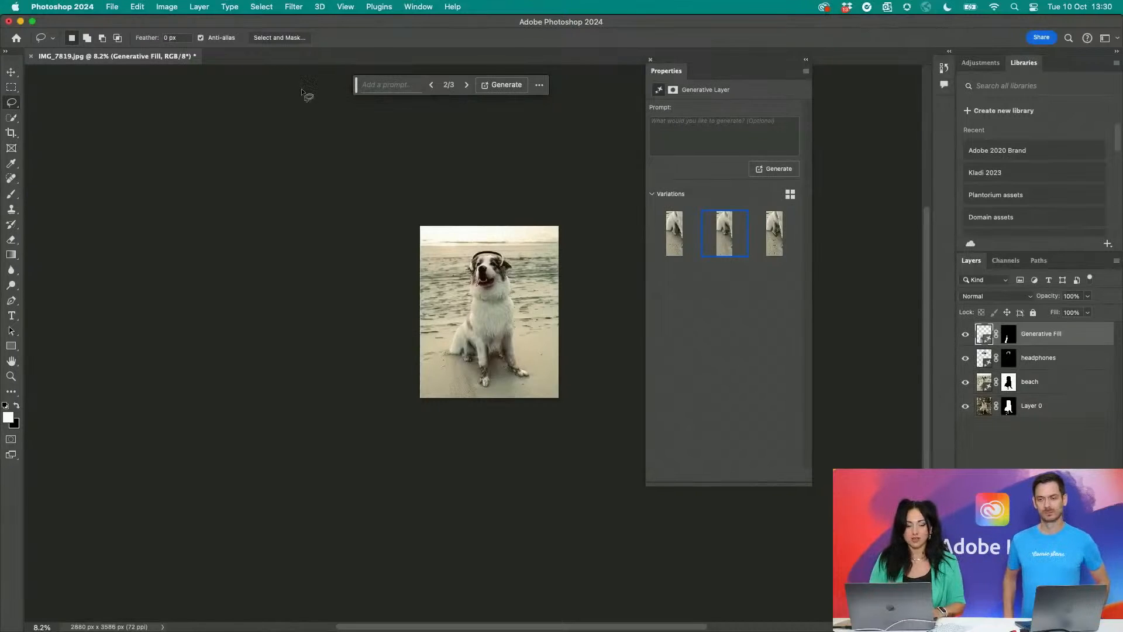
{"action": "left_click", "coordinate": [12, 136]}
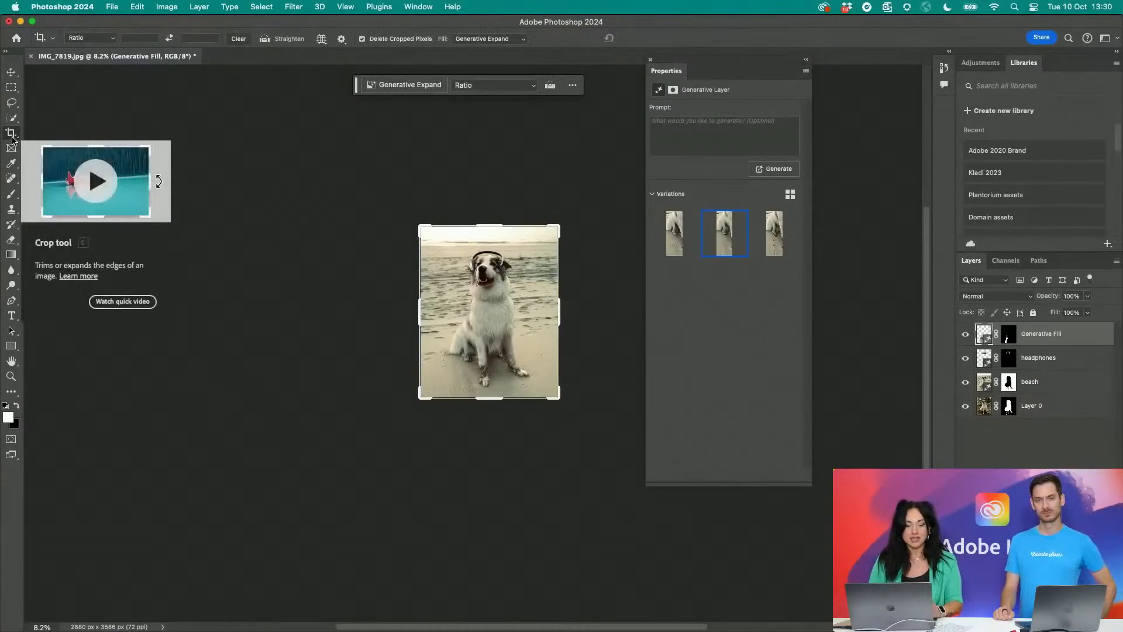
{"action": "left_click_drag", "start_coordinate": [356, 85], "coordinate": [402, 192]}
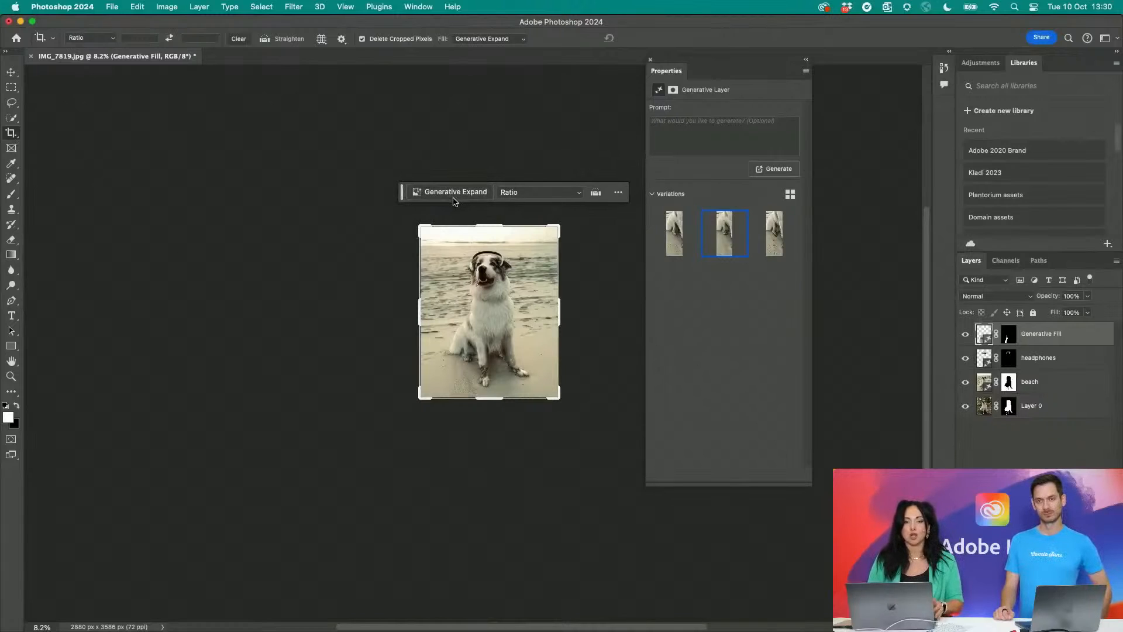
{"action": "left_click", "coordinate": [576, 193]}
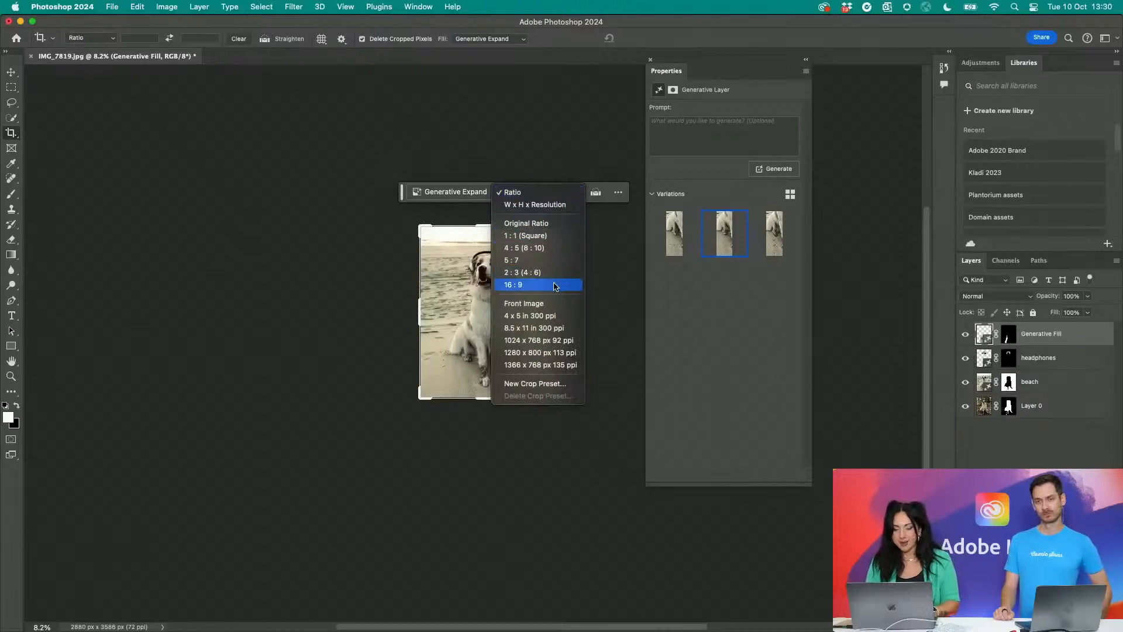
{"action": "left_click", "coordinate": [420, 228]}
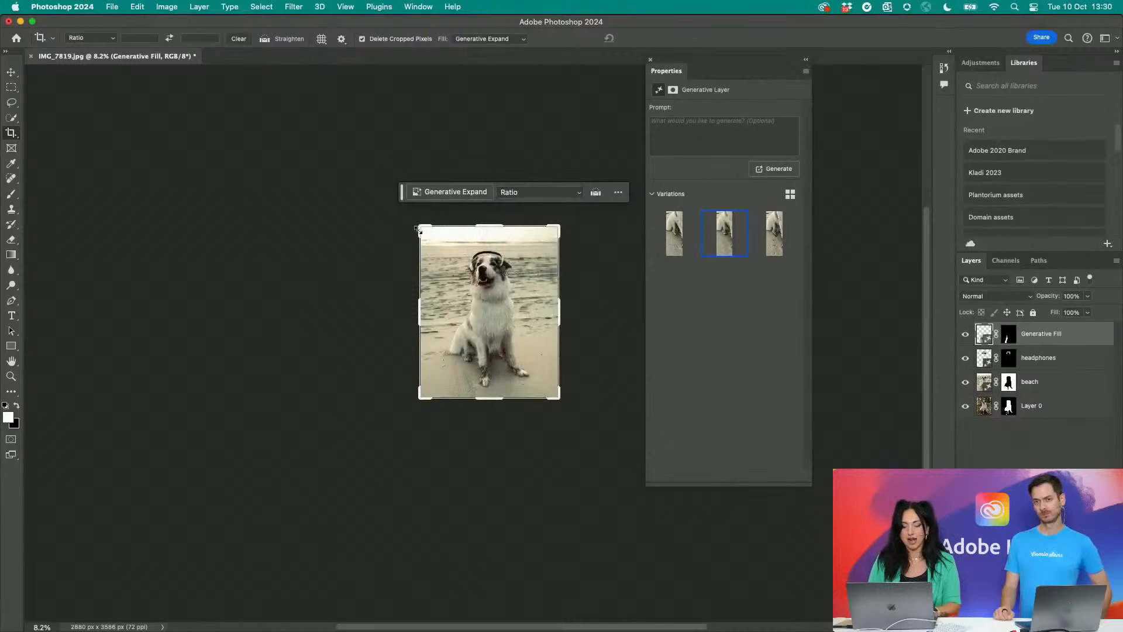
- Enlarge the crop frame to about 5618 x 7525 px, centre the photo in it and run Generative Expand without a prompt
{"action": "left_click_drag", "start_coordinate": [418, 228], "coordinate": [353, 136]}
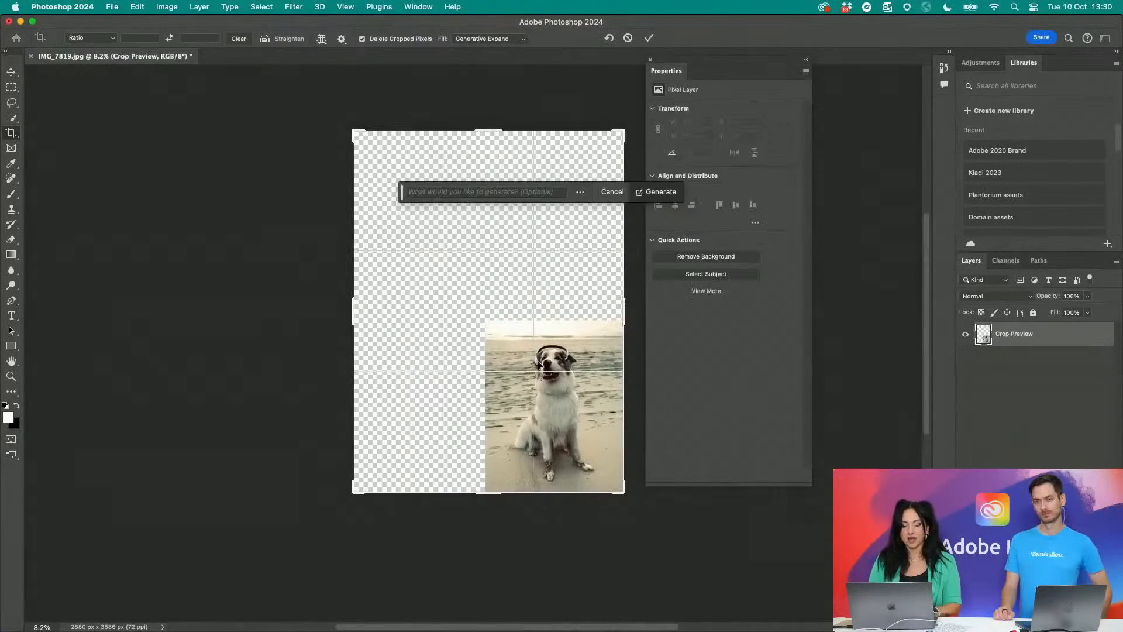
{"action": "left_click_drag", "start_coordinate": [535, 342], "coordinate": [481, 285]}
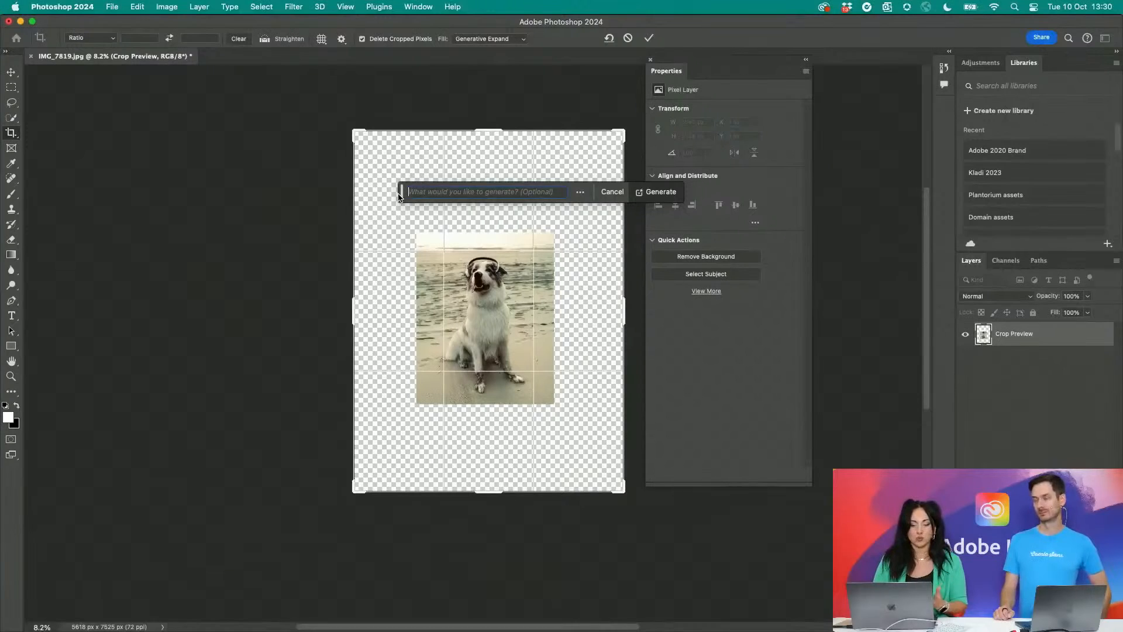
{"action": "left_click_drag", "start_coordinate": [398, 195], "coordinate": [290, 188]}
{"action": "left_click", "coordinate": [571, 183]}
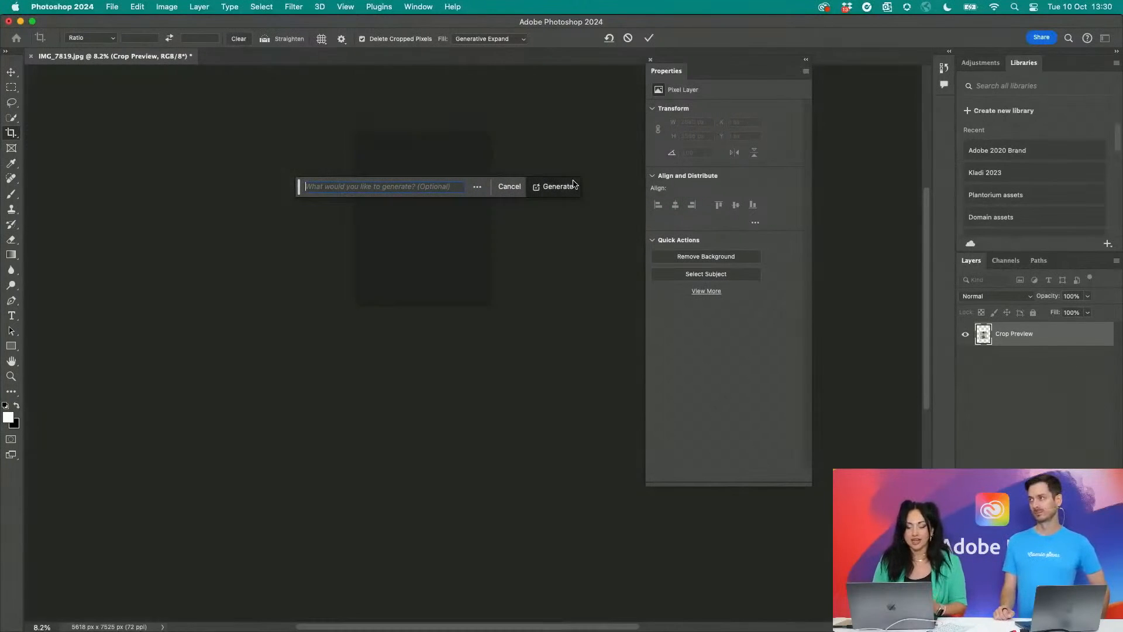
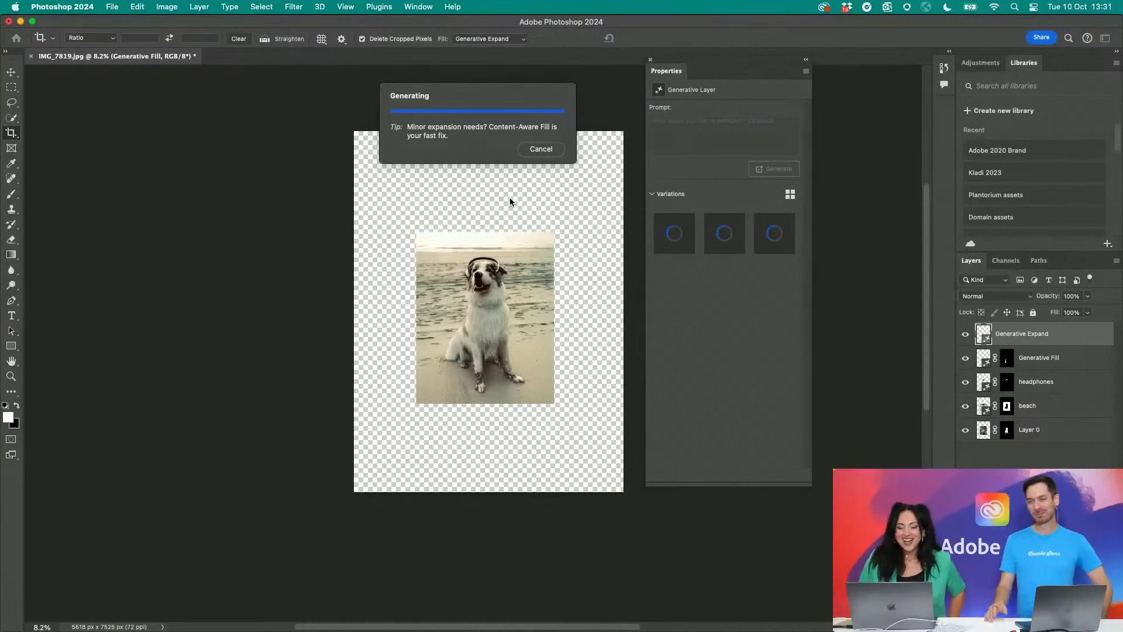
- Cancel the running Generative Expand and inspect the photo at its original size
{"action": "left_click", "coordinate": [553, 155]}
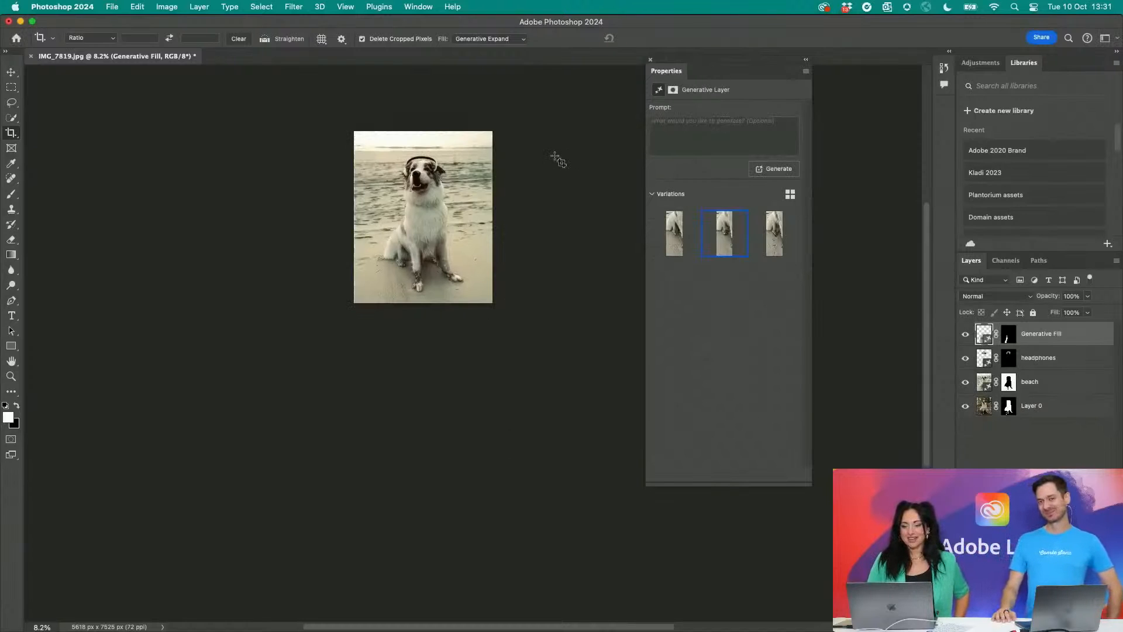
{"action": "scroll", "coordinate": [438, 125], "scroll_direction": "up", "scroll_amount": 10}
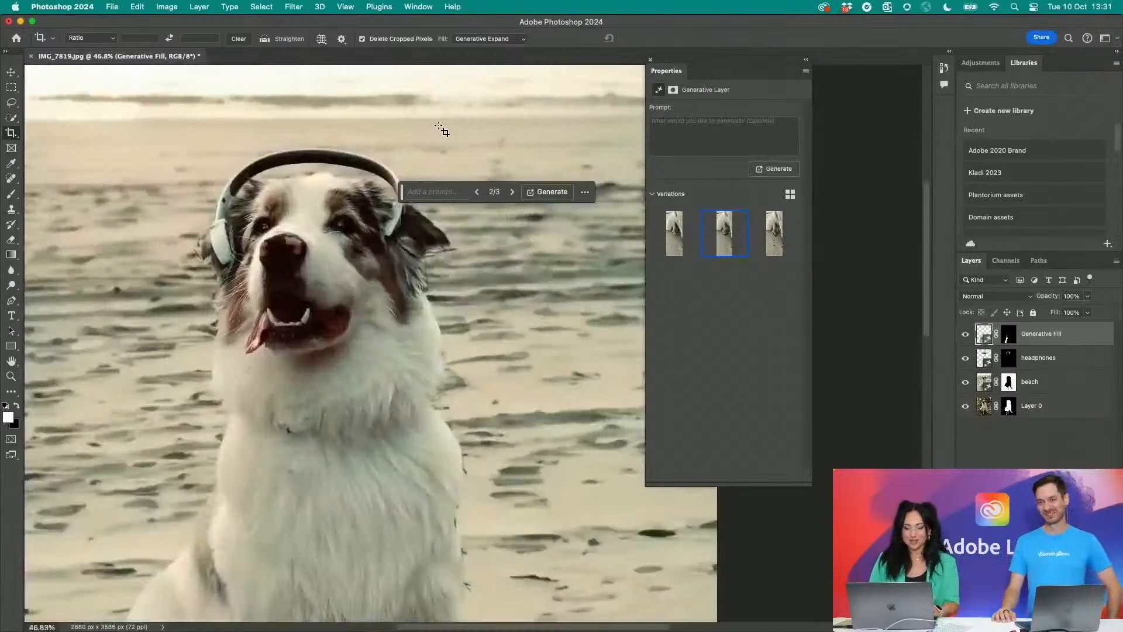
{"action": "scroll", "coordinate": [438, 125], "scroll_direction": "down", "scroll_amount": 6}
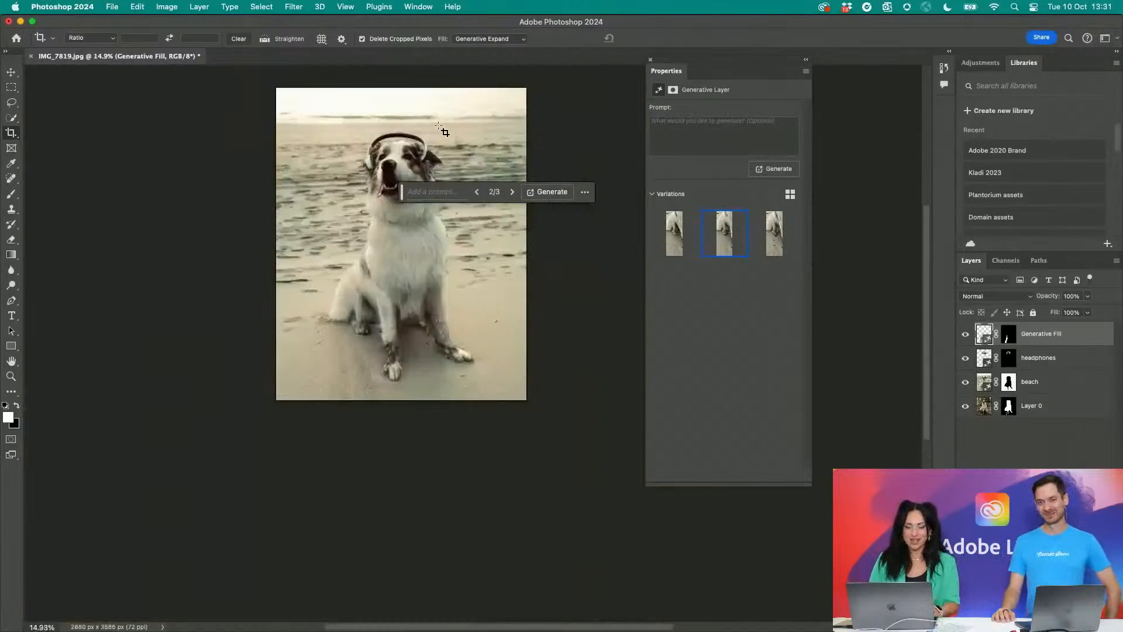
- Start a crop of the dog photo, undo the first frame enlargement and set the crop ratio to 16:9
{"action": "left_click", "coordinate": [11, 133]}
{"action": "left_click_drag", "start_coordinate": [269, 85], "coordinate": [255, 66]}
{"action": "key", "text": "super+z"}
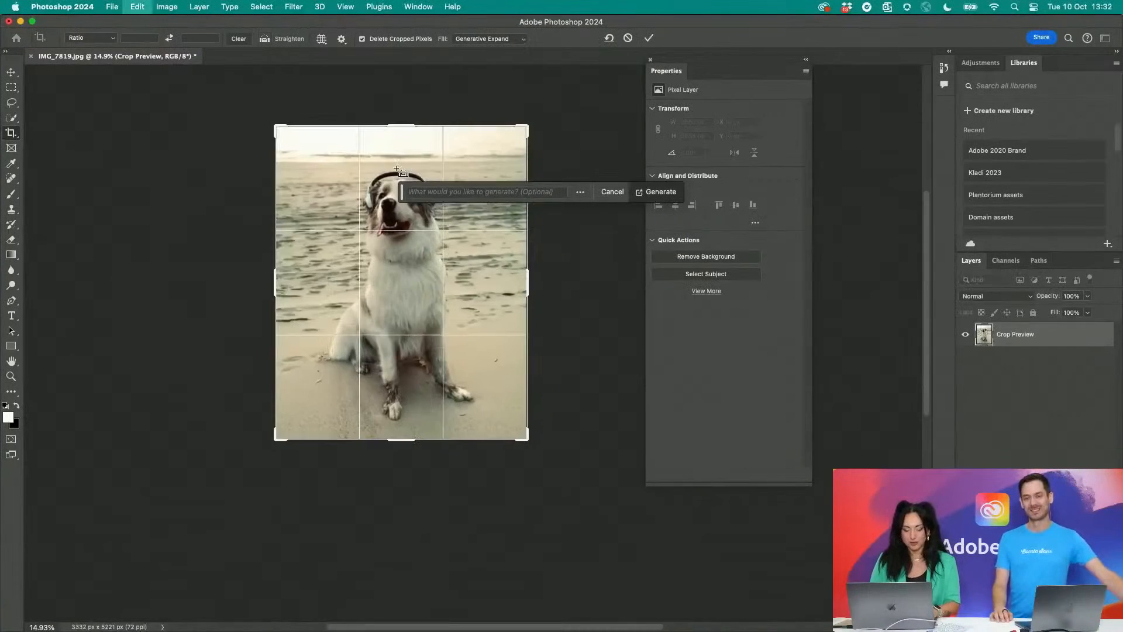
{"action": "left_click", "coordinate": [578, 193]}
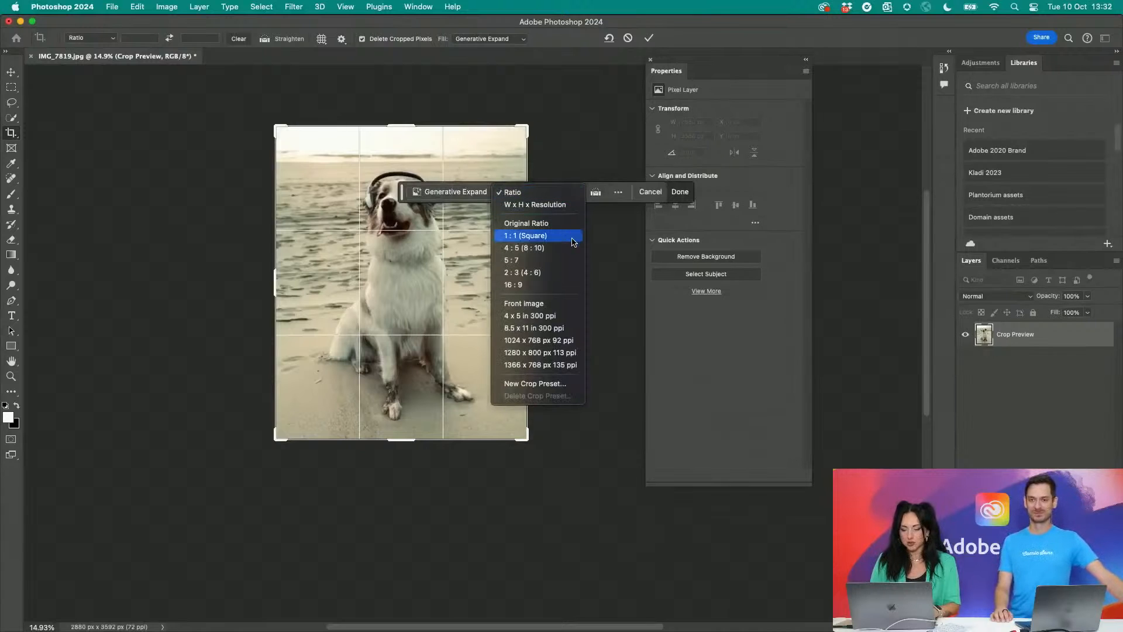
{"action": "left_click", "coordinate": [562, 285]}
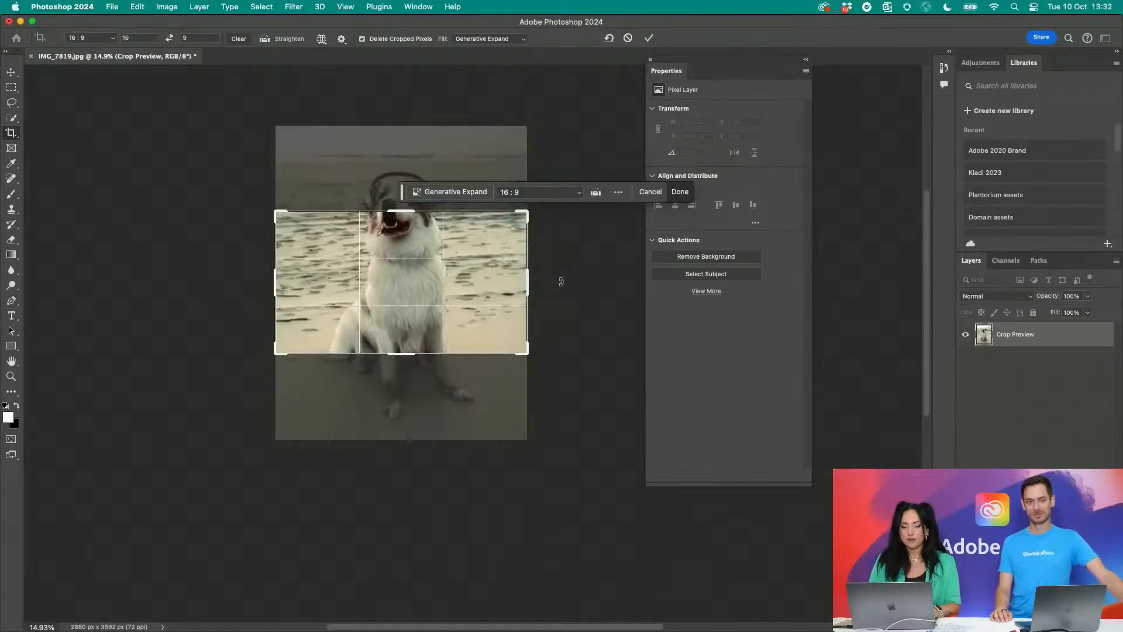
- Enlarge the 16:9 crop frame to about 6272 x 3528 px, centre the dog in it and run Generative Expand without a prompt
{"action": "left_click_drag", "start_coordinate": [278, 212], "coordinate": [128, 127]}
{"action": "scroll", "coordinate": [353, 232], "scroll_direction": "down", "scroll_amount": 5}
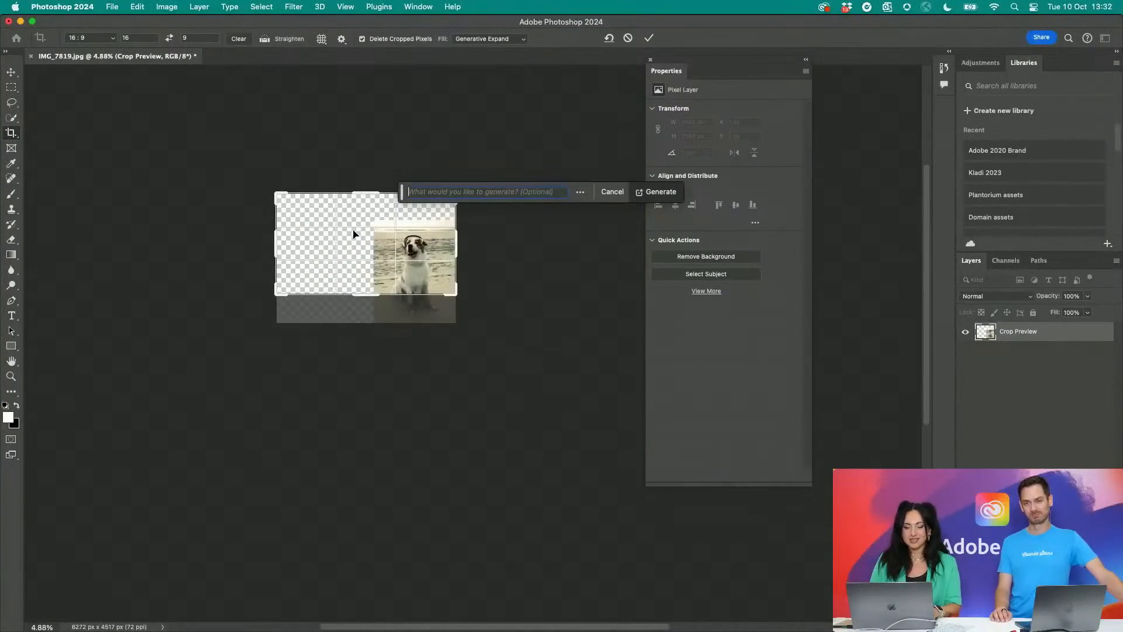
{"action": "left_click_drag", "start_coordinate": [390, 248], "coordinate": [343, 235]}
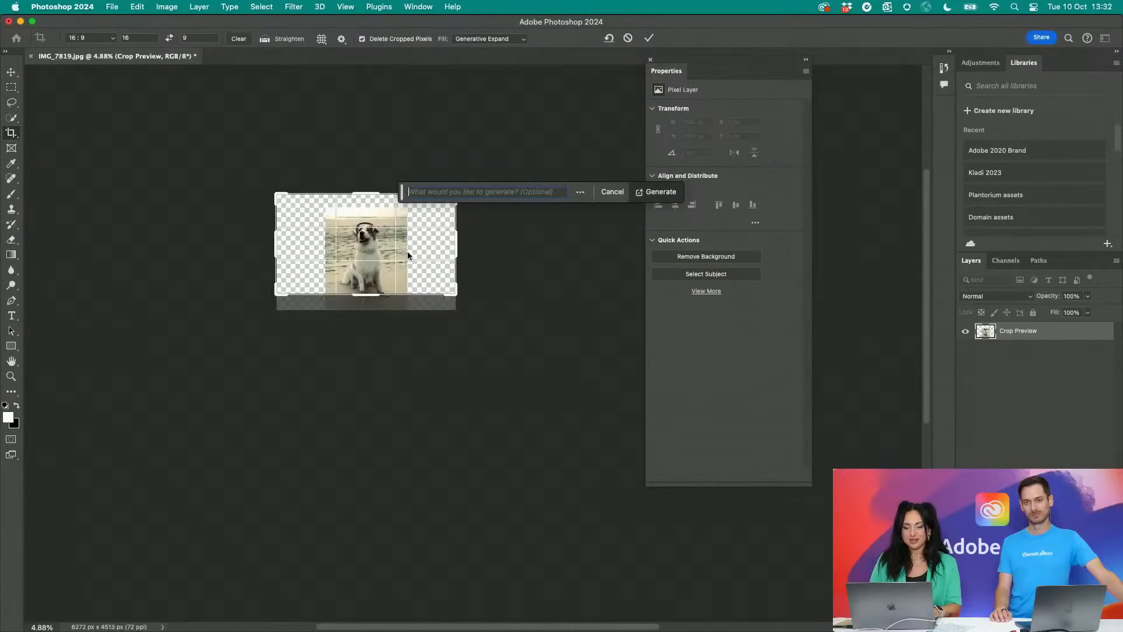
{"action": "left_click", "coordinate": [652, 191]}
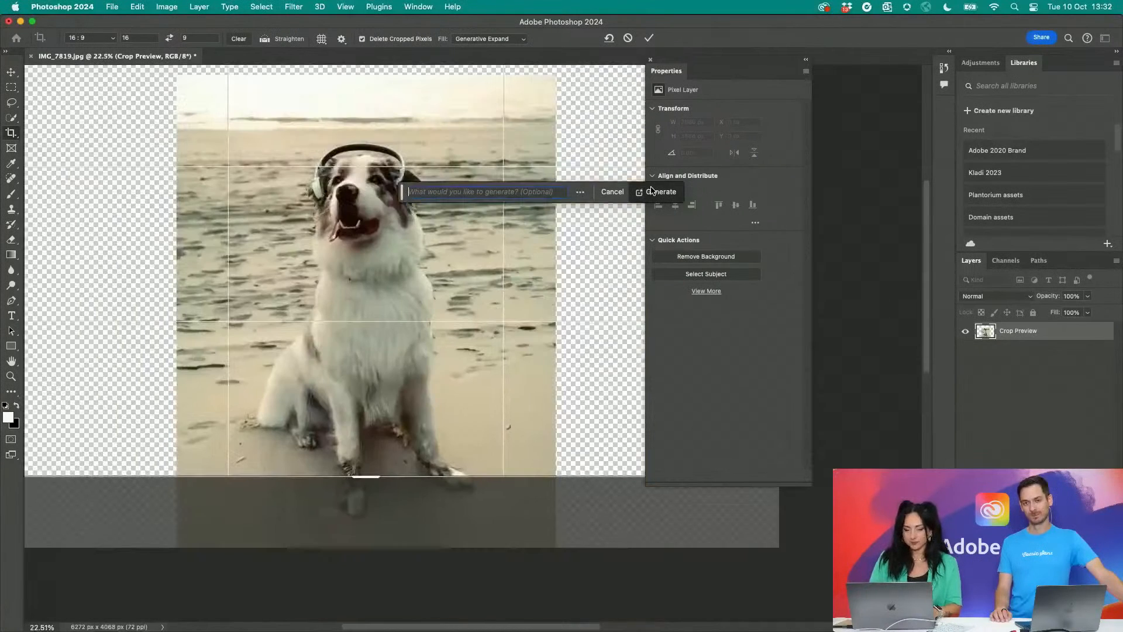
{"action": "left_click", "coordinate": [655, 192]}
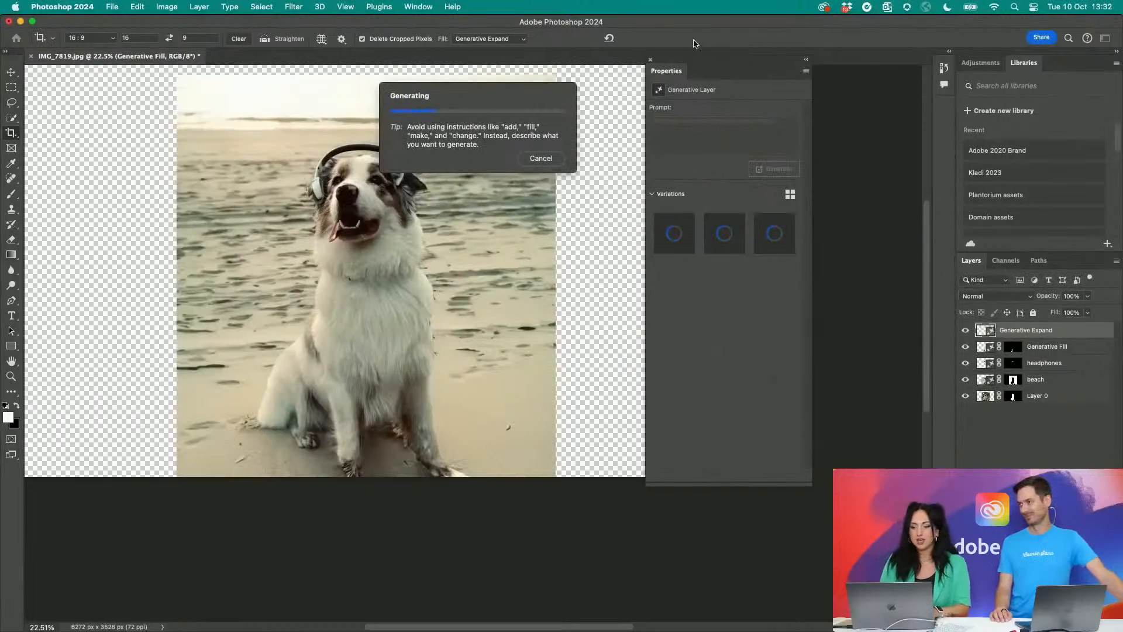
- Move the Properties panel aside so that it covers less of the expanded canvas
{"action": "left_click_drag", "start_coordinate": [667, 73], "coordinate": [750, 80]}
{"action": "scroll", "coordinate": [570, 238], "scroll_direction": "up", "scroll_amount": 2}
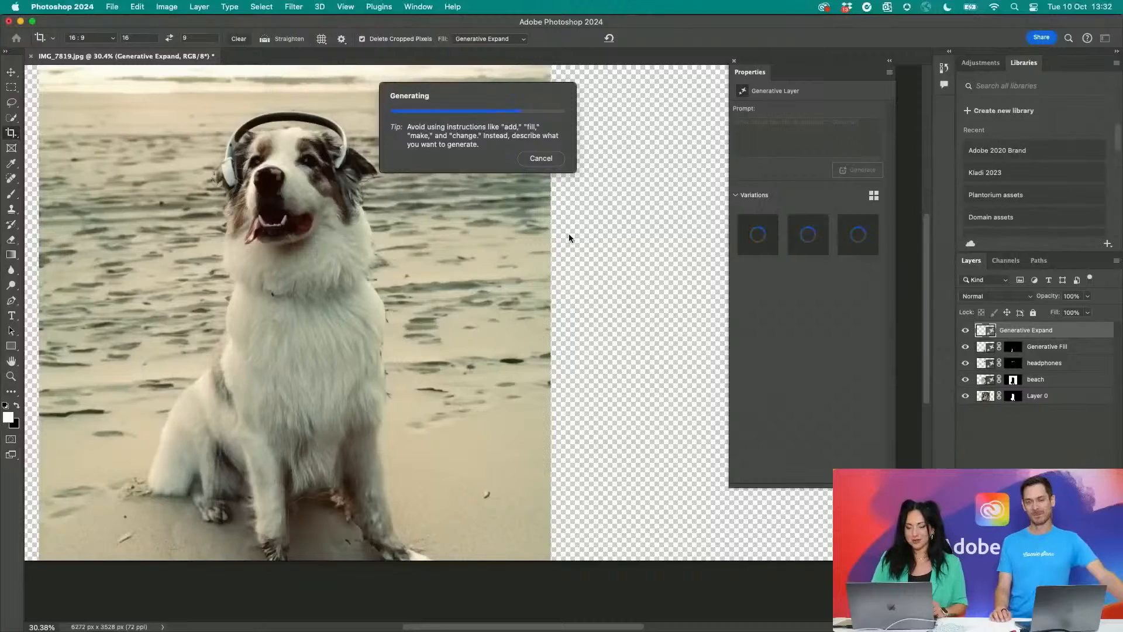
{"action": "scroll", "coordinate": [568, 233], "scroll_direction": "up", "scroll_amount": 5}
{"action": "scroll", "coordinate": [568, 234], "scroll_direction": "down", "scroll_amount": 6}
{"action": "scroll", "coordinate": [570, 234], "scroll_direction": "down", "scroll_amount": 3}
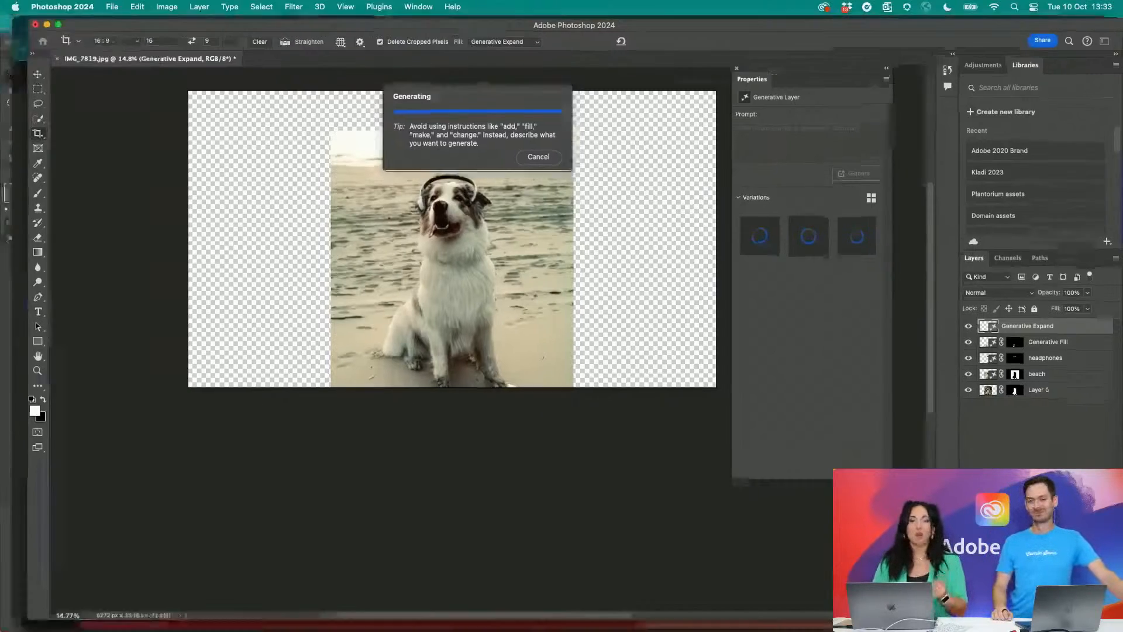
- Switch to Chrome, look through the design tutorials profile on Instagram and open the post about Photoshop's Generative Expand
{"action": "key", "text": "ctrl+Up"}
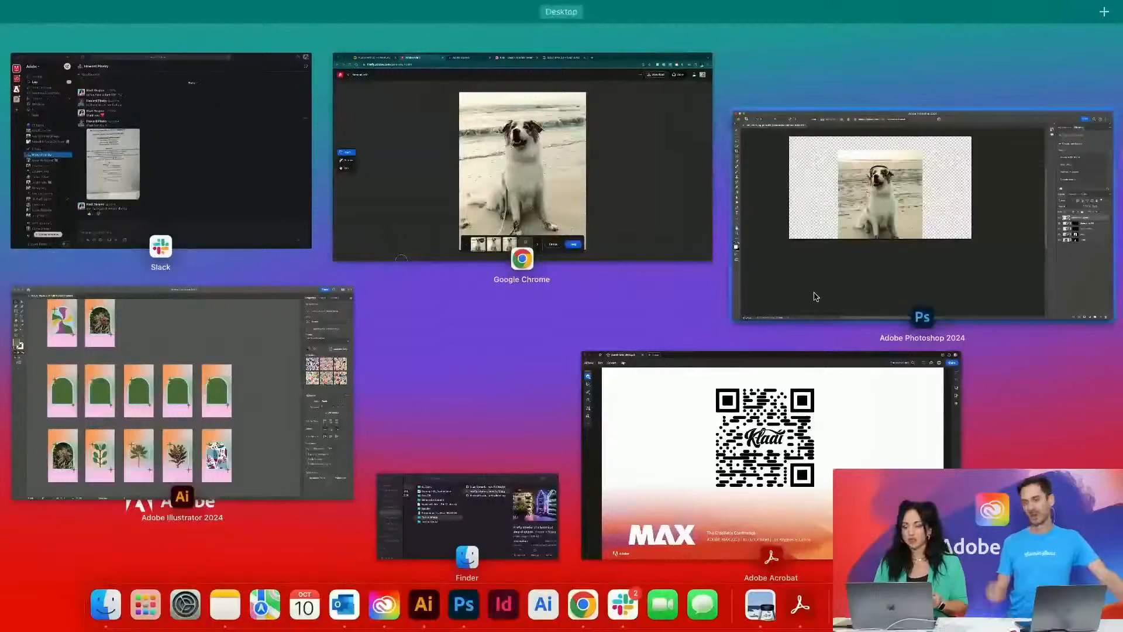
{"action": "left_click", "coordinate": [637, 188]}
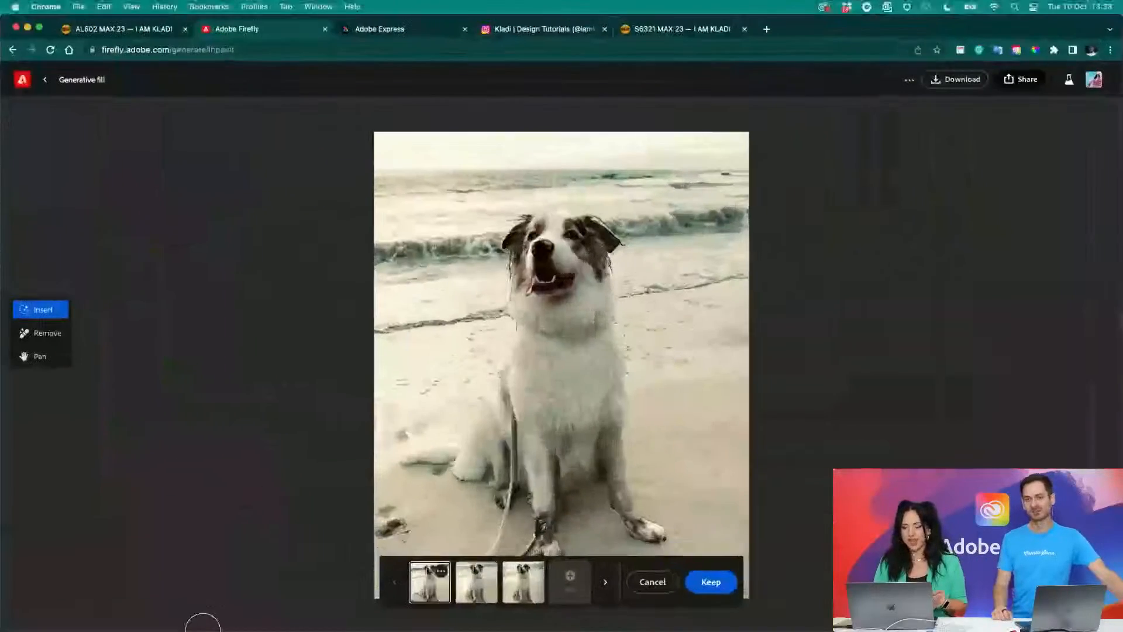
{"action": "left_click", "coordinate": [554, 29]}
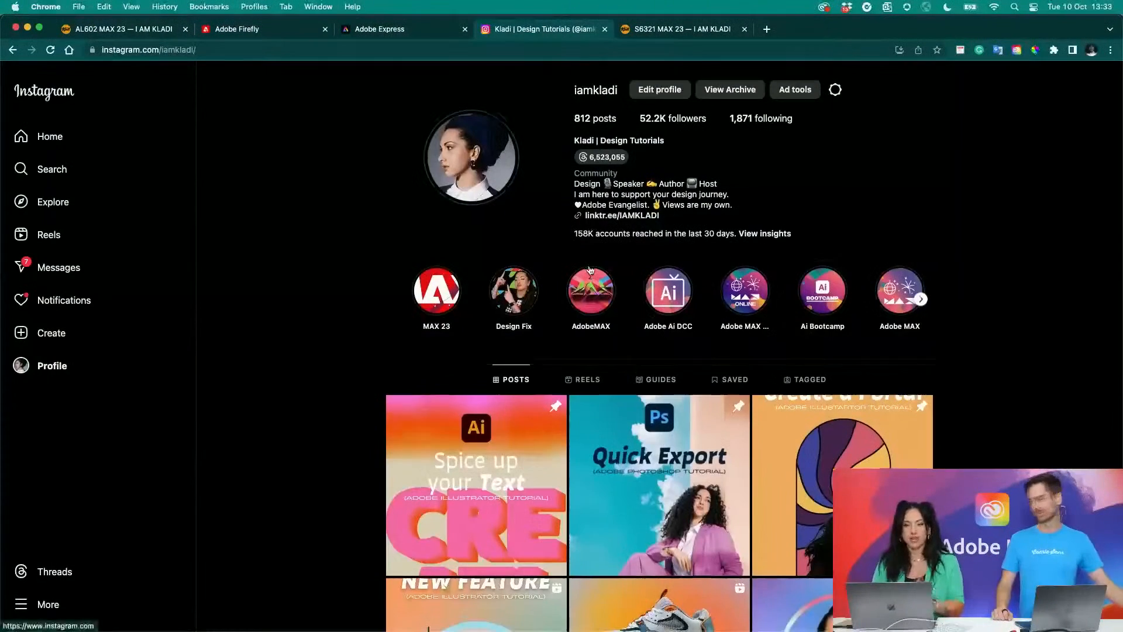
{"action": "scroll", "coordinate": [591, 269], "scroll_direction": "down", "scroll_amount": 10}
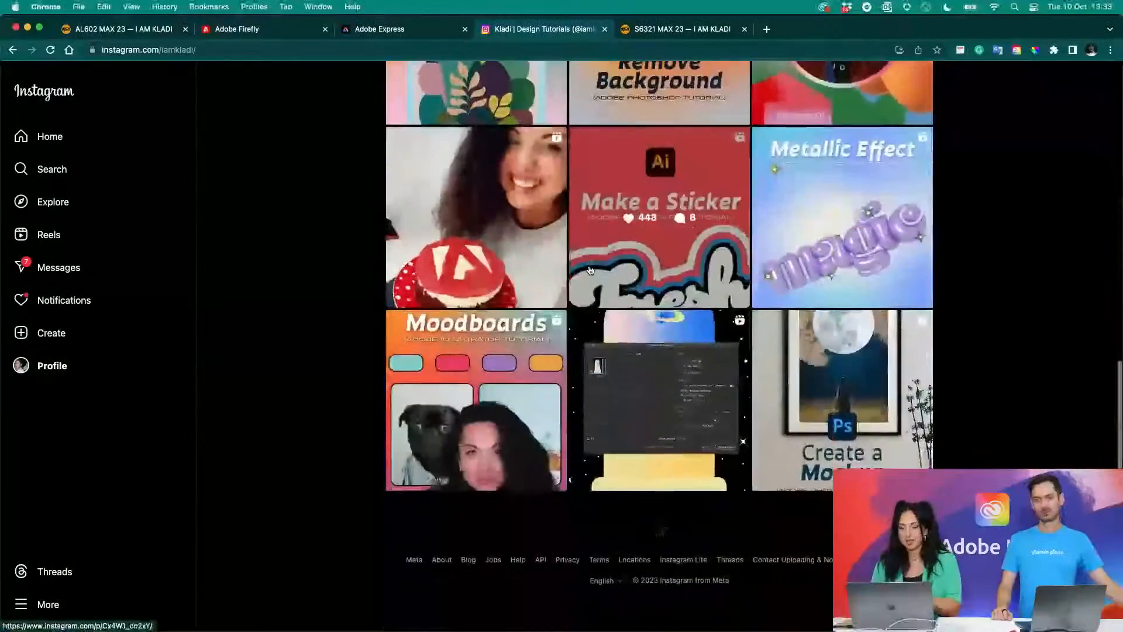
{"action": "scroll", "coordinate": [660, 327], "scroll_direction": "down", "scroll_amount": 6}
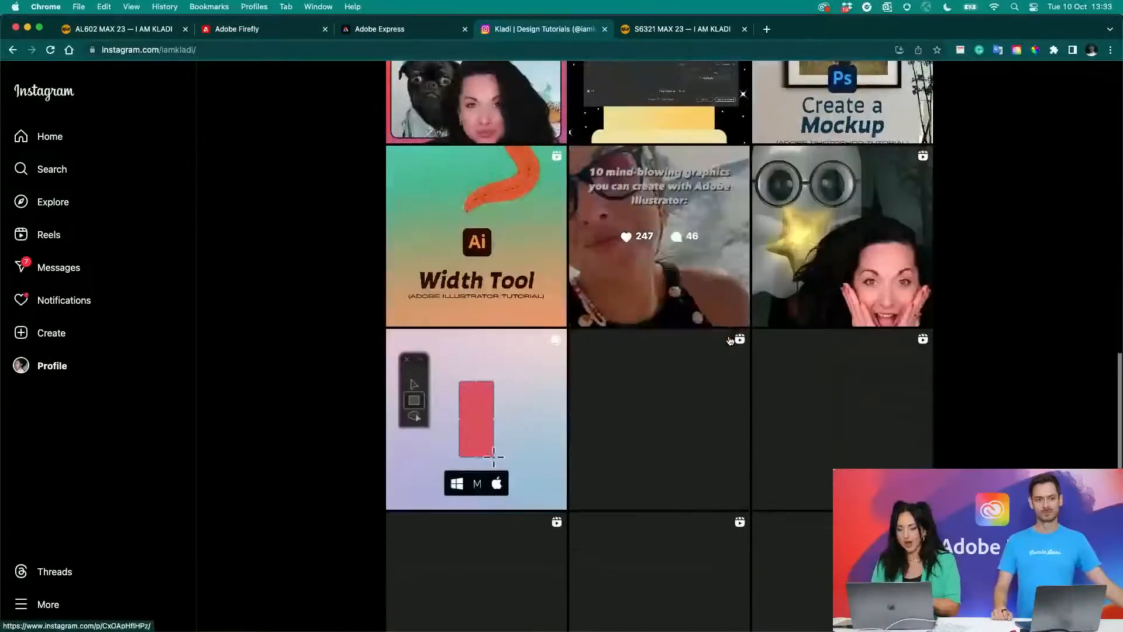
{"action": "scroll", "coordinate": [729, 341], "scroll_direction": "down", "scroll_amount": 5}
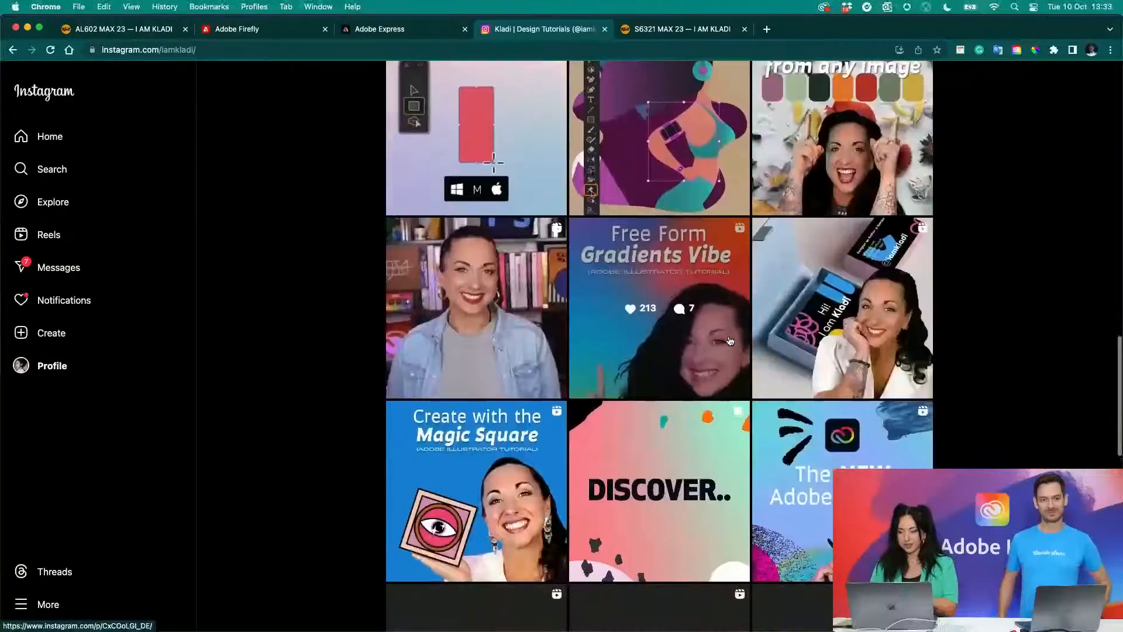
{"action": "scroll", "coordinate": [729, 341], "scroll_direction": "down", "scroll_amount": 8}
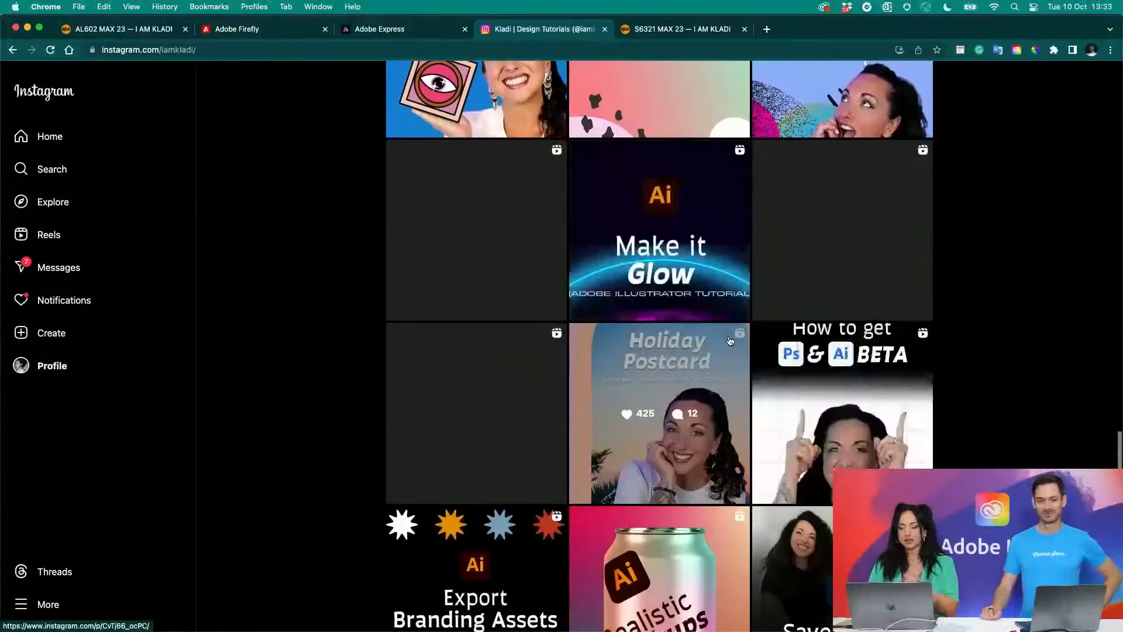
{"action": "scroll", "coordinate": [730, 340], "scroll_direction": "down", "scroll_amount": 5}
{"action": "left_click", "coordinate": [498, 246]}
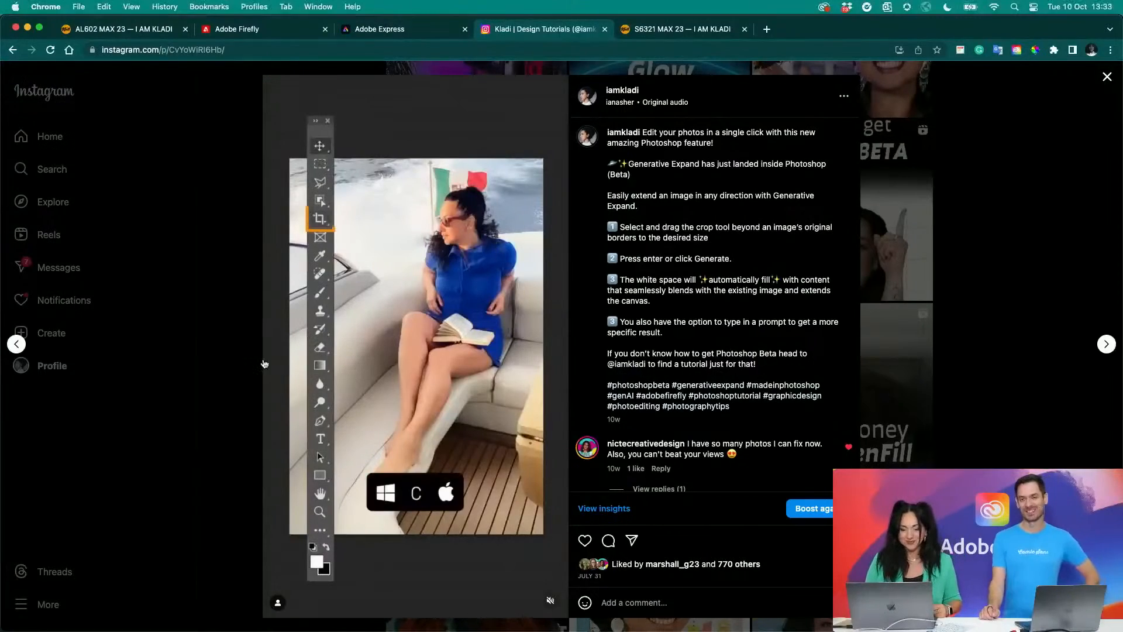
- Switch back to Photoshop and examine the expanded beach photo
{"action": "key", "text": "ctrl+Up"}
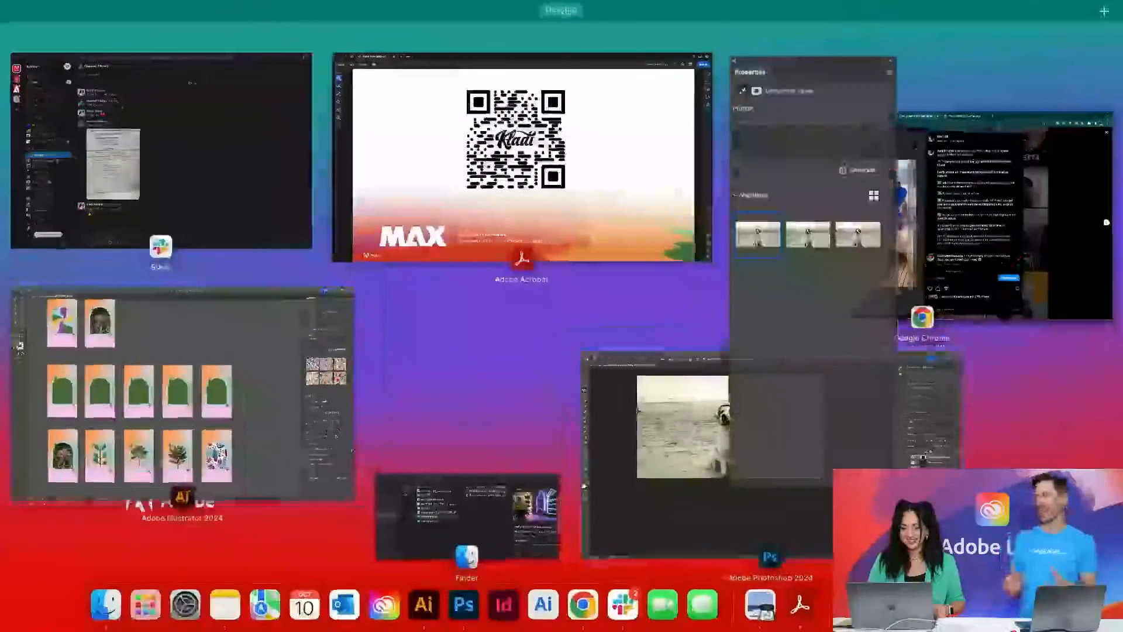
{"action": "left_click", "coordinate": [641, 413]}
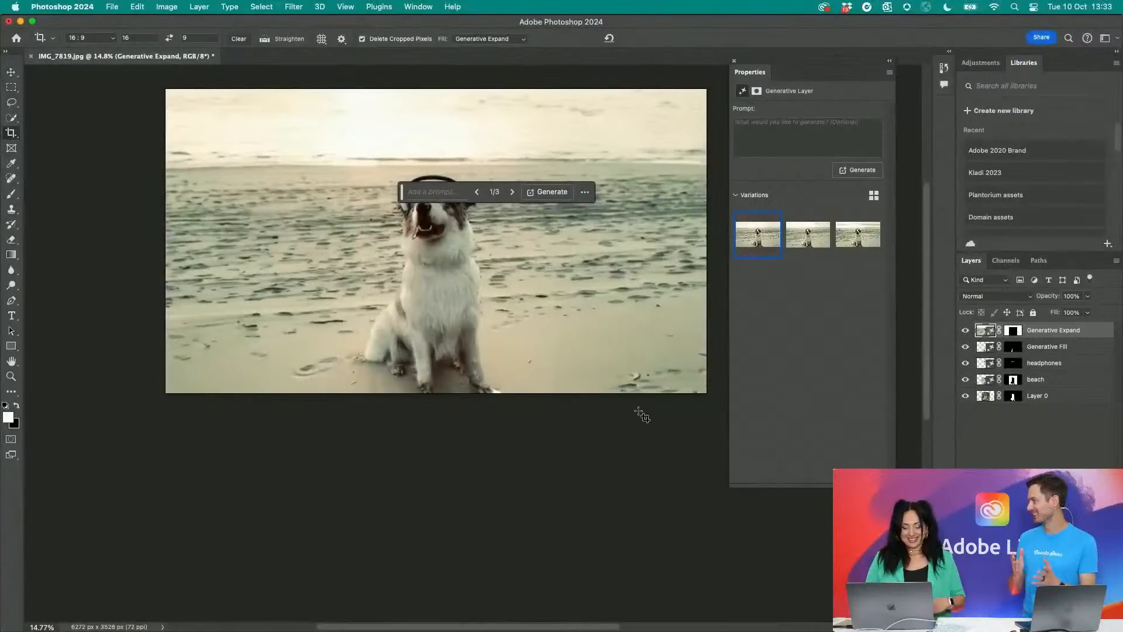
{"action": "left_click_drag", "start_coordinate": [611, 412], "coordinate": [592, 491]}
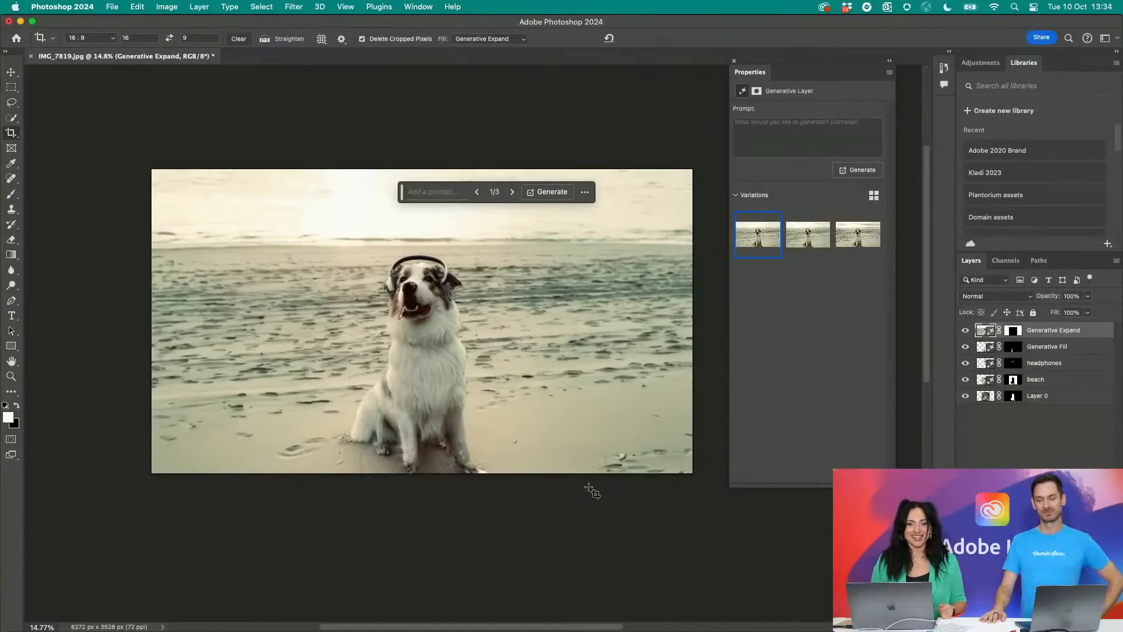
- Lasso a roundish patch of sand beside the dog's front paws and run Generative Fill on it with the prompt "book"
{"action": "left_click", "coordinate": [12, 103]}
{"action": "left_click_drag", "start_coordinate": [510, 396], "coordinate": [484, 437]}
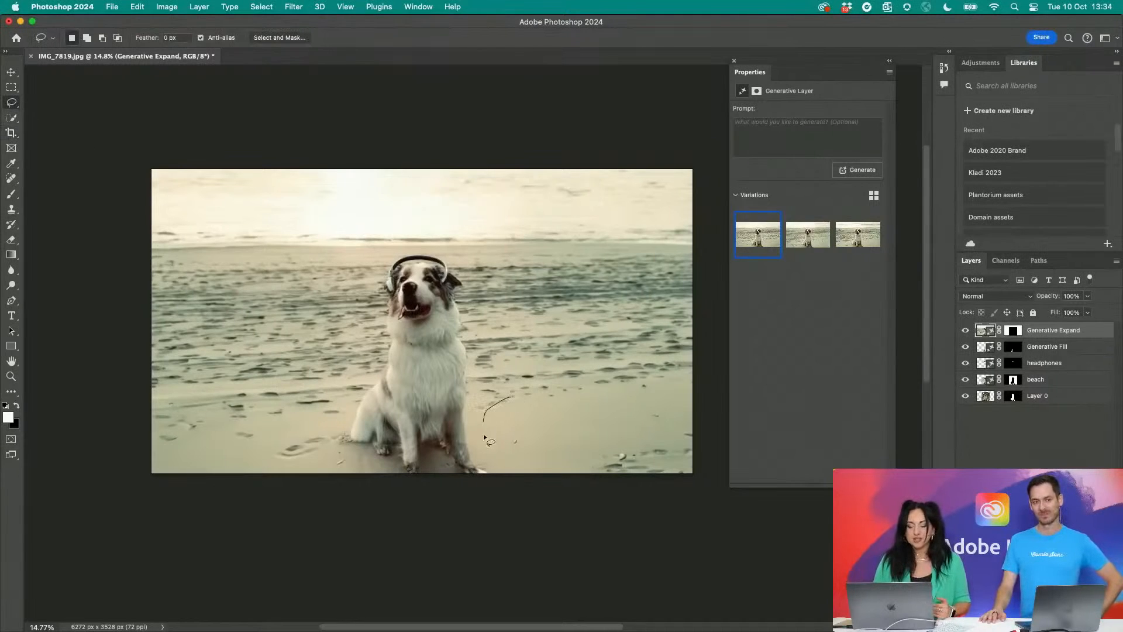
{"action": "left_click_drag", "start_coordinate": [534, 394], "coordinate": [519, 392]}
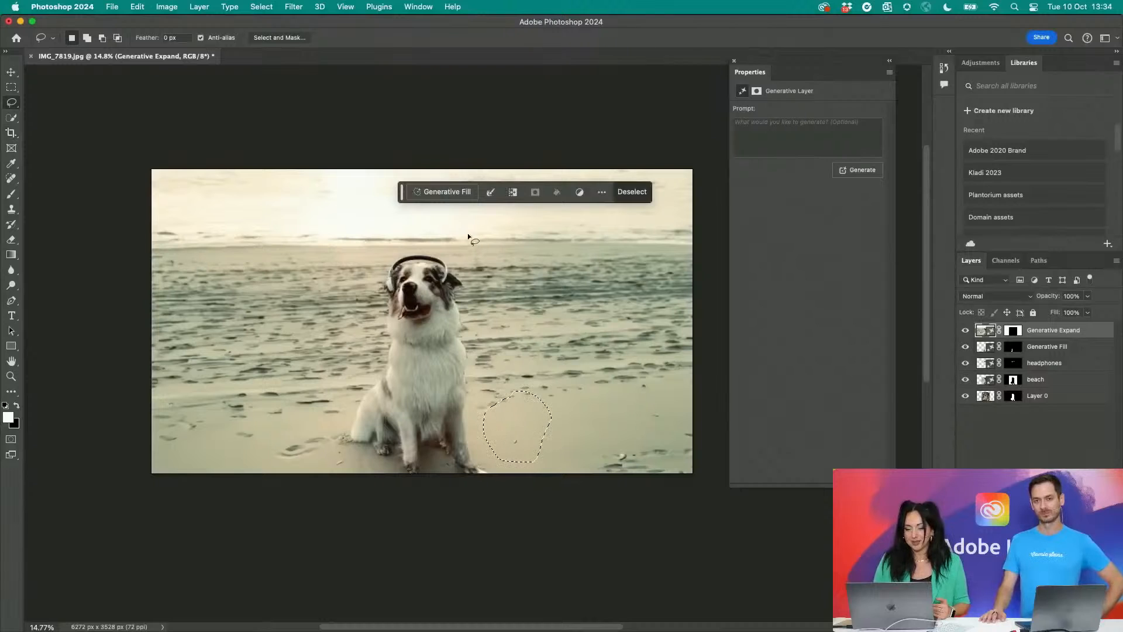
{"action": "left_click", "coordinate": [457, 193]}
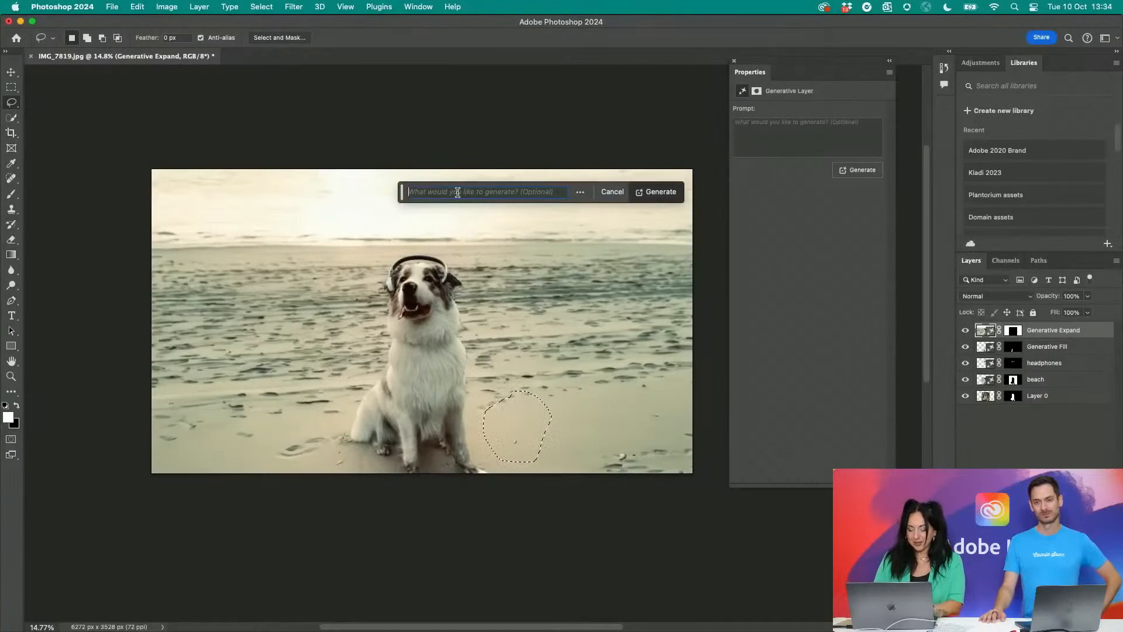
{"action": "type", "text": "book"}
{"action": "key", "text": "Return"}
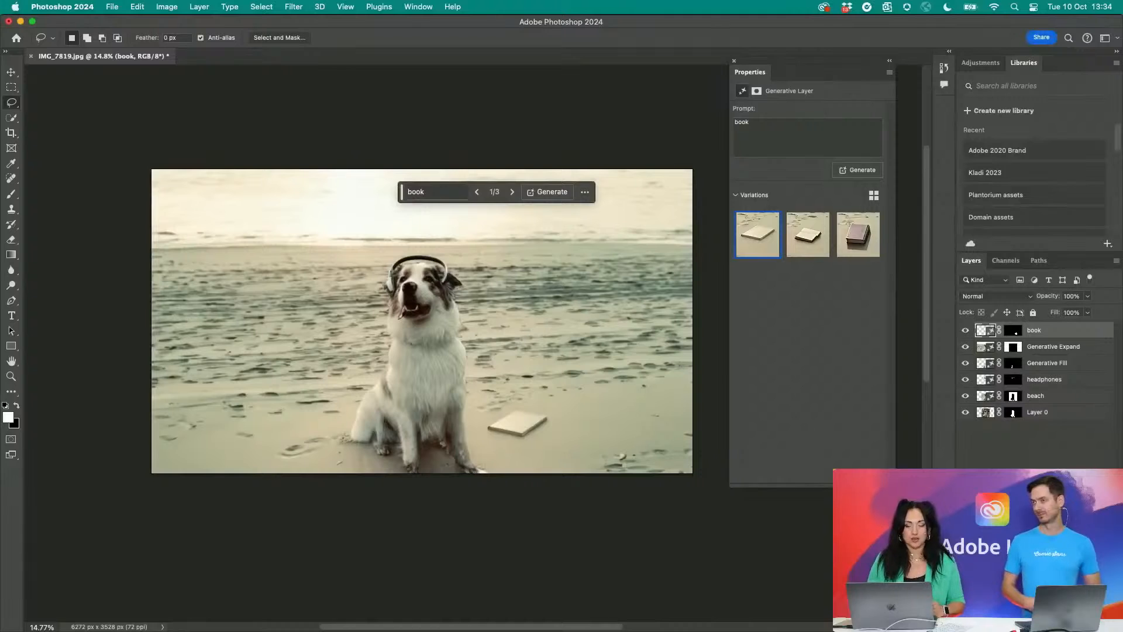
- Compare the three book variations and keep the first one
{"action": "left_click", "coordinate": [858, 234]}
{"action": "left_click", "coordinate": [801, 236]}
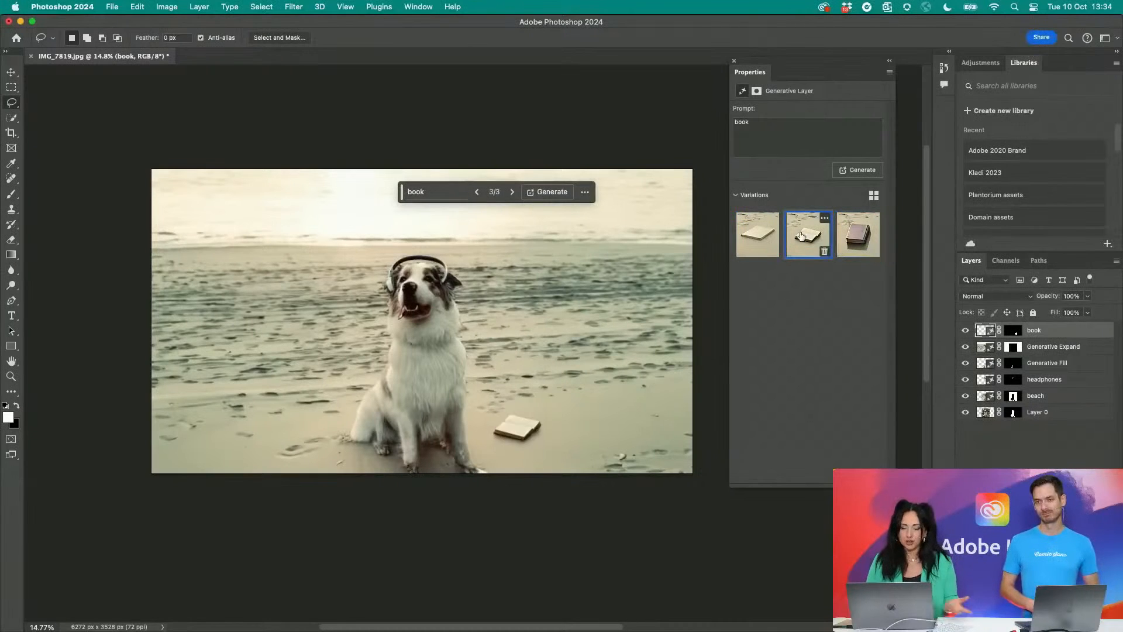
{"action": "left_click", "coordinate": [768, 236]}
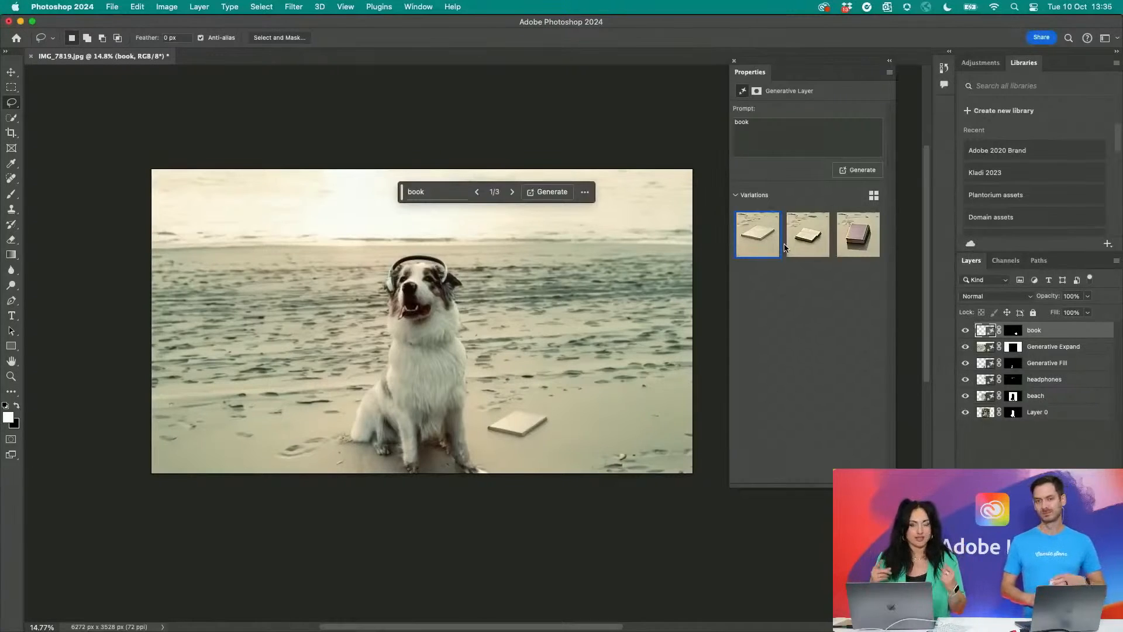
- Switch to Adobe Firefly in Chrome, leave Generative fill for the home page and look through the features under "Try these out"
{"action": "key", "text": "ctrl+Up"}
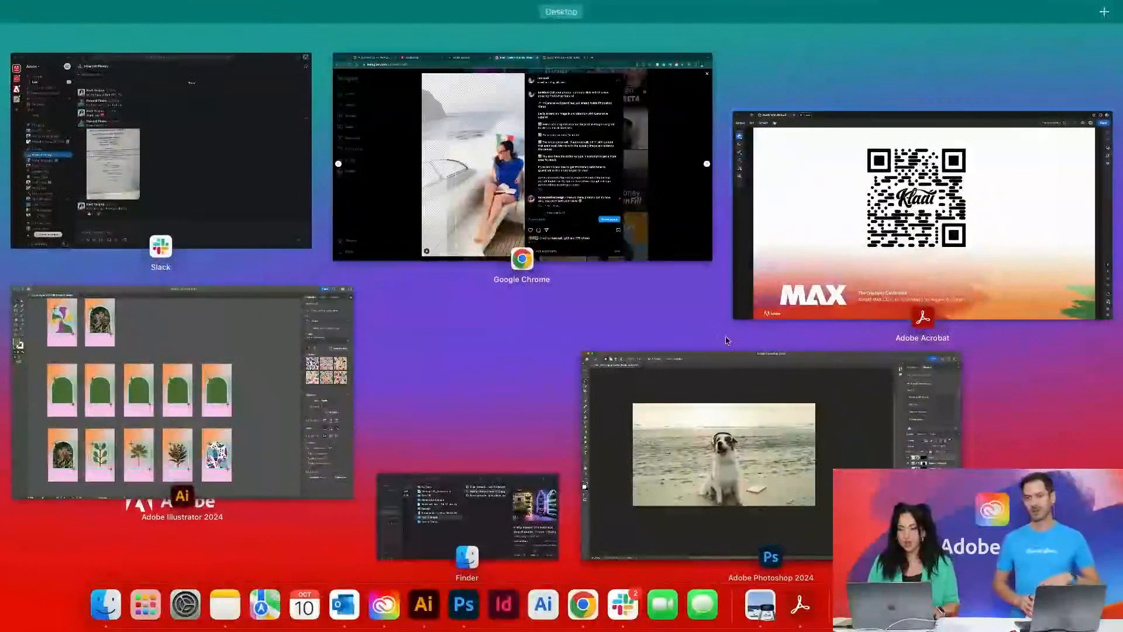
{"action": "left_click", "coordinate": [490, 167]}
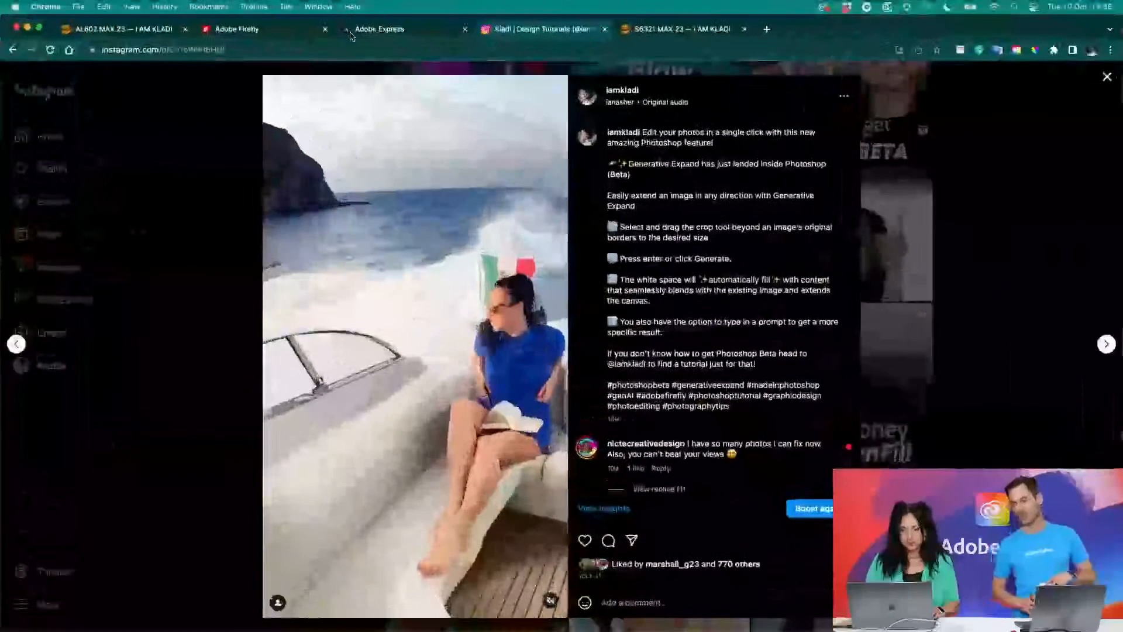
{"action": "left_click", "coordinate": [227, 36]}
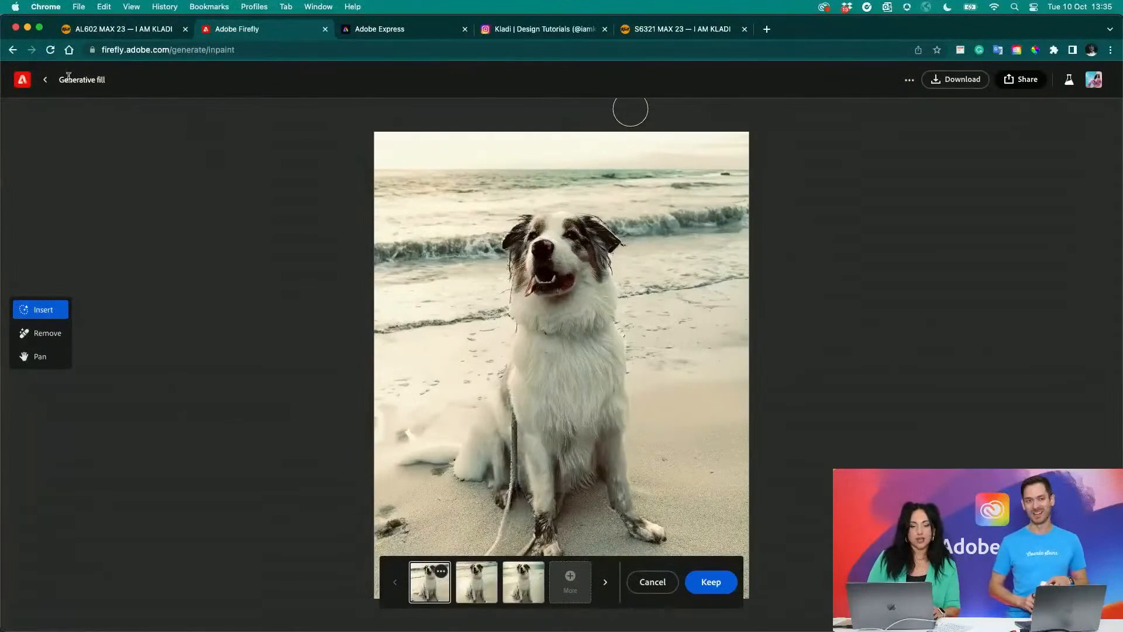
{"action": "left_click", "coordinate": [45, 82]}
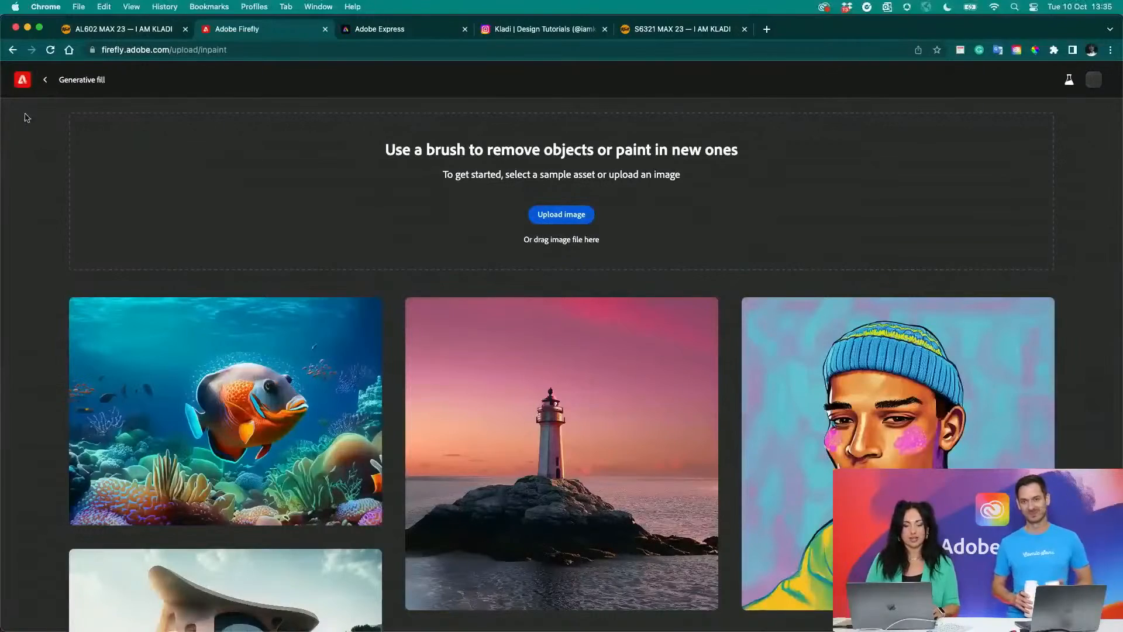
{"action": "left_click", "coordinate": [22, 82]}
{"action": "scroll", "coordinate": [315, 394], "scroll_direction": "down", "scroll_amount": 5}
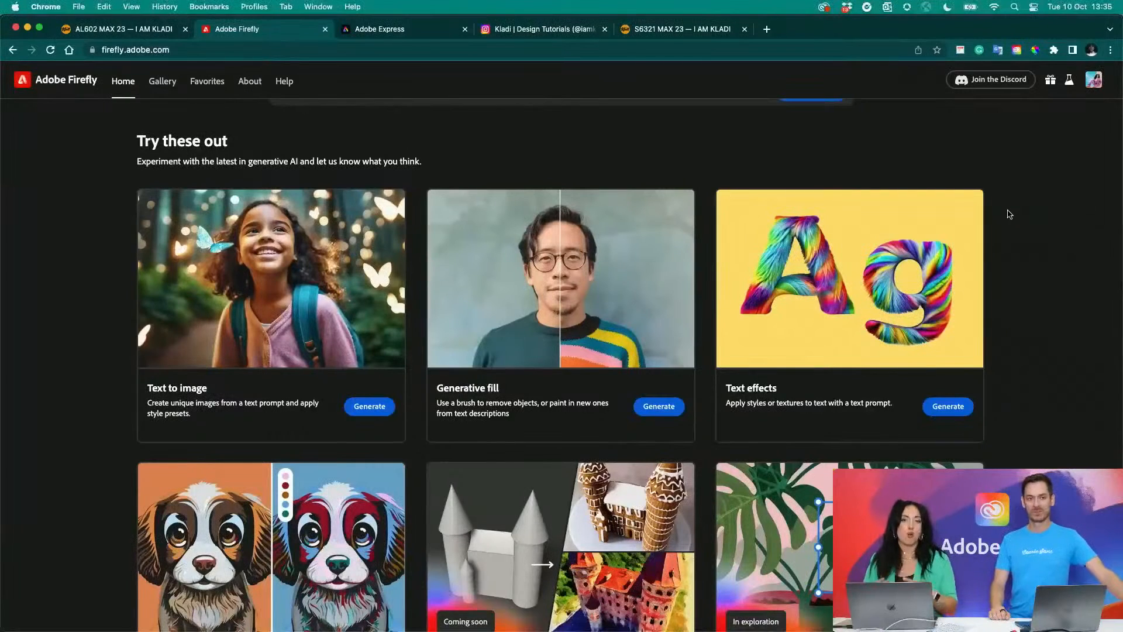
{"action": "scroll", "coordinate": [1009, 216], "scroll_direction": "down", "scroll_amount": 2}
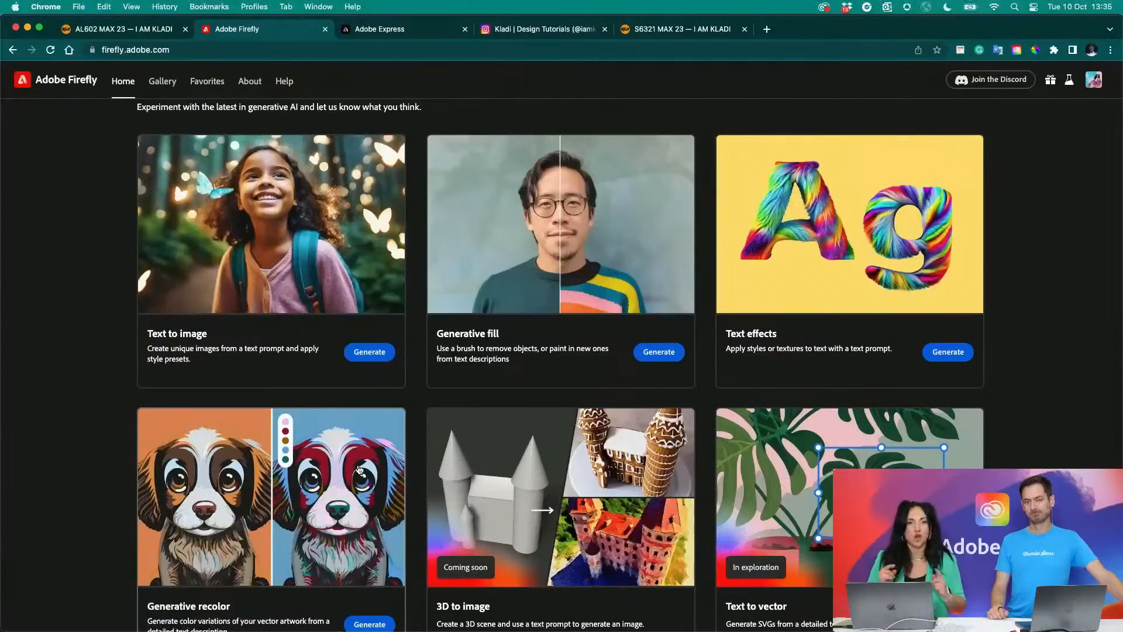
- Look through the rest of the Firefly home page, from the feature cards to the "In exploration" section
{"action": "scroll", "coordinate": [359, 469], "scroll_direction": "down", "scroll_amount": 5}
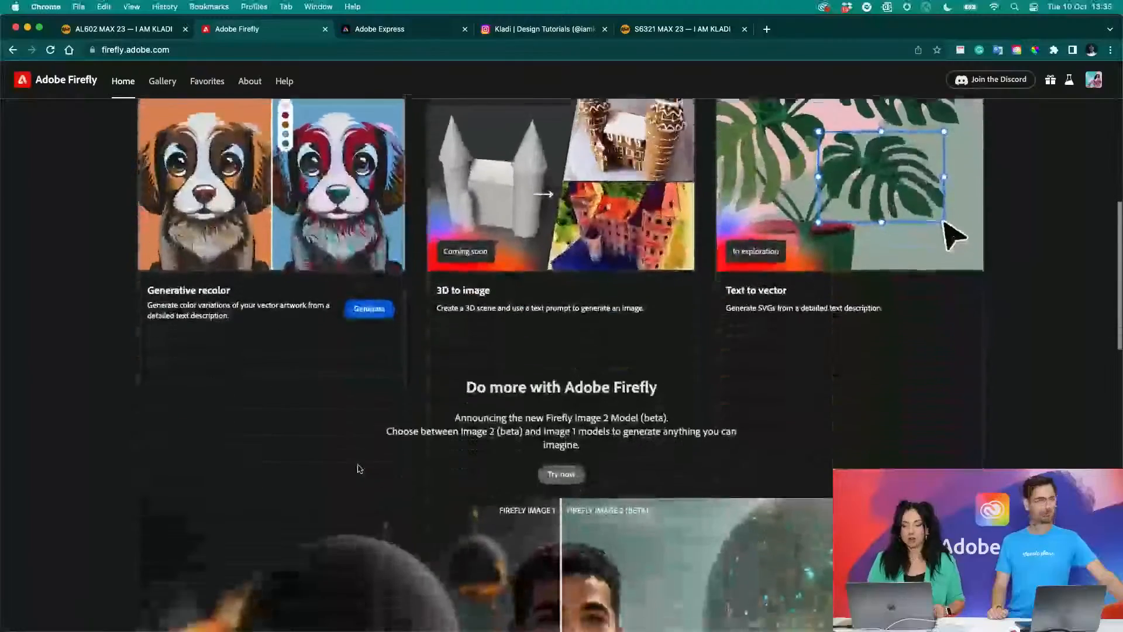
{"action": "scroll", "coordinate": [790, 382], "scroll_direction": "up", "scroll_amount": 2}
{"action": "scroll", "coordinate": [790, 382], "scroll_direction": "up", "scroll_amount": 1}
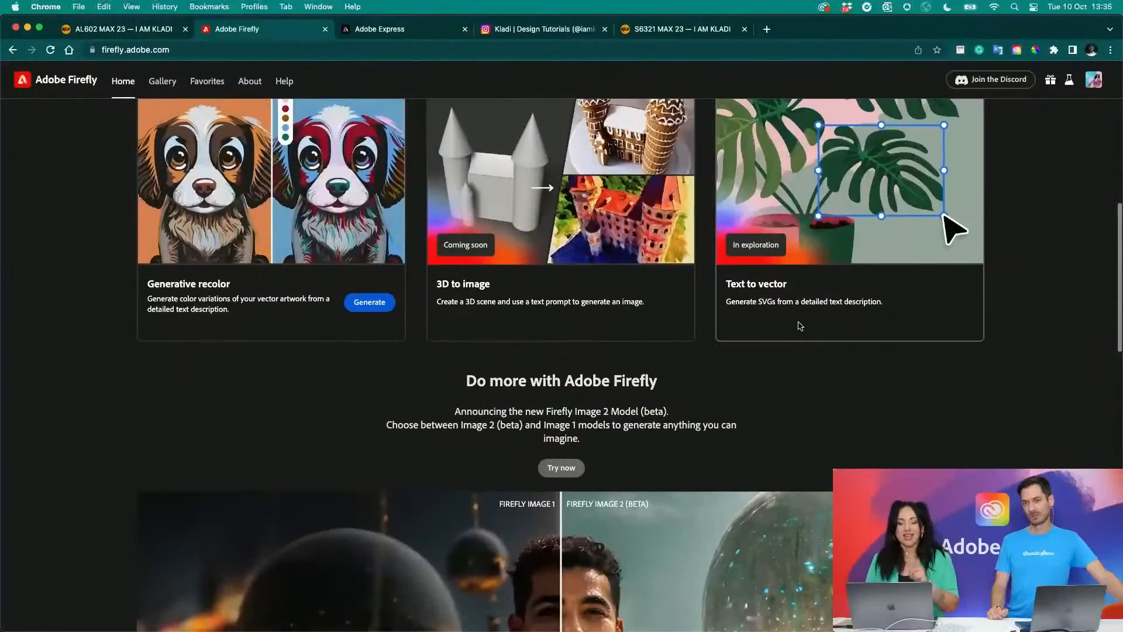
{"action": "scroll", "coordinate": [800, 323], "scroll_direction": "down", "scroll_amount": 15}
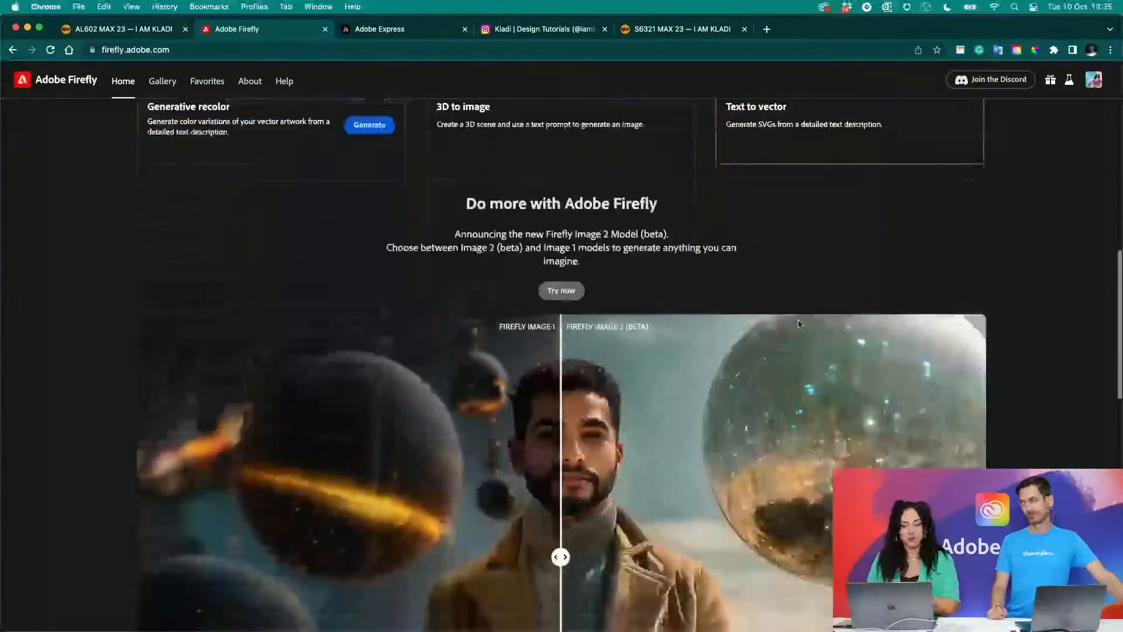
{"action": "scroll", "coordinate": [799, 325], "scroll_direction": "down", "scroll_amount": 3}
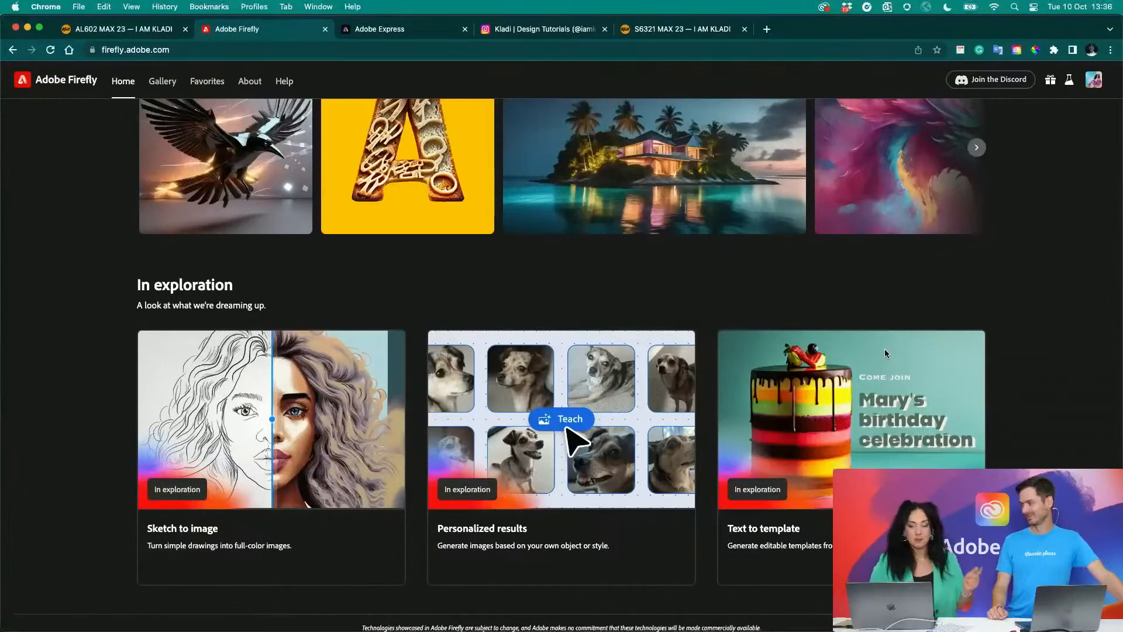
- Glance at the Adobe Express page, then read the Firefly model descriptions on the AL602 MAX 23 page
{"action": "left_click", "coordinate": [388, 31]}
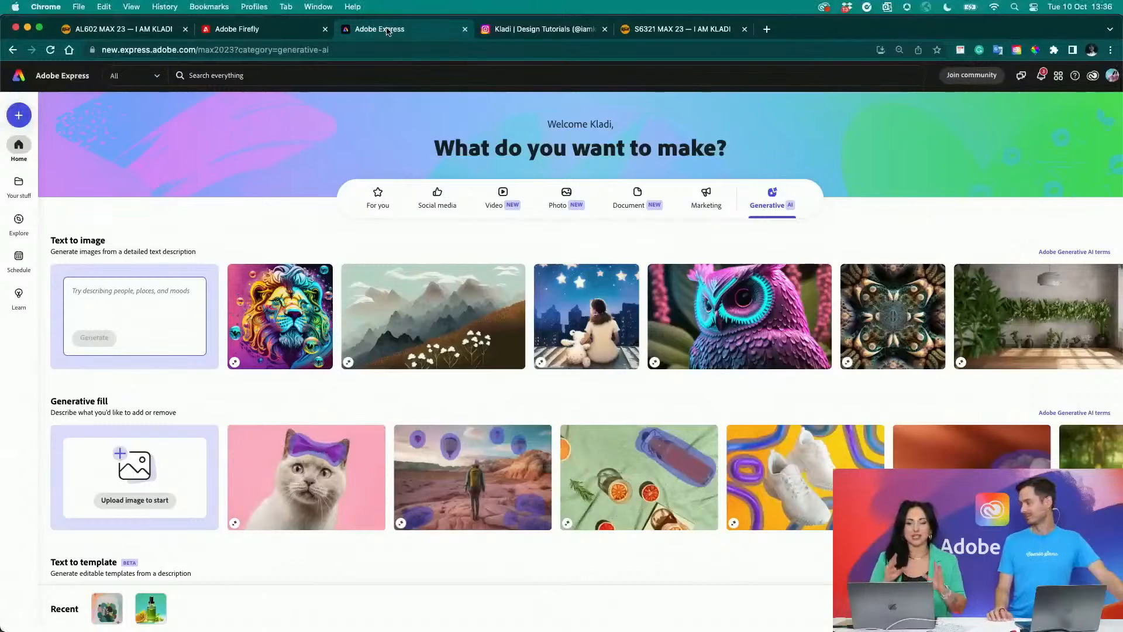
{"action": "left_click", "coordinate": [156, 28]}
{"action": "scroll", "coordinate": [532, 321], "scroll_direction": "down", "scroll_amount": 15}
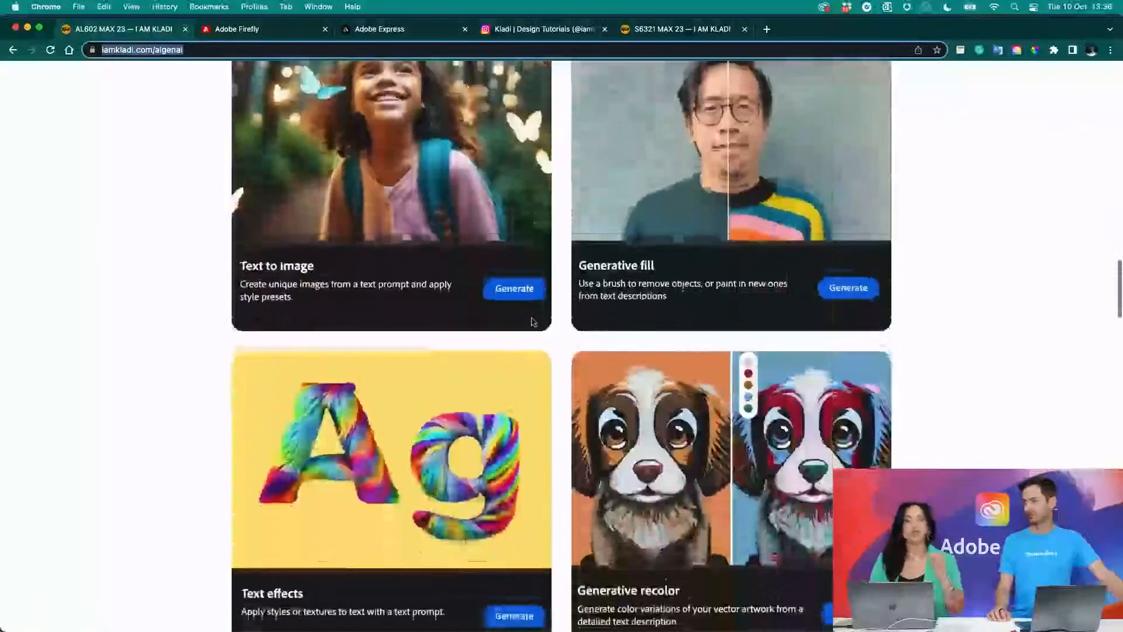
{"action": "scroll", "coordinate": [533, 321], "scroll_direction": "down", "scroll_amount": 7}
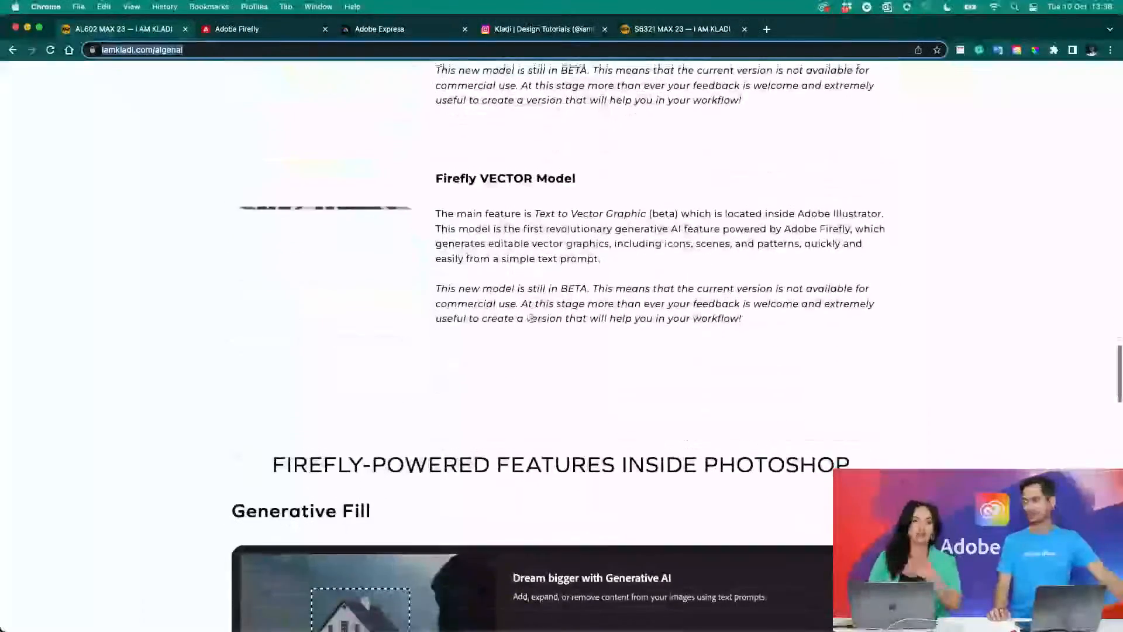
{"action": "scroll", "coordinate": [532, 319], "scroll_direction": "up", "scroll_amount": 1}
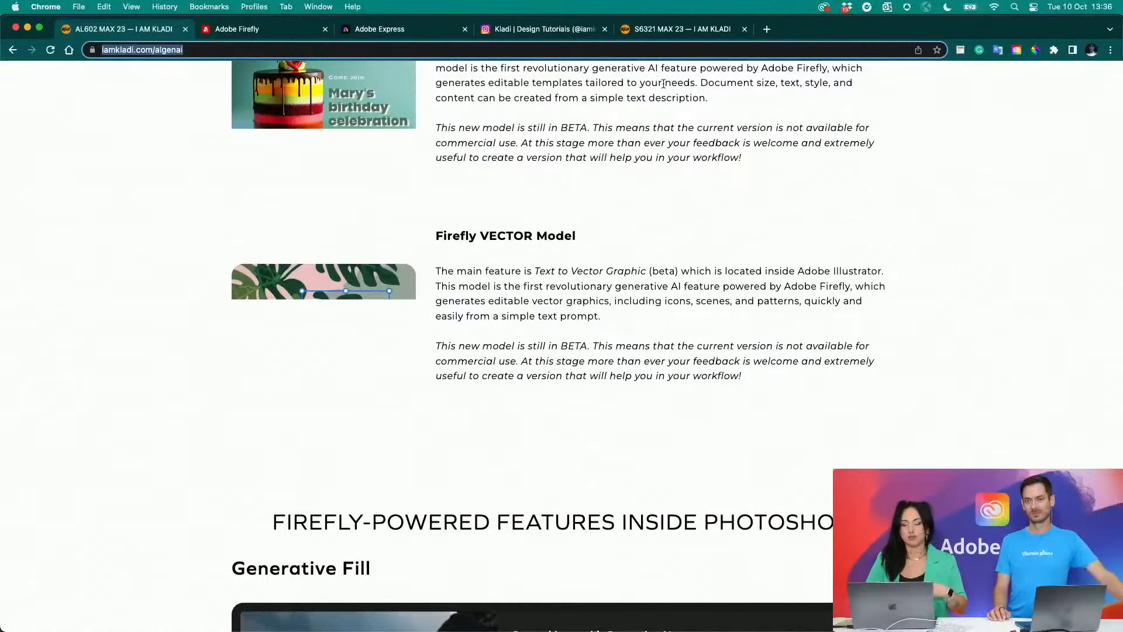
- Return to Adobe Express and look through its Generative AI features, from Text to image to Text to template
{"action": "left_click", "coordinate": [390, 32]}
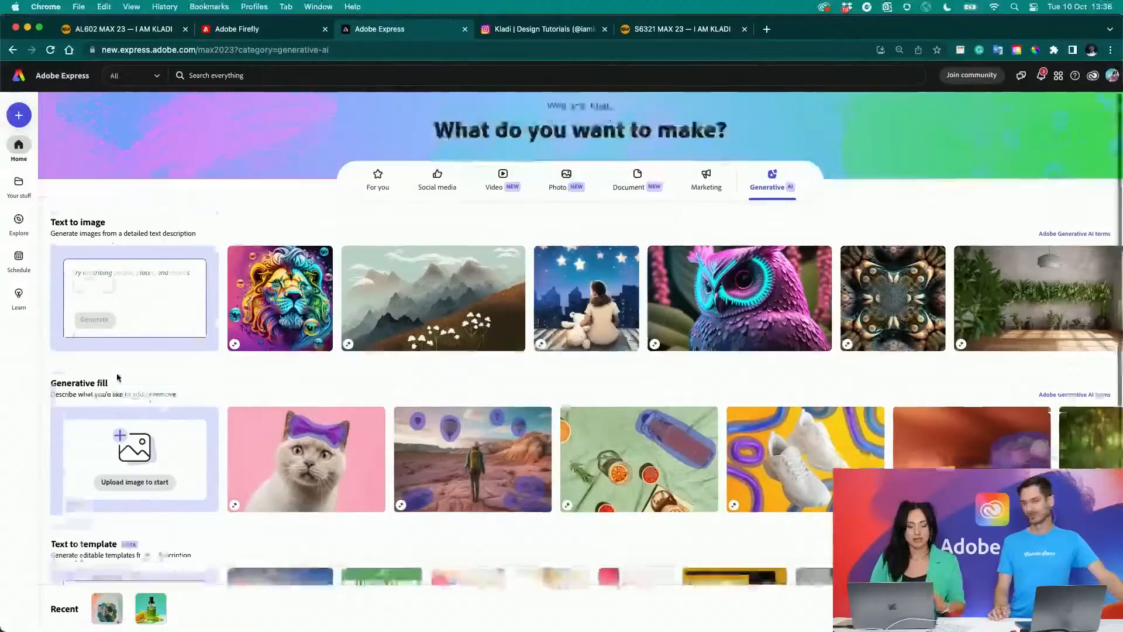
{"action": "scroll", "coordinate": [117, 374], "scroll_direction": "down", "scroll_amount": 5}
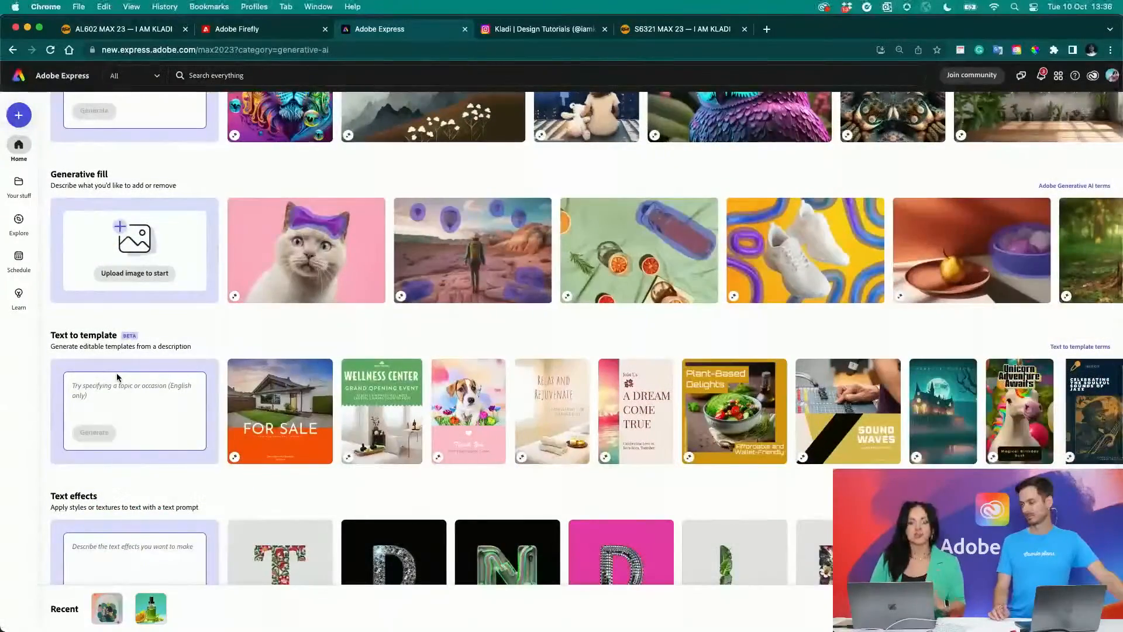
{"action": "scroll", "coordinate": [117, 378], "scroll_direction": "up", "scroll_amount": 3}
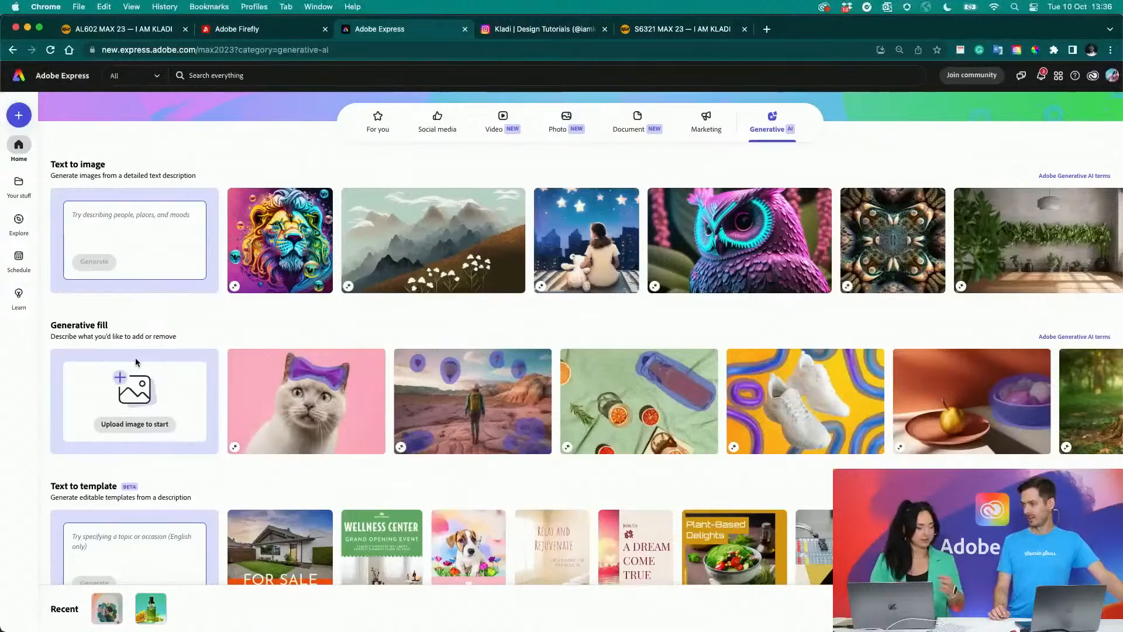
{"action": "scroll", "coordinate": [135, 363], "scroll_direction": "down", "scroll_amount": 3}
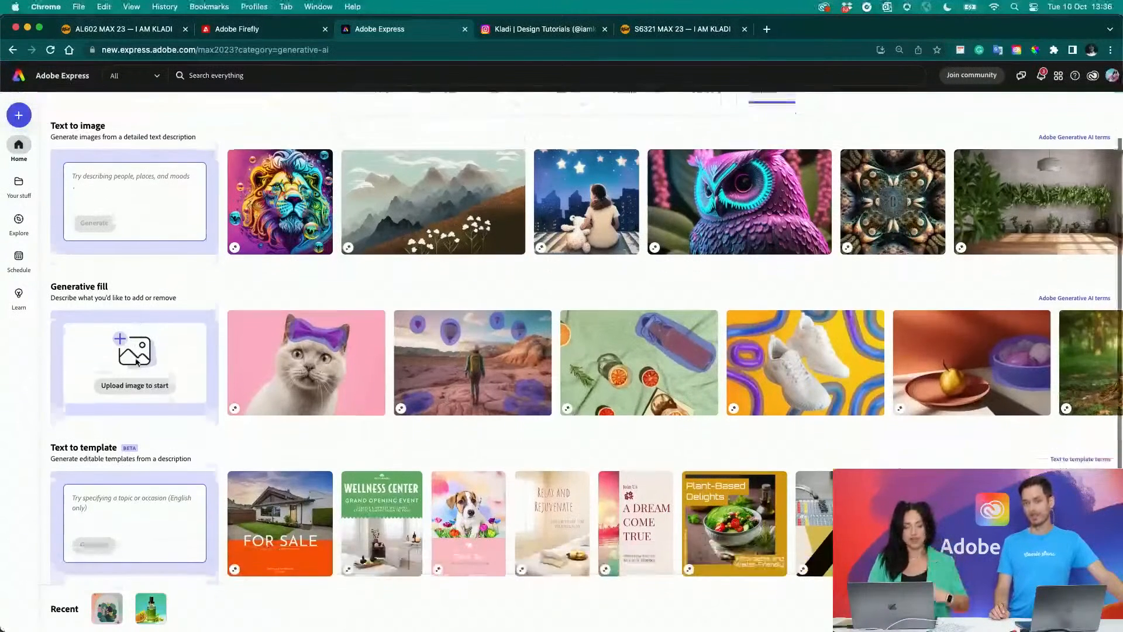
{"action": "mouse_move", "coordinate": [135, 362]}
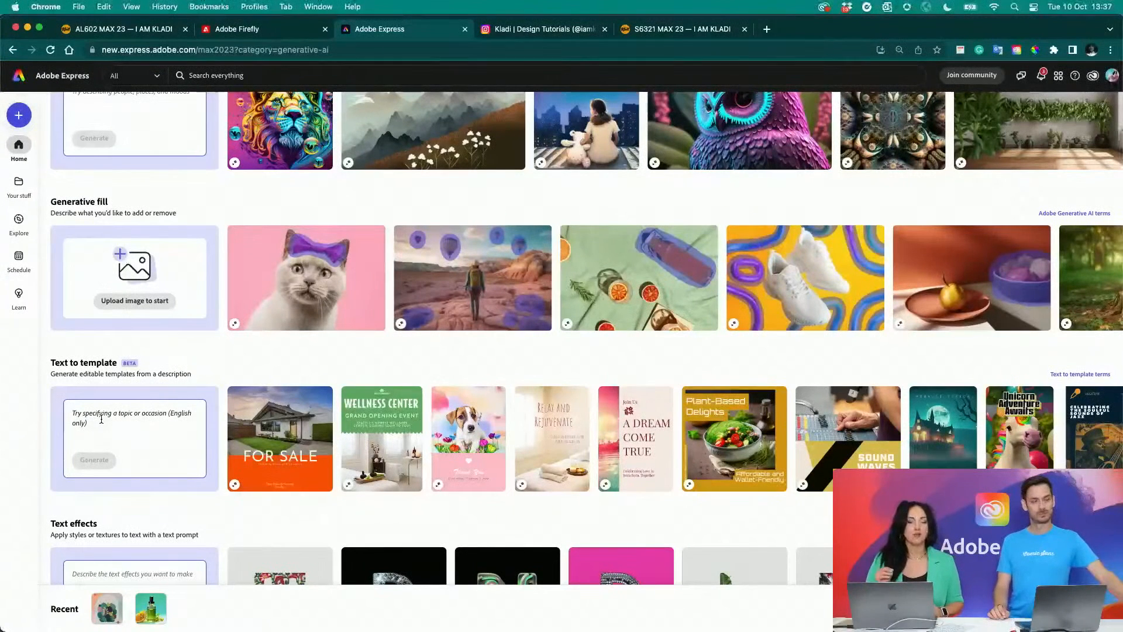
- Open Notes to check the prepared "Adobe LIVE AL 602" prompts, then return to Adobe Express
{"action": "mouse_move", "coordinate": [315, 597]}
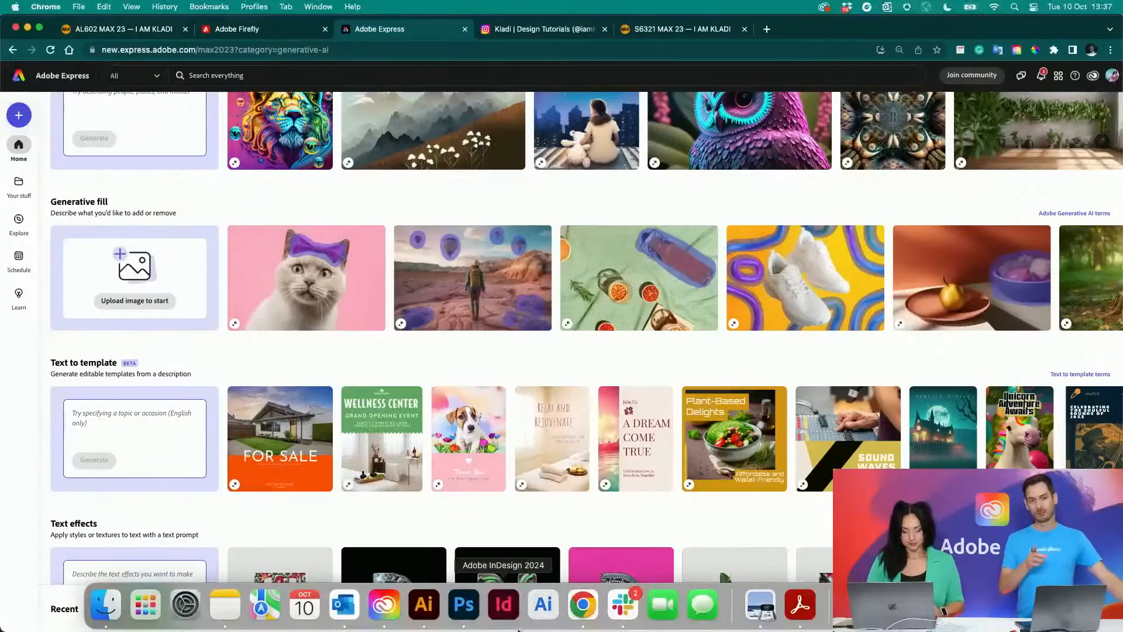
{"action": "left_click", "coordinate": [233, 601]}
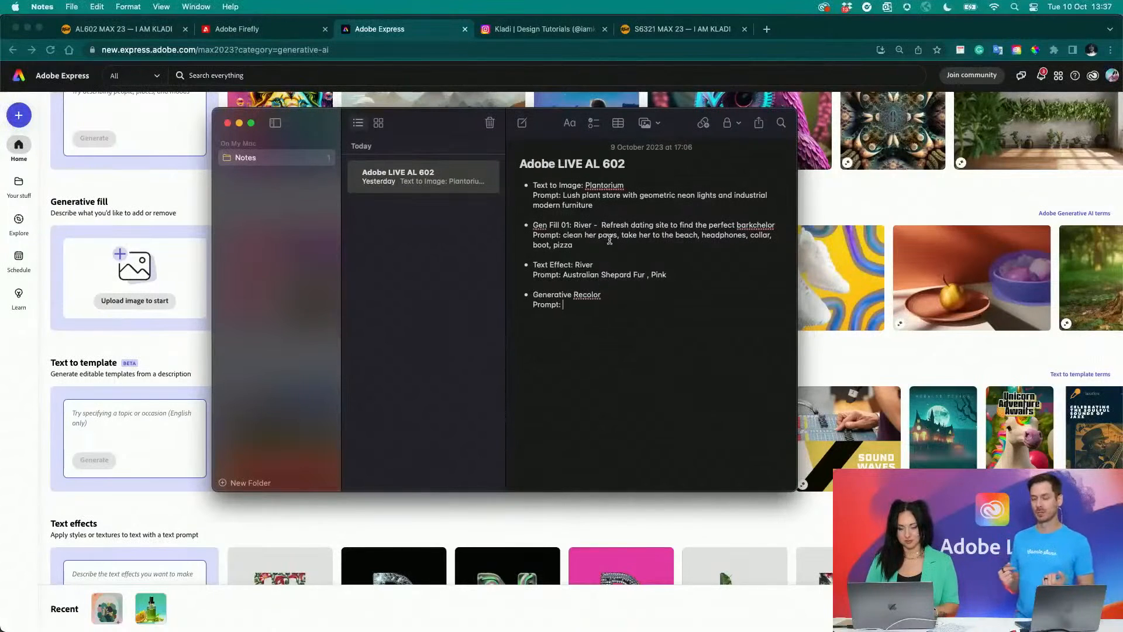
{"action": "left_click", "coordinate": [185, 219]}
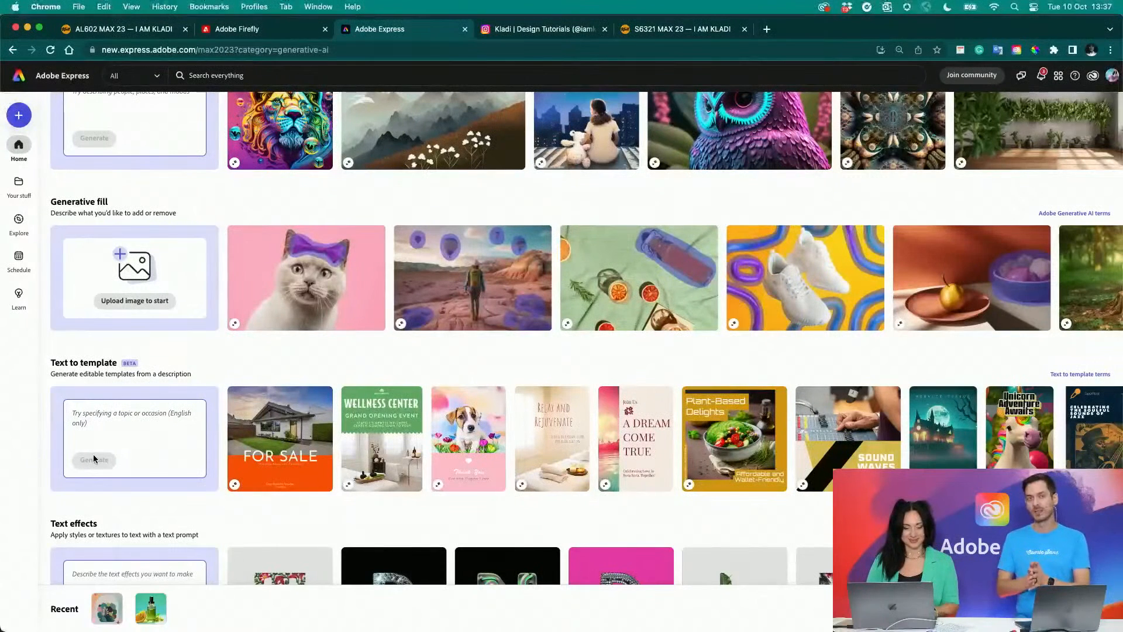
- Enlarge the Express page to 150% and begin the Text to template description with "Interior design business is"
{"action": "left_click", "coordinate": [93, 431]}
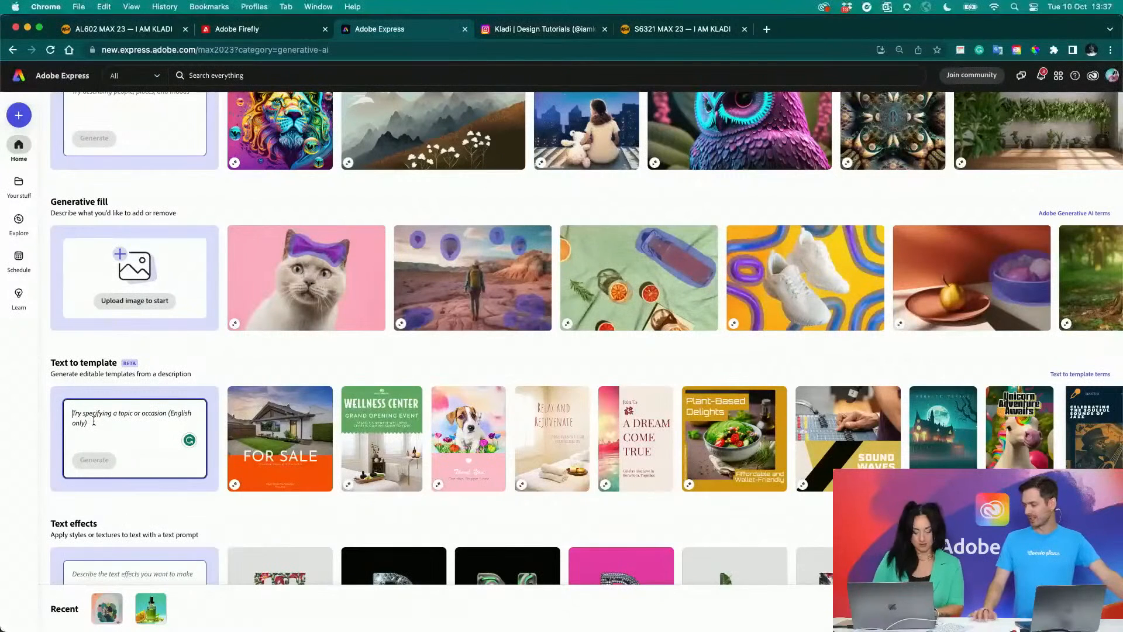
{"action": "key", "text": "super+equal"}
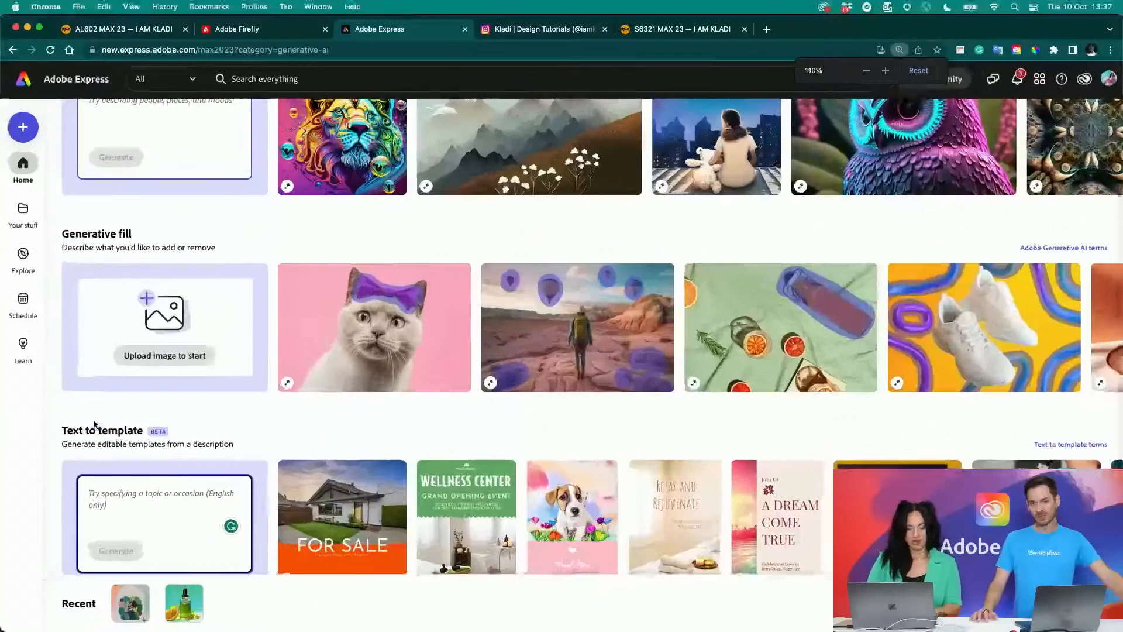
{"action": "key", "text": "super+equal"}
{"action": "key", "text": "super+equal"}
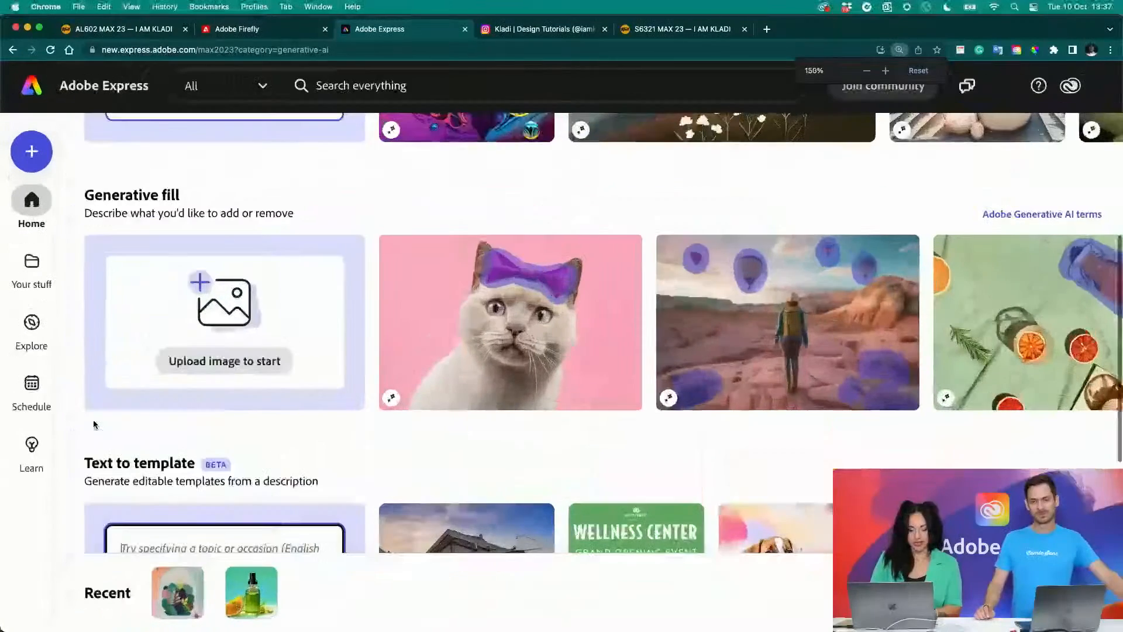
{"action": "scroll", "coordinate": [94, 424], "scroll_direction": "down", "scroll_amount": 2}
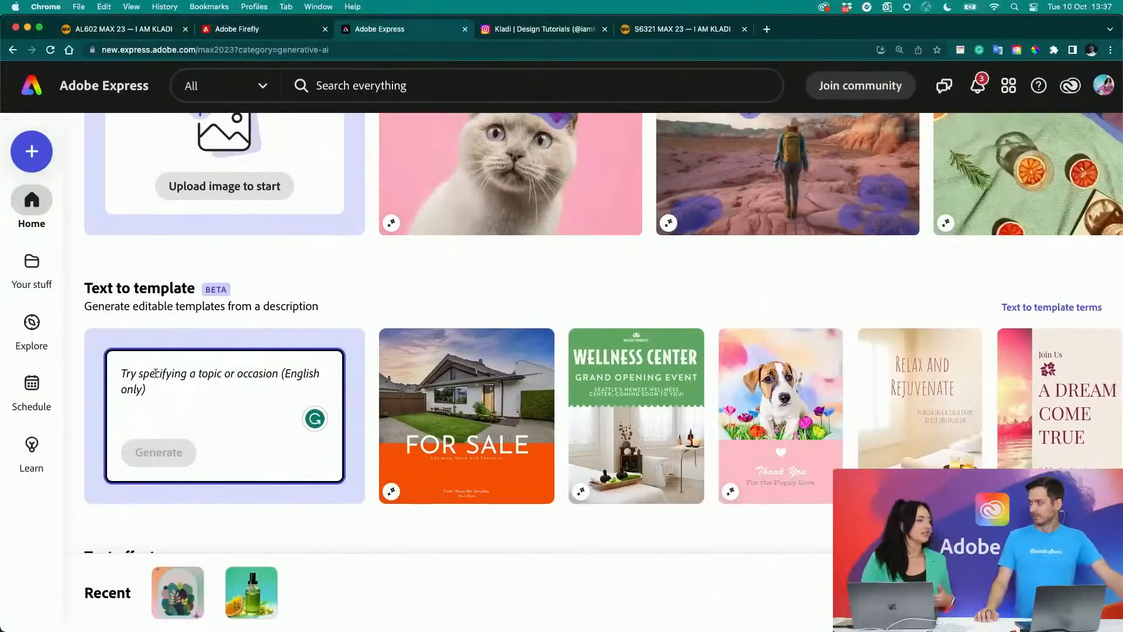
{"action": "left_click", "coordinate": [156, 373]}
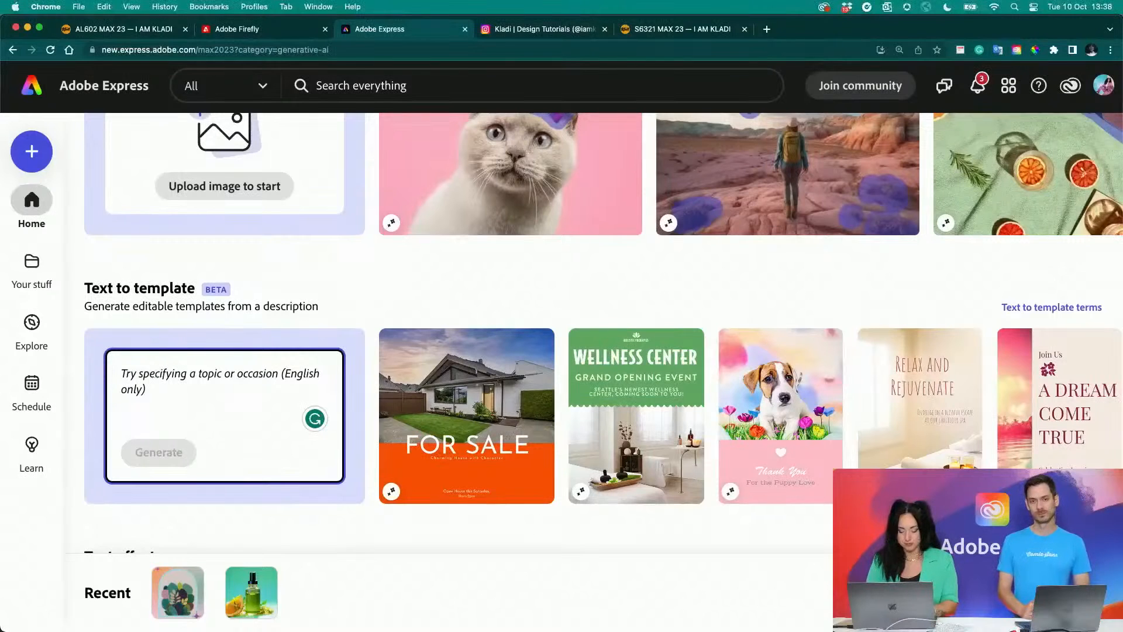
{"action": "type", "text": "In"}
{"action": "key", "text": "BackSpace"}
{"action": "type", "text": "nterior "}
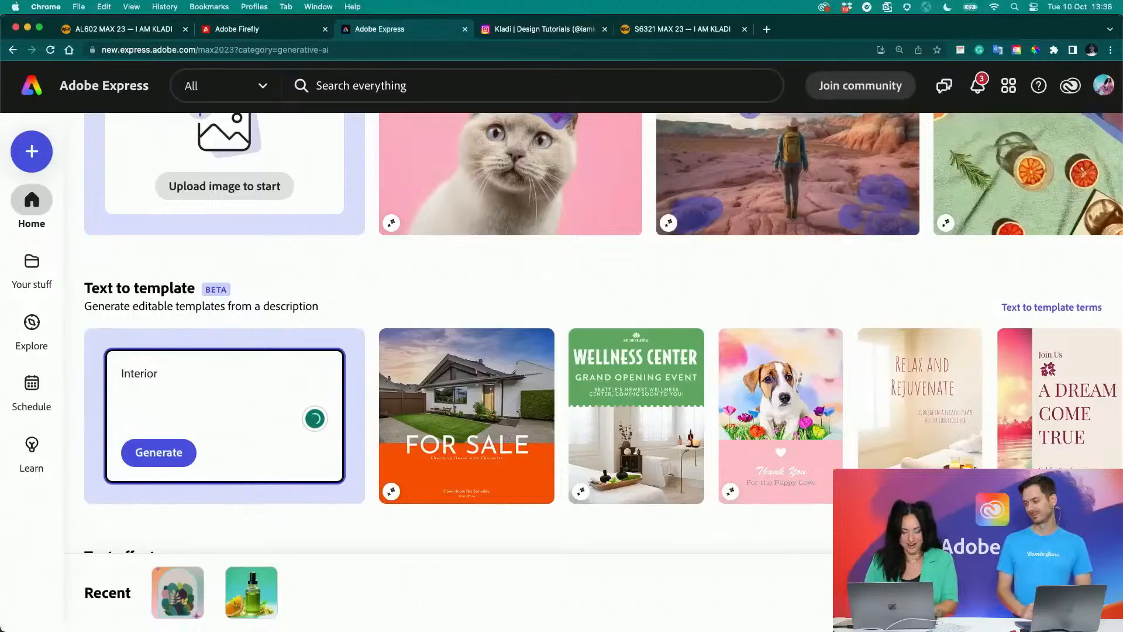
{"action": "type", "text": "design "}
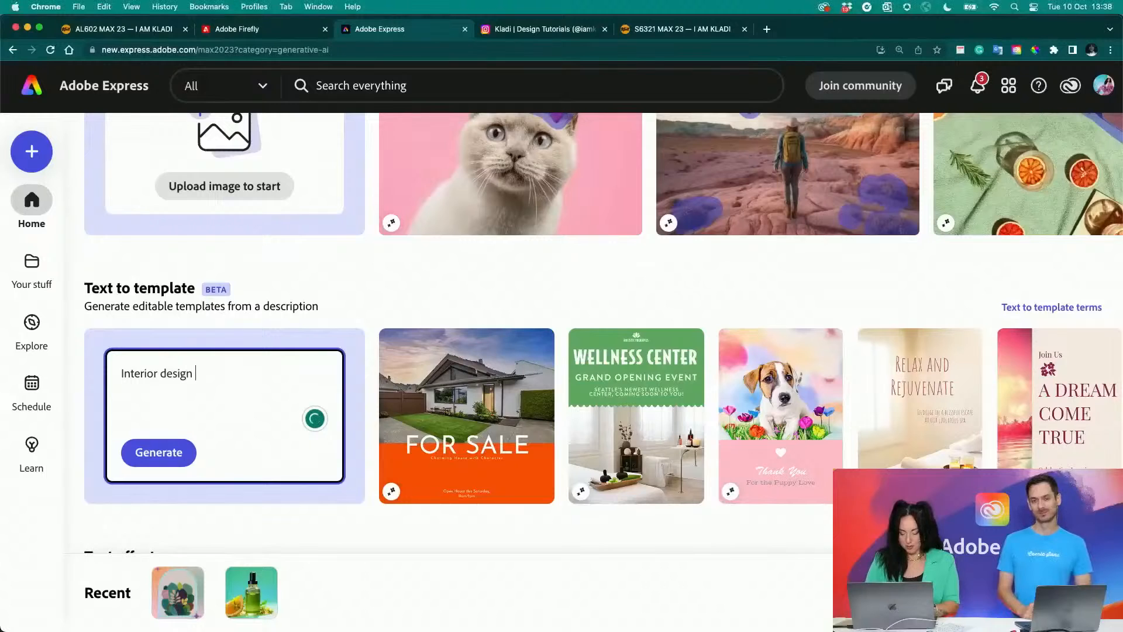
{"action": "type", "text": "business is l"}
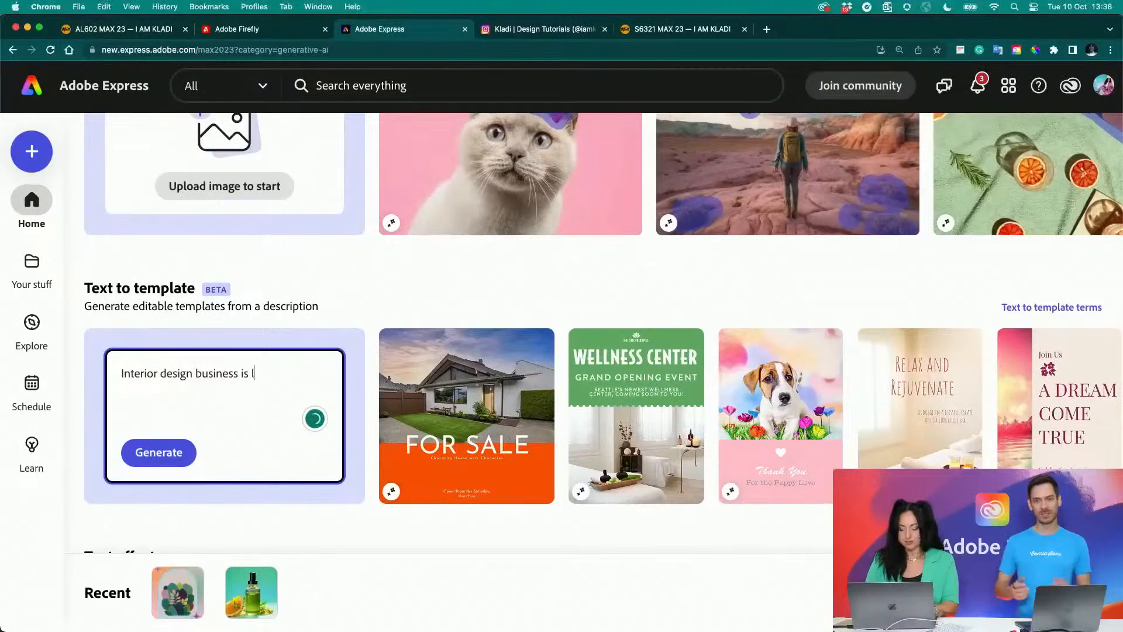
{"action": "type", "text": "ooking to ta"}
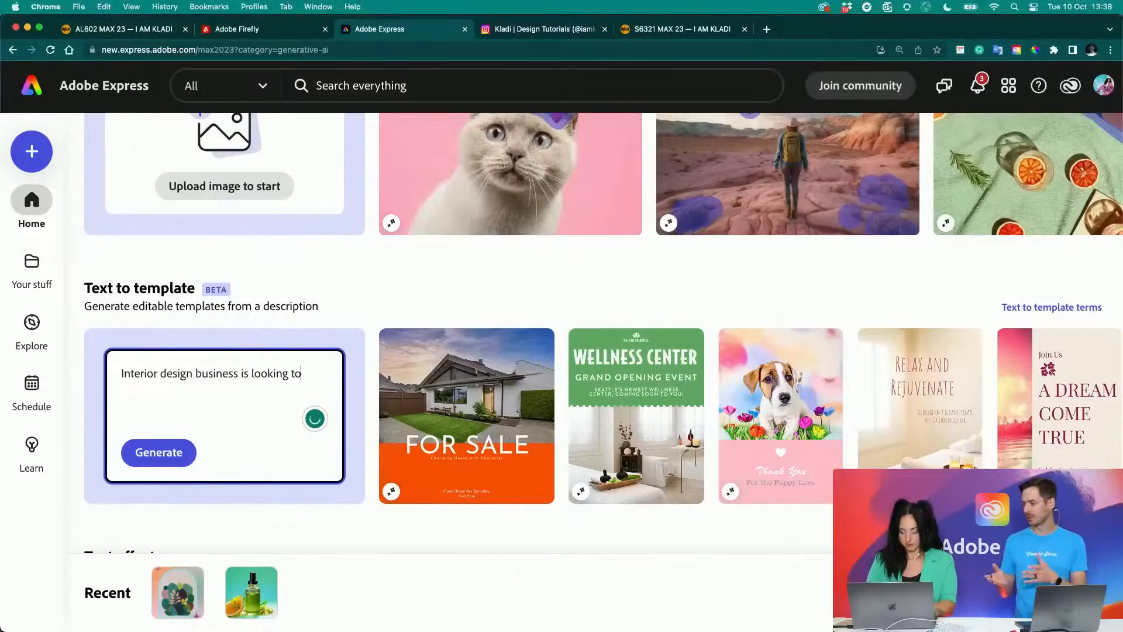
{"action": "key", "text": "BackSpace"}
{"action": "key", "text": "BackSpace"}
{"action": "key", "text": "BackSpace"}
{"action": "key", "text": "BackSpace"}
{"action": "key", "text": "BackSpace"}
{"action": "key", "text": "BackSpace"}
{"action": "key", "text": "BackSpace"}
{"action": "key", "text": "BackSpace"}
{"action": "key", "text": "BackSpace"}
{"action": "key", "text": "BackSpace"}
{"action": "key", "text": "BackSpace"}
{"action": "key", "text": "BackSpace"}
{"action": "key", "text": "BackSpace"}
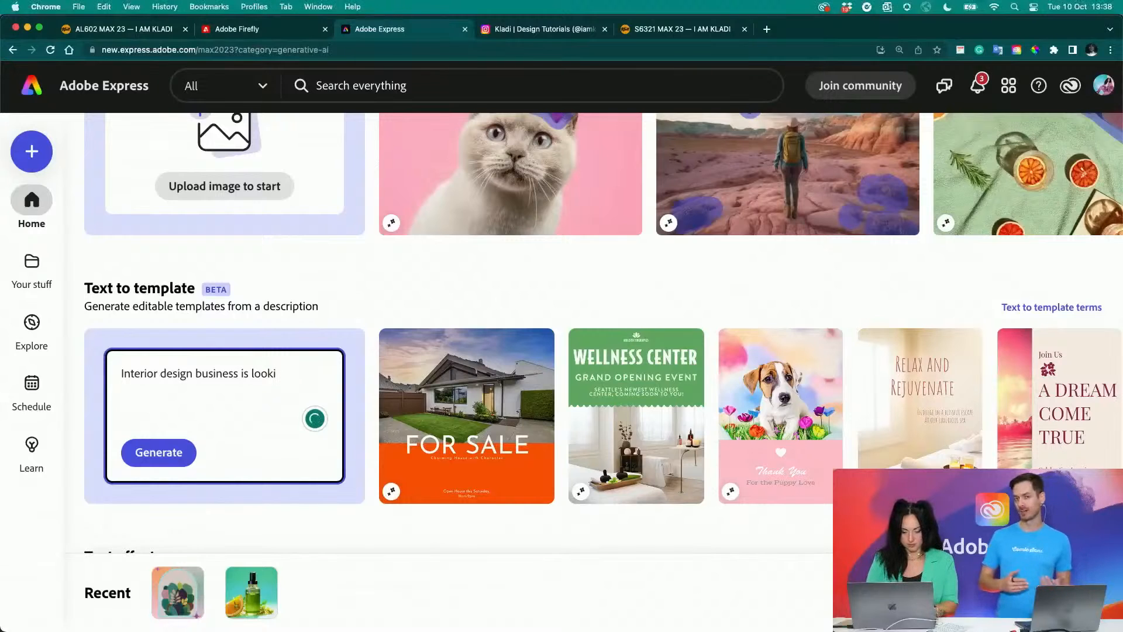
- Continue the Text to template description with "offering 20% discount with the code "MAX""
{"action": "type", "text": "offering "}
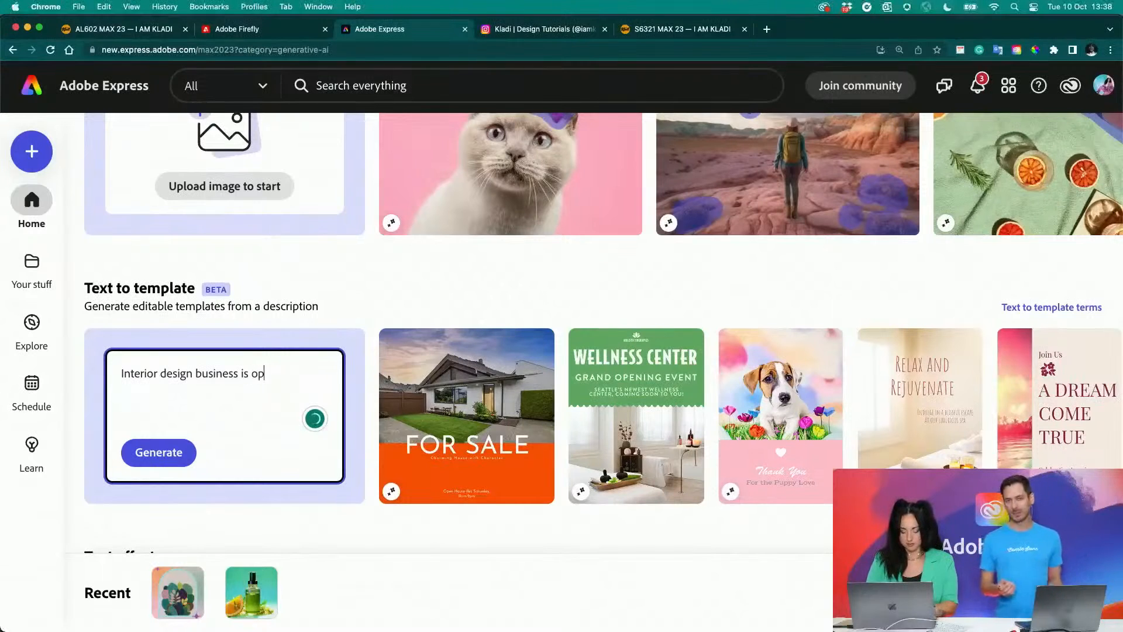
{"action": "type", "text": "20"}
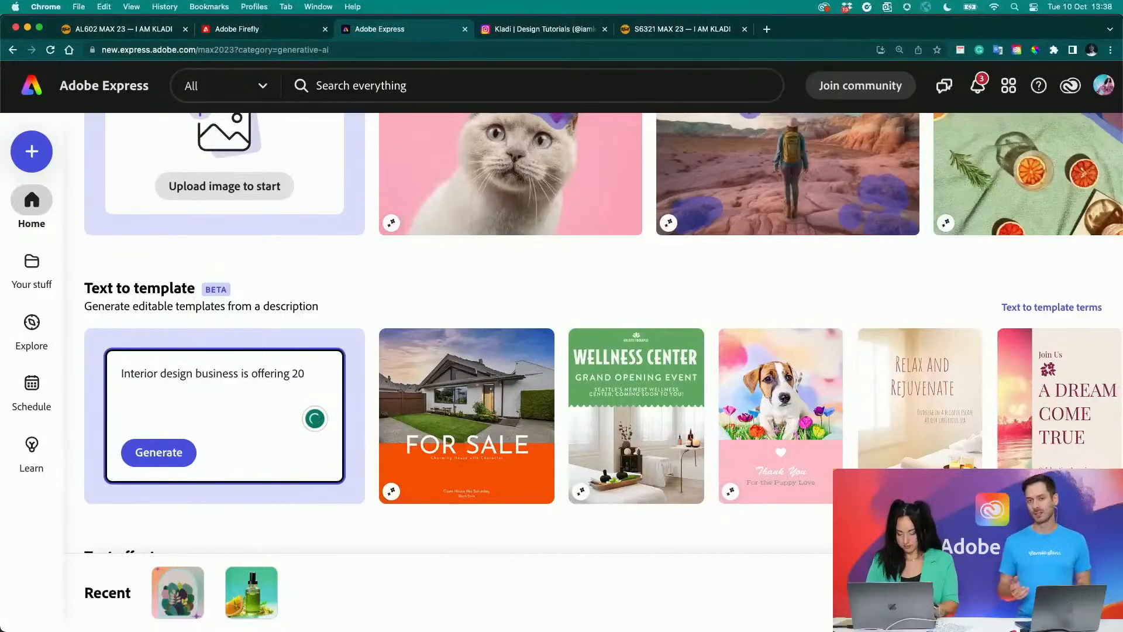
{"action": "type", "text": "% discount "}
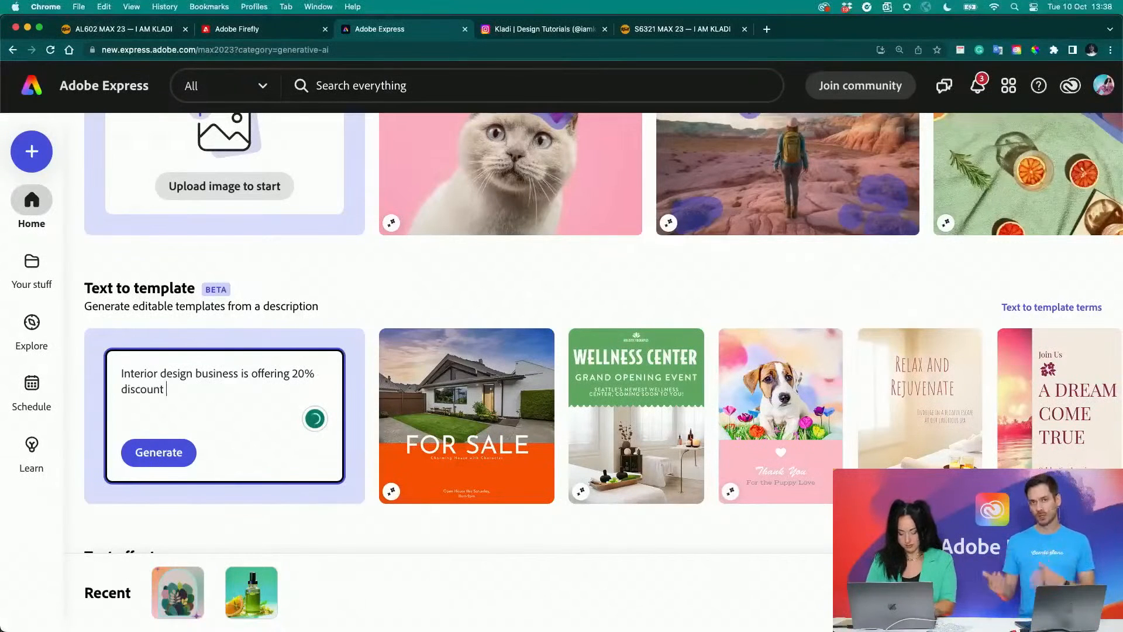
{"action": "type", "text": "wiht the code "}
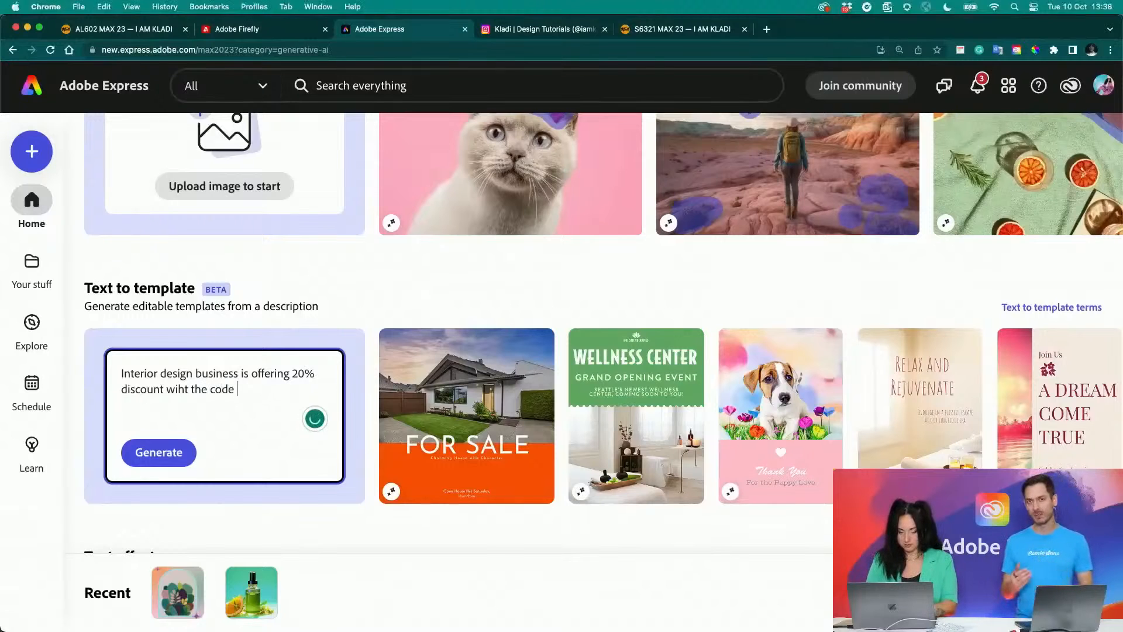
{"action": "type", "text": "\"\""}
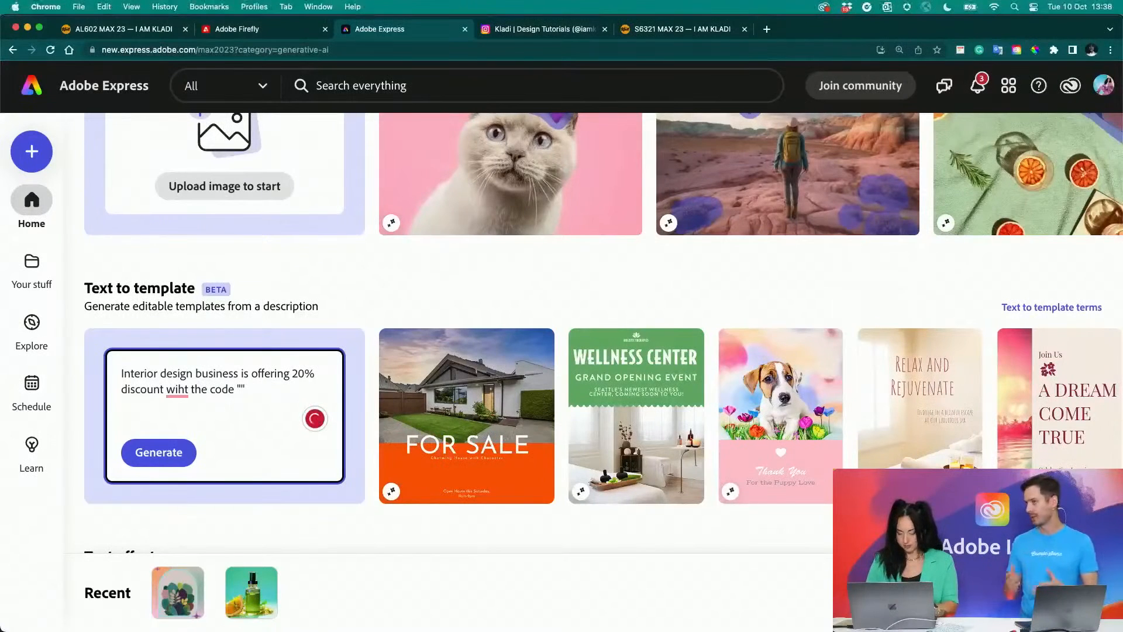
{"action": "type", "text": "MAX"}
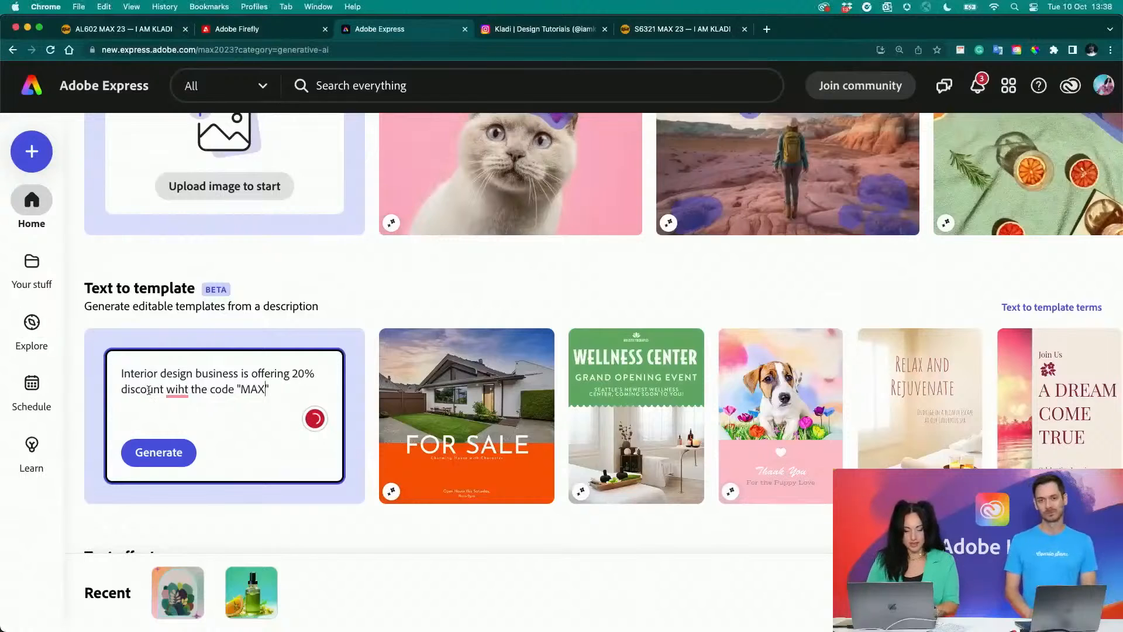
- Correct the misspelled word before "the code" in the Text to template description so it reads "with"
{"action": "left_click", "coordinate": [181, 391]}
{"action": "key", "text": "BackSpace"}
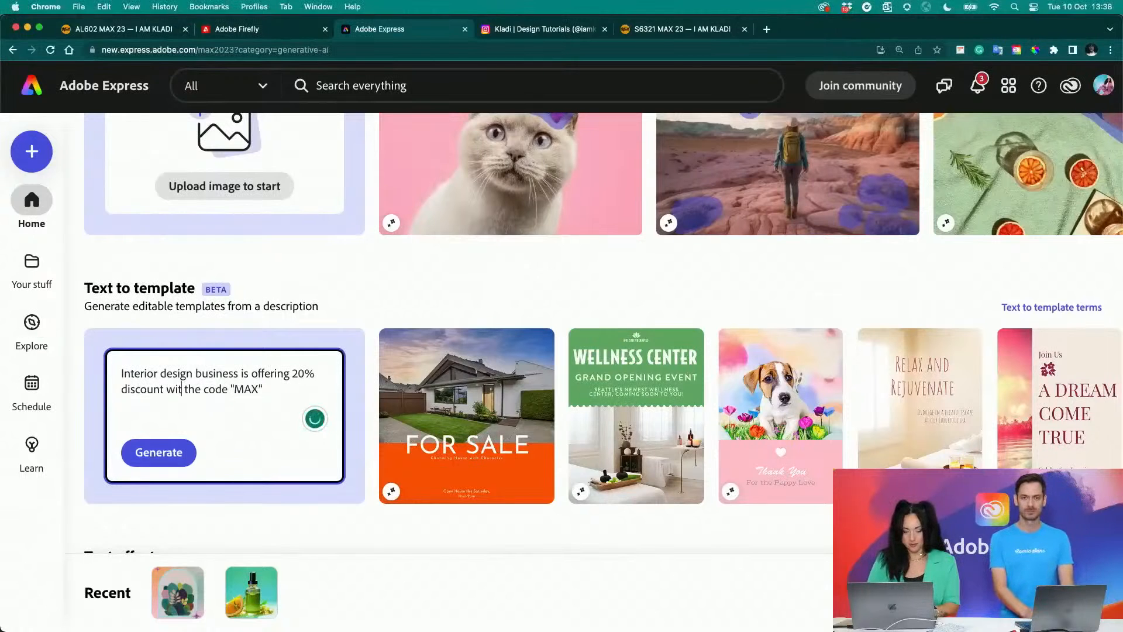
{"action": "type", "text": "h"}
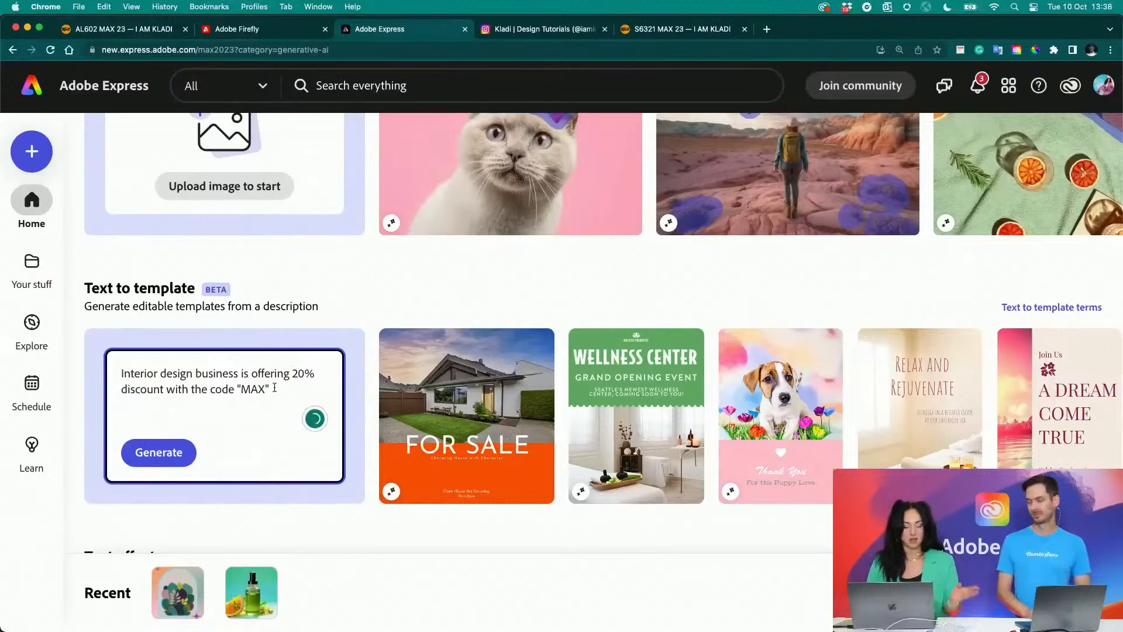
{"action": "type", "text": " for their"}
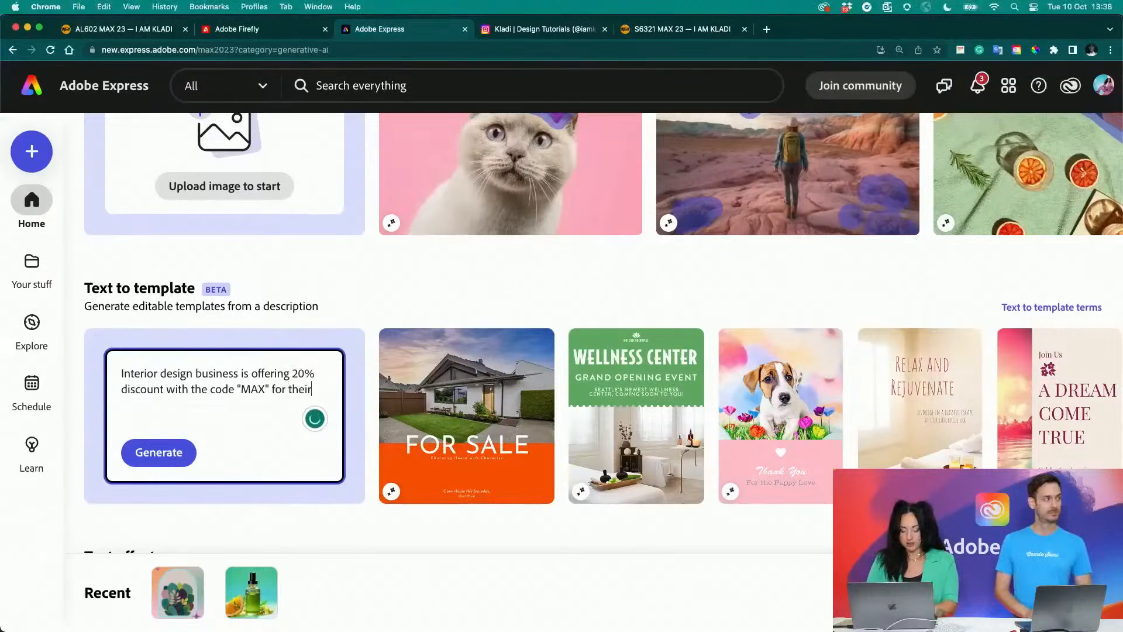
{"action": "type", "text": " opening in "}
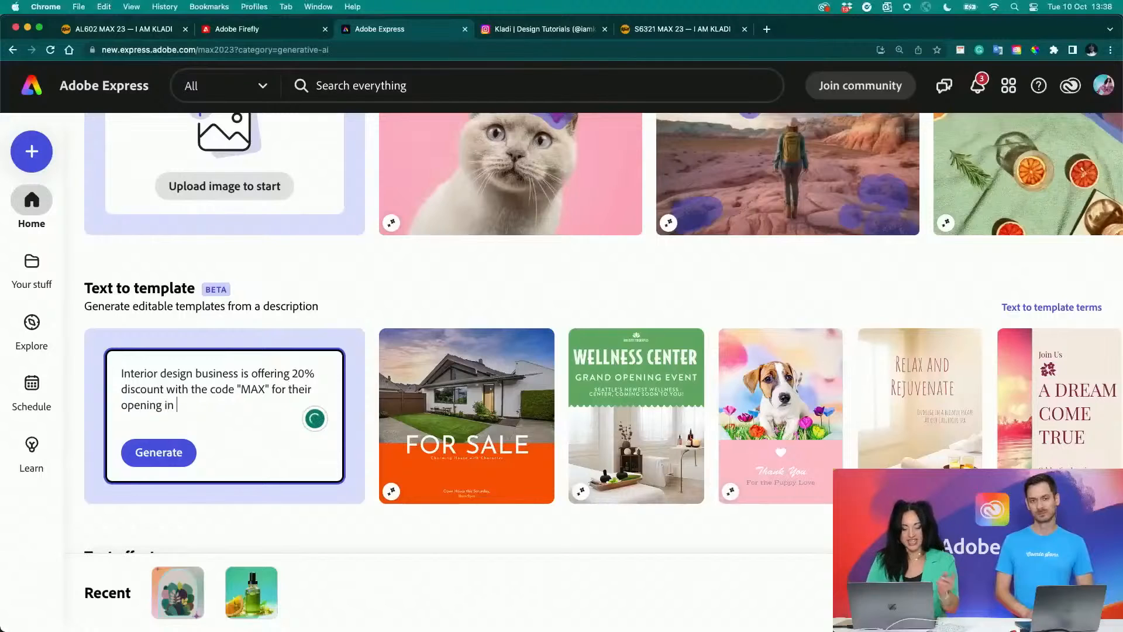
{"action": "type", "text": "Leed"}
- Complete the Text to template description with "for their opening in Leed" and generate the templates
{"action": "key", "text": "BackSpace"}
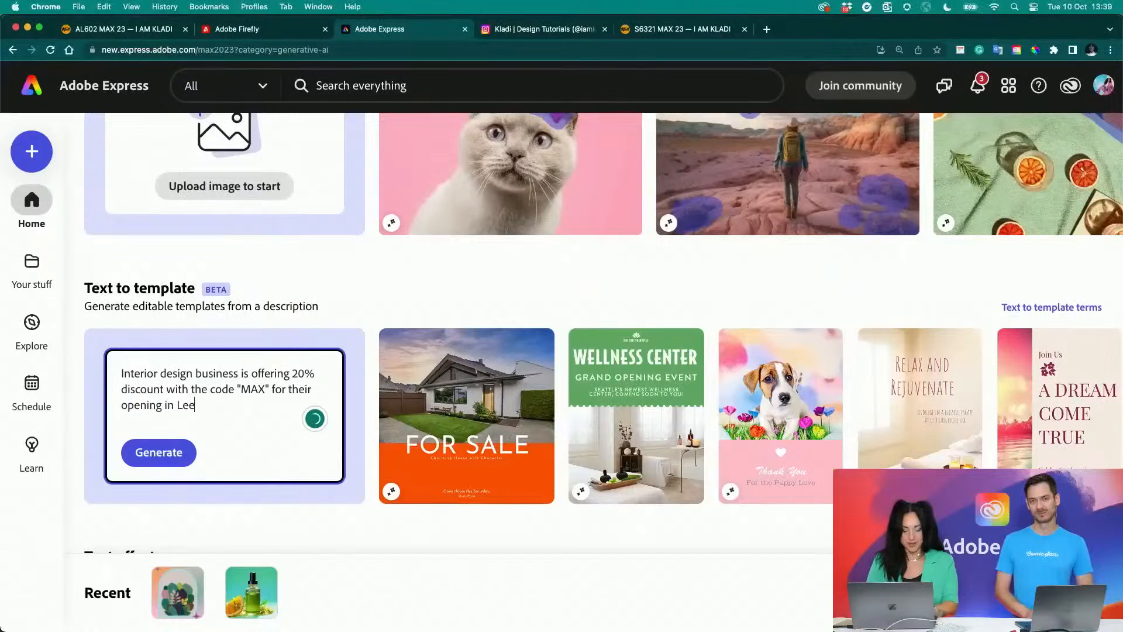
{"action": "type", "text": "d"}
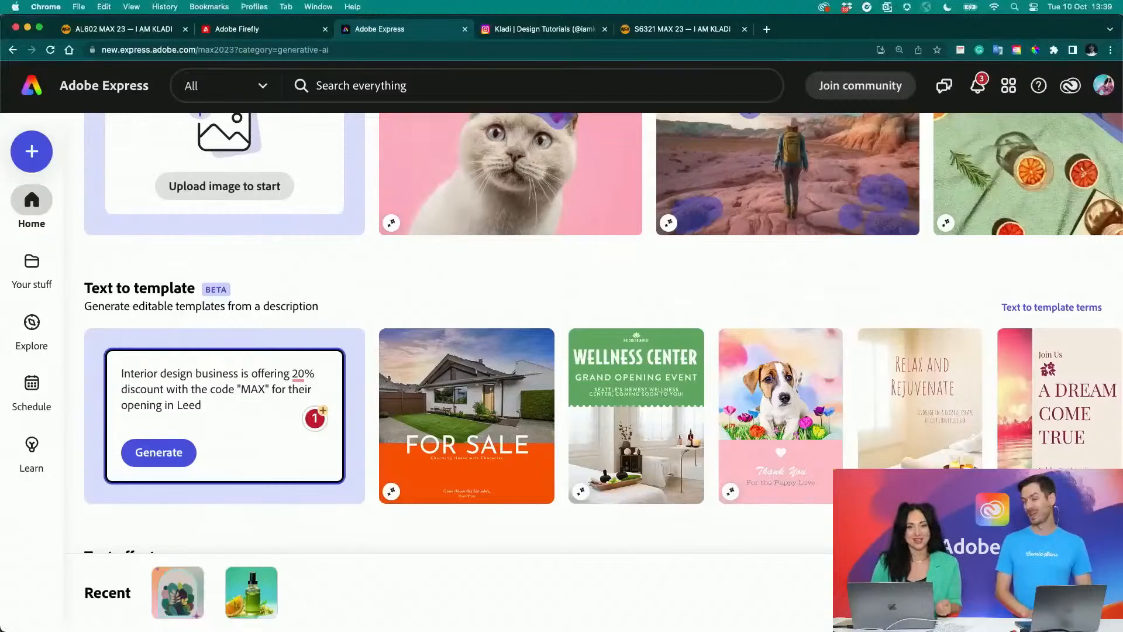
{"action": "left_click", "coordinate": [158, 453]}
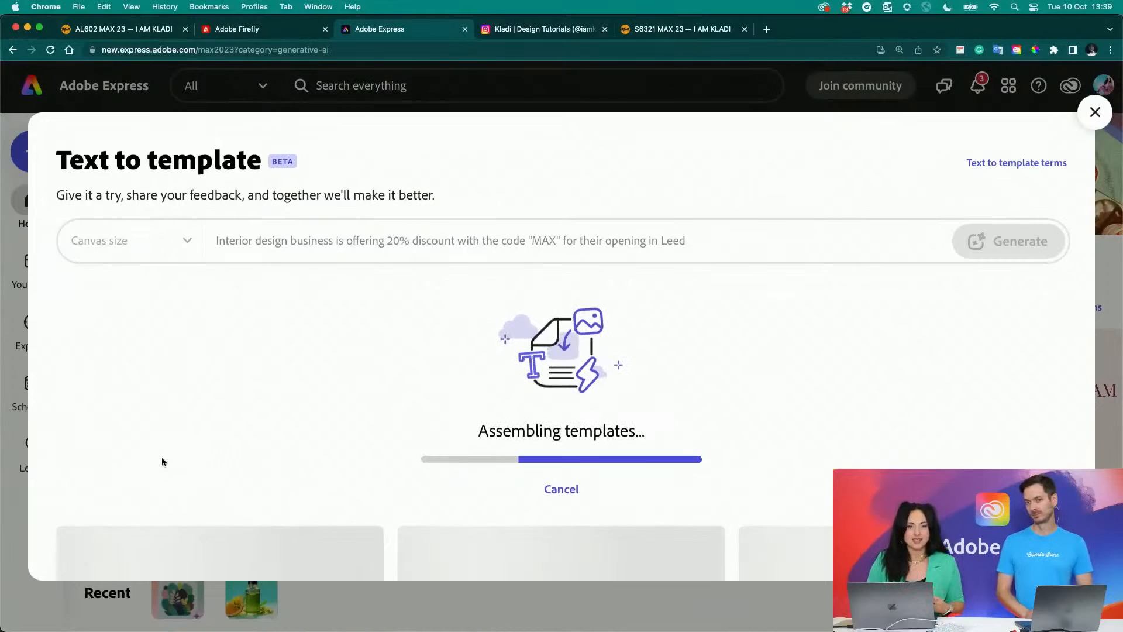
- Look through the generated poster templates, comparing their images, headlines and discount wording
{"action": "scroll", "coordinate": [162, 460], "scroll_direction": "down", "scroll_amount": 12}
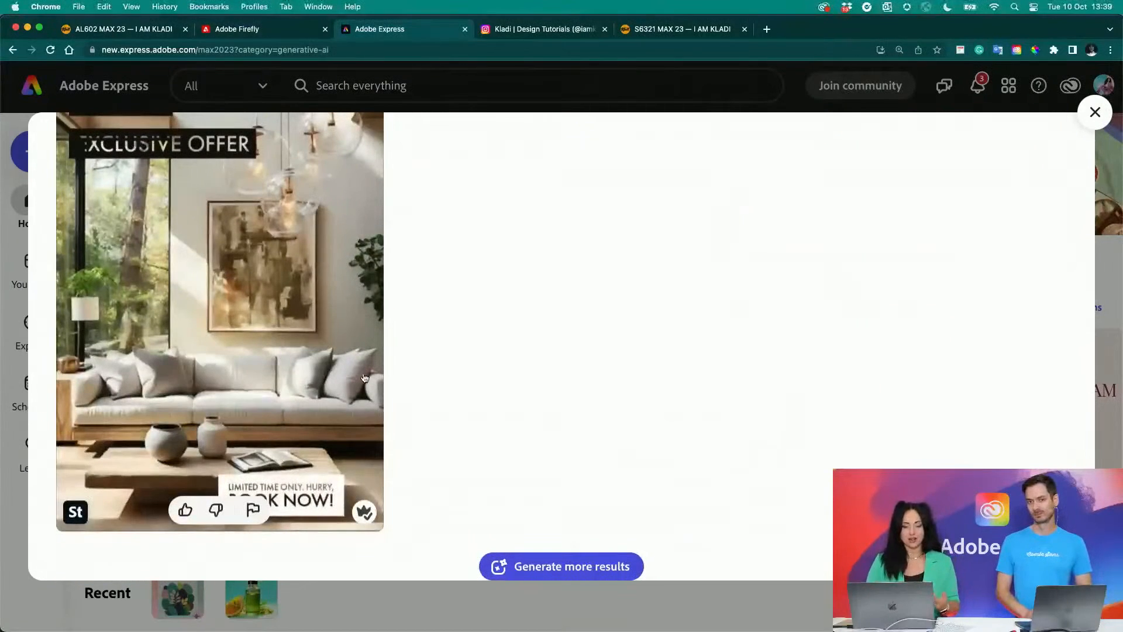
{"action": "scroll", "coordinate": [448, 329], "scroll_direction": "up", "scroll_amount": 5}
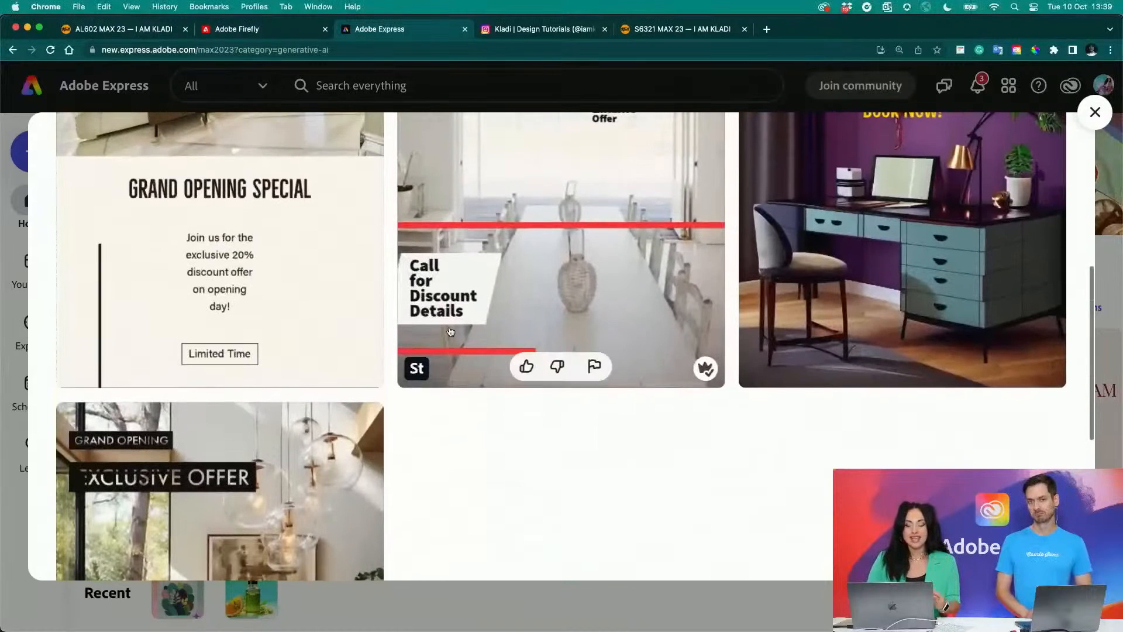
{"action": "scroll", "coordinate": [450, 331], "scroll_direction": "up", "scroll_amount": 3}
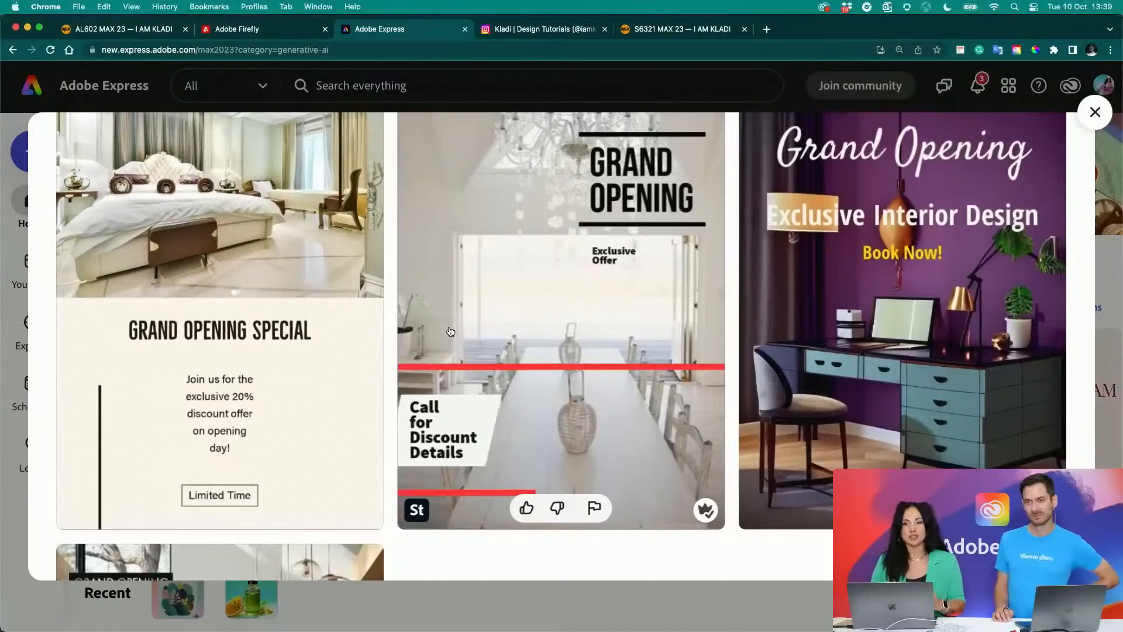
{"action": "scroll", "coordinate": [450, 331], "scroll_direction": "up", "scroll_amount": 2}
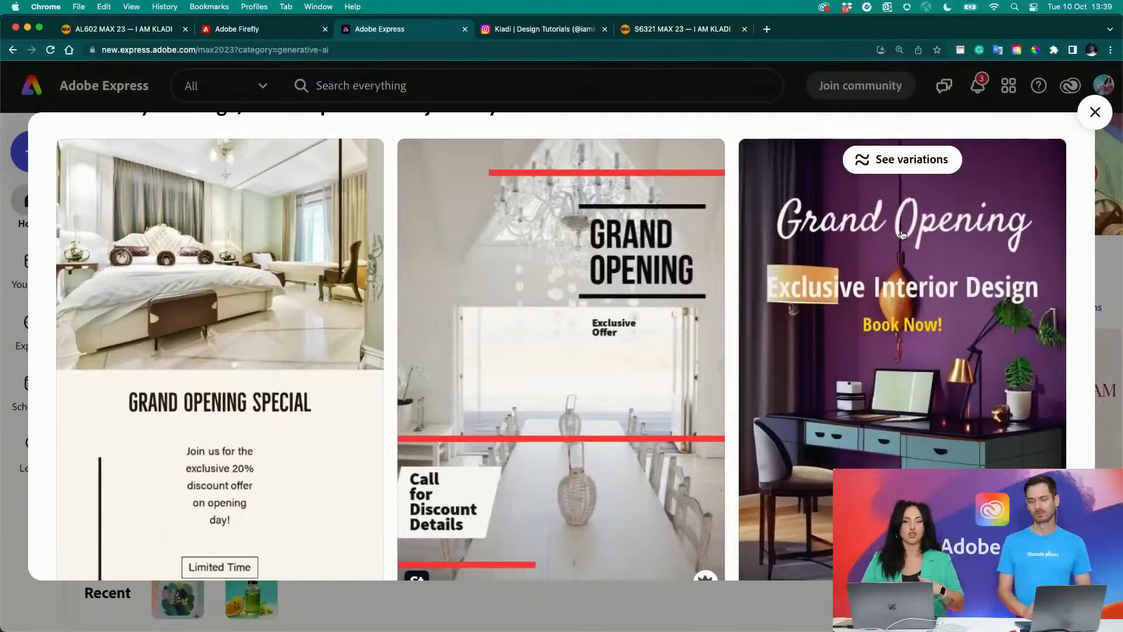
{"action": "scroll", "coordinate": [855, 313], "scroll_direction": "down", "scroll_amount": 3}
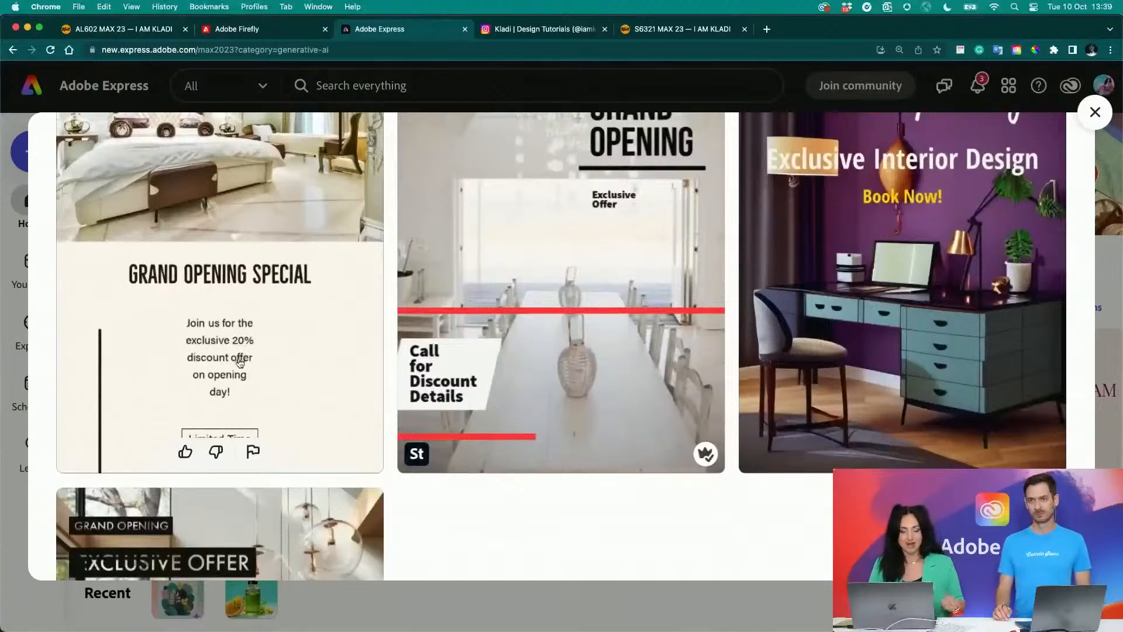
{"action": "scroll", "coordinate": [240, 362], "scroll_direction": "down", "scroll_amount": 7}
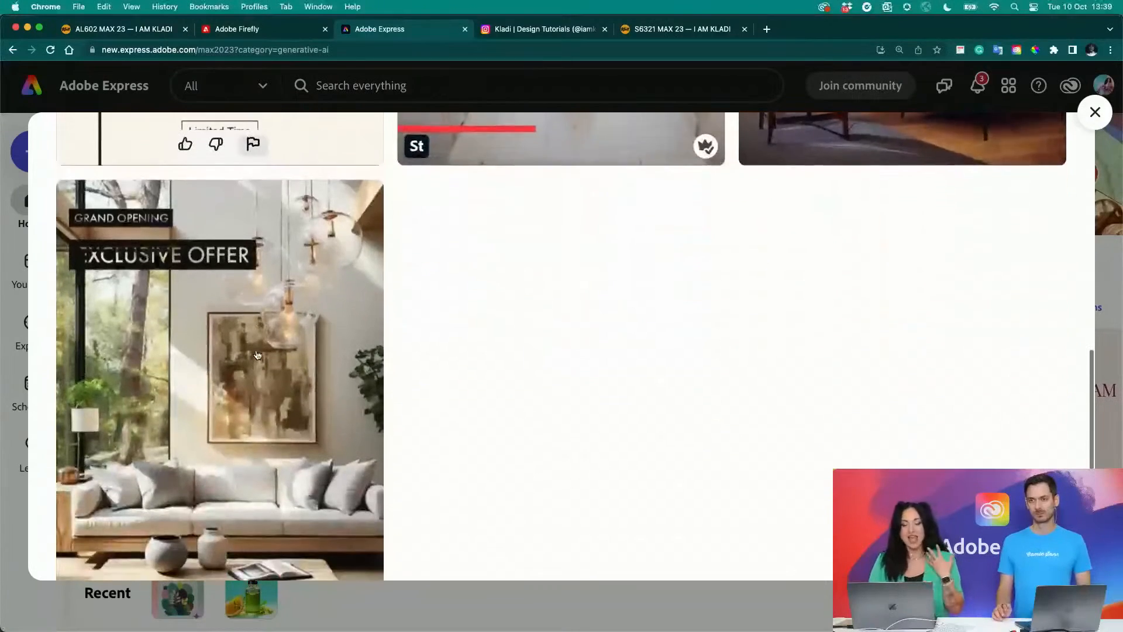
{"action": "scroll", "coordinate": [257, 355], "scroll_direction": "down", "scroll_amount": 3}
{"action": "scroll", "coordinate": [257, 355], "scroll_direction": "up", "scroll_amount": 15}
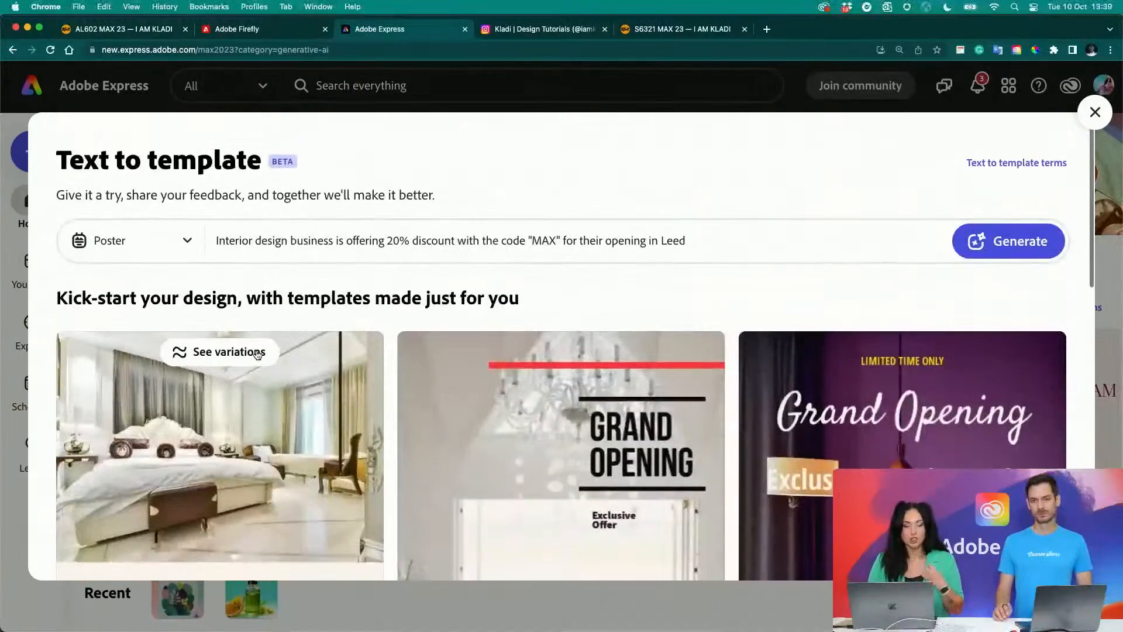
- Regenerate the templates as Instagram square posts with "DESIGN FYI" inserted before "business" in the description
{"action": "left_click", "coordinate": [185, 245]}
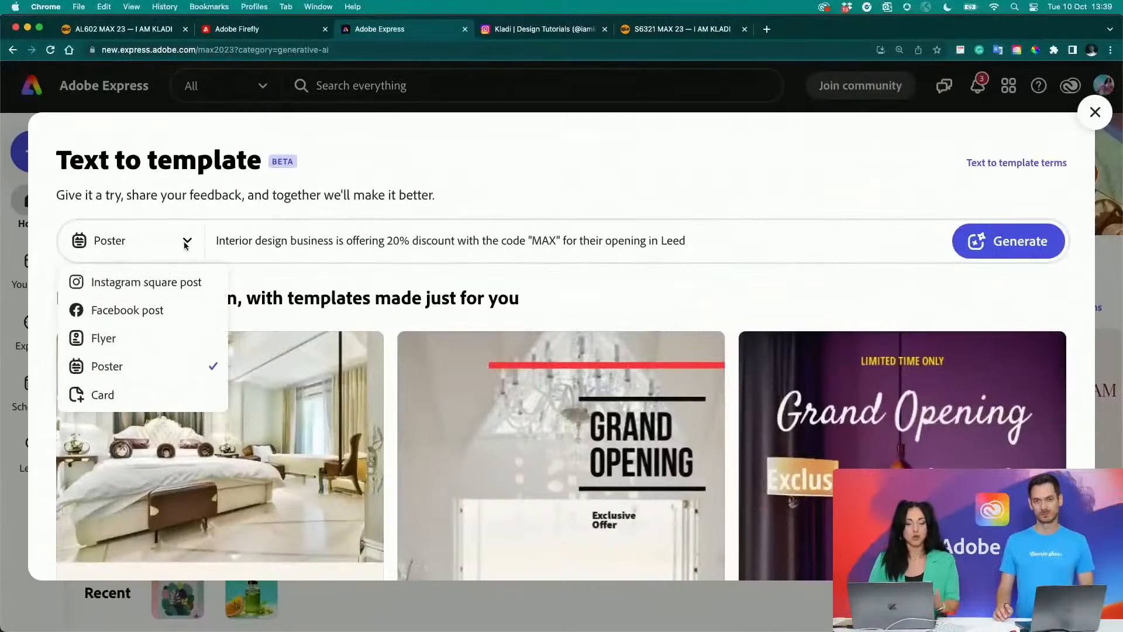
{"action": "left_click", "coordinate": [143, 281]}
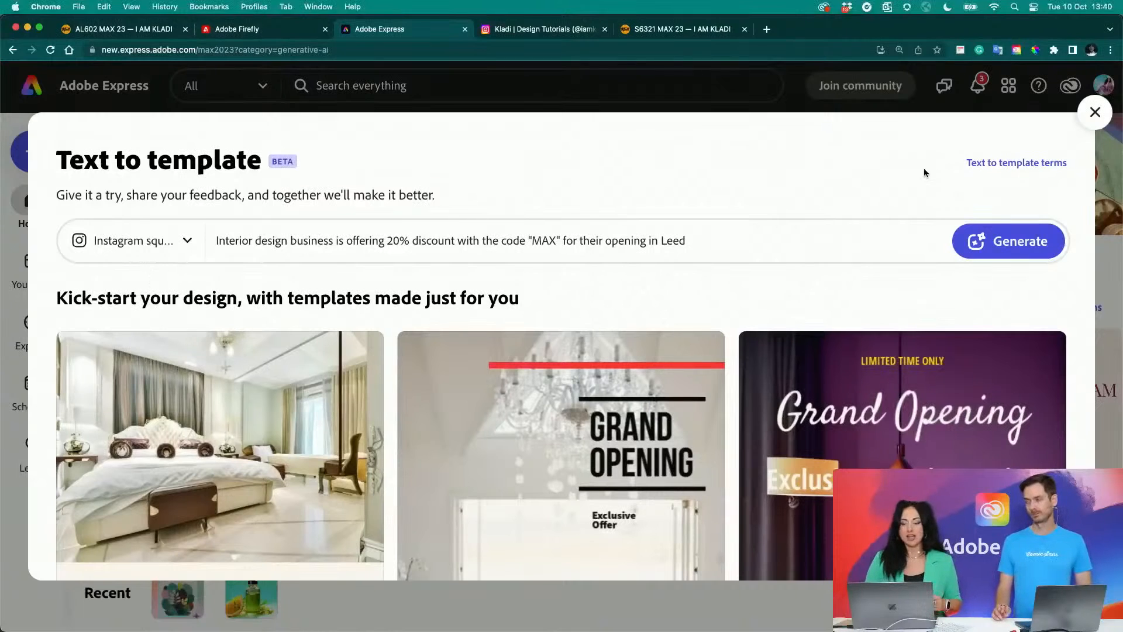
{"action": "left_click", "coordinate": [291, 243]}
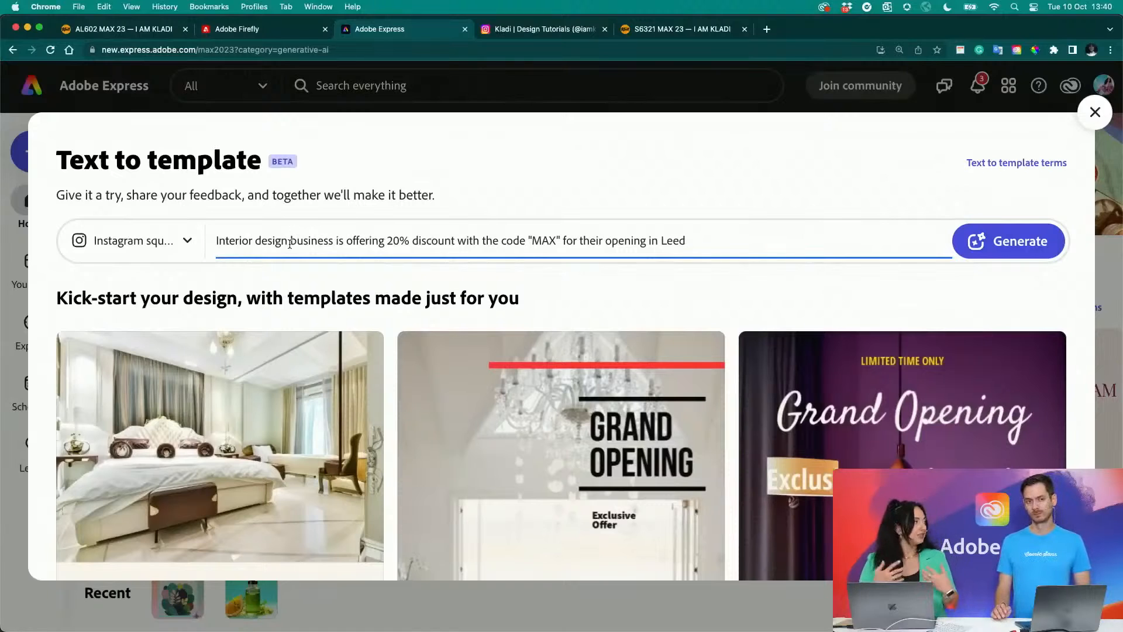
{"action": "type", "text": "DES"}
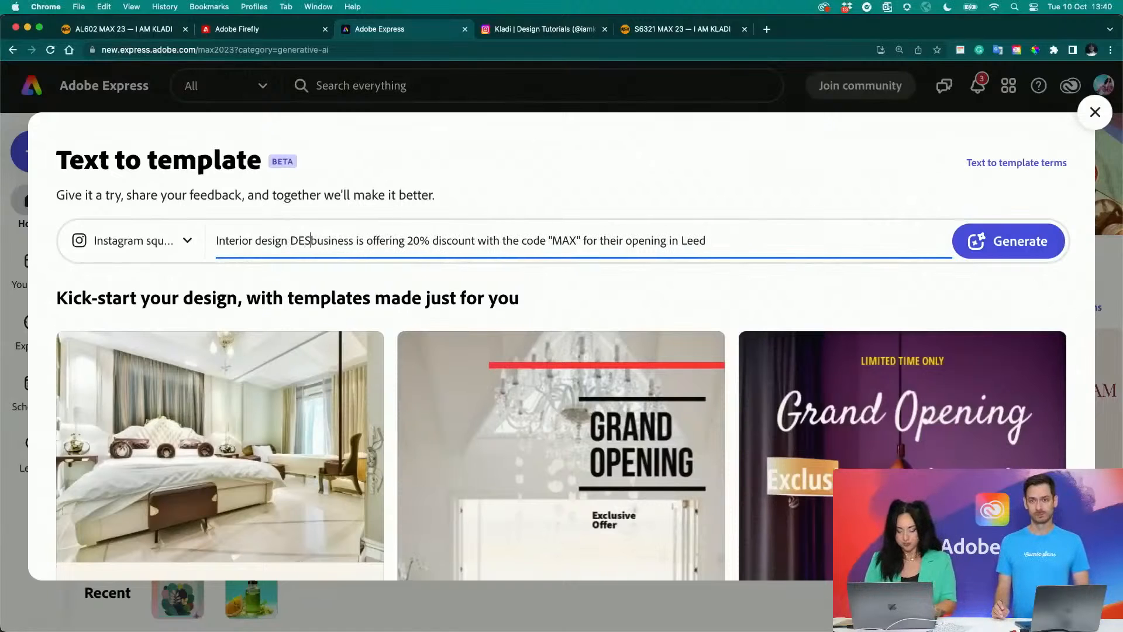
{"action": "type", "text": "IGN FYI"}
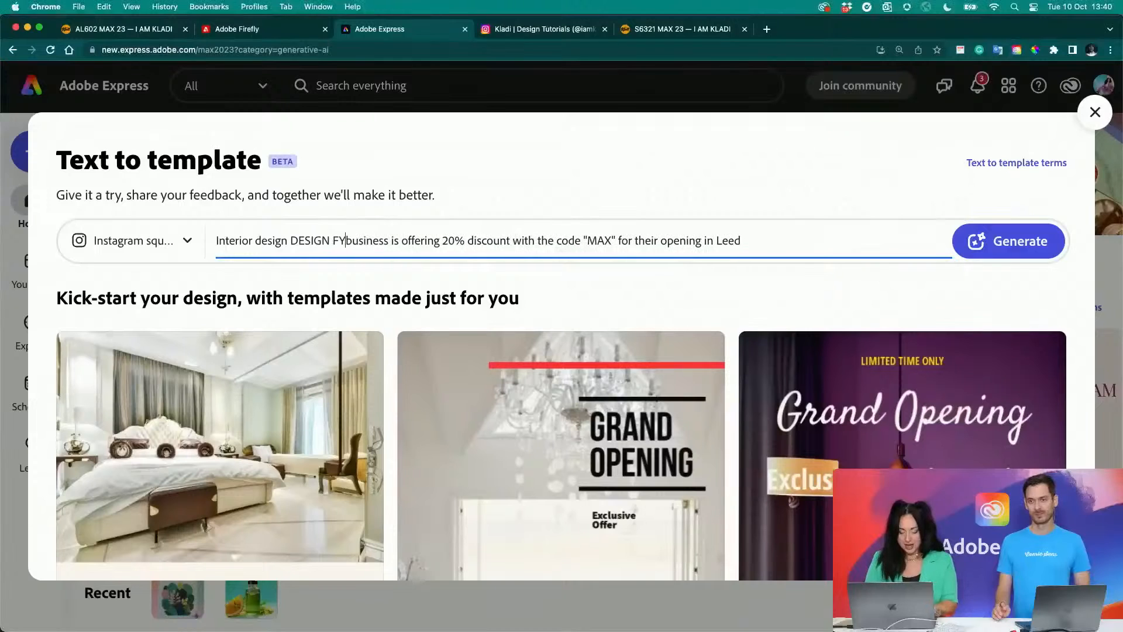
{"action": "left_click", "coordinate": [988, 241]}
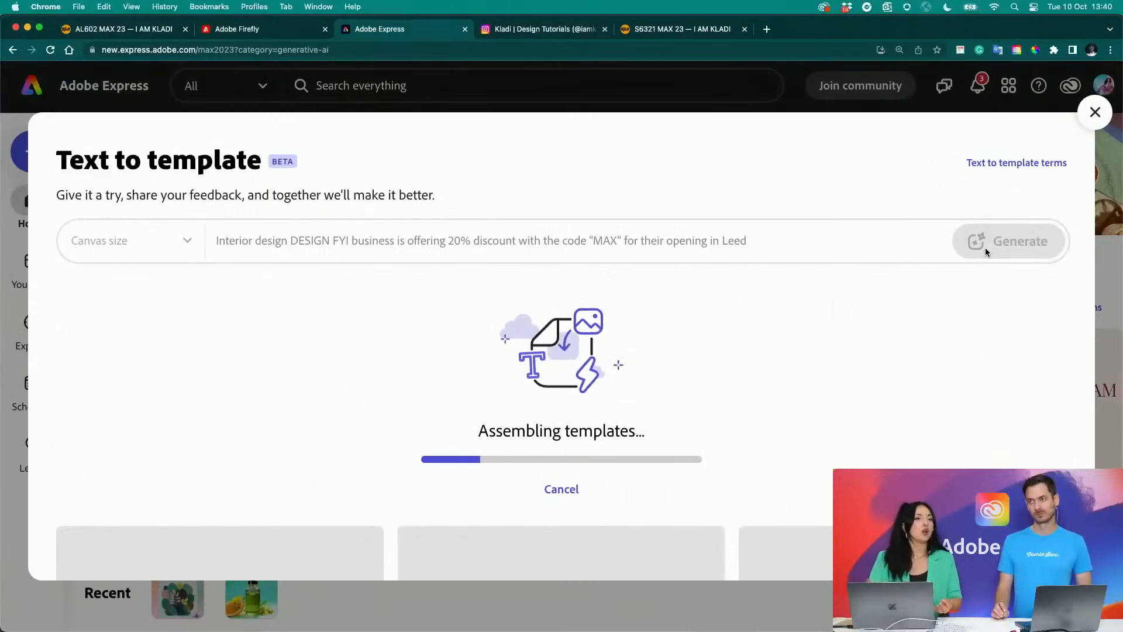
- Review the square post results and open the "Leeds Exclusive" bedroom template for editing
{"action": "scroll", "coordinate": [987, 253], "scroll_direction": "down", "scroll_amount": 6}
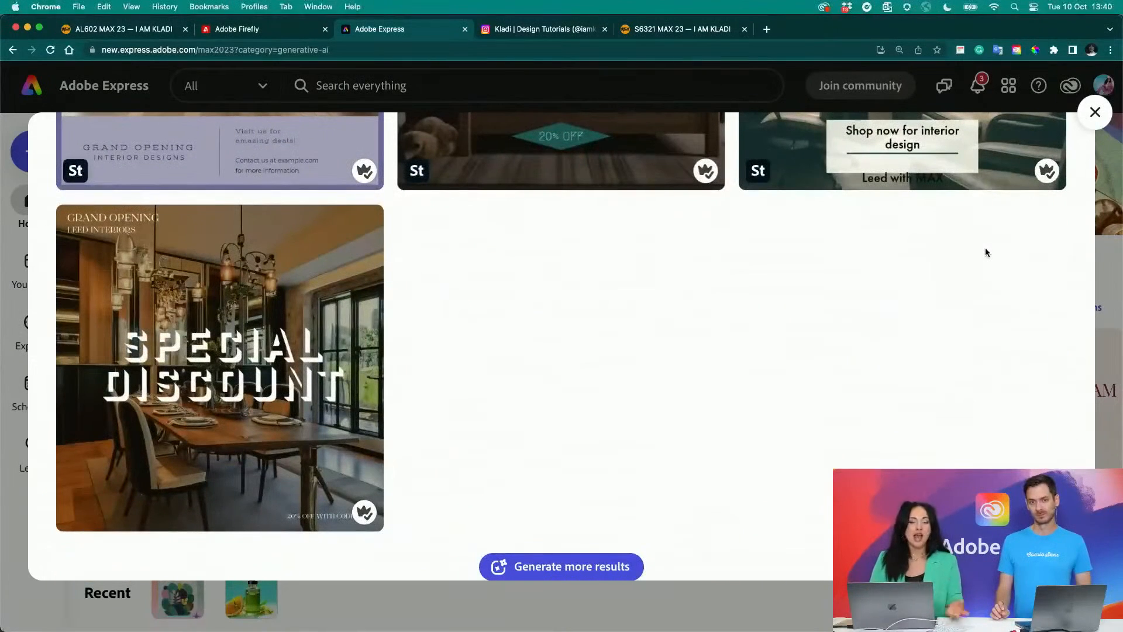
{"action": "mouse_move", "coordinate": [213, 229]}
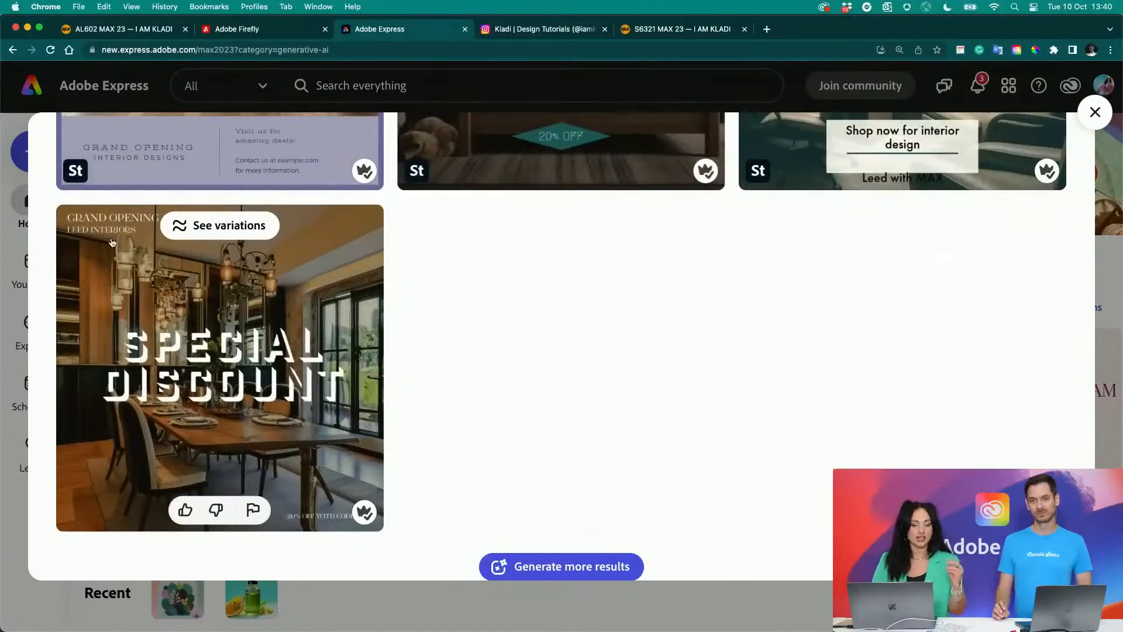
{"action": "scroll", "coordinate": [494, 359], "scroll_direction": "up", "scroll_amount": 5}
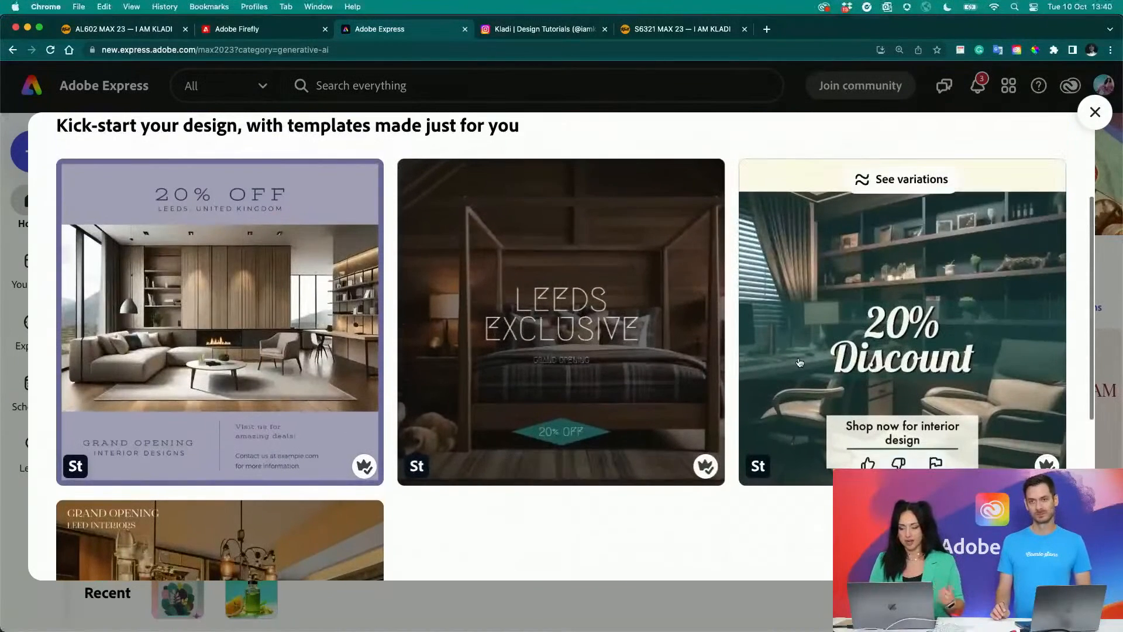
{"action": "mouse_move", "coordinate": [693, 308]}
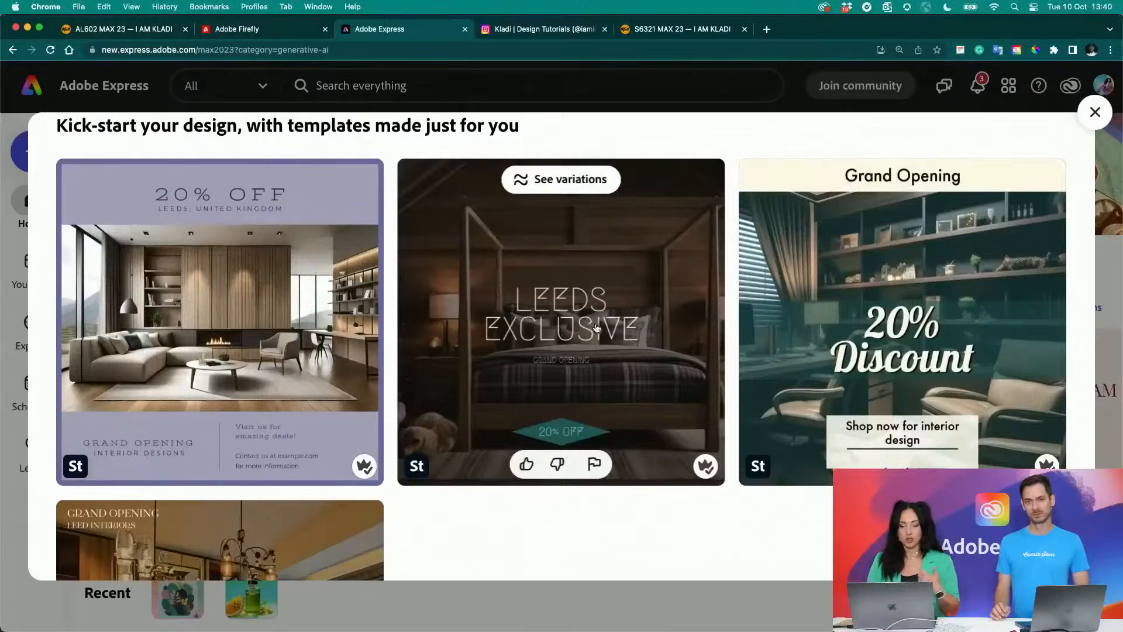
{"action": "left_click", "coordinate": [635, 308]}
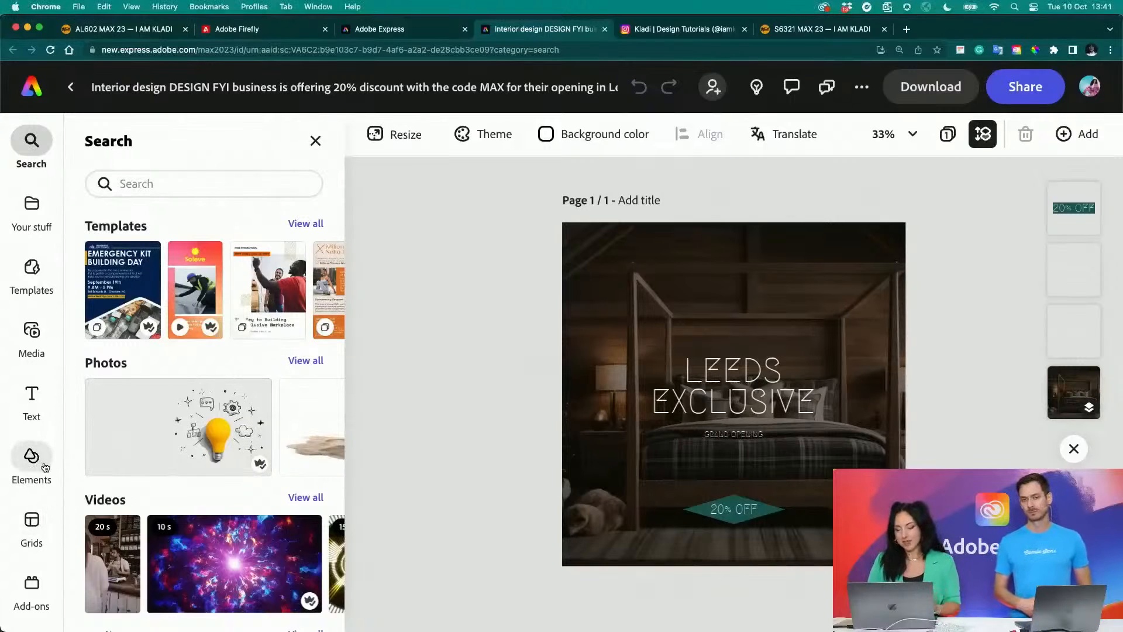
- Browse the stored files and the brand libraries, and open the "Kladi 2023" library
{"action": "left_click", "coordinate": [21, 229]}
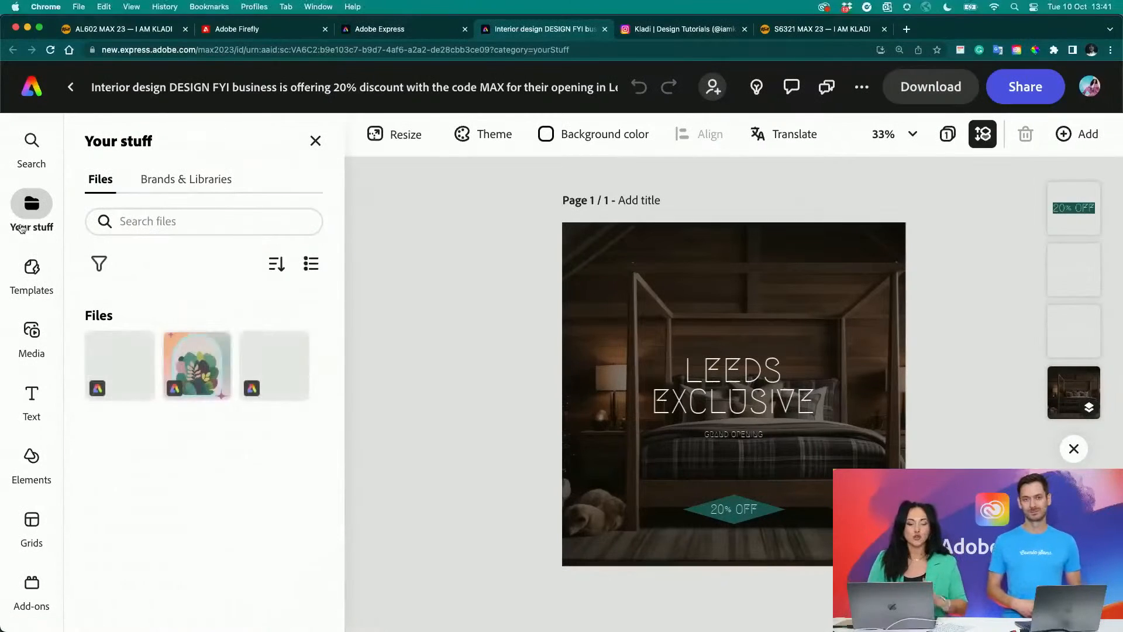
{"action": "left_click", "coordinate": [153, 181]}
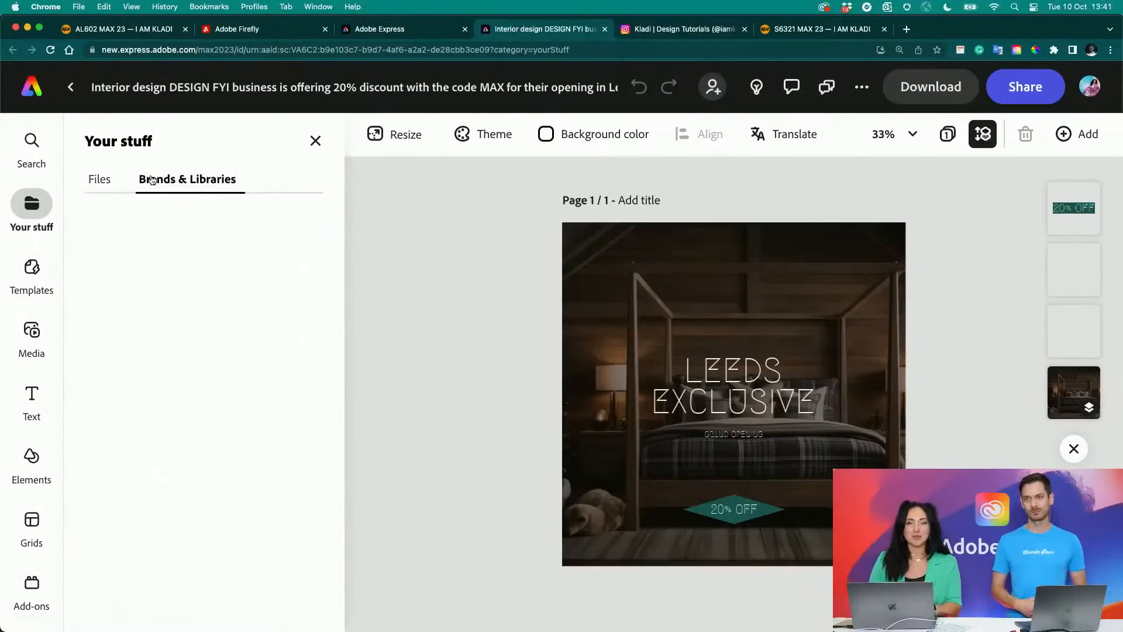
{"action": "left_click", "coordinate": [110, 183]}
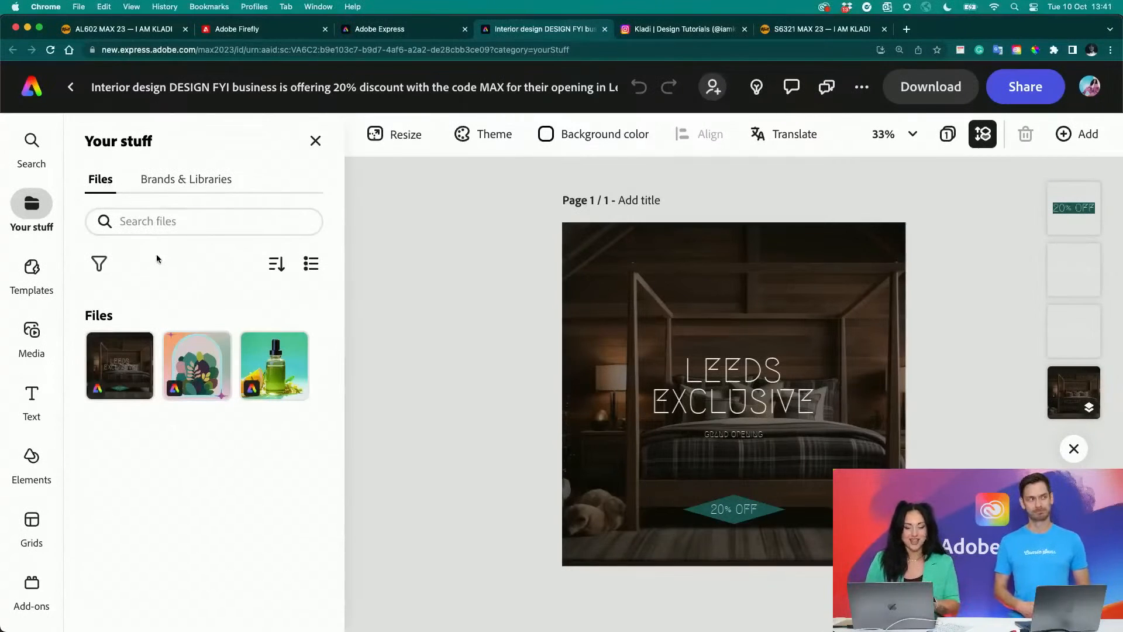
{"action": "left_click", "coordinate": [163, 180]}
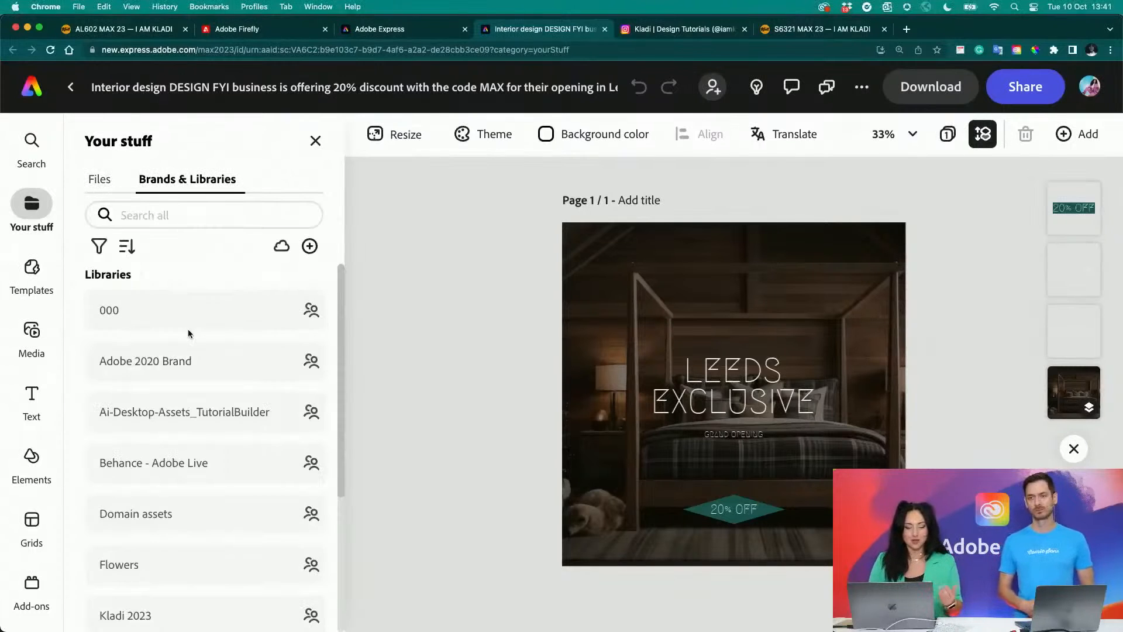
{"action": "scroll", "coordinate": [200, 390], "scroll_direction": "down", "scroll_amount": 2}
{"action": "scroll", "coordinate": [199, 384], "scroll_direction": "down", "scroll_amount": 3}
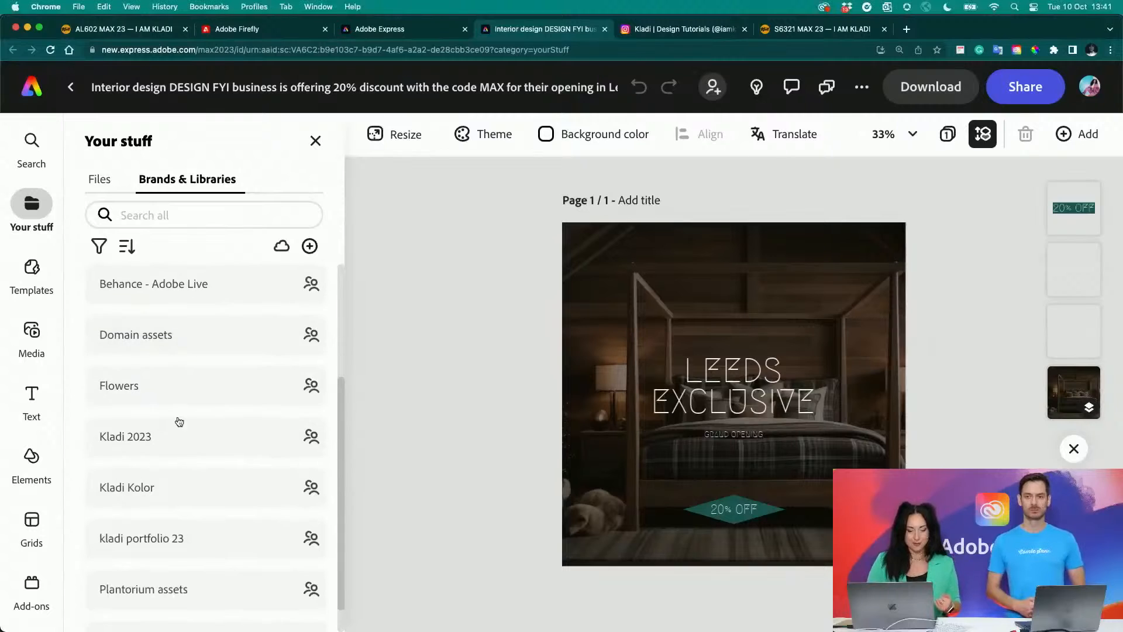
{"action": "left_click", "coordinate": [171, 440]}
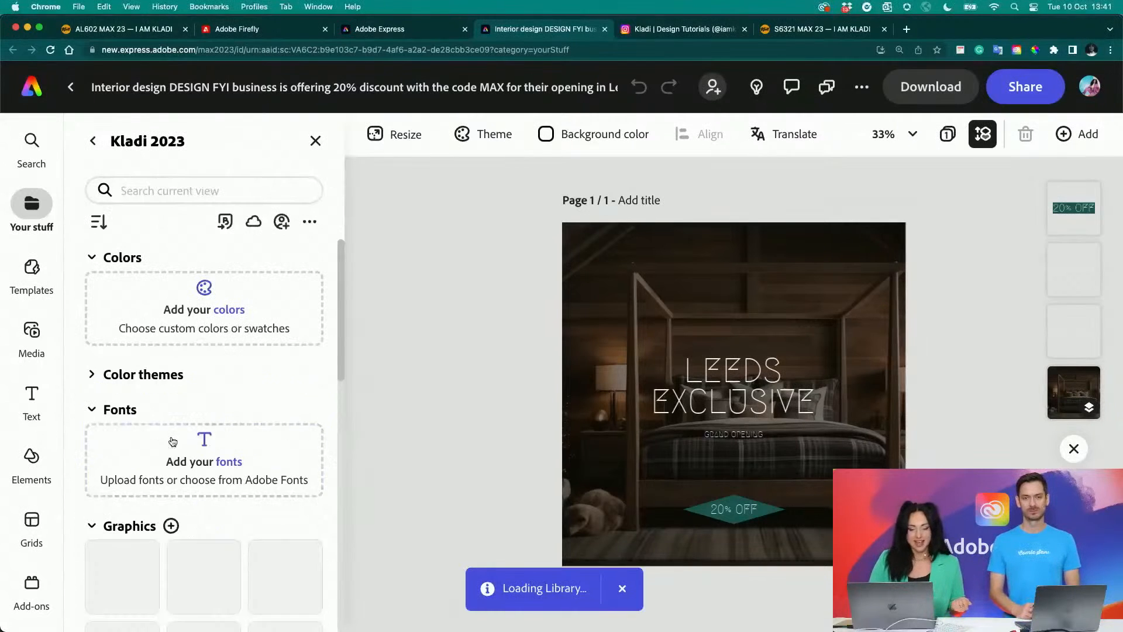
- Add the turquoise Kladi logo graphic "Artwork 2" to the design, place it above the "Leeds Exclusive" heading and deselect it
{"action": "scroll", "coordinate": [171, 440], "scroll_direction": "down", "scroll_amount": 2}
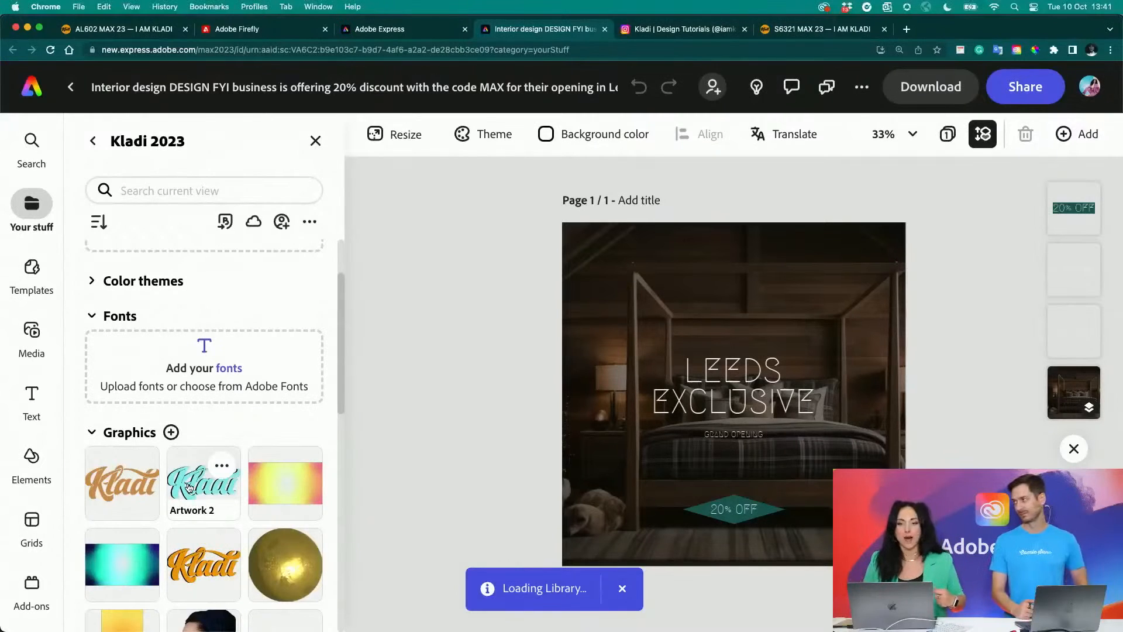
{"action": "left_click", "coordinate": [188, 487]}
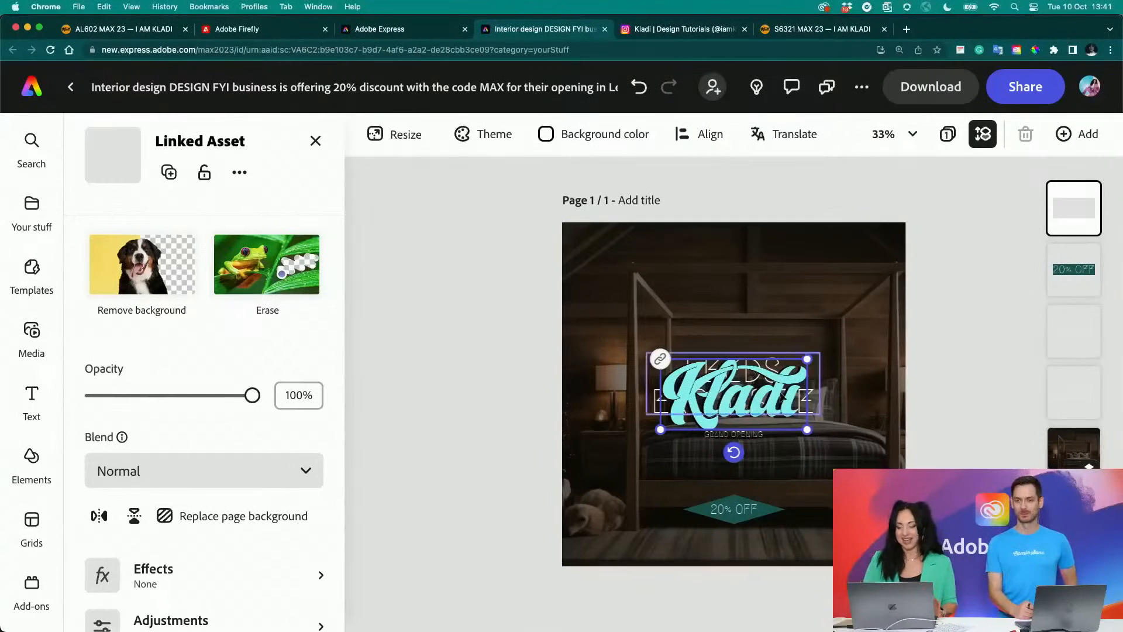
{"action": "left_click_drag", "start_coordinate": [751, 372], "coordinate": [756, 298]}
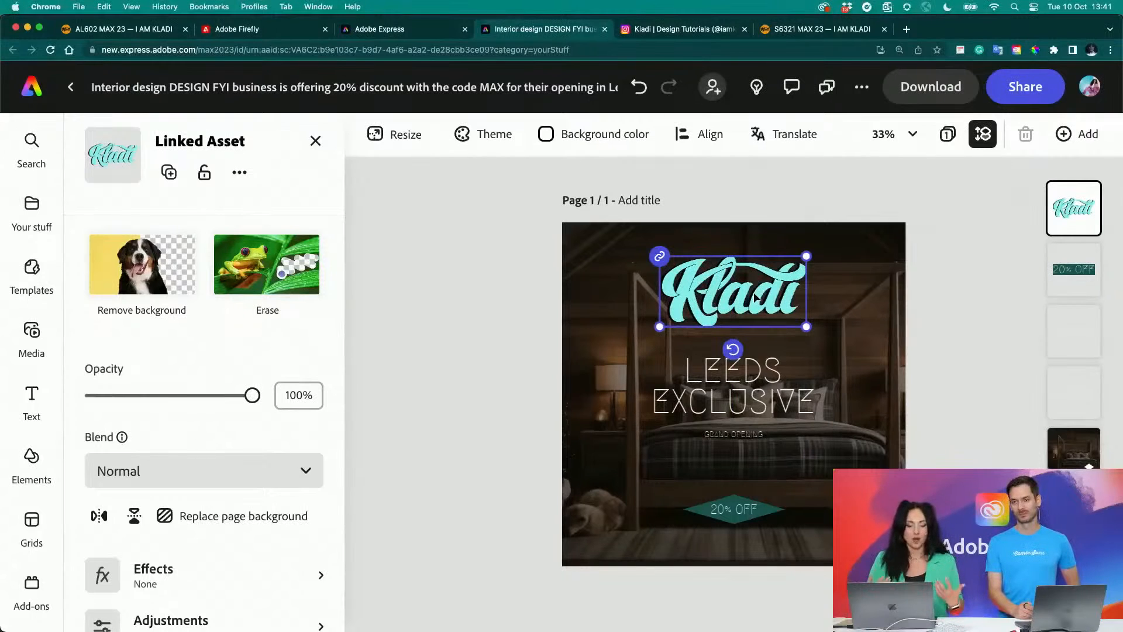
{"action": "left_click", "coordinate": [514, 371]}
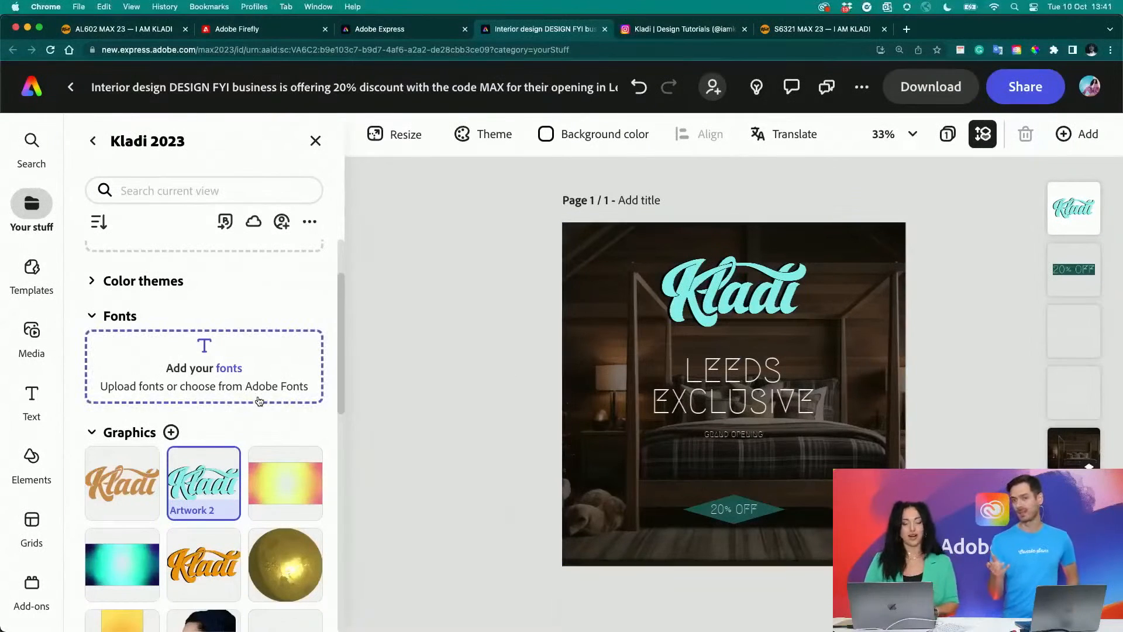
- Look through the rest of the "Kladi 2023" library and inspect the logo, "20% OFF" text and background image layers
{"action": "scroll", "coordinate": [257, 395], "scroll_direction": "down", "scroll_amount": 10}
{"action": "scroll", "coordinate": [257, 395], "scroll_direction": "down", "scroll_amount": 1}
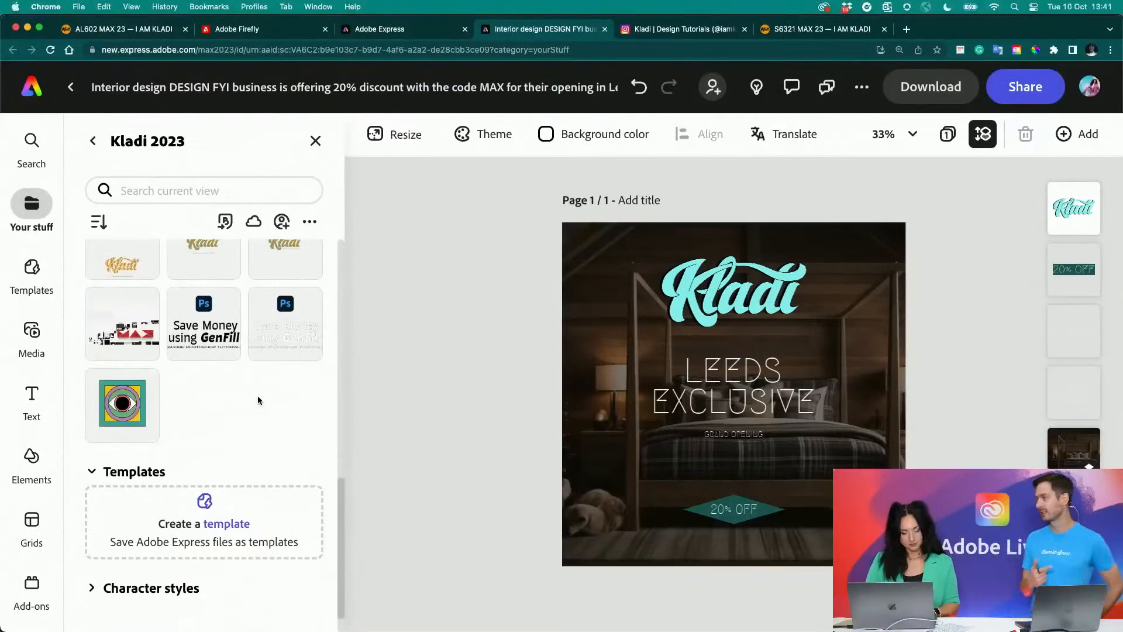
{"action": "left_click", "coordinate": [706, 285]}
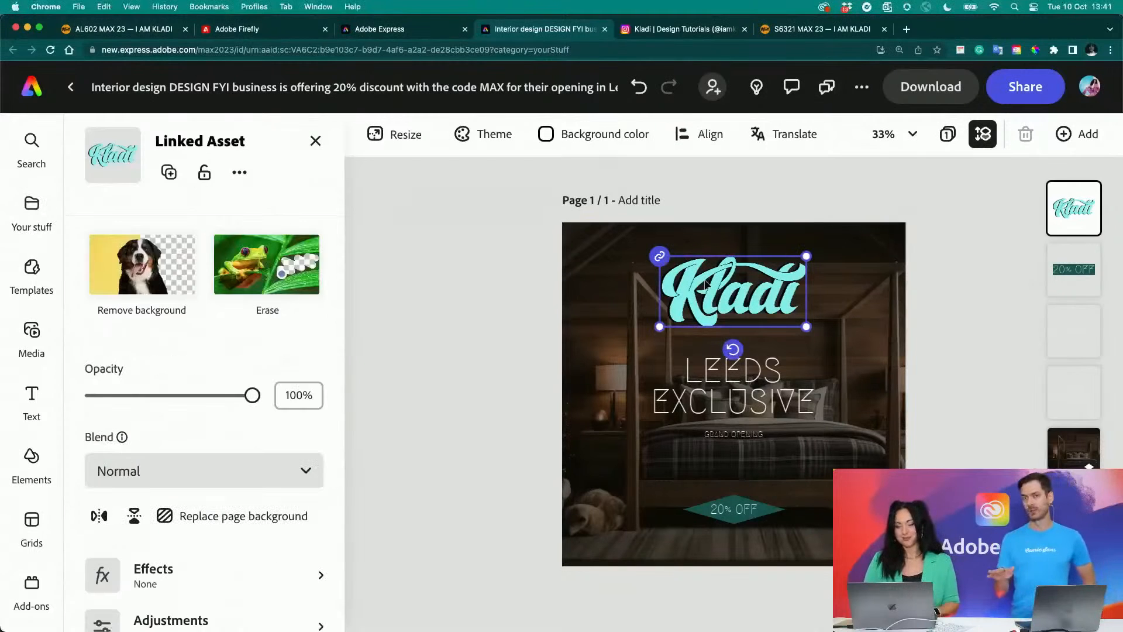
{"action": "left_click", "coordinate": [1055, 254]}
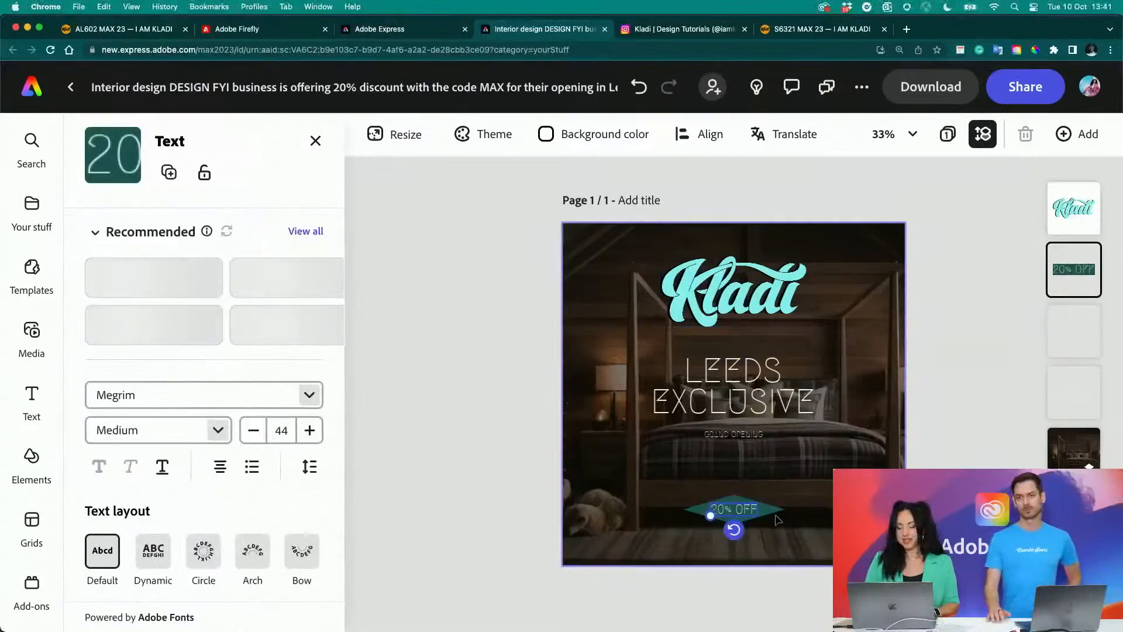
{"action": "left_click", "coordinate": [1061, 446]}
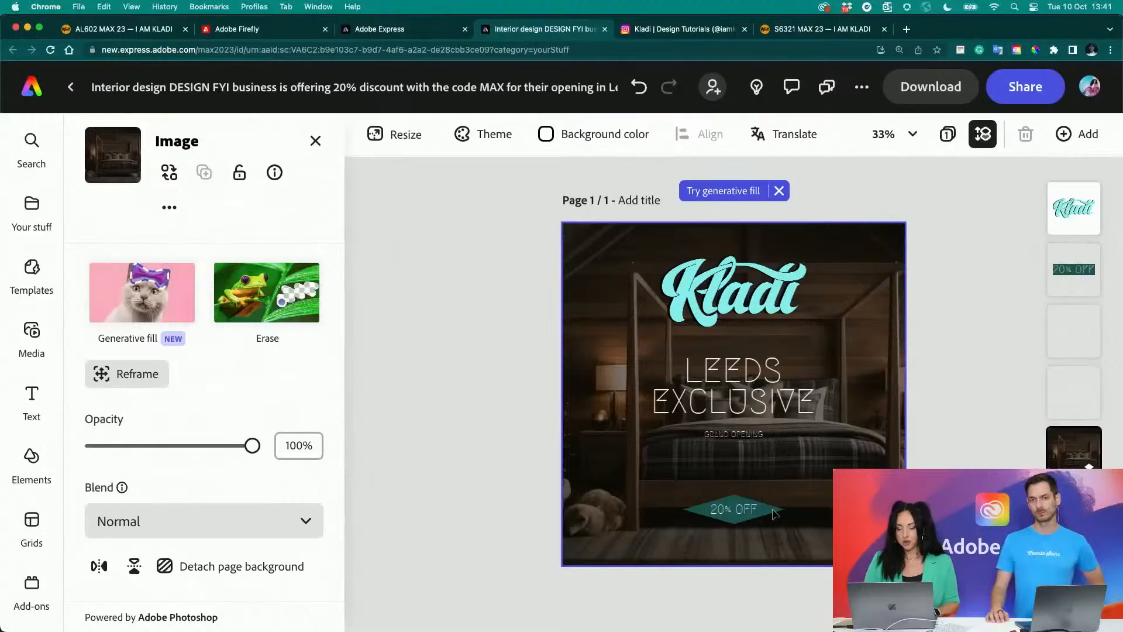
{"action": "left_click", "coordinate": [1056, 248]}
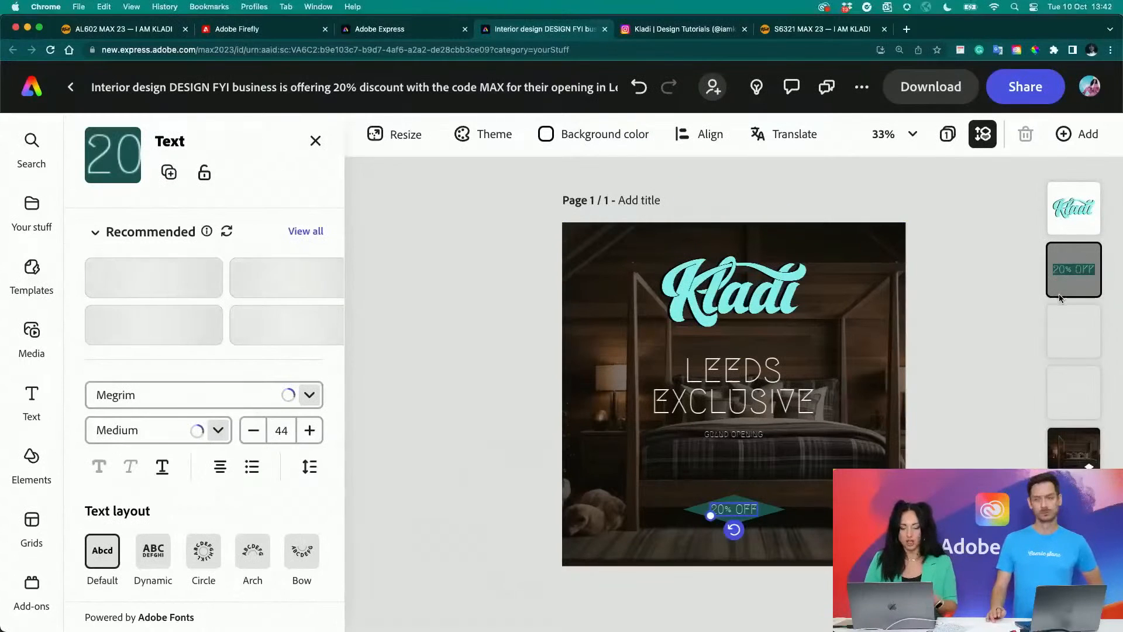
- View the In animations available for the Kladi logo without applying one, and deselect the logo
{"action": "left_click", "coordinate": [679, 266]}
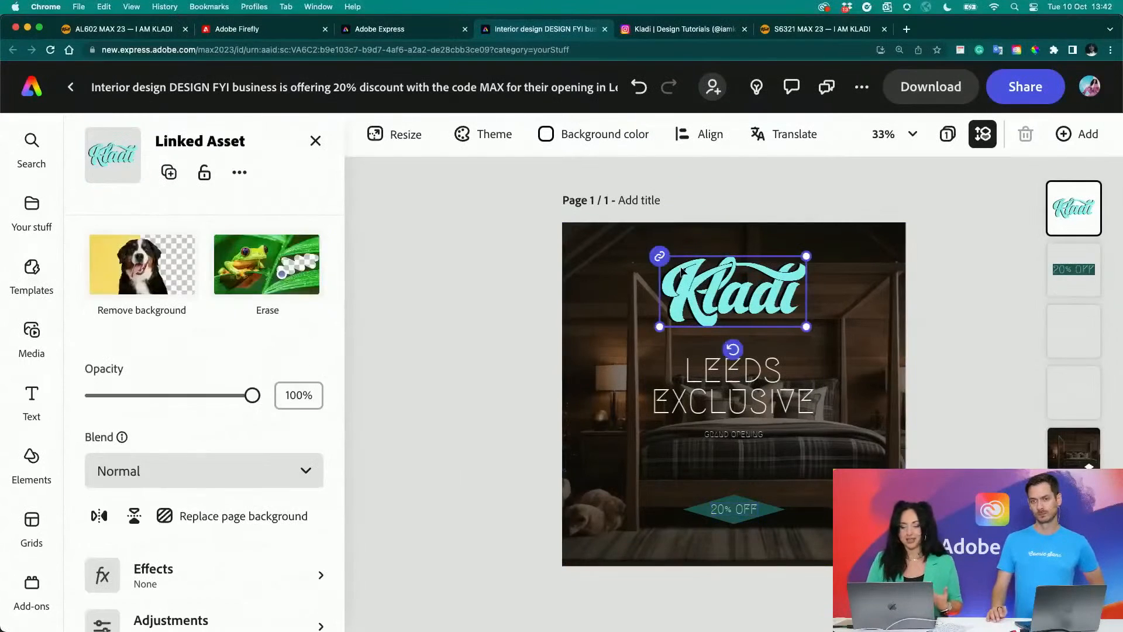
{"action": "scroll", "coordinate": [145, 468], "scroll_direction": "down", "scroll_amount": 1}
{"action": "left_click", "coordinate": [142, 560]}
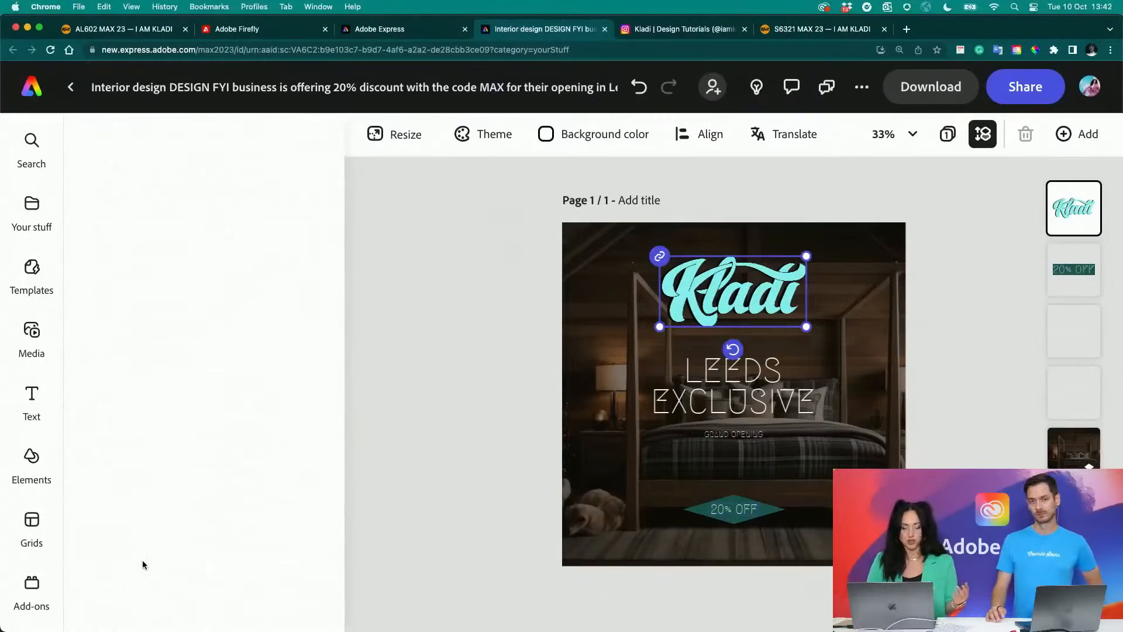
{"action": "left_click", "coordinate": [125, 234]}
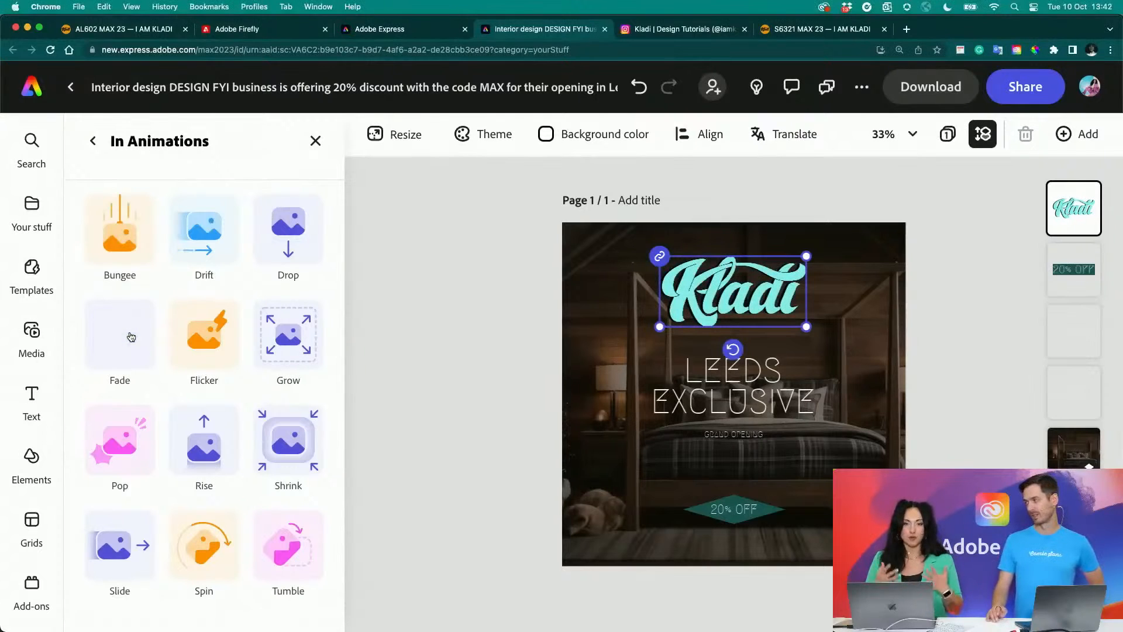
{"action": "left_click", "coordinate": [442, 301]}
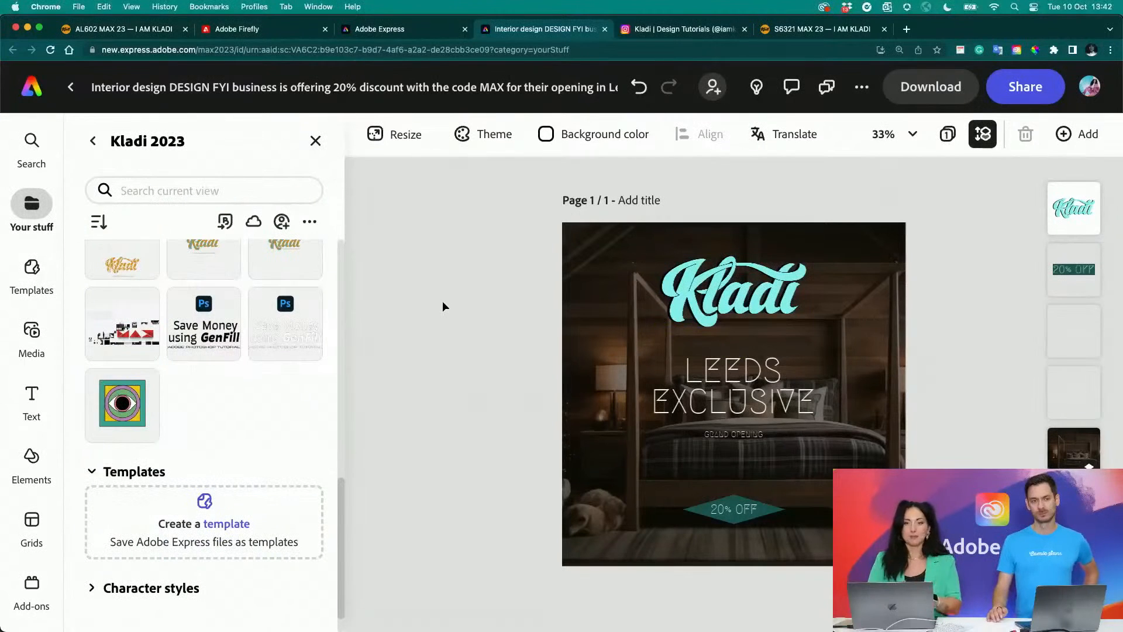
- Duplicate the page and translate it from English into Italian and Simplified Chinese
{"action": "left_click", "coordinate": [760, 135]}
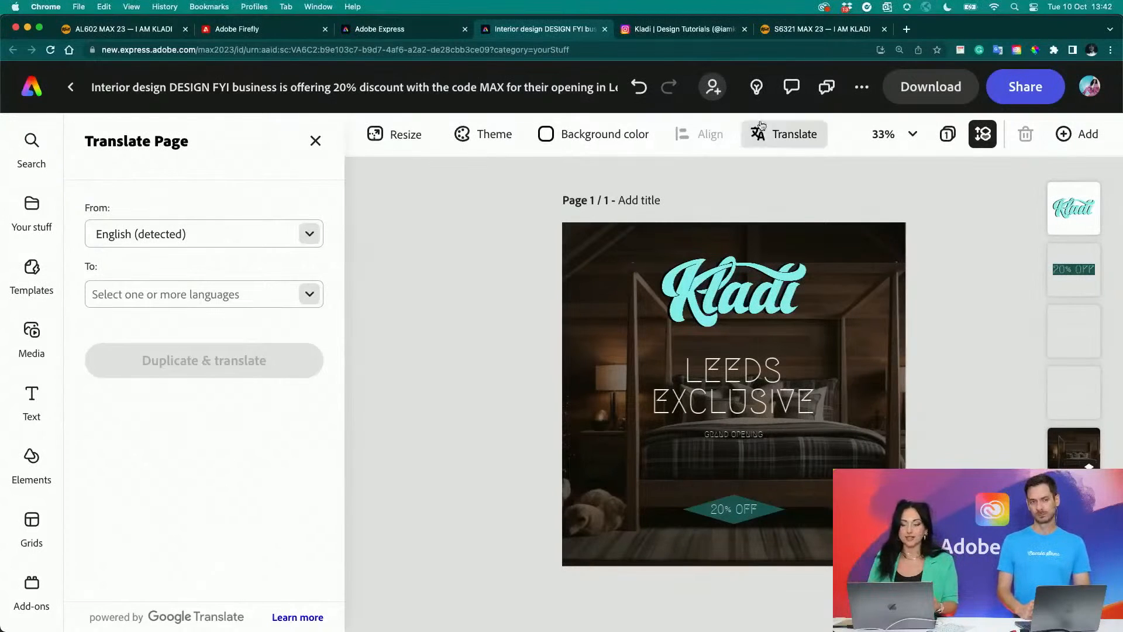
{"action": "left_click", "coordinate": [157, 296]}
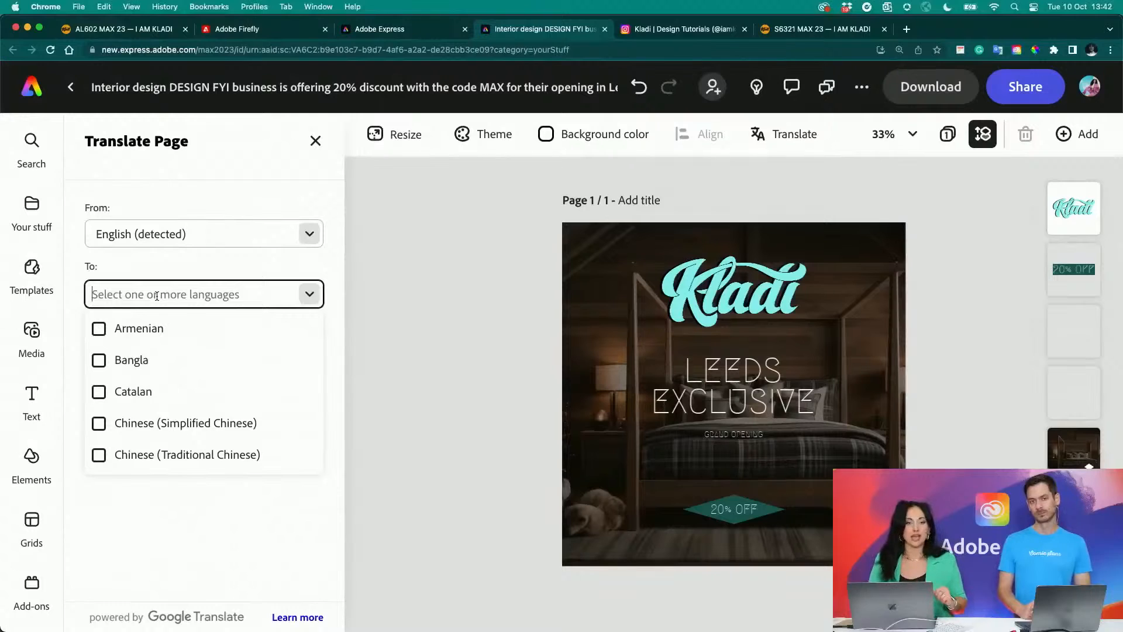
{"action": "type", "text": "I"}
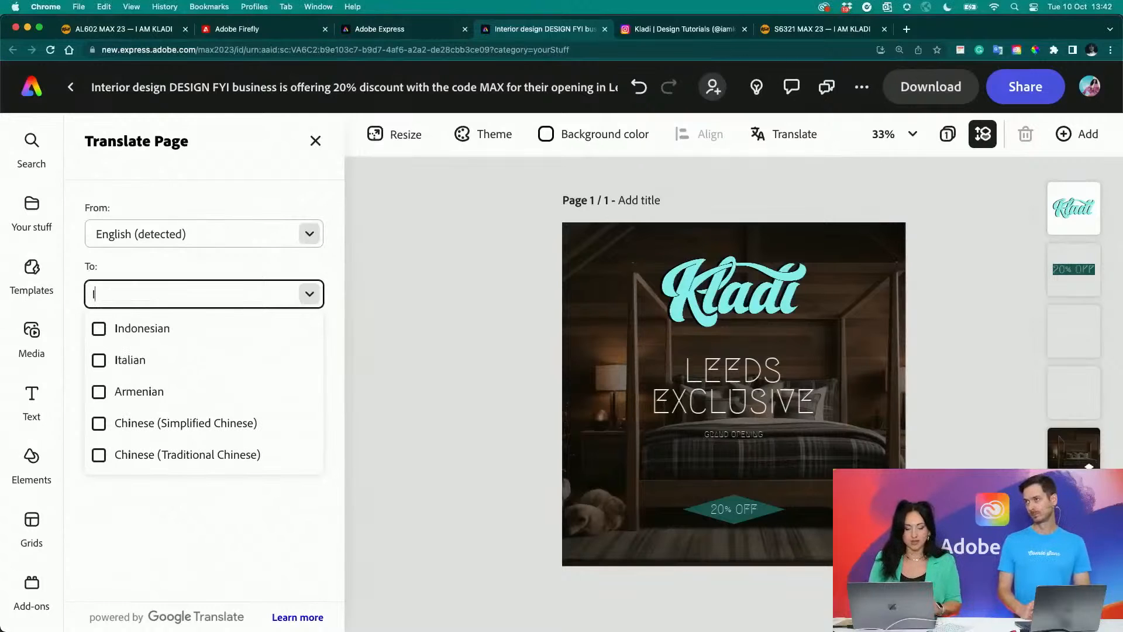
{"action": "left_click", "coordinate": [101, 361]}
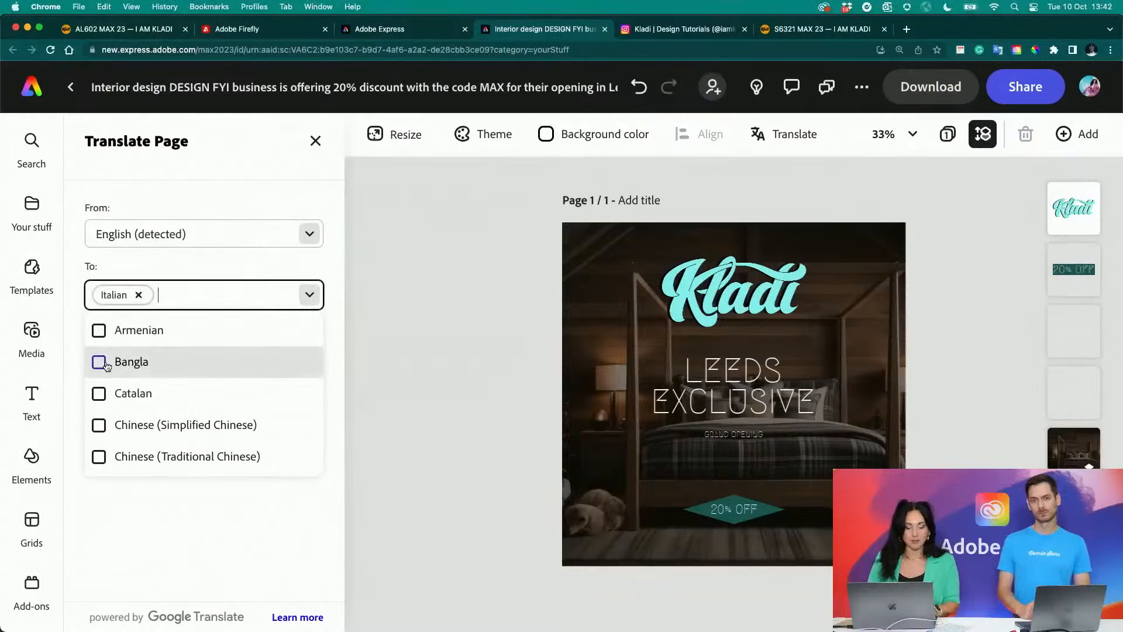
{"action": "left_click", "coordinate": [118, 427]}
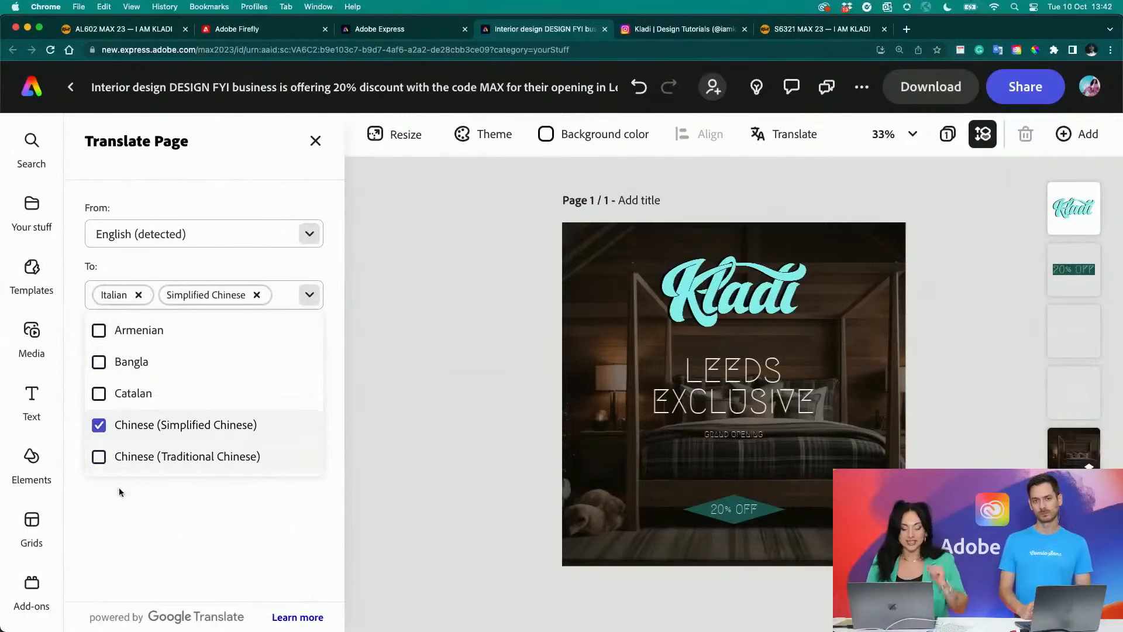
{"action": "left_click", "coordinate": [139, 522]}
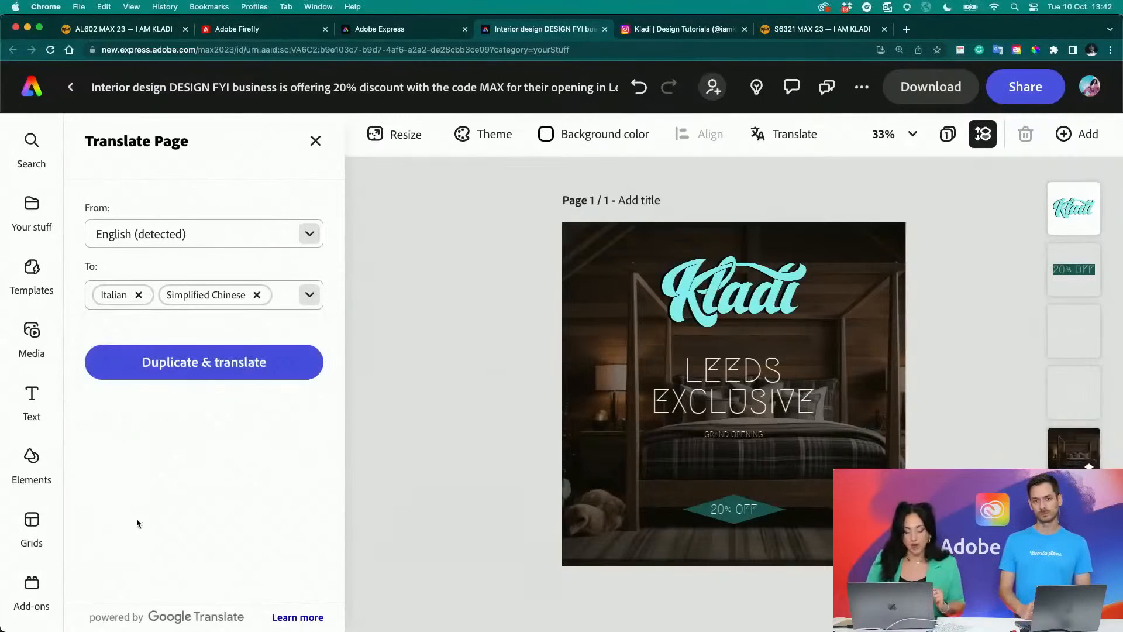
{"action": "left_click", "coordinate": [209, 371]}
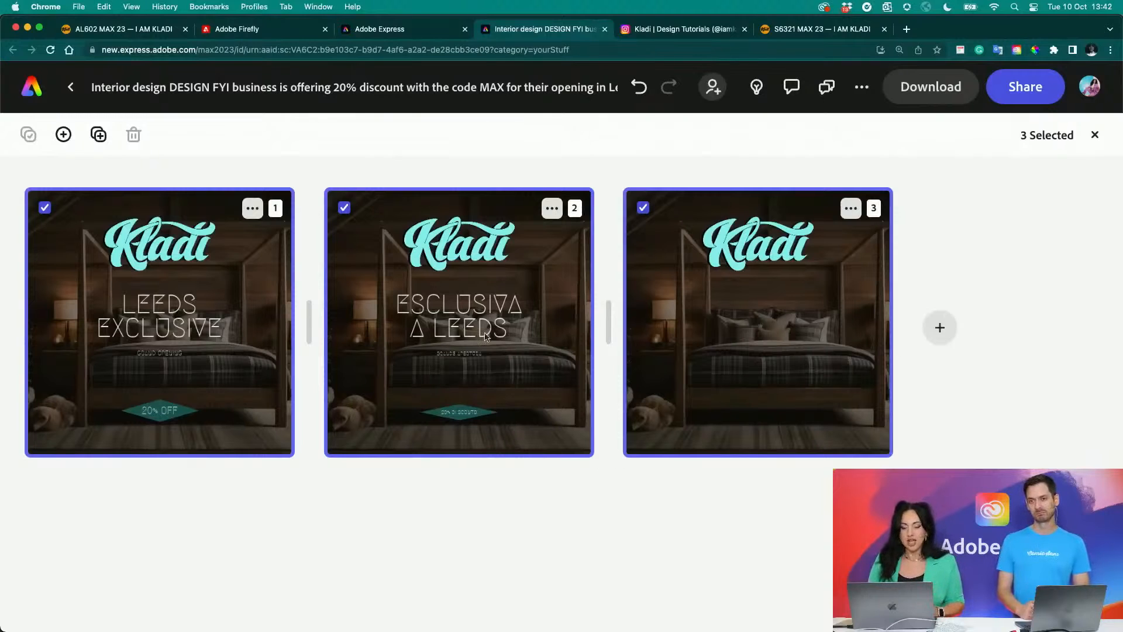
- Select the Italian page, check the iamkladi.com/aigenai page and return to the design
{"action": "left_click", "coordinate": [486, 313]}
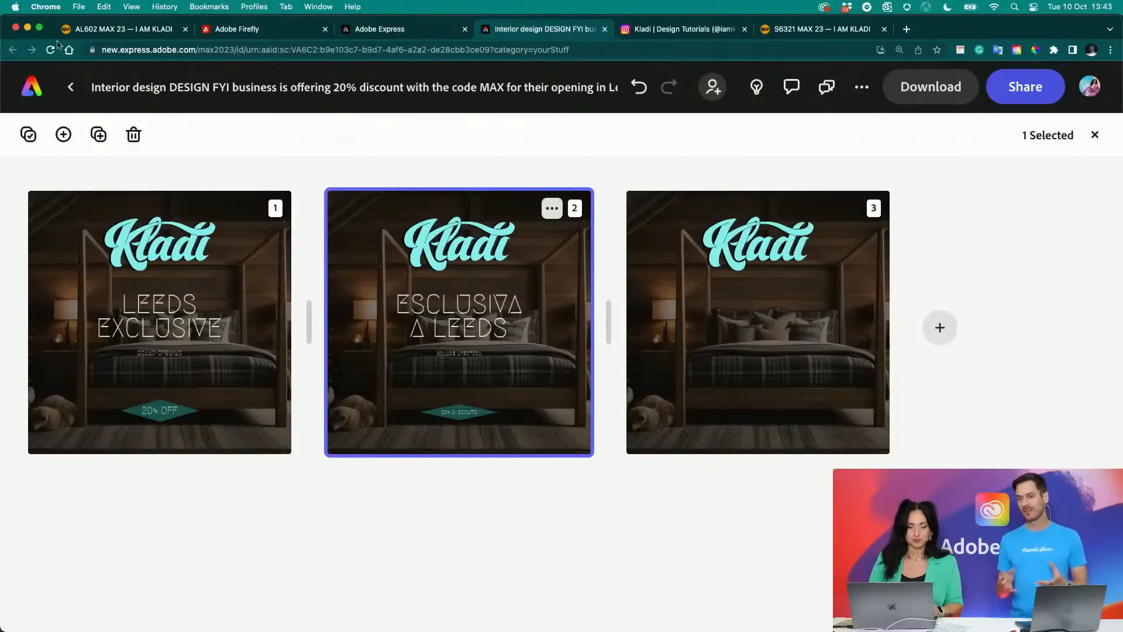
{"action": "left_click", "coordinate": [103, 32]}
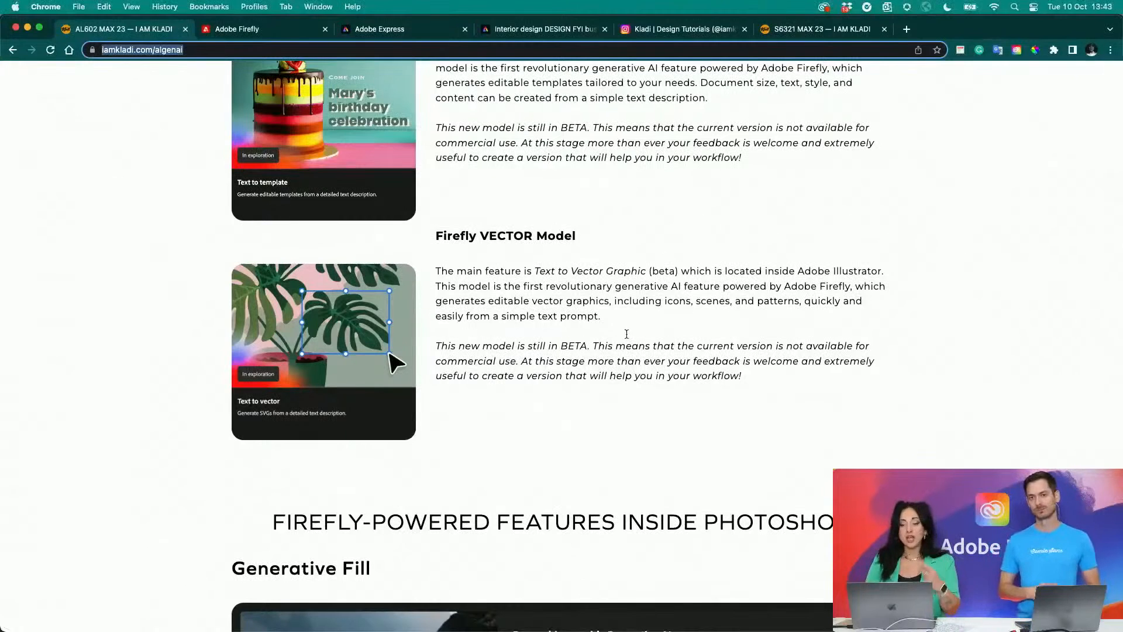
{"action": "left_click", "coordinate": [548, 37]}
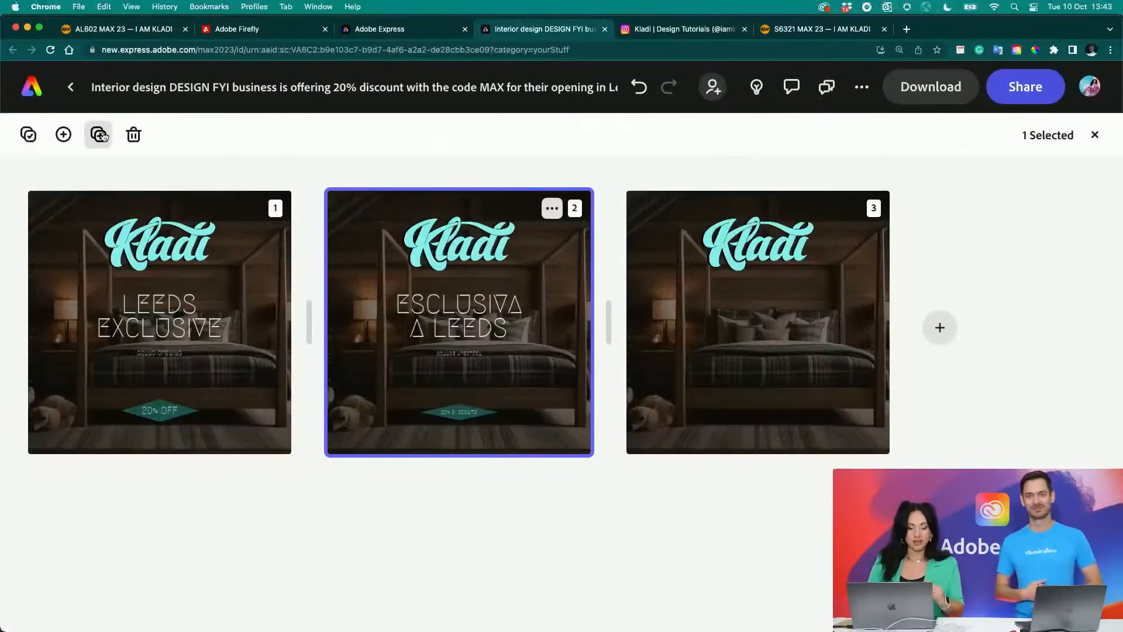
- Open the English page from the page overview and set the "Leeds Exclusive" heading's font to Aaux Next Light
{"action": "left_click", "coordinate": [125, 317]}
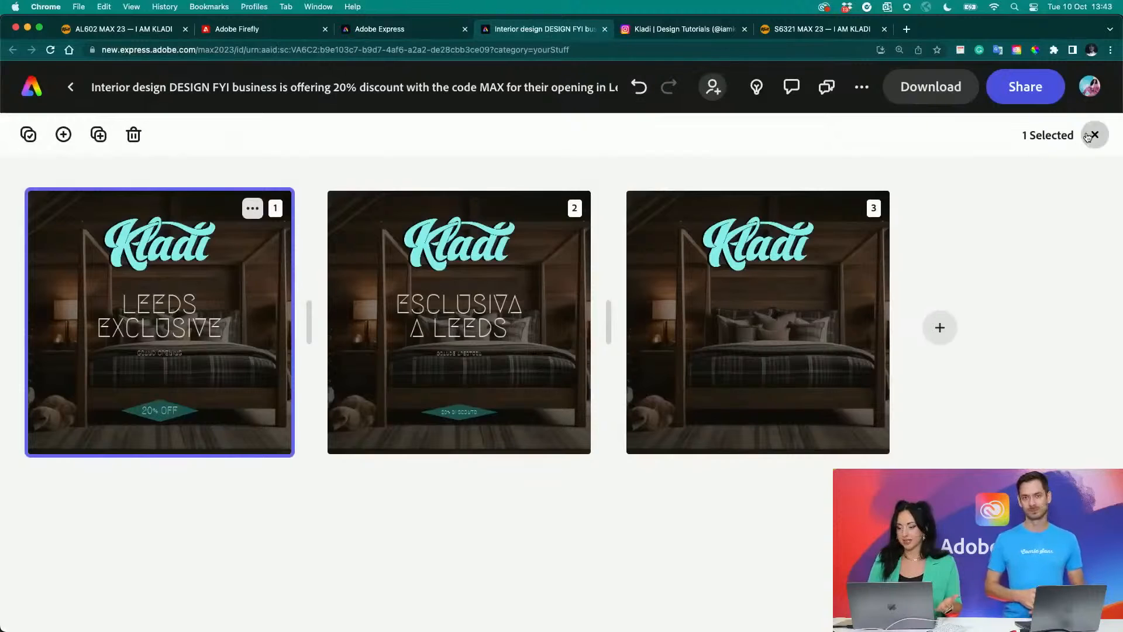
{"action": "left_click", "coordinate": [1094, 134]}
{"action": "left_click", "coordinate": [792, 383]}
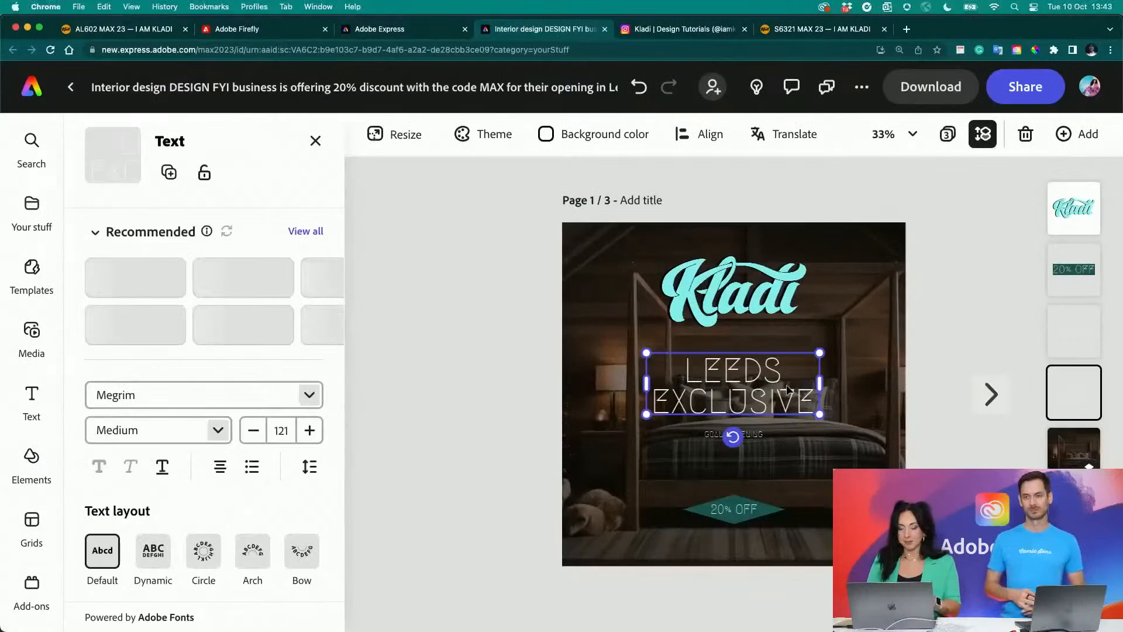
{"action": "left_click", "coordinate": [310, 396]}
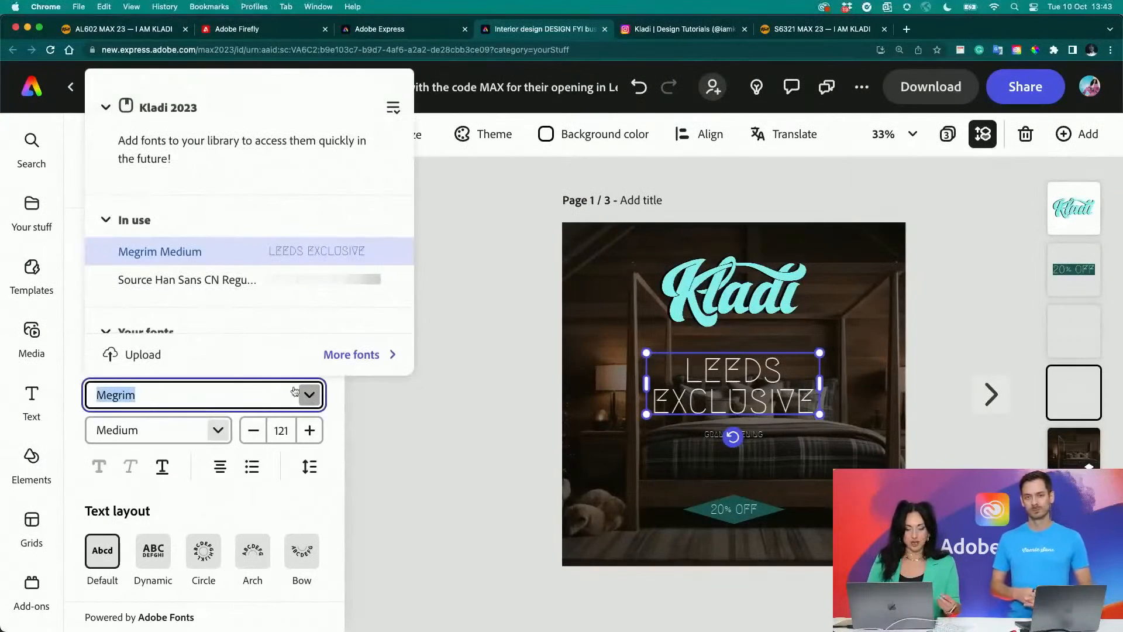
{"action": "scroll", "coordinate": [257, 286], "scroll_direction": "down", "scroll_amount": 2}
{"action": "scroll", "coordinate": [258, 286], "scroll_direction": "down", "scroll_amount": 2}
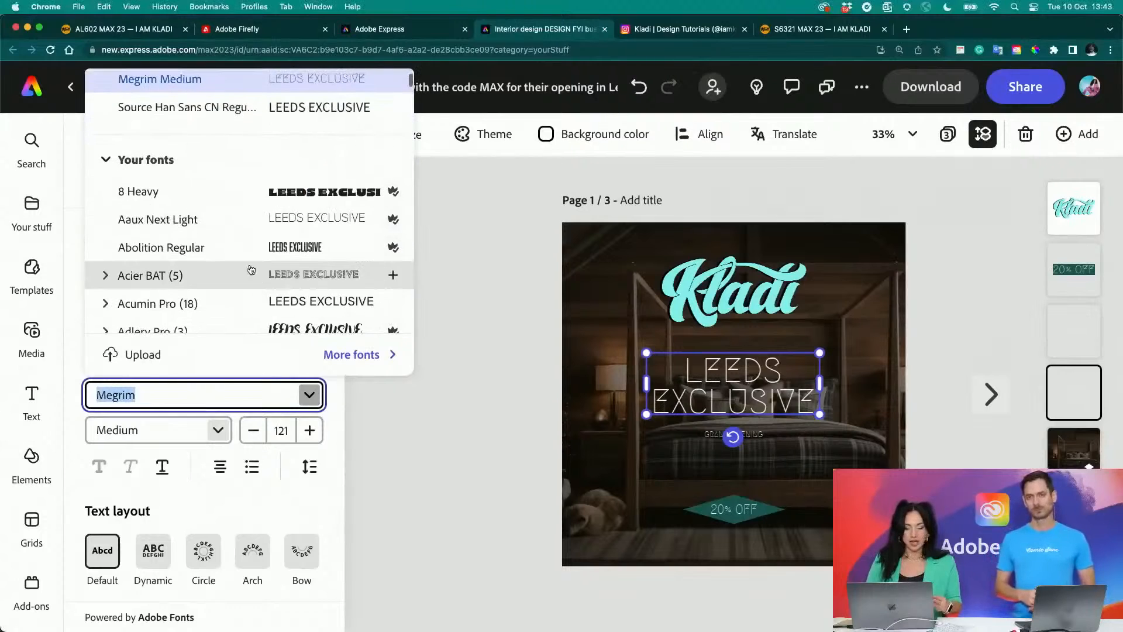
{"action": "left_click", "coordinate": [243, 218]}
{"action": "left_click", "coordinate": [457, 354]}
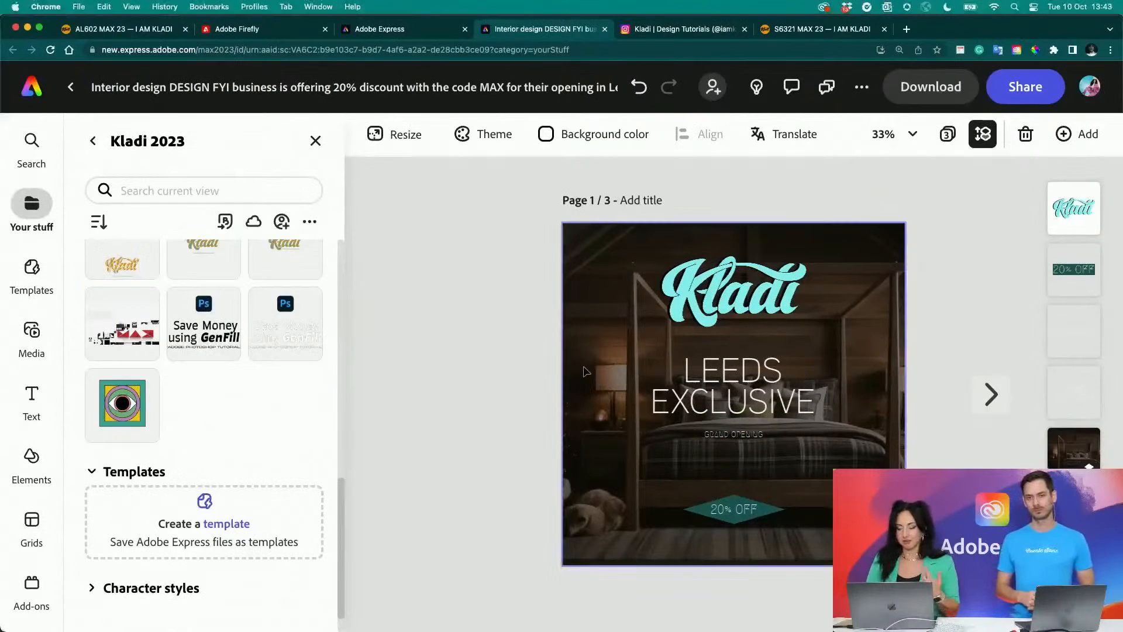
- Duplicate the English page and translate it into Simplified Chinese only
{"action": "left_click", "coordinate": [585, 368]}
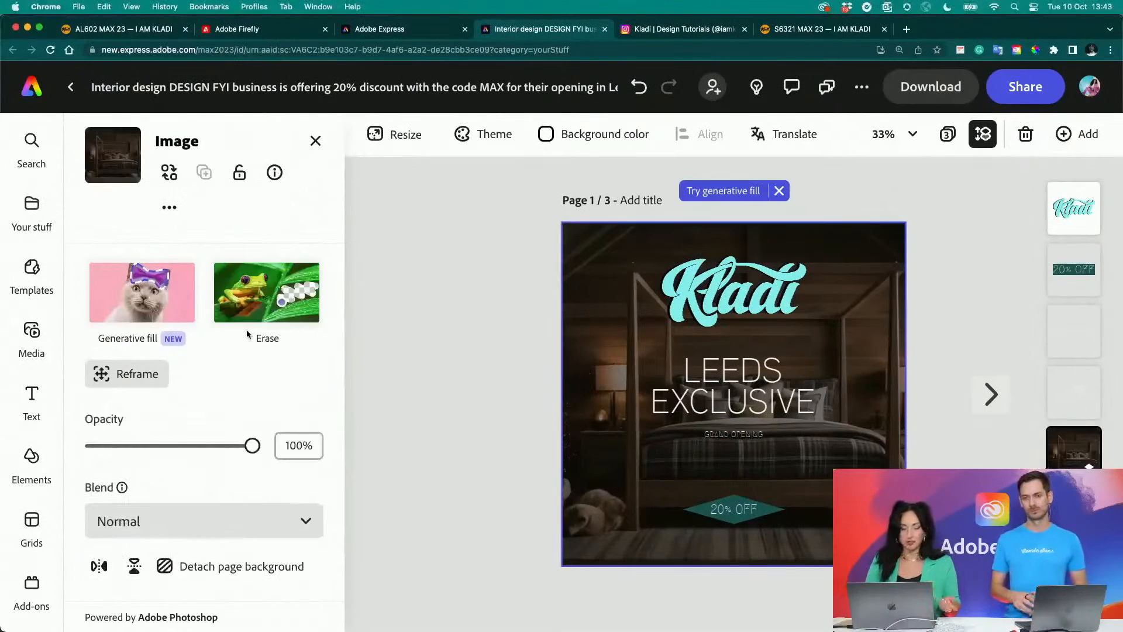
{"action": "left_click", "coordinate": [476, 383]}
{"action": "left_click", "coordinate": [791, 135]}
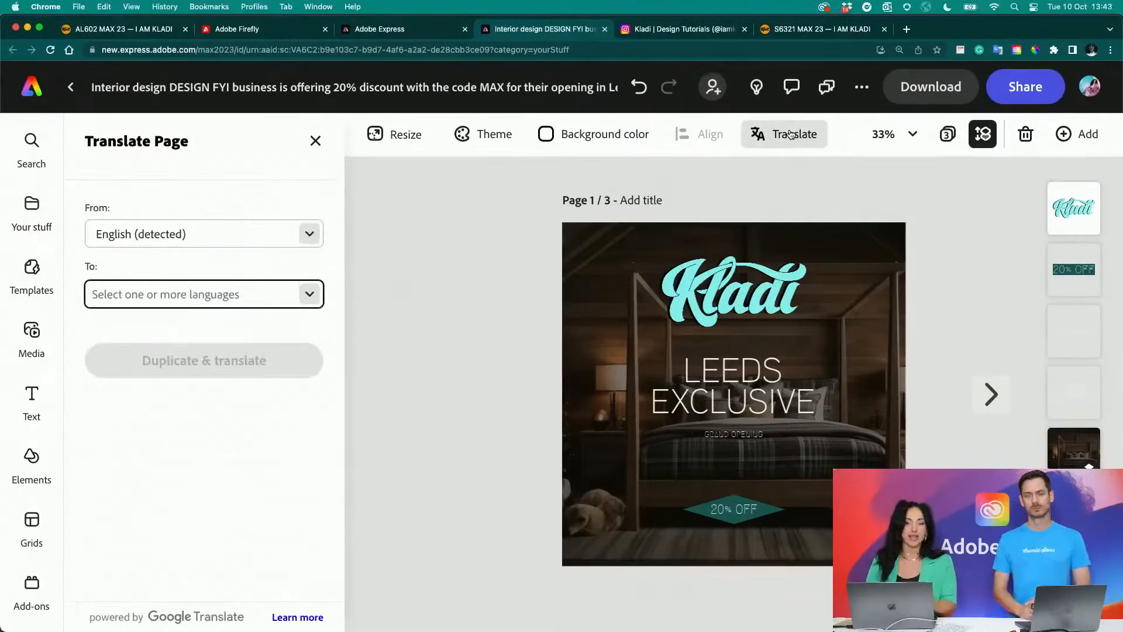
{"action": "left_click", "coordinate": [203, 290]}
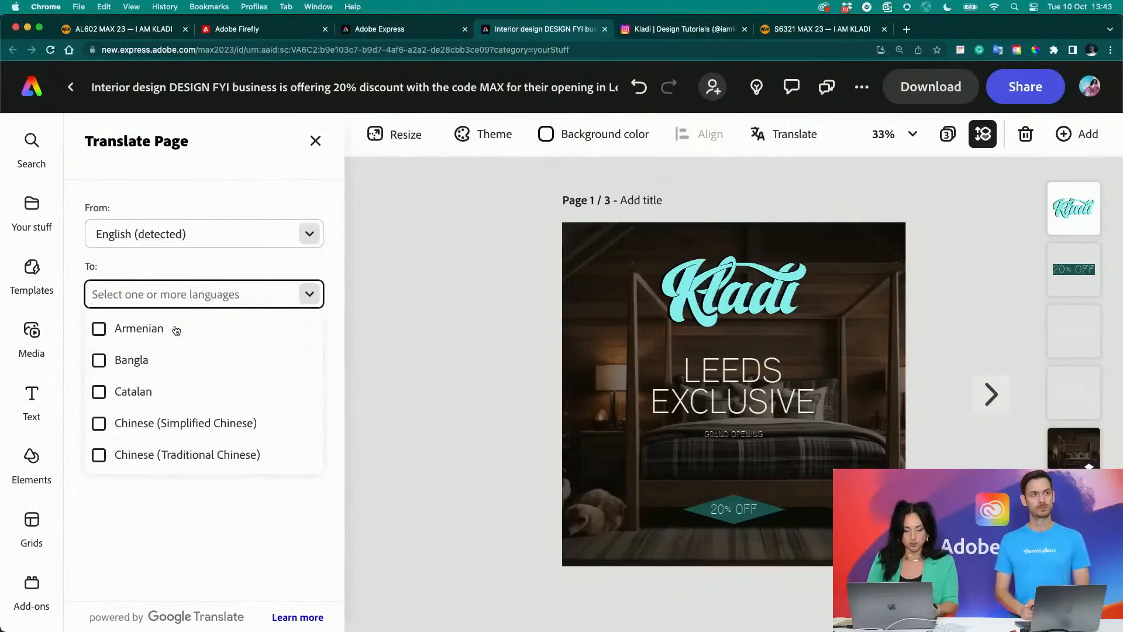
{"action": "left_click", "coordinate": [143, 422]}
{"action": "left_click", "coordinate": [250, 564]}
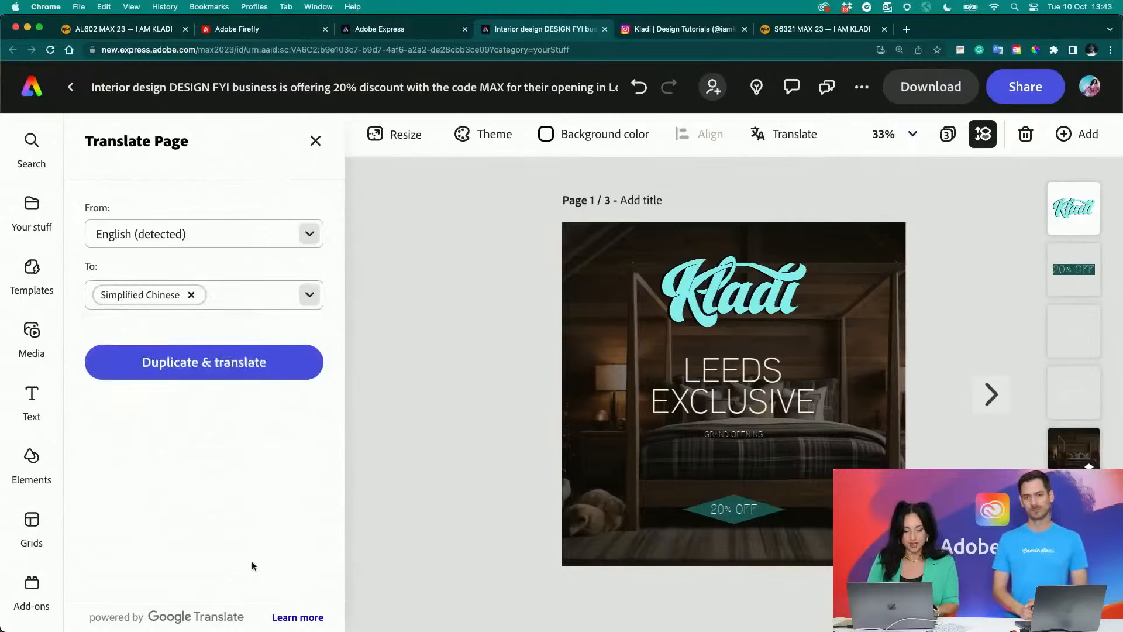
{"action": "left_click", "coordinate": [230, 358]}
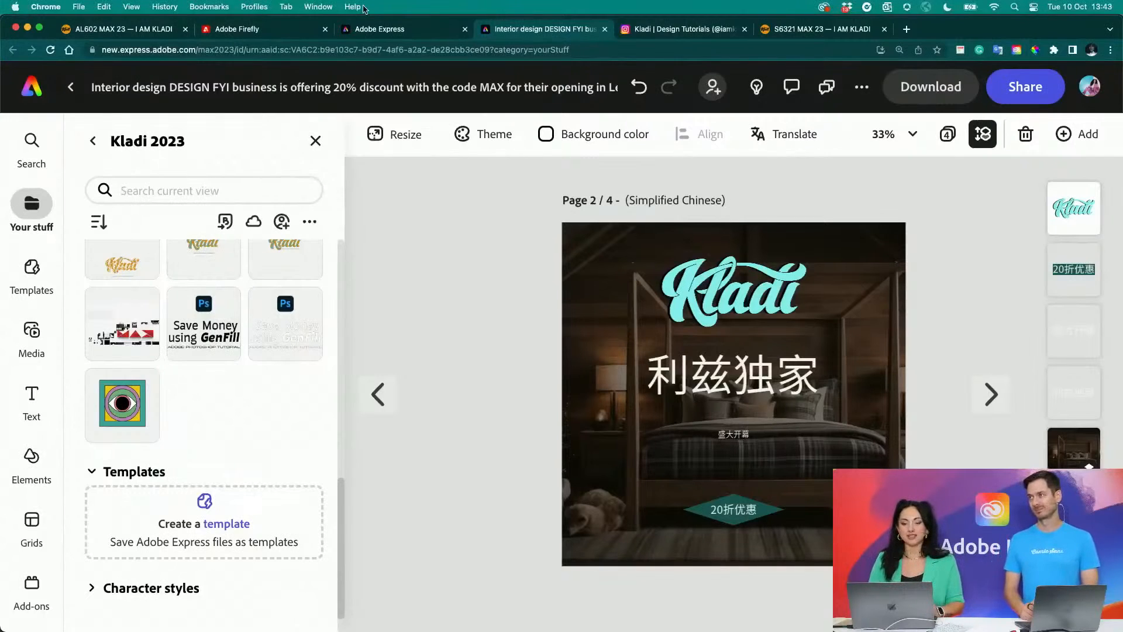
- Switch to Illustrator with "Text to Vector.ai" open, enlarge its window to fill the screen and inspect the two uppermost artboards
{"action": "left_click", "coordinate": [369, 30]}
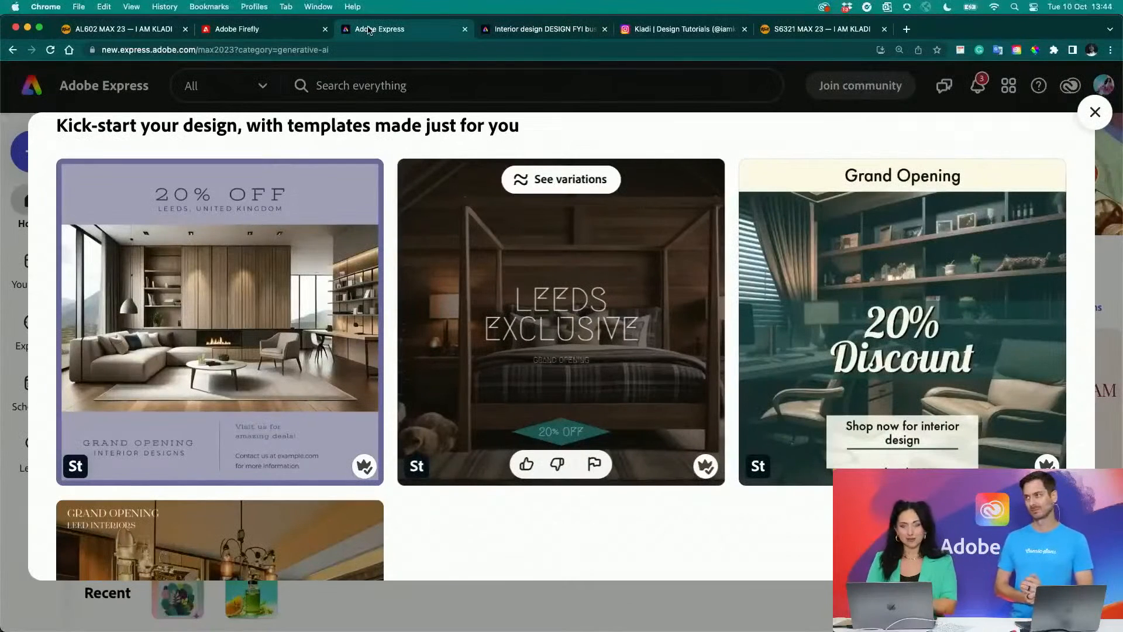
{"action": "mouse_move", "coordinate": [377, 629]}
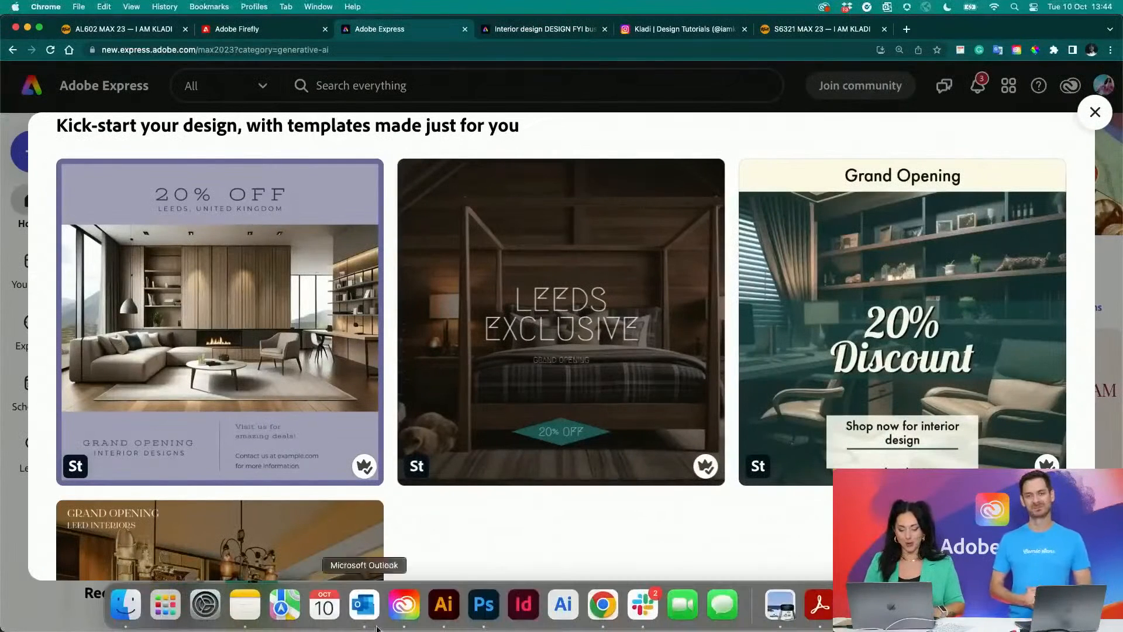
{"action": "left_click", "coordinate": [443, 606]}
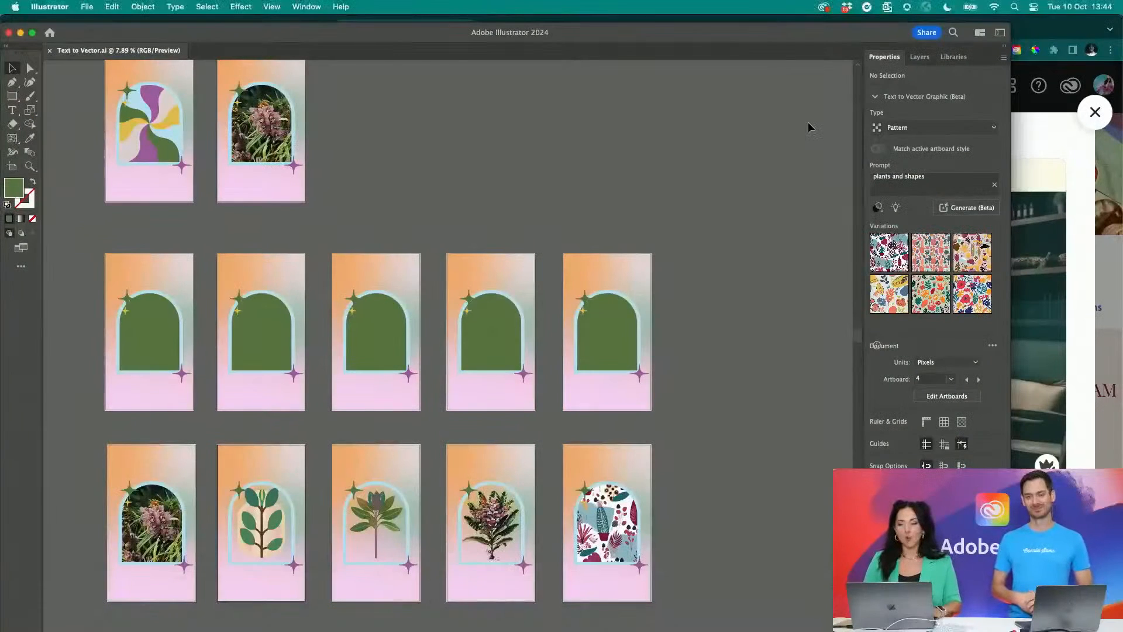
{"action": "left_click_drag", "start_coordinate": [1010, 24], "coordinate": [1121, 2]}
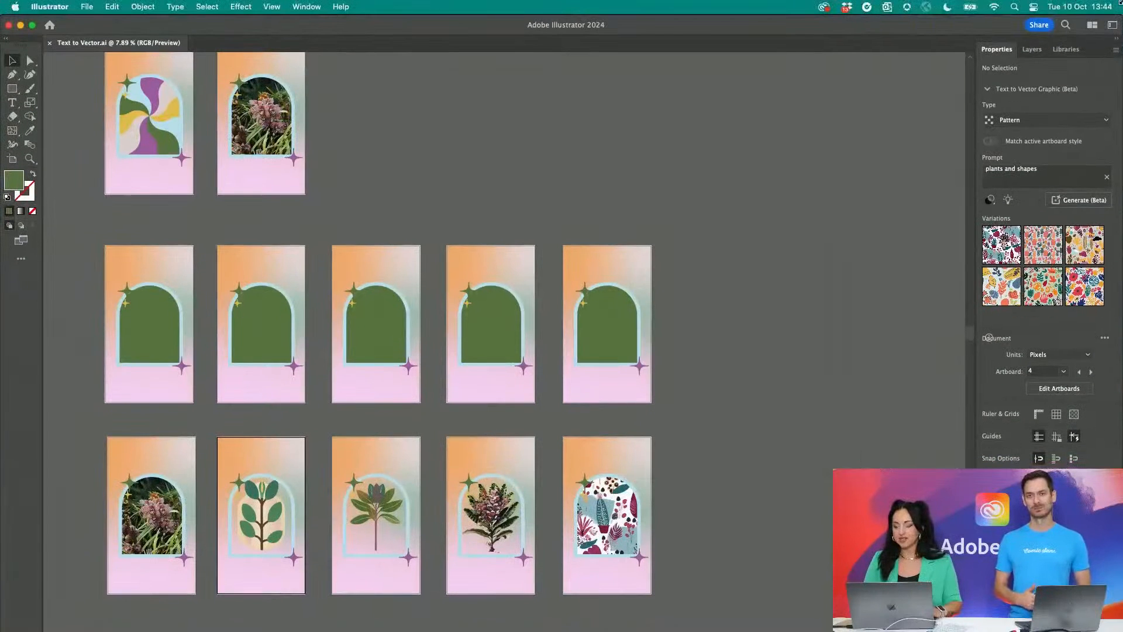
{"action": "scroll", "coordinate": [804, 147], "scroll_direction": "up", "scroll_amount": 5}
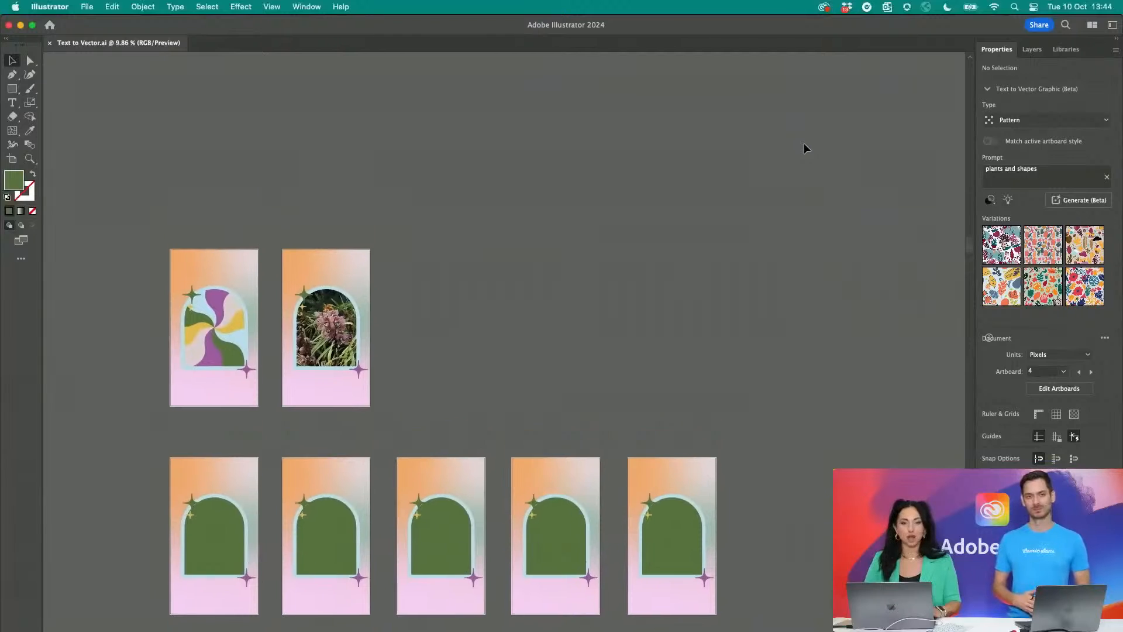
{"action": "scroll", "coordinate": [804, 148], "scroll_direction": "left", "scroll_amount": 1}
{"action": "scroll", "coordinate": [597, 219], "scroll_direction": "up", "scroll_amount": 5}
{"action": "scroll", "coordinate": [598, 219], "scroll_direction": "left", "scroll_amount": 4}
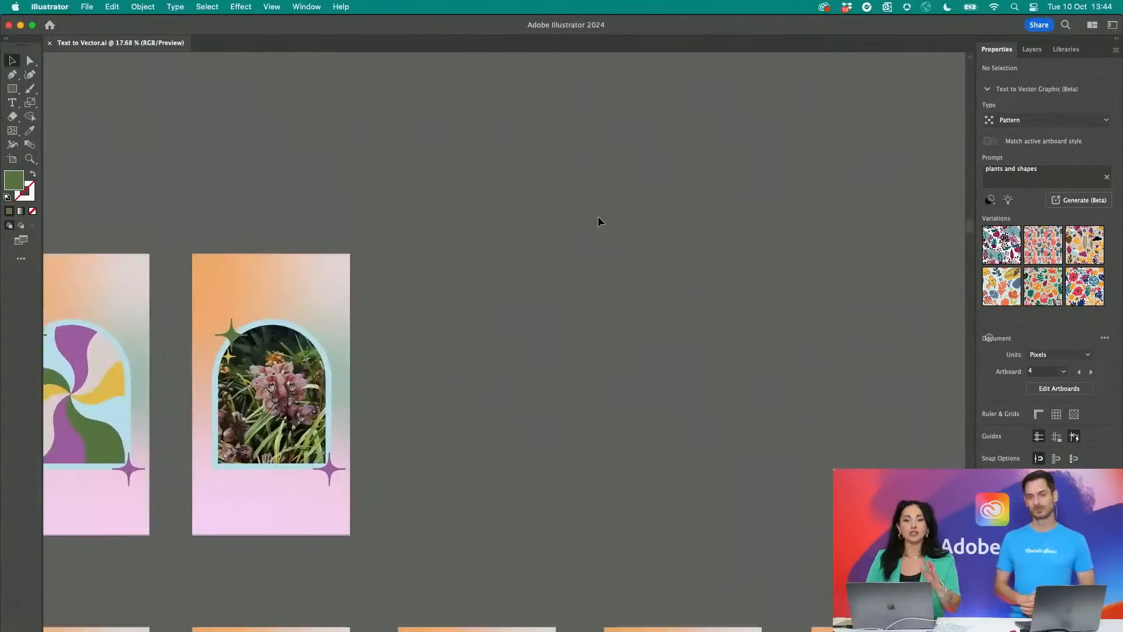
- Examine the swirl-pattern and orchid-photo artboards and the green-arch artboards in the row below them
{"action": "scroll", "coordinate": [598, 218], "scroll_direction": "down", "scroll_amount": 1}
{"action": "scroll", "coordinate": [597, 221], "scroll_direction": "left", "scroll_amount": 2}
{"action": "scroll", "coordinate": [598, 221], "scroll_direction": "down", "scroll_amount": 1}
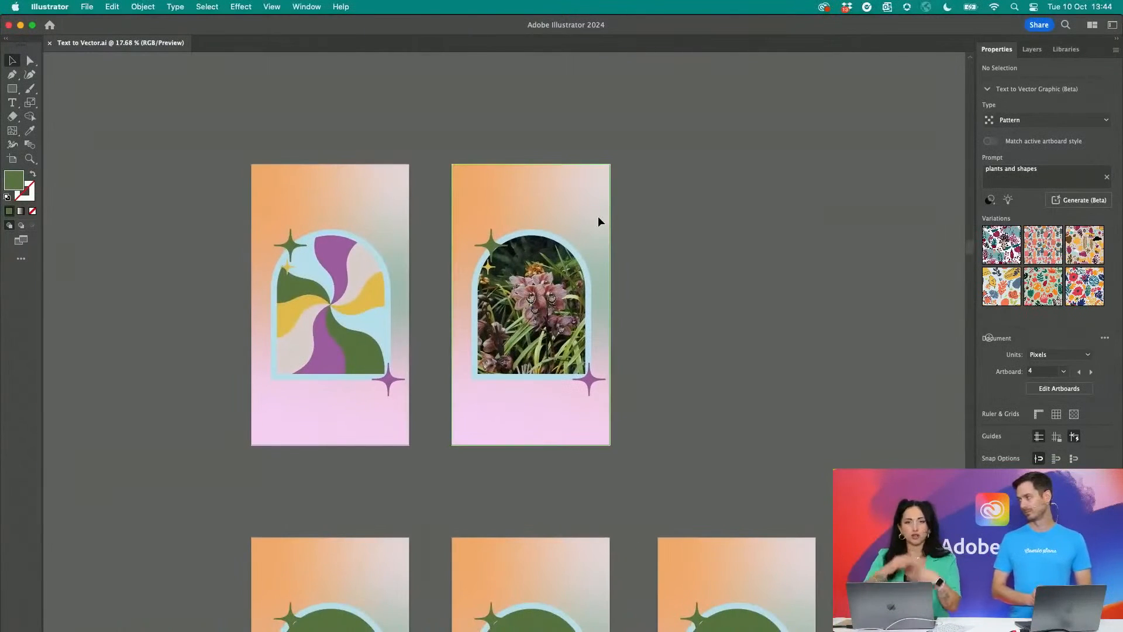
{"action": "scroll", "coordinate": [598, 221], "scroll_direction": "down", "scroll_amount": 2}
{"action": "scroll", "coordinate": [598, 221], "scroll_direction": "left", "scroll_amount": 1}
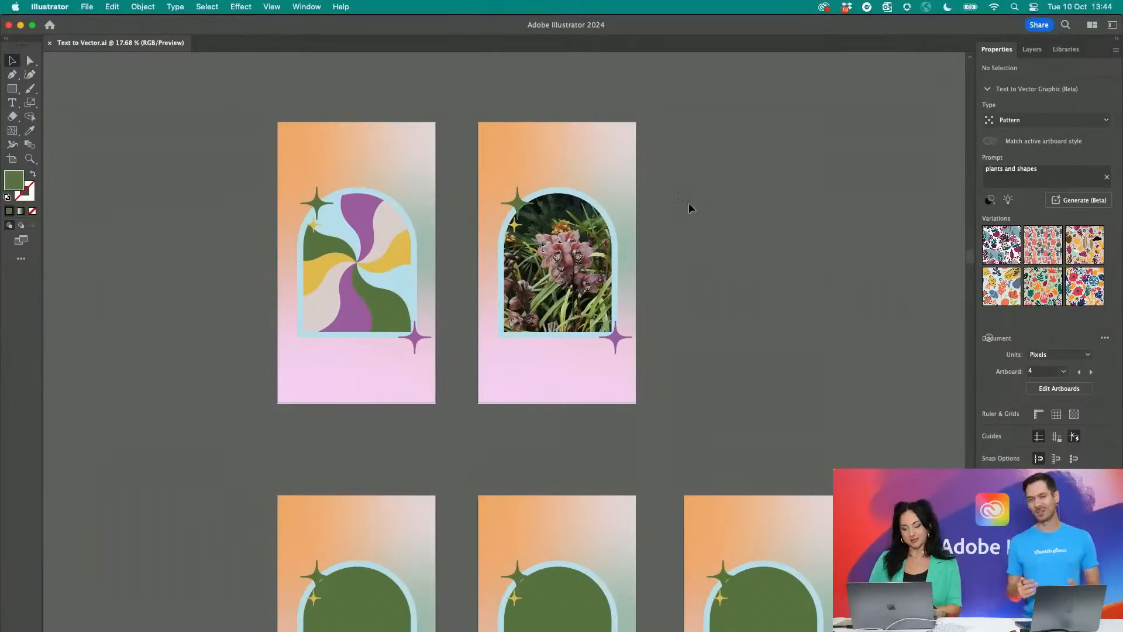
{"action": "scroll", "coordinate": [710, 184], "scroll_direction": "right", "scroll_amount": 2}
{"action": "scroll", "coordinate": [710, 184], "scroll_direction": "down", "scroll_amount": 1}
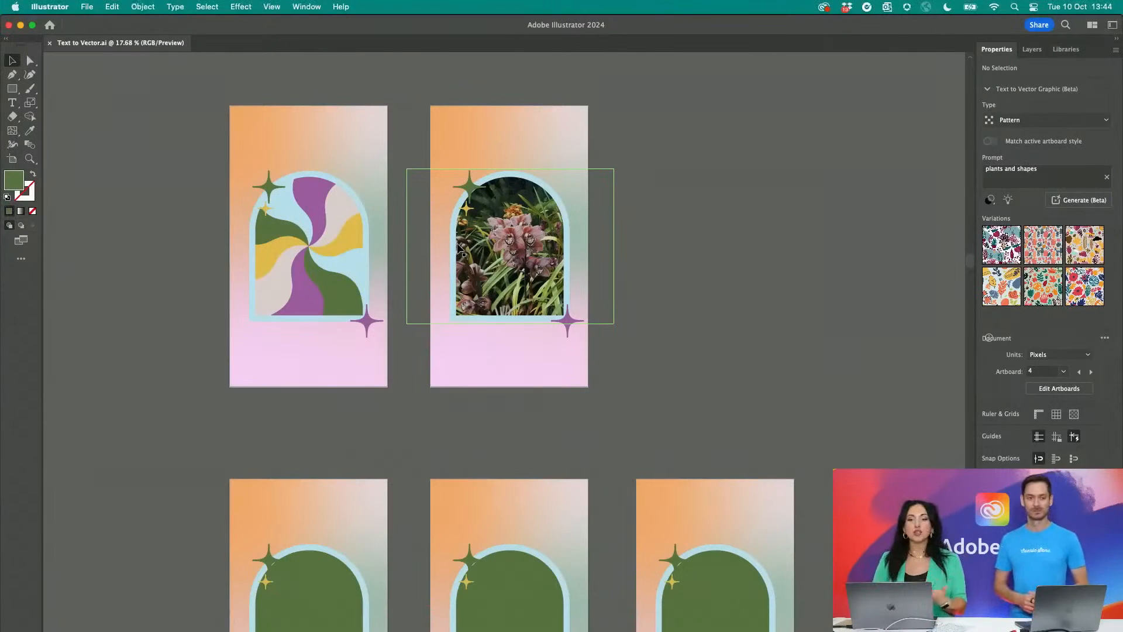
{"action": "scroll", "coordinate": [458, 247], "scroll_direction": "up", "scroll_amount": 2}
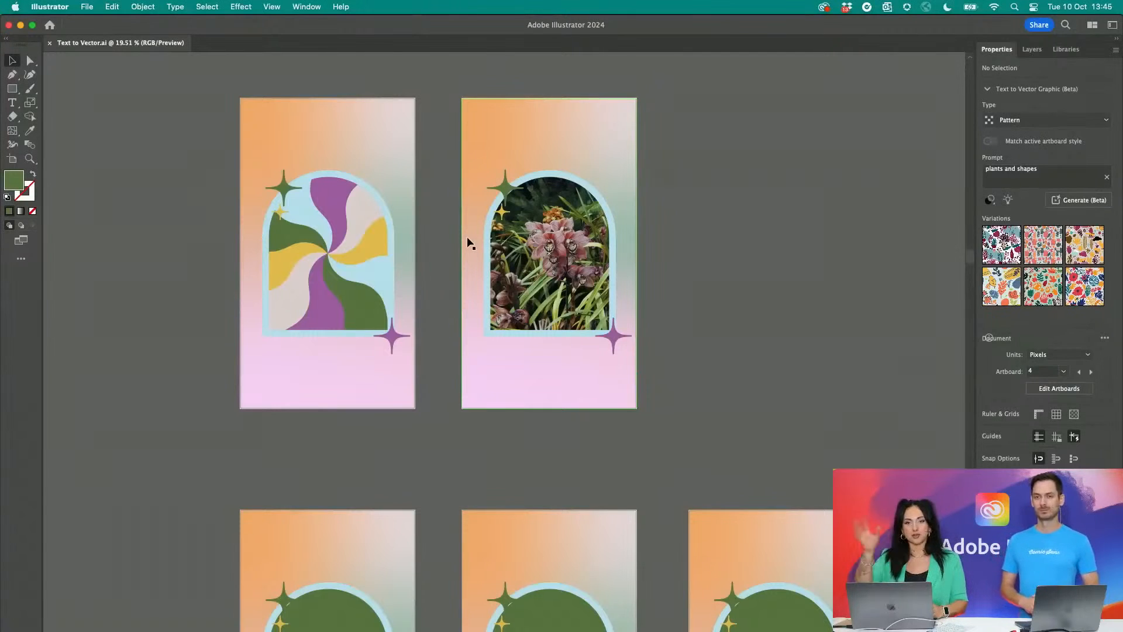
{"action": "scroll", "coordinate": [728, 268], "scroll_direction": "up", "scroll_amount": 1}
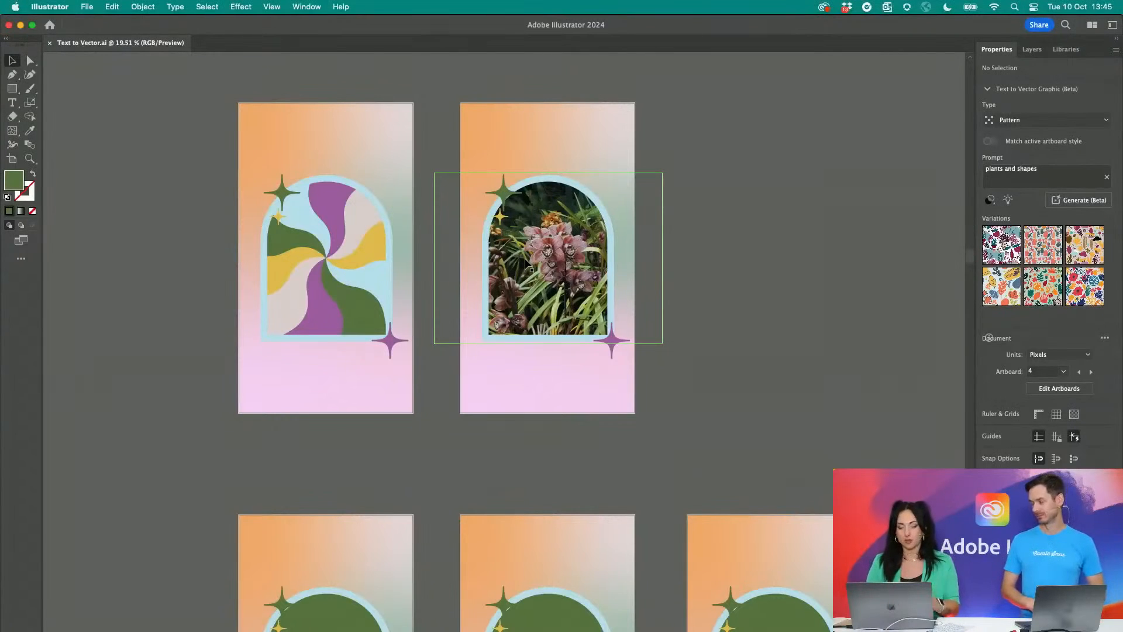
- Display the Text to Vector Graphic (Beta) controls in a floating panel beside the artboards and enlarge it to show all six variations
{"action": "left_click", "coordinate": [576, 240]}
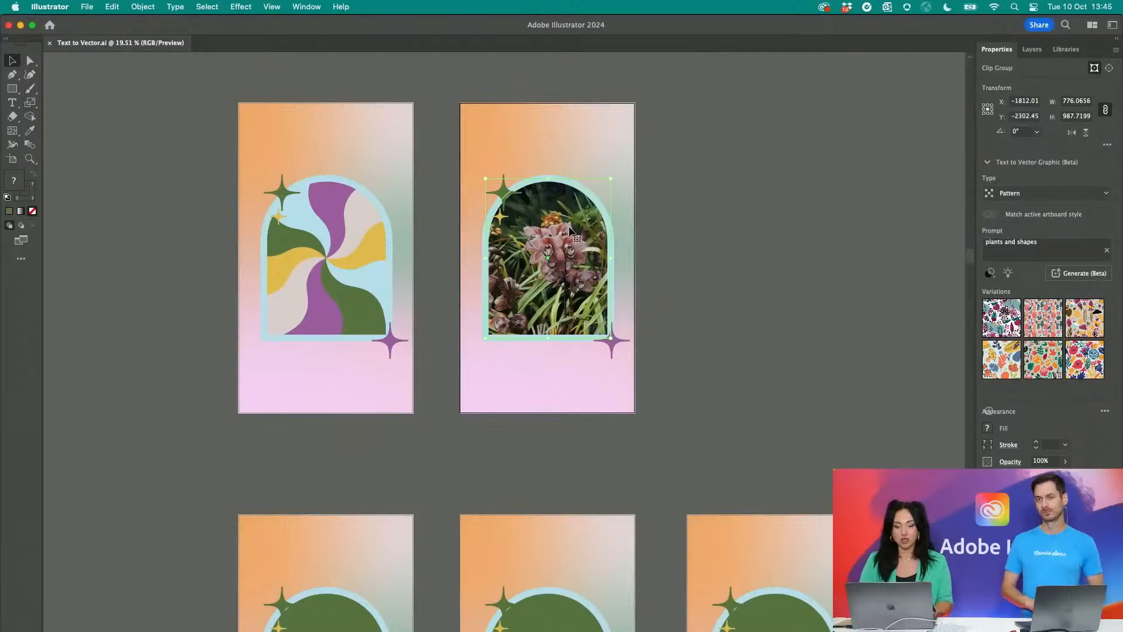
{"action": "left_click", "coordinate": [280, 5]}
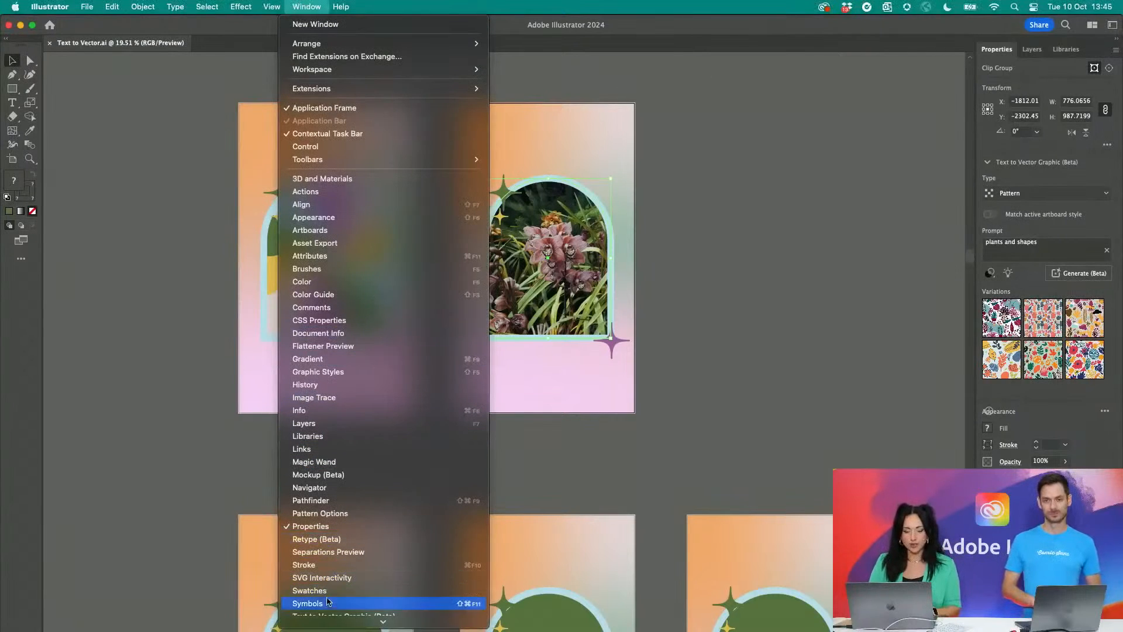
{"action": "mouse_move", "coordinate": [330, 621]}
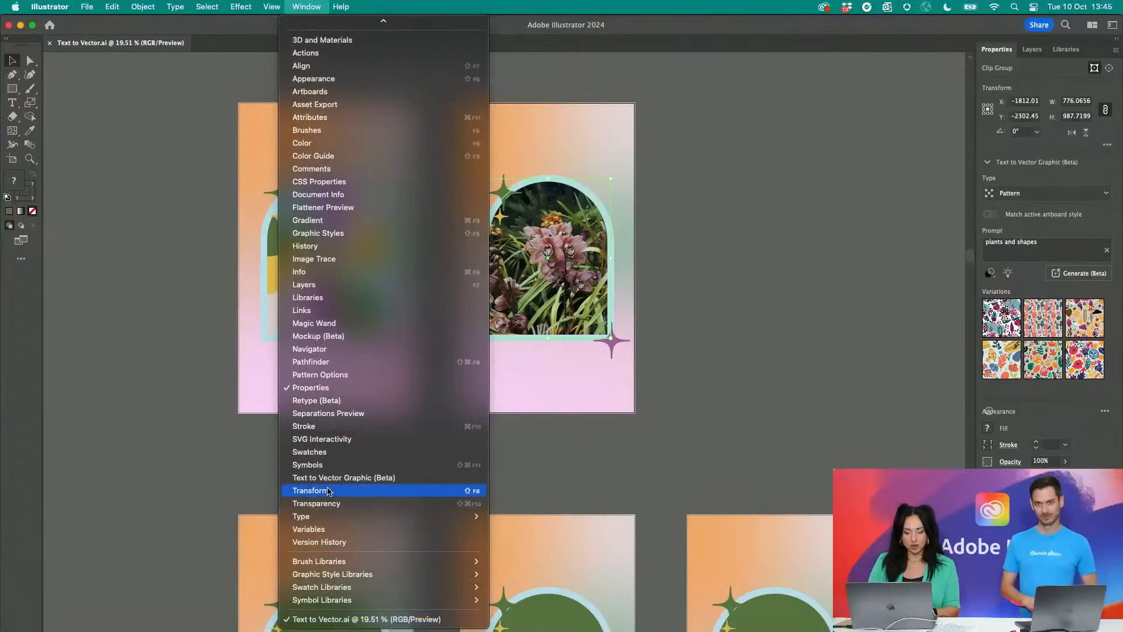
{"action": "left_click", "coordinate": [348, 478]}
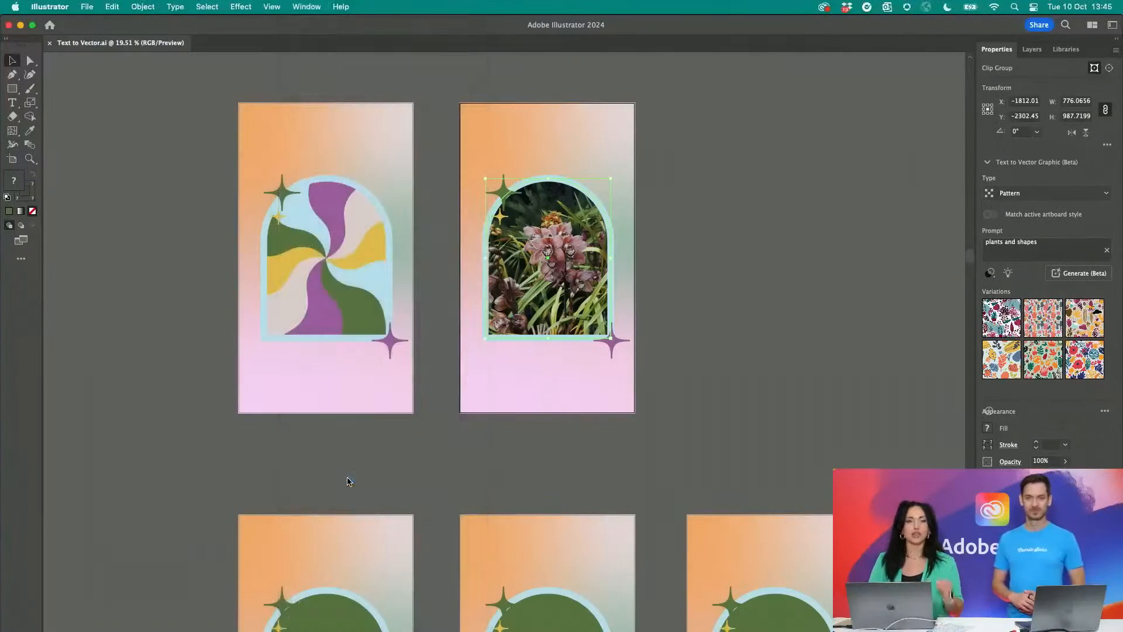
{"action": "left_click_drag", "start_coordinate": [139, 357], "coordinate": [125, 310]}
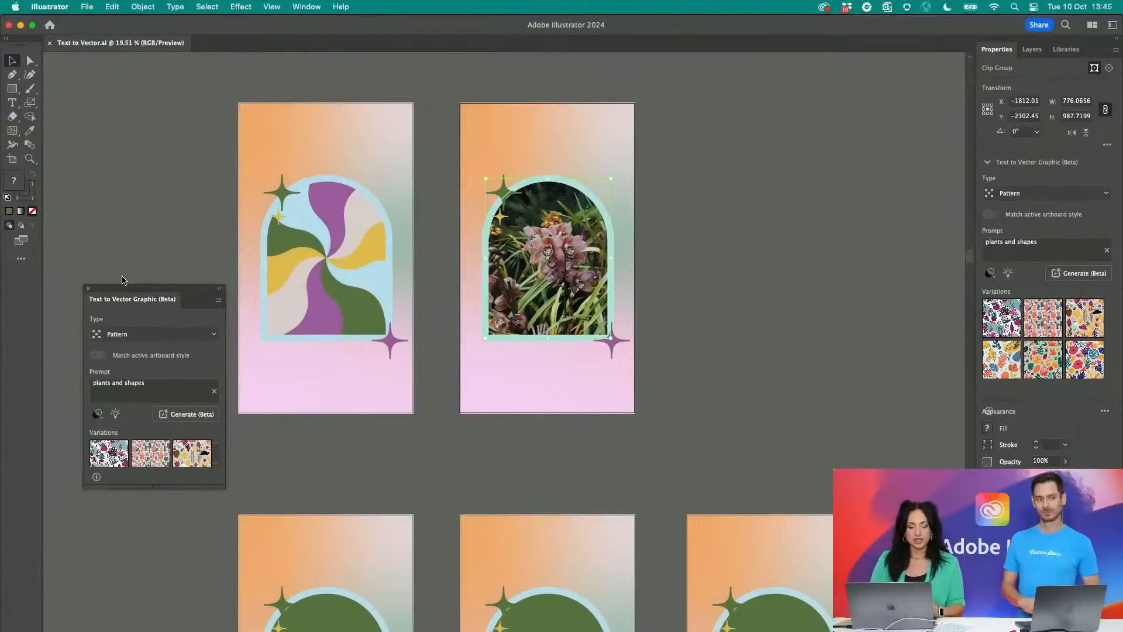
{"action": "left_click_drag", "start_coordinate": [214, 482], "coordinate": [284, 606]}
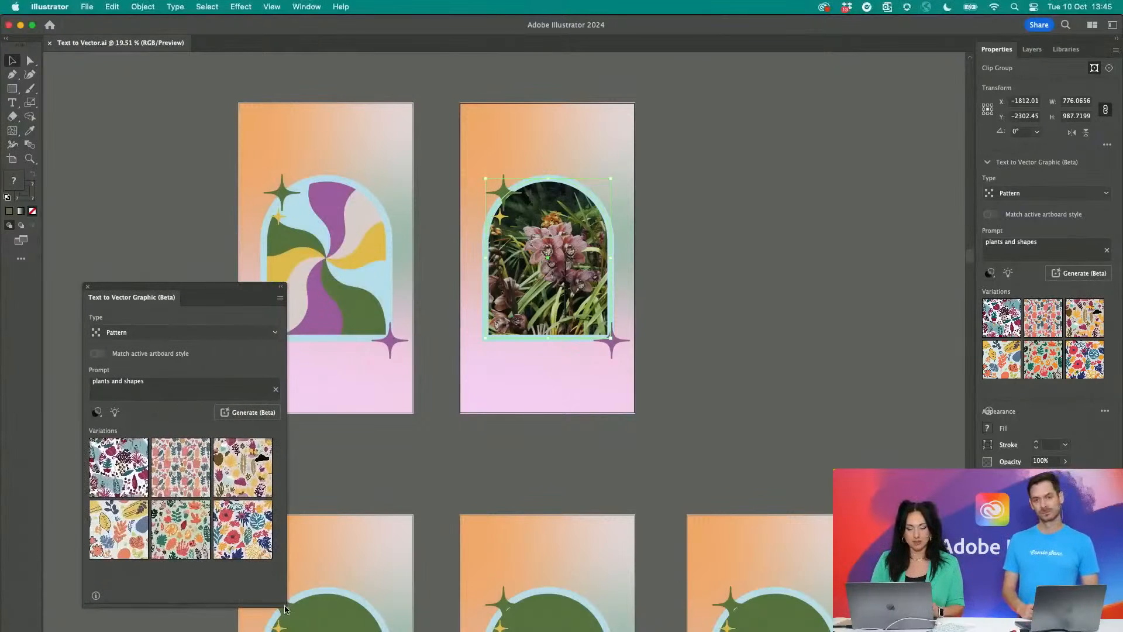
- Select the green arch on the first artboard of the second row and set the vector graphic type to Subject
{"action": "left_click", "coordinate": [647, 299]}
{"action": "scroll", "coordinate": [638, 289], "scroll_direction": "down", "scroll_amount": 5}
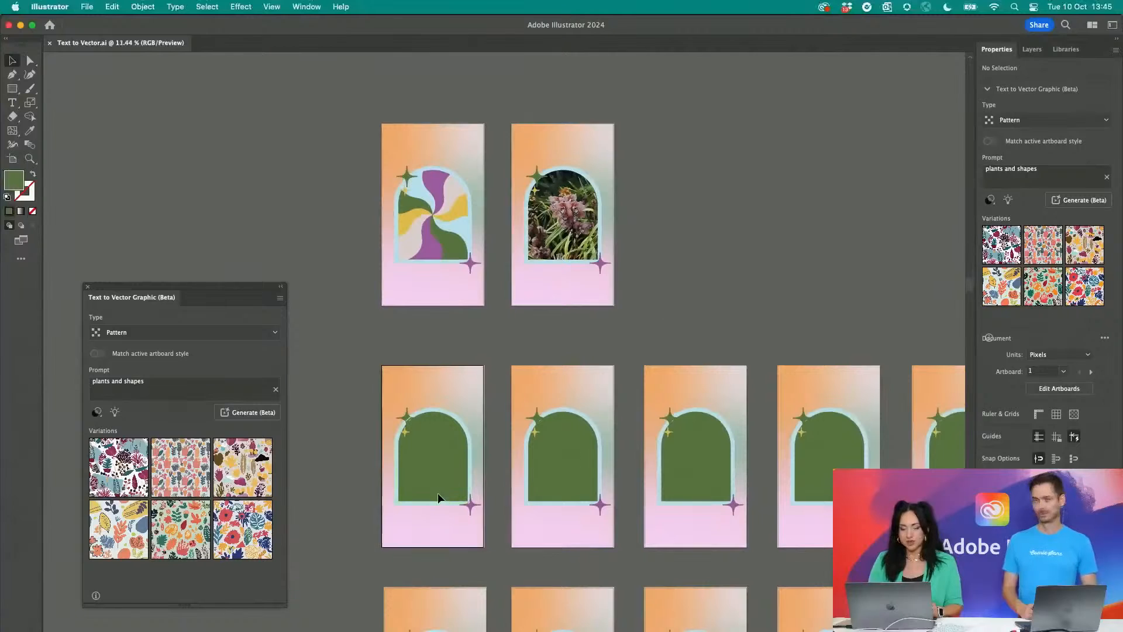
{"action": "left_click", "coordinate": [437, 495]}
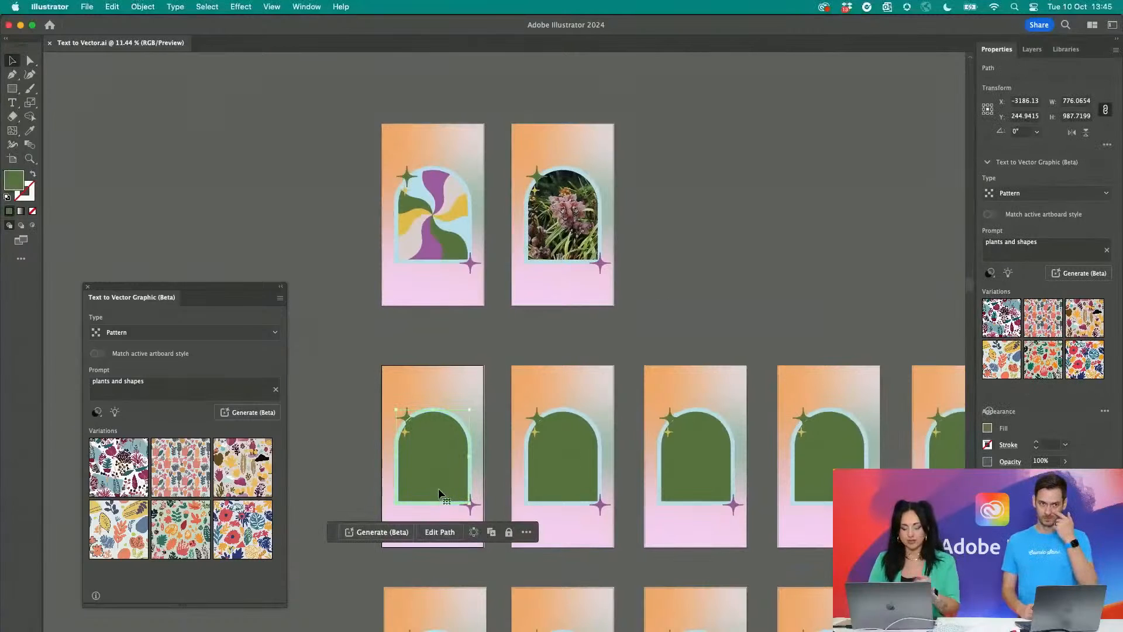
{"action": "left_click", "coordinate": [150, 387]}
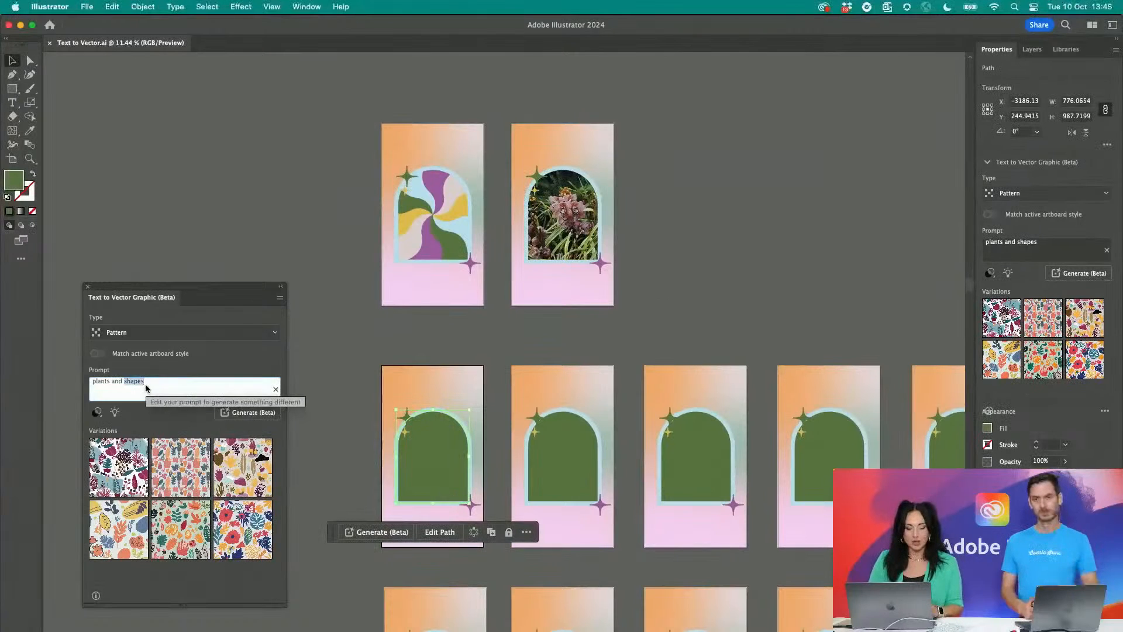
{"action": "left_click", "coordinate": [278, 333]}
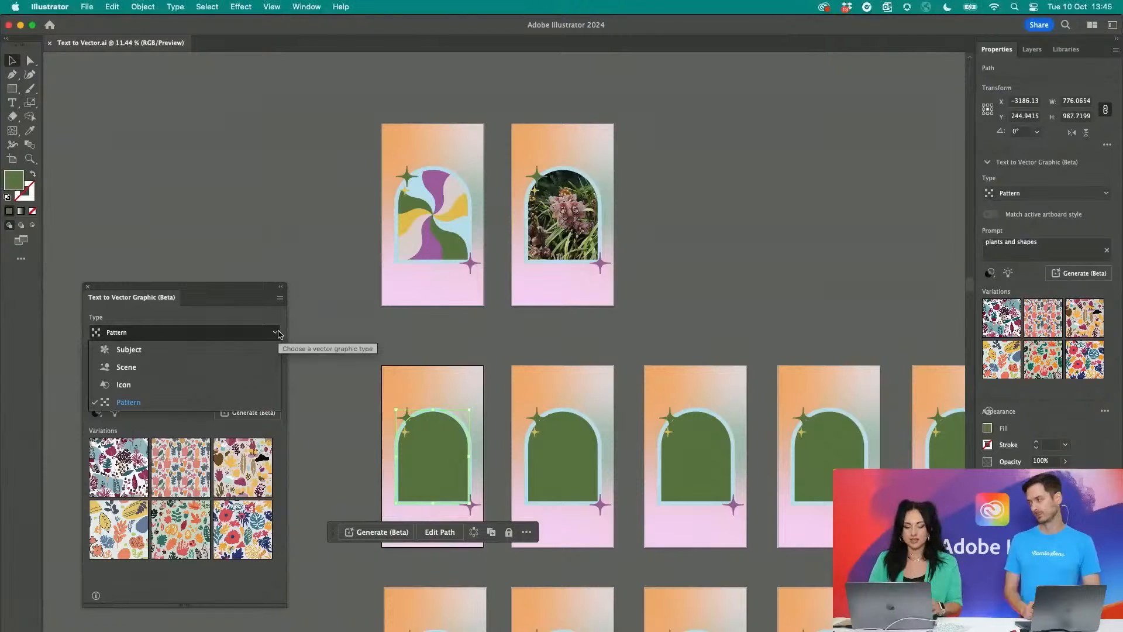
{"action": "left_click", "coordinate": [211, 350]}
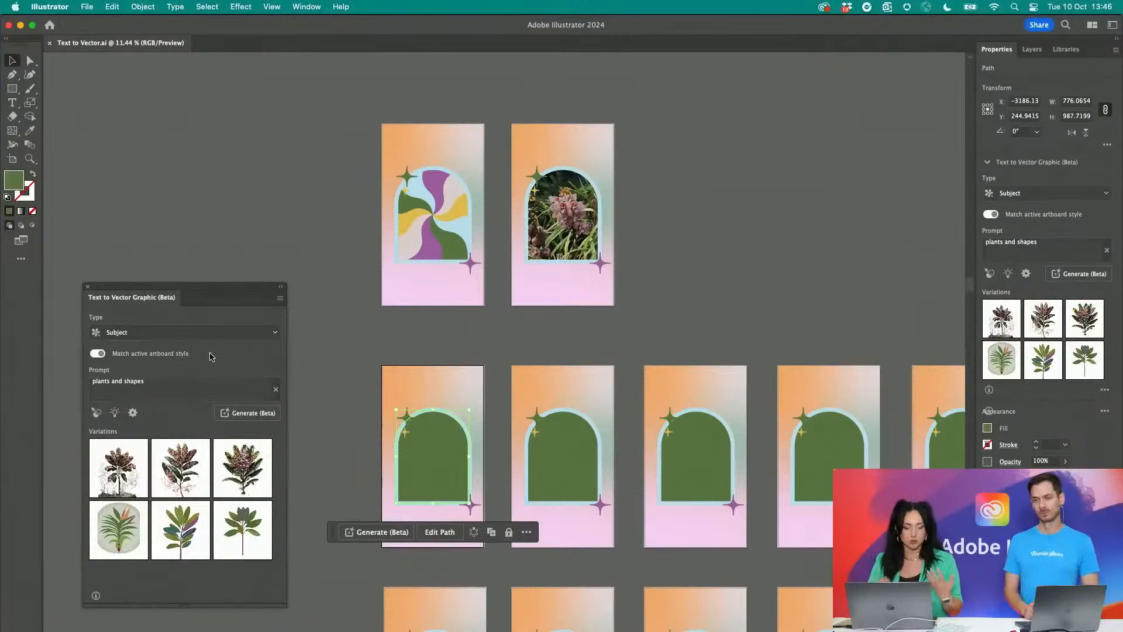
{"action": "left_click", "coordinate": [275, 332]}
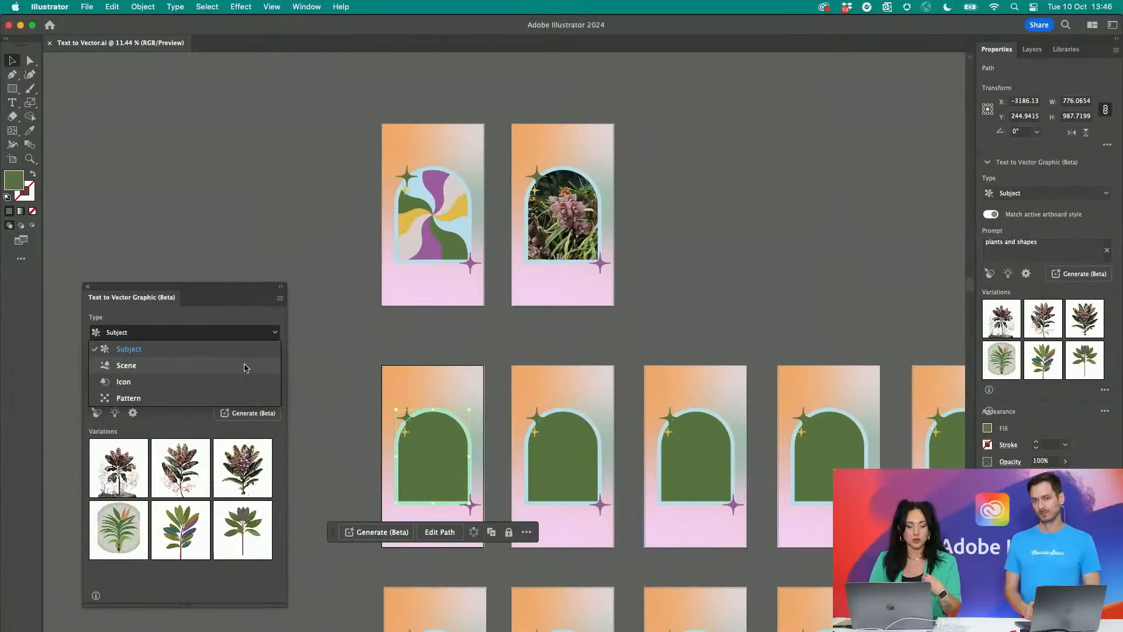
{"action": "left_click", "coordinate": [234, 337]}
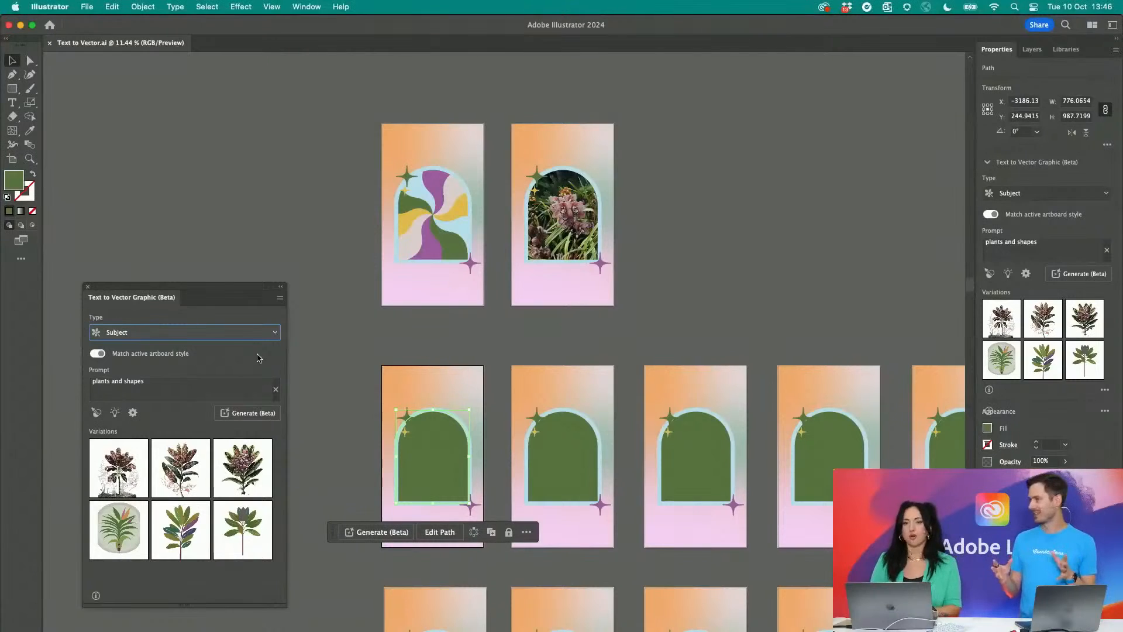
{"action": "left_click", "coordinate": [182, 383]}
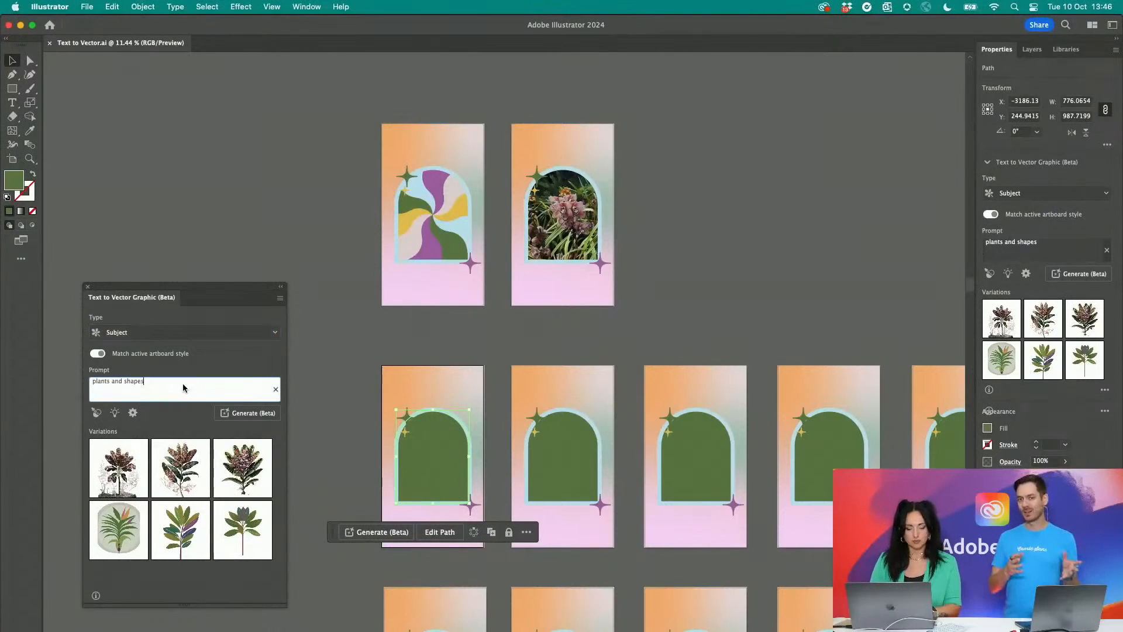
{"action": "left_click_drag", "start_coordinate": [112, 381], "coordinate": [214, 382]}
{"action": "key", "text": "BackSpace"}
{"action": "key", "text": "BackSpace"}
{"action": "key", "text": "BackSpace"}
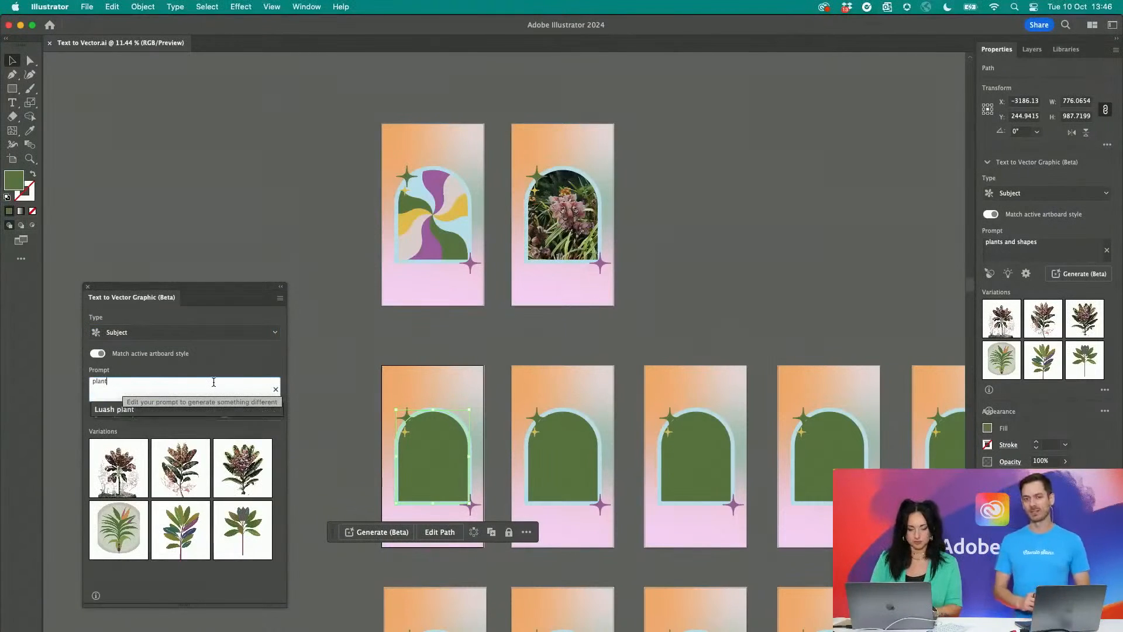
{"action": "left_click", "coordinate": [114, 409]}
{"action": "key", "text": "Return"}
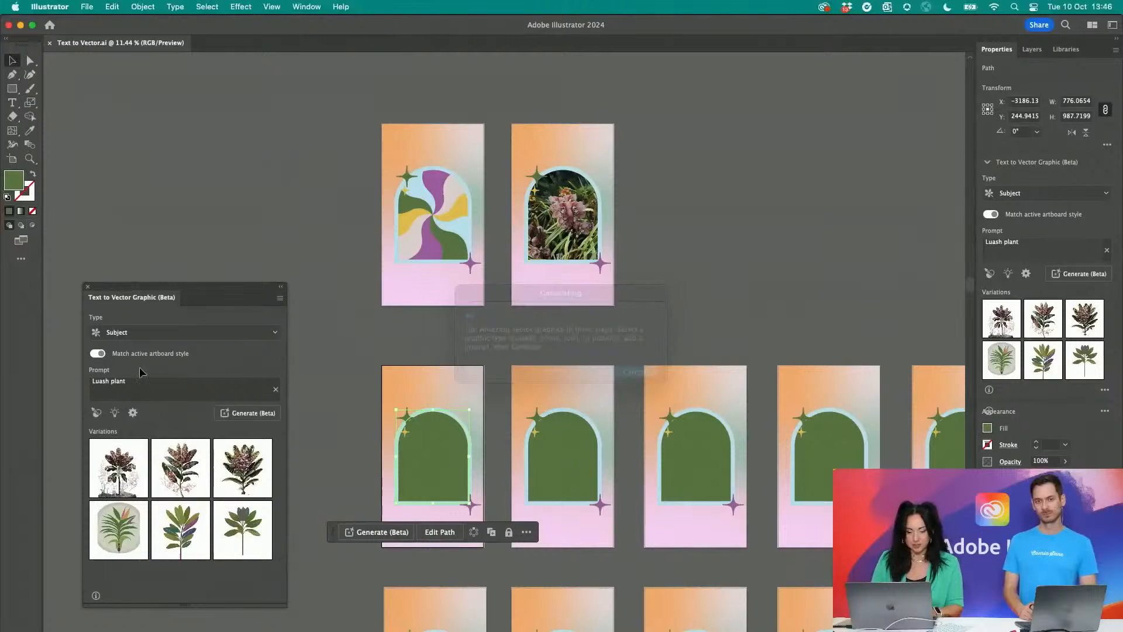
- Set the prompt to "Lush plant" and generate a vector subject in the selected arch
{"action": "type", "text": "Lus"}
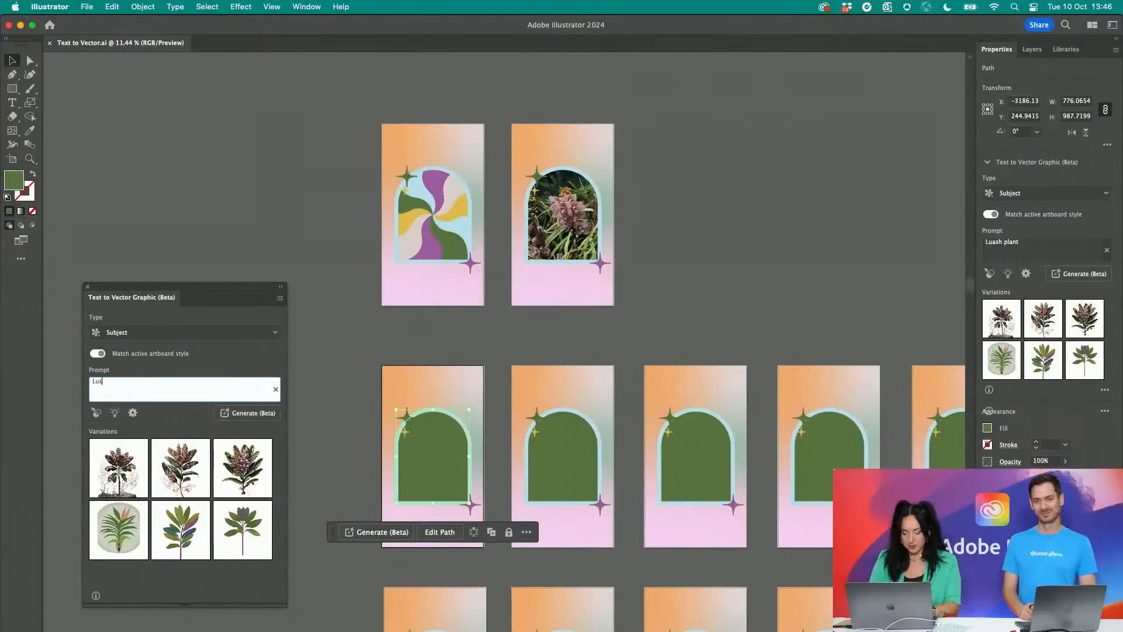
{"action": "type", "text": "h plant"}
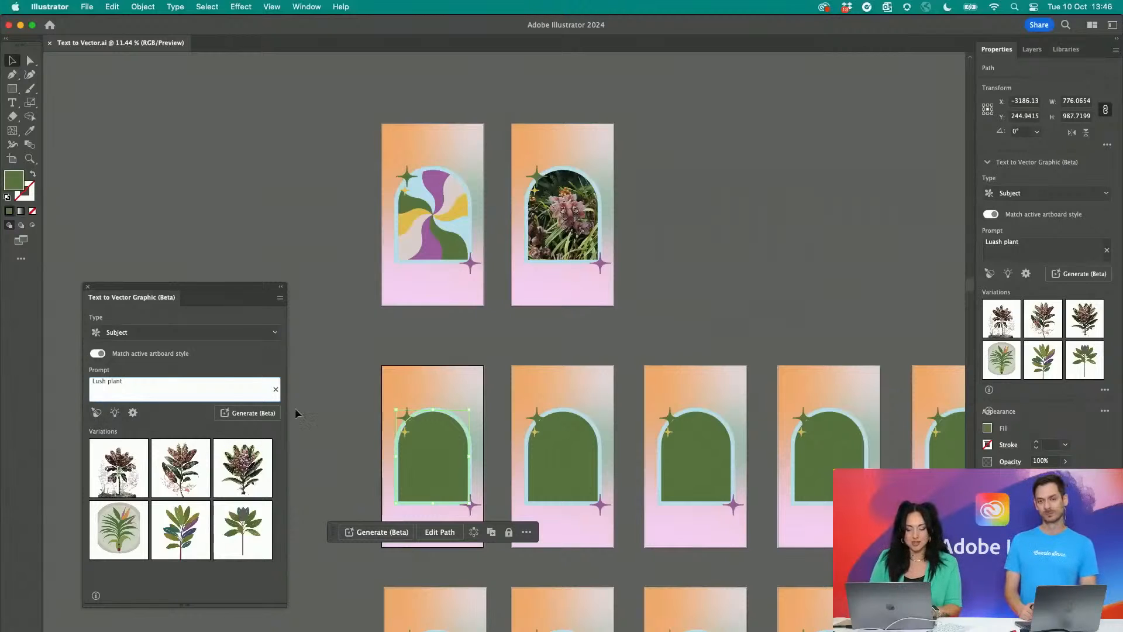
{"action": "left_click", "coordinate": [273, 416]}
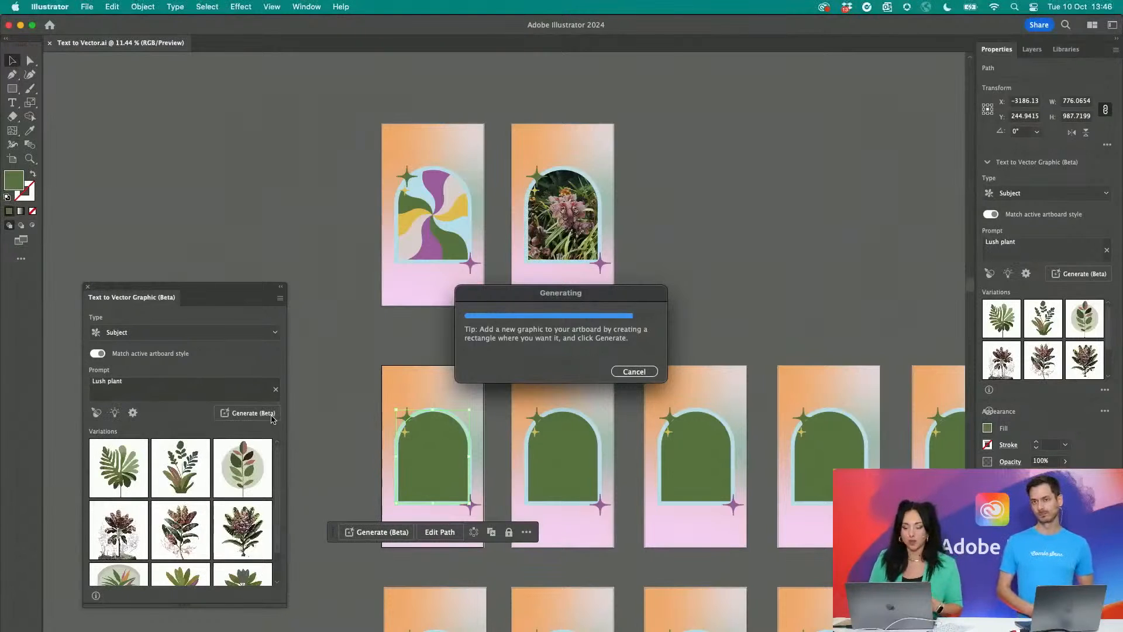
- Examine the generated plant's vector paths up close in Outline view, and return to Preview
{"action": "left_click", "coordinate": [426, 356]}
{"action": "scroll", "coordinate": [426, 467], "scroll_direction": "up", "scroll_amount": 5}
{"action": "left_click", "coordinate": [425, 468]}
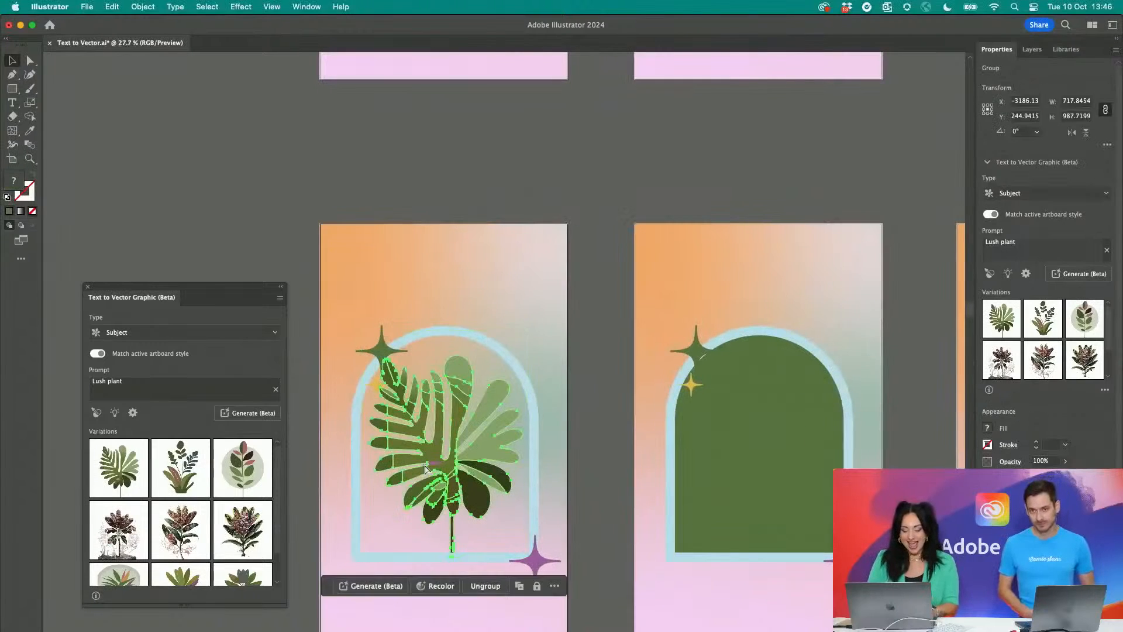
{"action": "key", "text": "super+y"}
{"action": "key", "text": "super+y"}
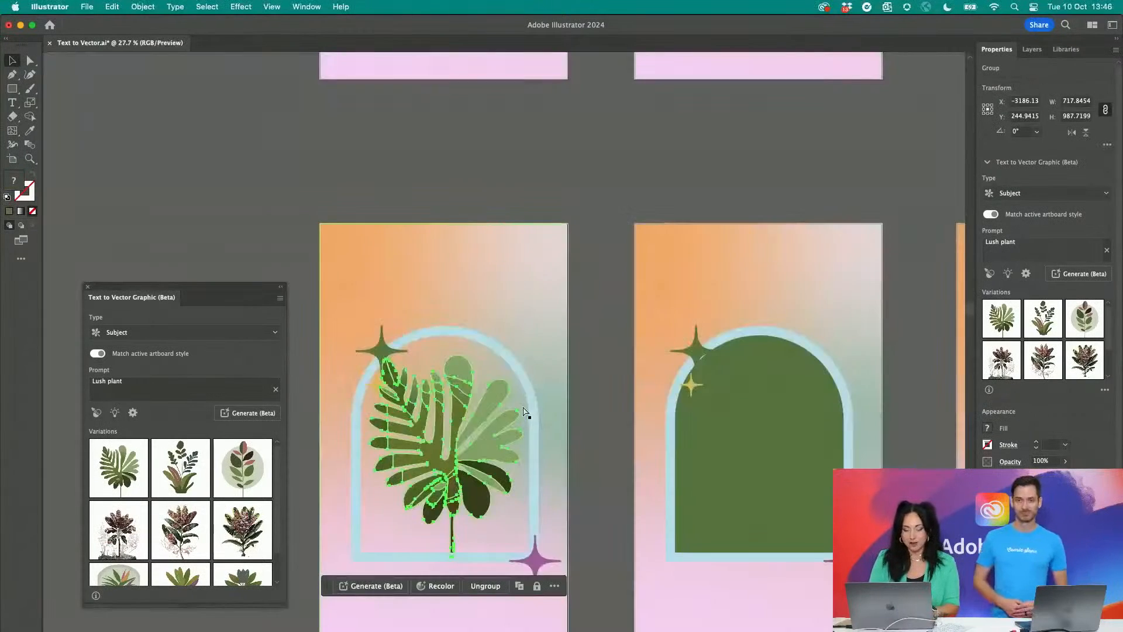
{"action": "key", "text": "super+y"}
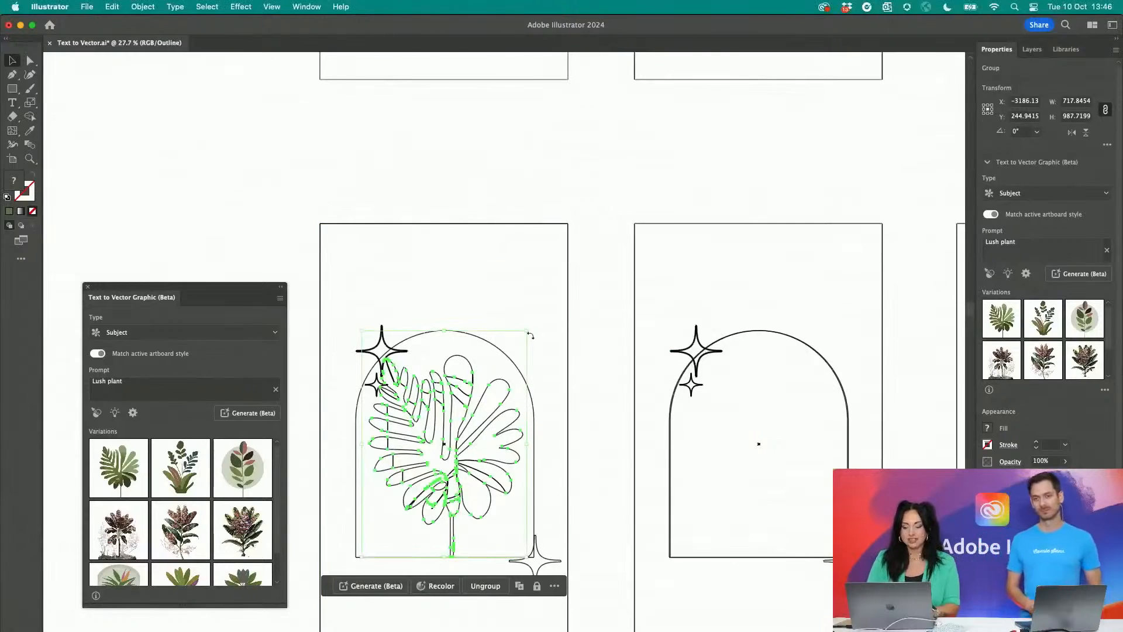
{"action": "scroll", "coordinate": [531, 336], "scroll_direction": "up", "scroll_amount": 5}
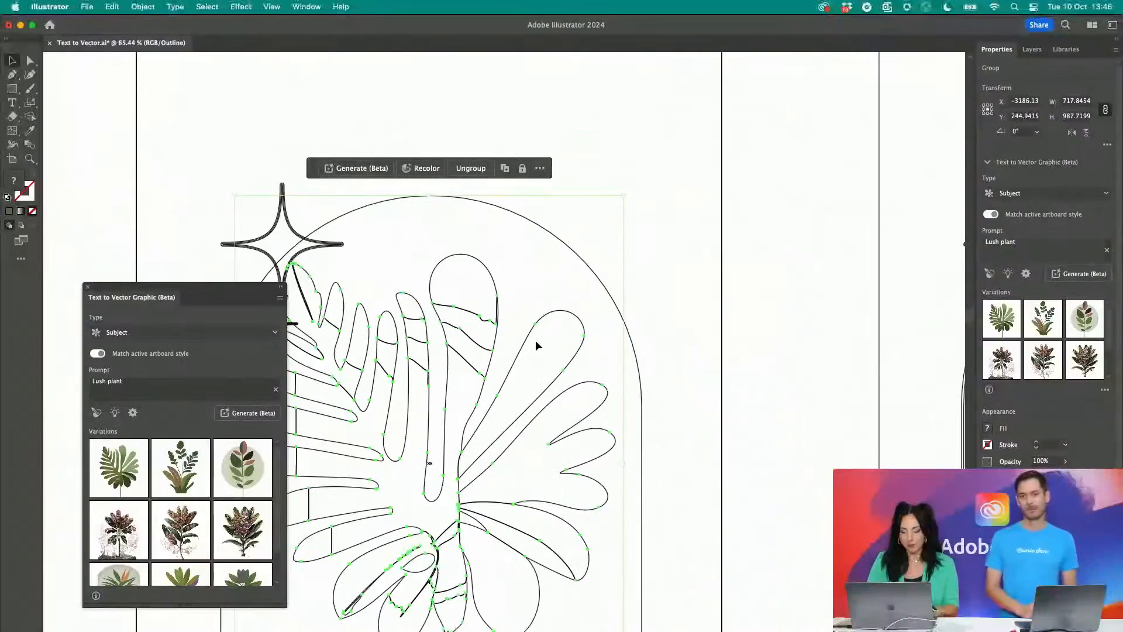
{"action": "key", "text": "super+y"}
{"action": "scroll", "coordinate": [535, 341], "scroll_direction": "down", "scroll_amount": 4}
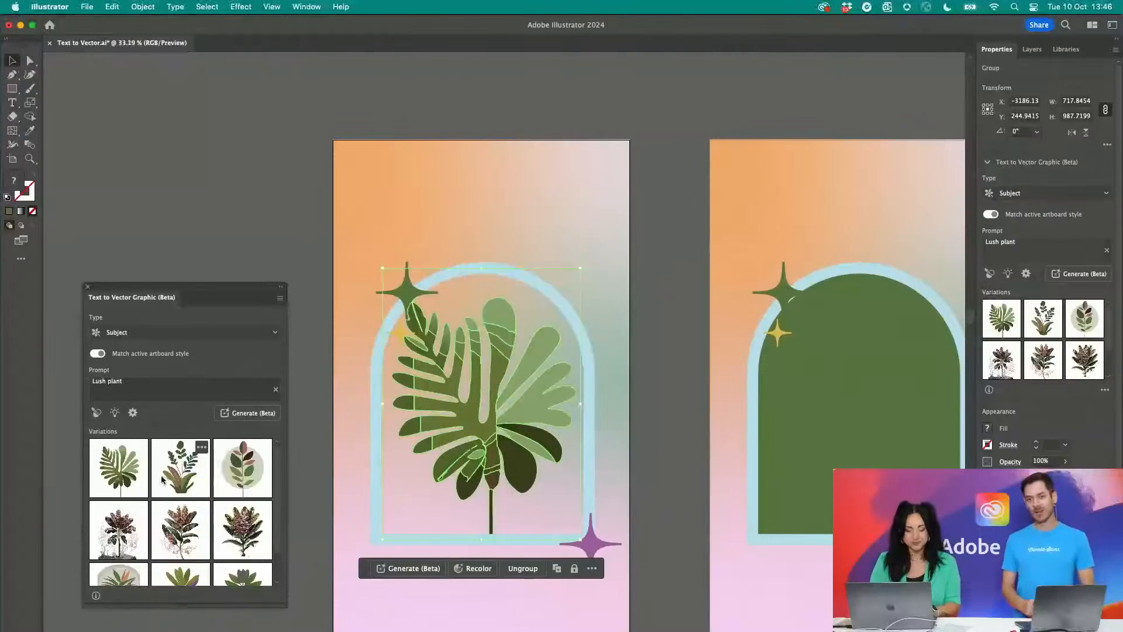
- Swap the generated plant for the third "Lush plant" variation, the leafy stem on a pale circle, and deselect it
{"action": "left_click", "coordinate": [163, 478]}
{"action": "left_click", "coordinate": [262, 465]}
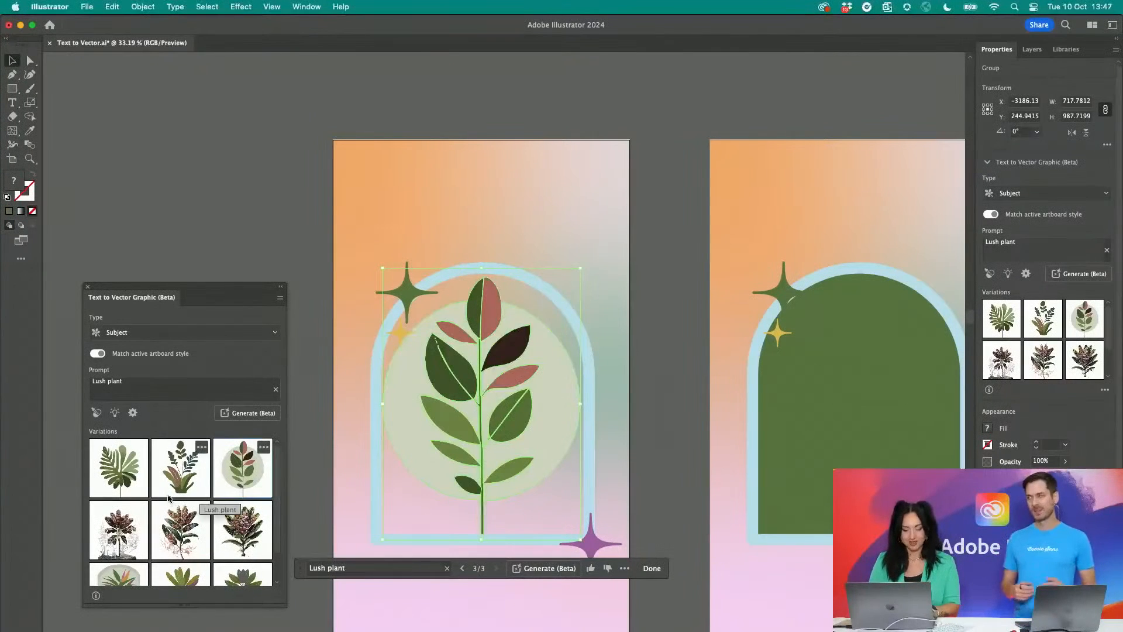
{"action": "left_click", "coordinate": [297, 332]}
{"action": "scroll", "coordinate": [341, 287], "scroll_direction": "down", "scroll_amount": 2}
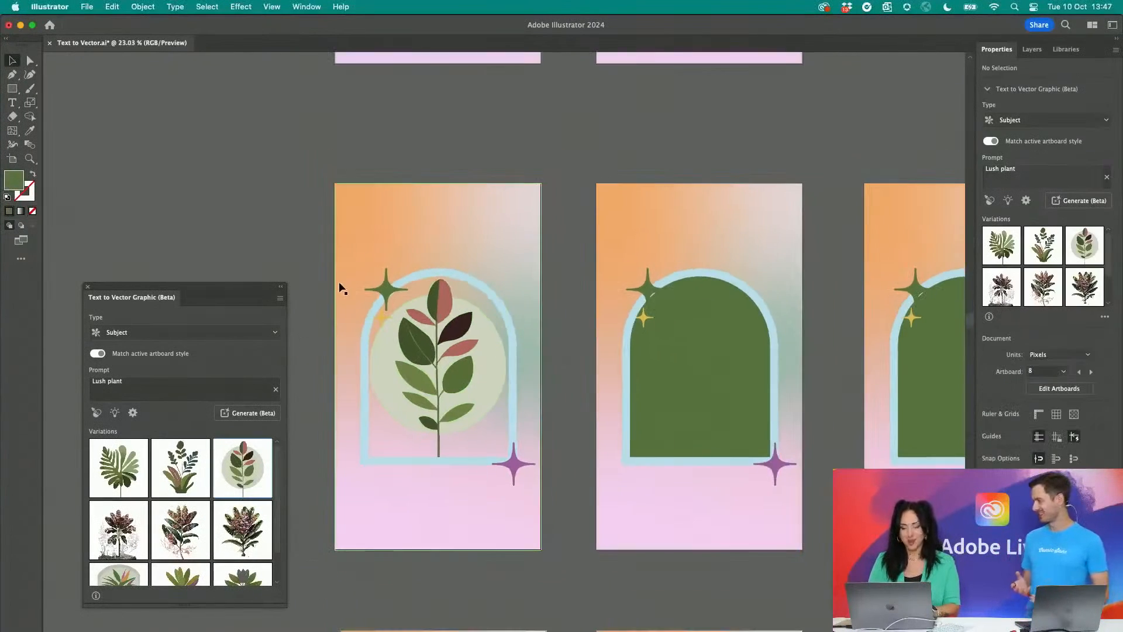
- Generate a "Lush plant" subject in the second arch of the second row, with the style picked from the orchid photo
{"action": "left_click", "coordinate": [694, 359]}
{"action": "scroll", "coordinate": [693, 359], "scroll_direction": "down", "scroll_amount": 2}
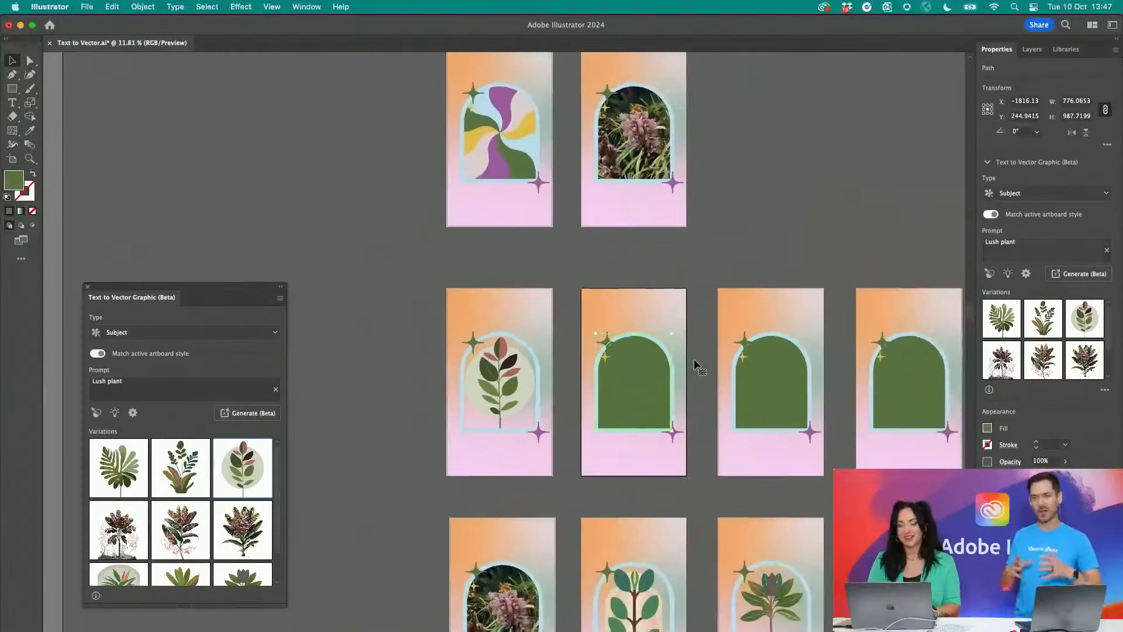
{"action": "scroll", "coordinate": [694, 359], "scroll_direction": "up", "scroll_amount": 3}
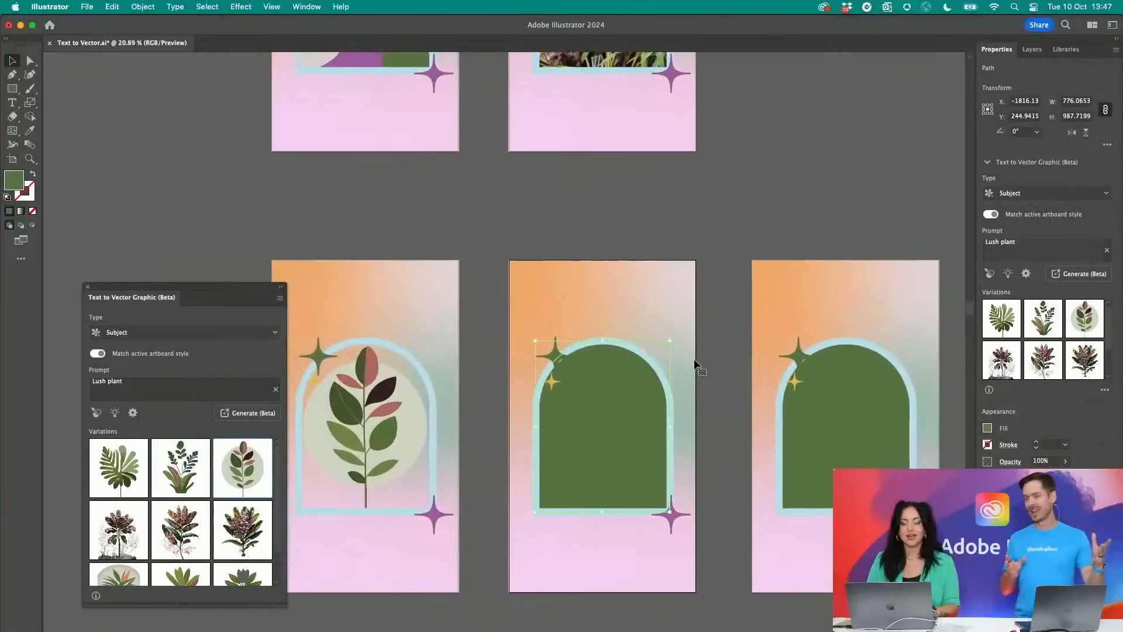
{"action": "scroll", "coordinate": [564, 327], "scroll_direction": "down", "scroll_amount": 1}
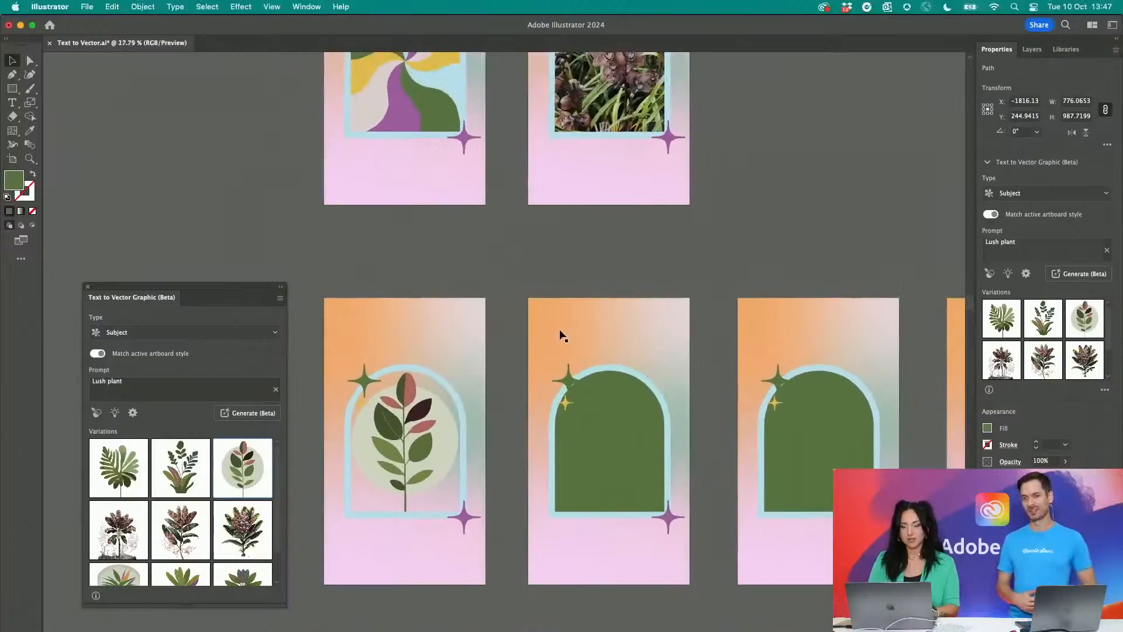
{"action": "scroll", "coordinate": [560, 329], "scroll_direction": "up", "scroll_amount": 1}
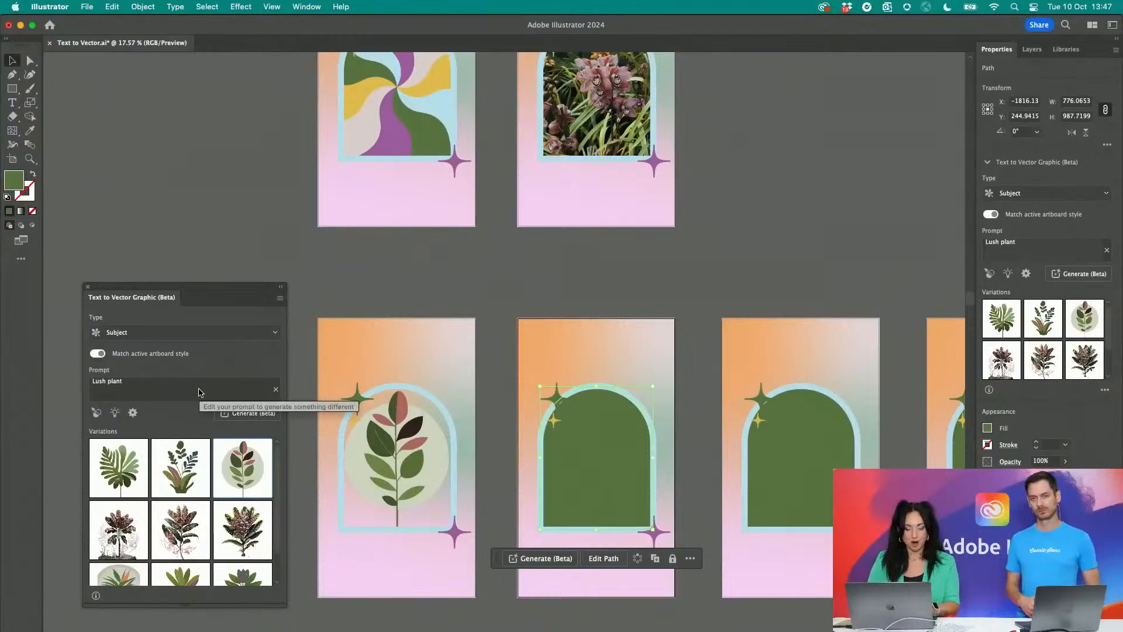
{"action": "left_click", "coordinate": [95, 412]}
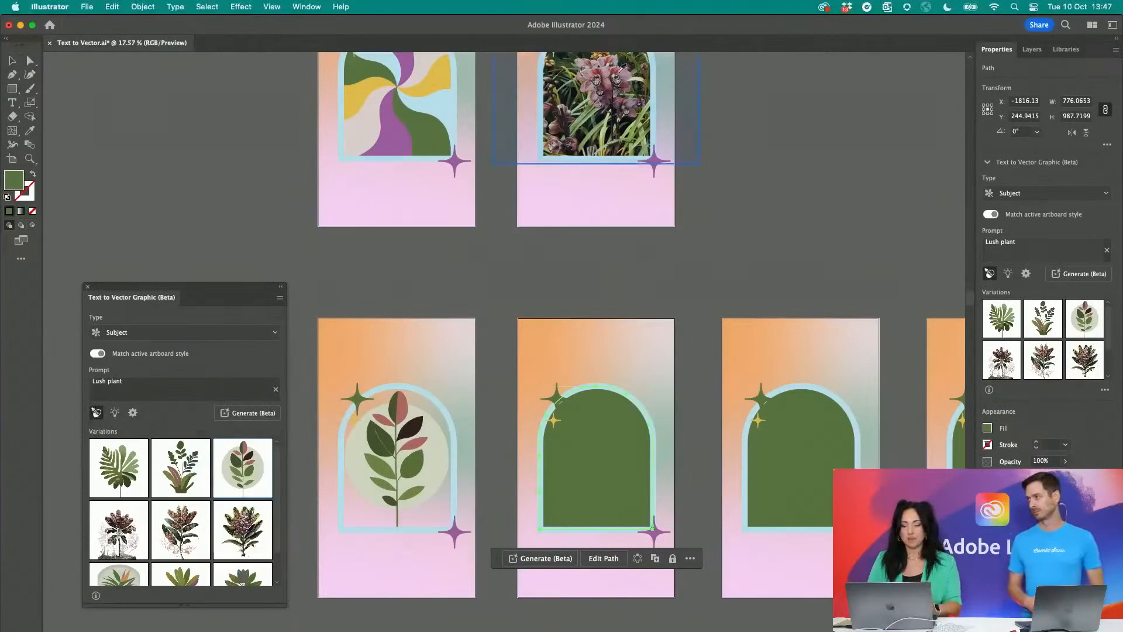
{"action": "left_click", "coordinate": [600, 108]}
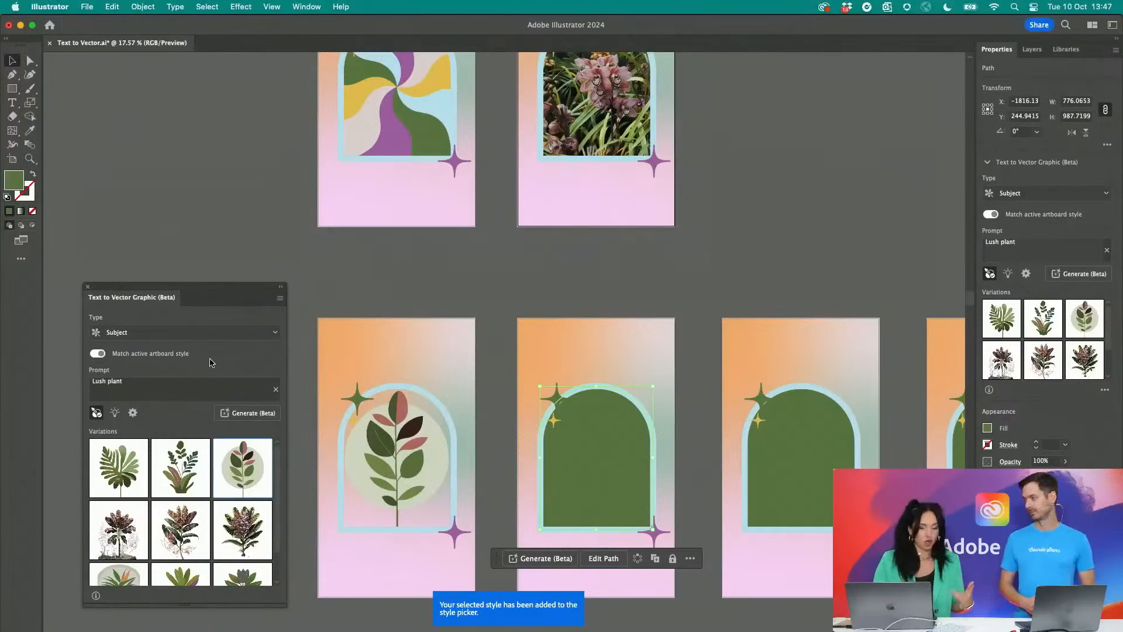
{"action": "left_click", "coordinate": [257, 414]}
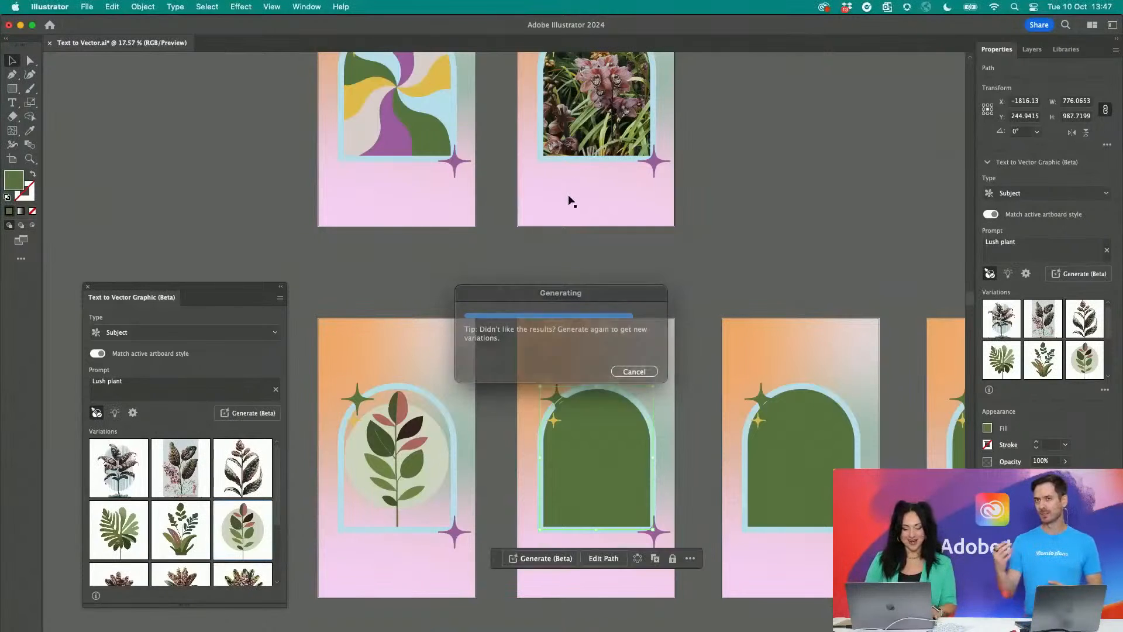
- Swap the new plant for the second variation, the dark leaves with pink blossoms, and deselect it
{"action": "left_click", "coordinate": [680, 238]}
{"action": "scroll", "coordinate": [649, 372], "scroll_direction": "up", "scroll_amount": 5}
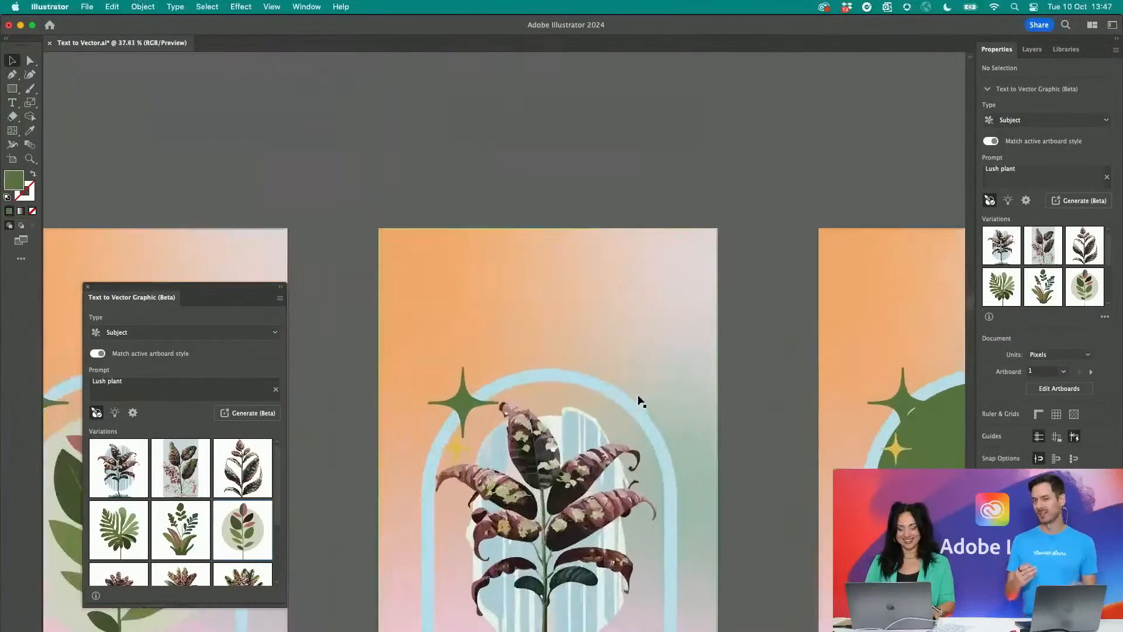
{"action": "left_click", "coordinate": [195, 472]}
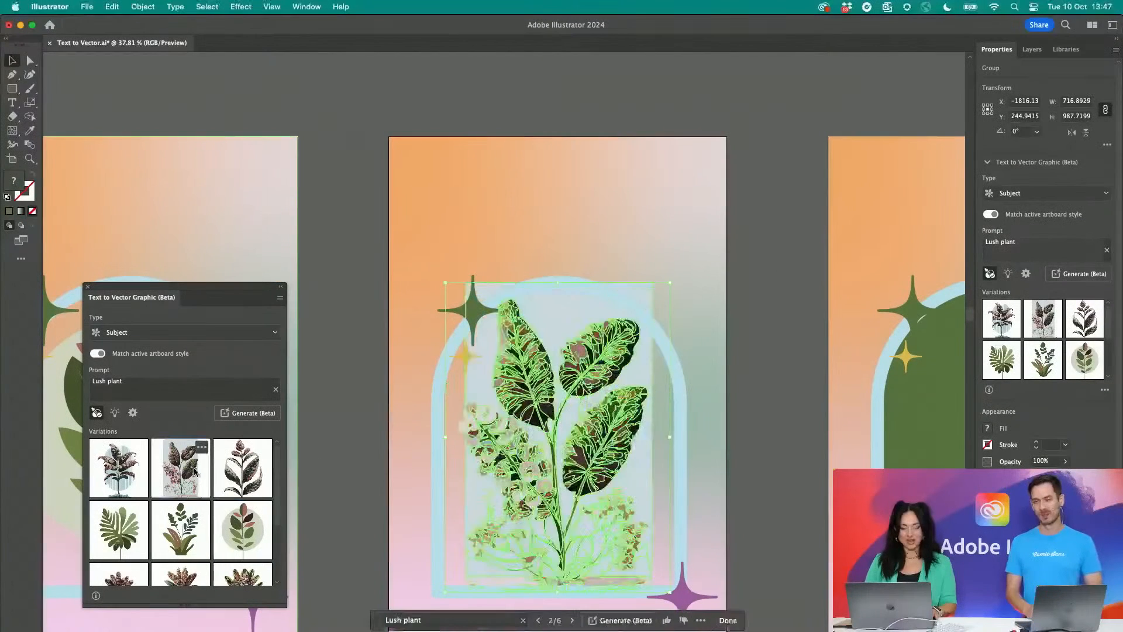
{"action": "left_click", "coordinate": [338, 440]}
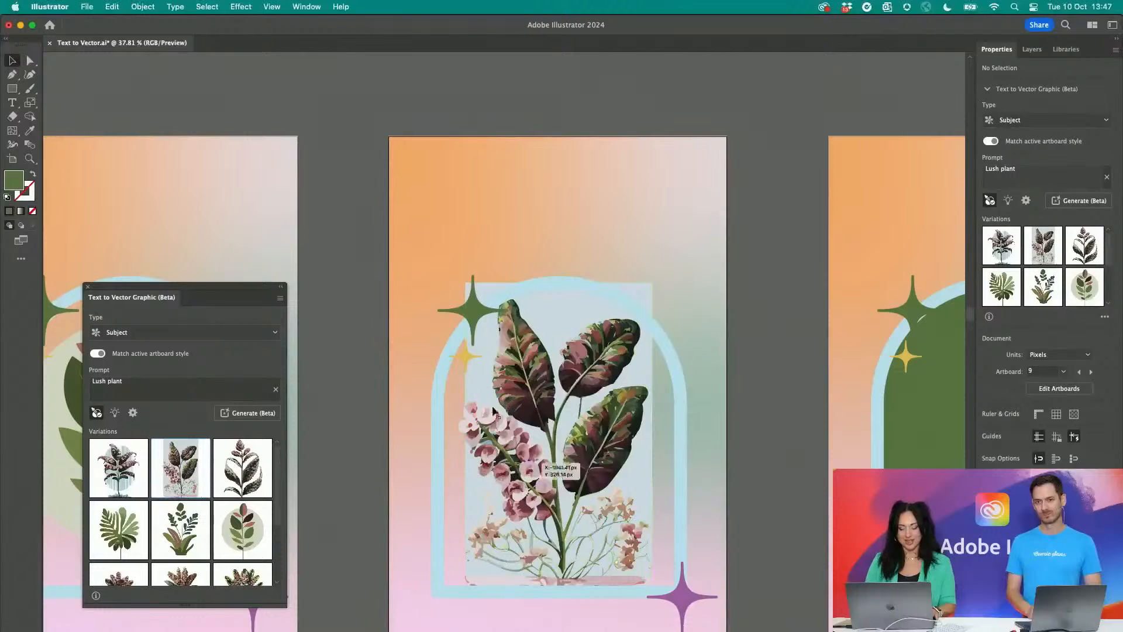
- Delete the pale blue background shape from the blossoming plant and scale the plant down to sit inside its arch
{"action": "left_click", "coordinate": [555, 319]}
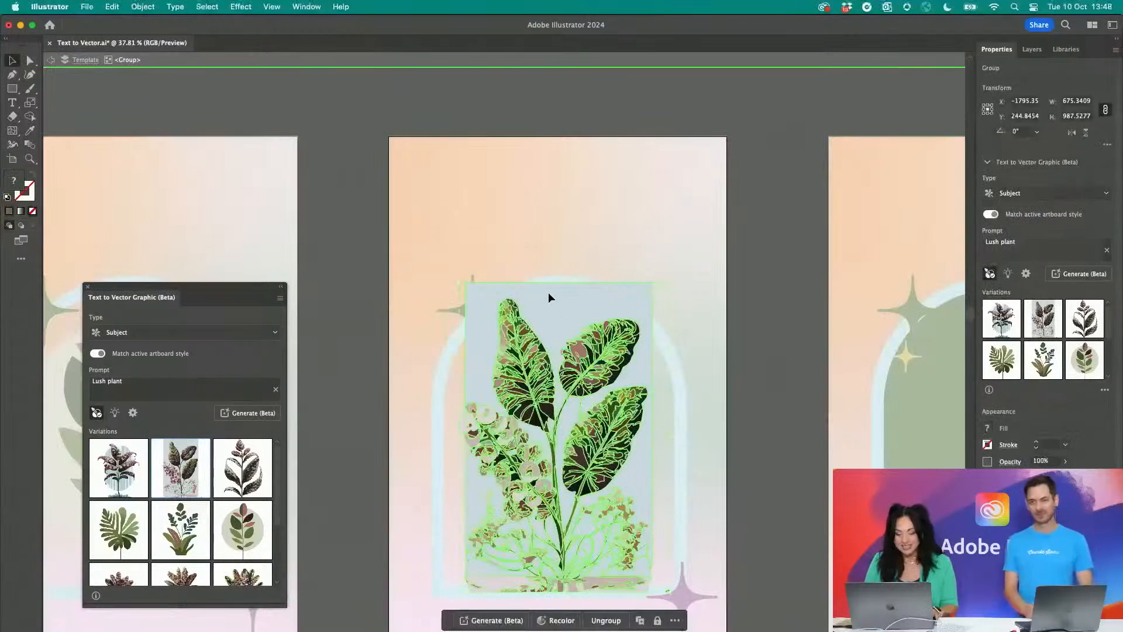
{"action": "double_click", "coordinate": [549, 293]}
{"action": "double_click", "coordinate": [549, 290]}
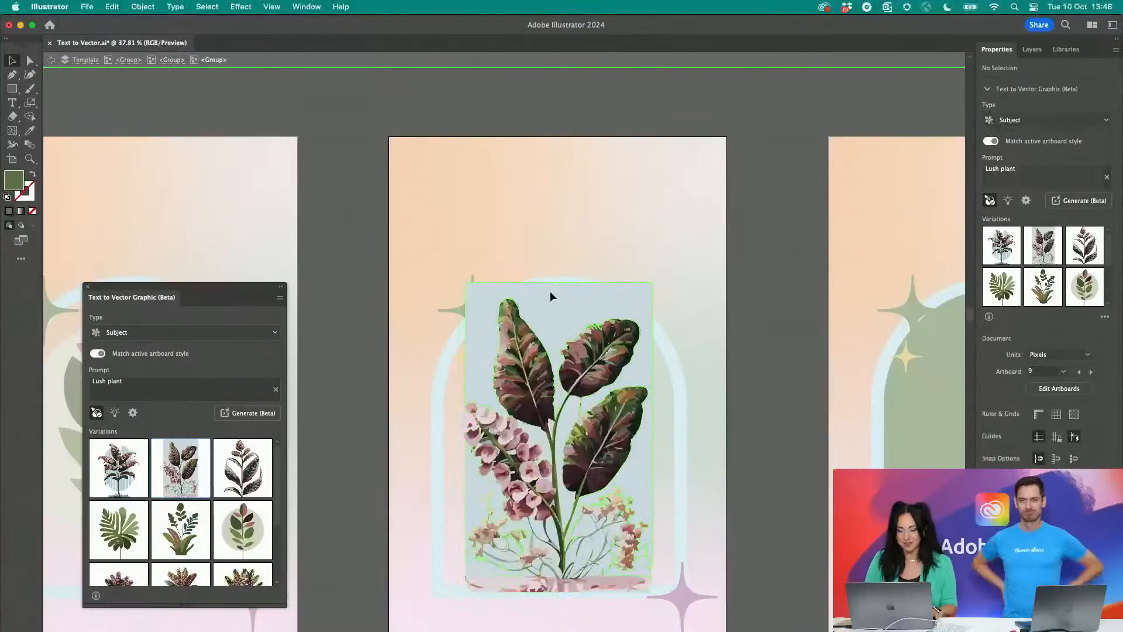
{"action": "left_click", "coordinate": [550, 290]}
{"action": "key", "text": "Delete"}
{"action": "double_click", "coordinate": [749, 215]}
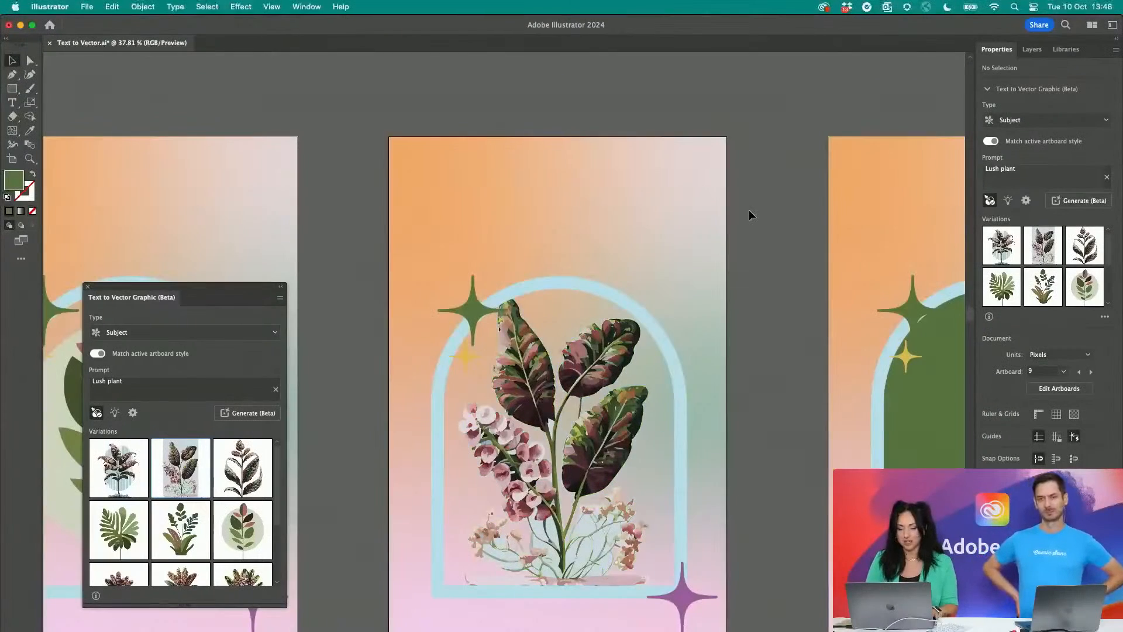
{"action": "left_click_drag", "start_coordinate": [667, 283], "coordinate": [640, 370]}
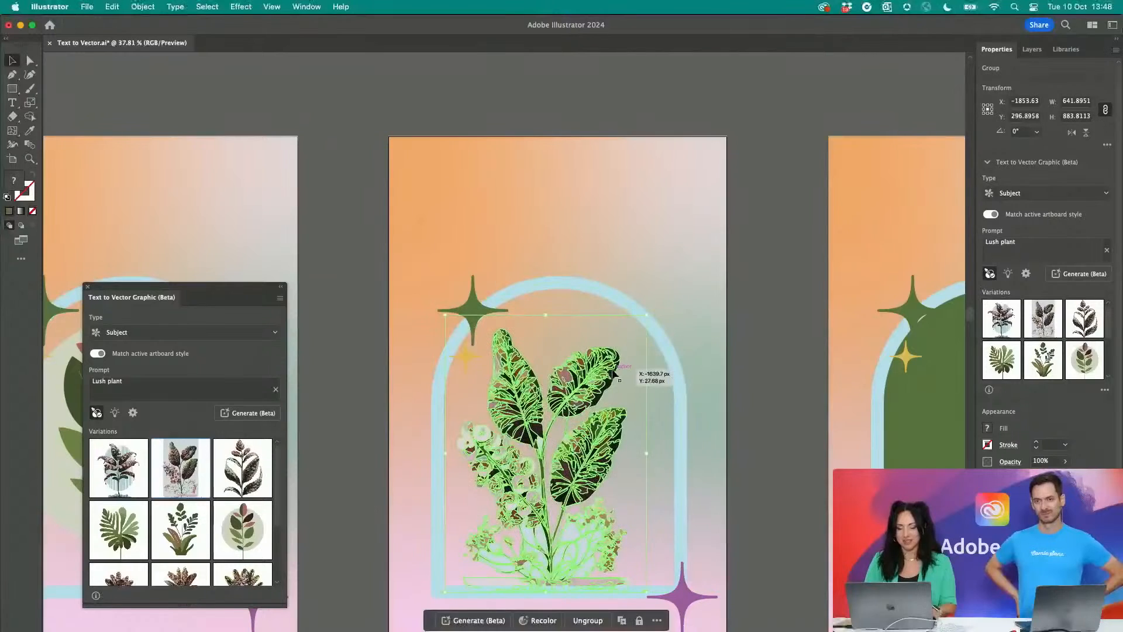
{"action": "left_click", "coordinate": [786, 377]}
- Generate a "Lush plant" subject in the third arch of the second row, with the style picked from the colourful swirl artwork
{"action": "scroll", "coordinate": [786, 379], "scroll_direction": "down", "scroll_amount": 5}
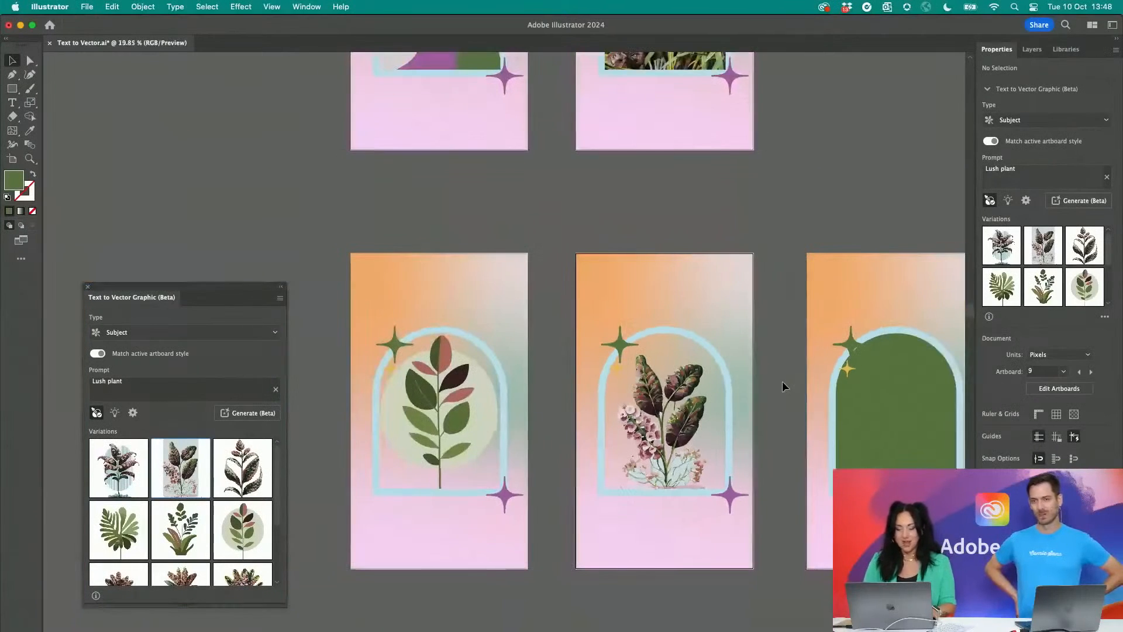
{"action": "scroll", "coordinate": [782, 384], "scroll_direction": "right", "scroll_amount": 3}
{"action": "left_click", "coordinate": [819, 396]}
{"action": "scroll", "coordinate": [626, 292], "scroll_direction": "up", "scroll_amount": 5}
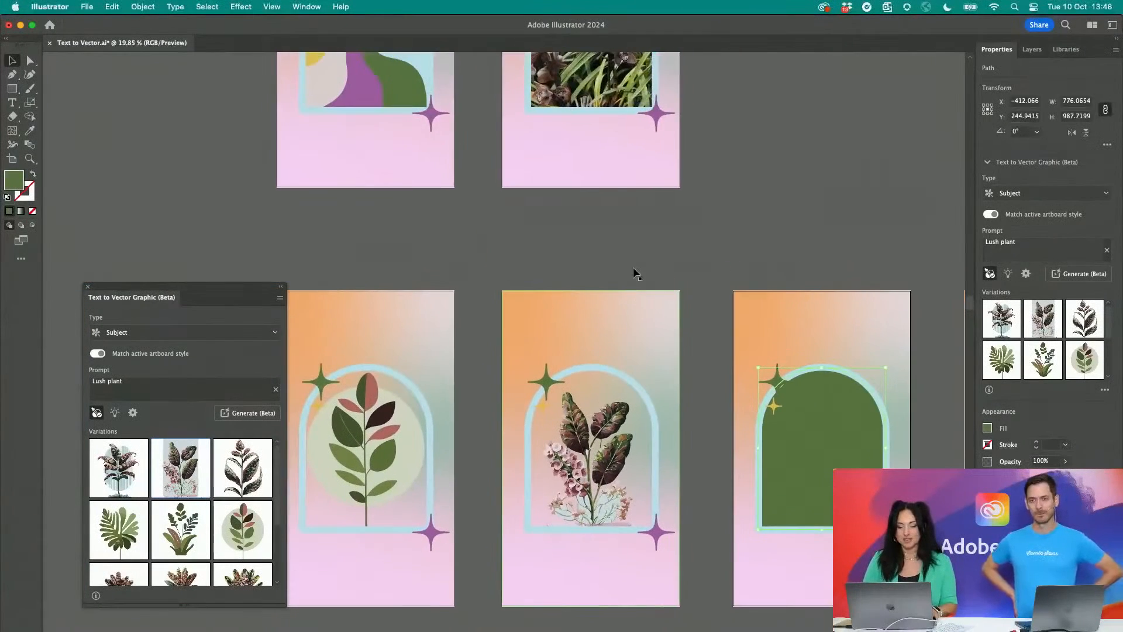
{"action": "scroll", "coordinate": [426, 124], "scroll_direction": "up", "scroll_amount": 1}
{"action": "scroll", "coordinate": [425, 124], "scroll_direction": "right", "scroll_amount": 1}
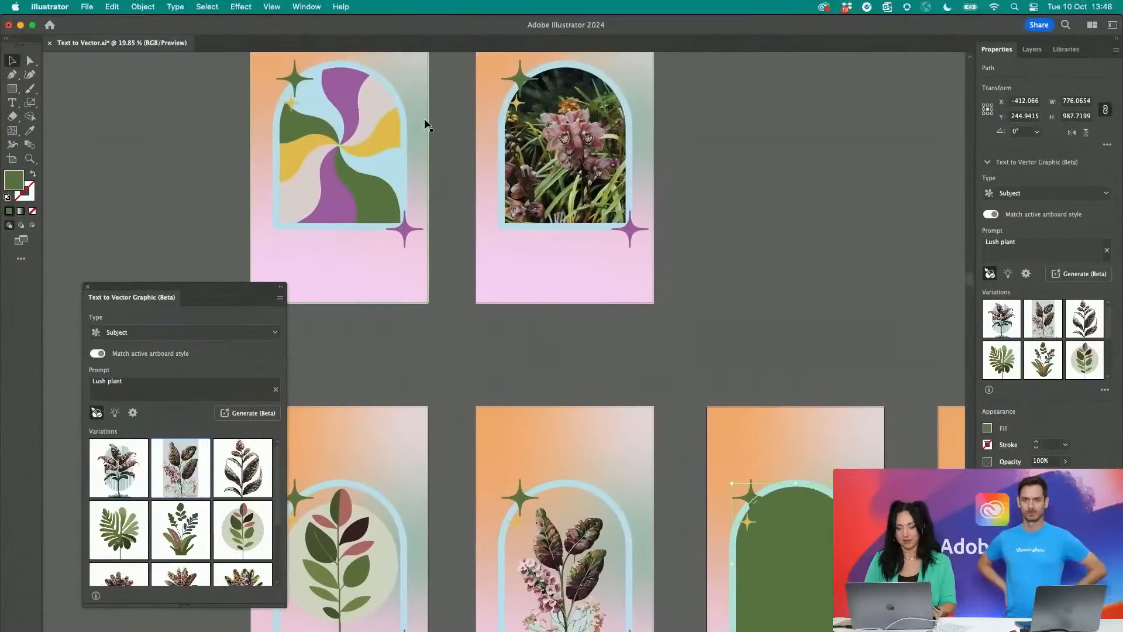
{"action": "key", "text": "super+minus"}
{"action": "scroll", "coordinate": [197, 64], "scroll_direction": "left", "scroll_amount": 1}
{"action": "scroll", "coordinate": [197, 65], "scroll_direction": "up", "scroll_amount": 1}
{"action": "scroll", "coordinate": [197, 64], "scroll_direction": "up", "scroll_amount": 2}
{"action": "scroll", "coordinate": [198, 64], "scroll_direction": "left", "scroll_amount": 2}
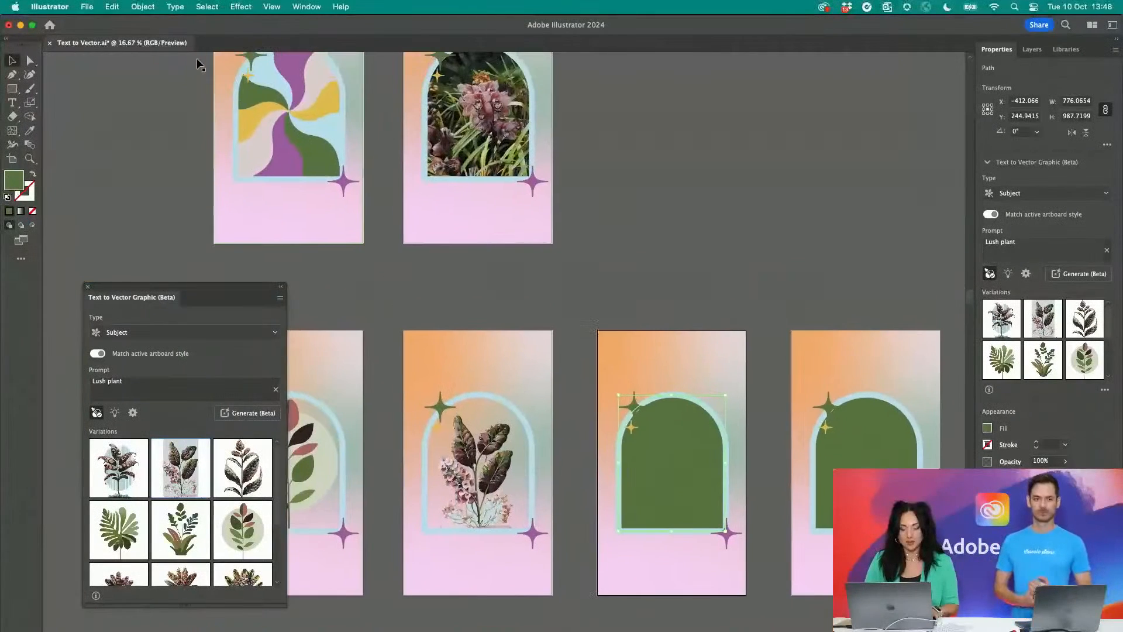
{"action": "left_click", "coordinate": [96, 413]}
{"action": "left_click", "coordinate": [311, 131]}
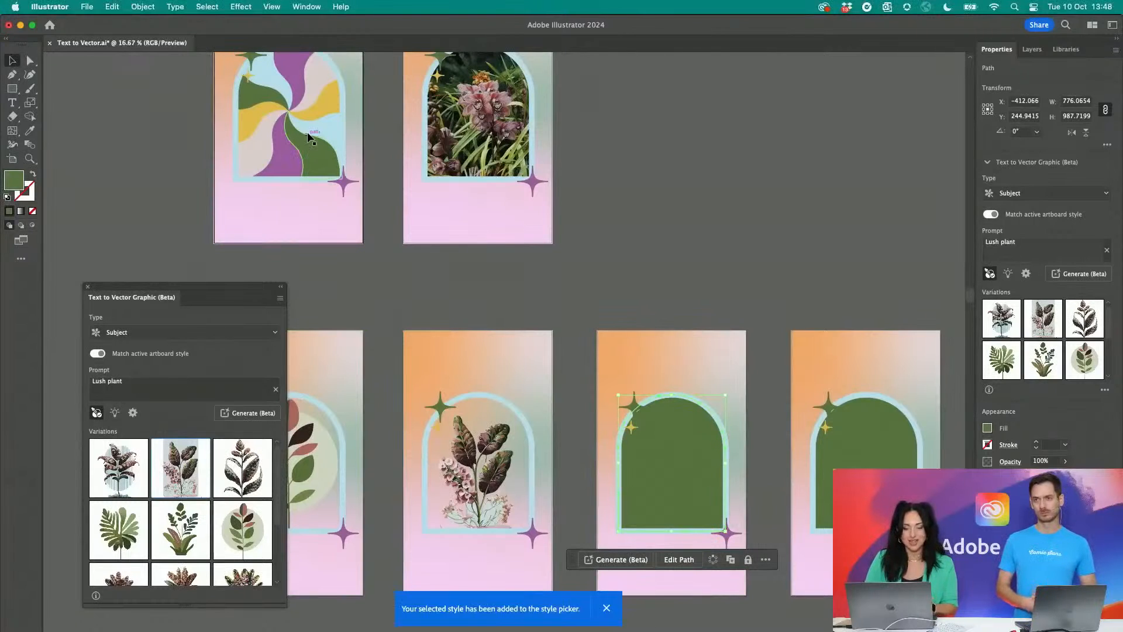
{"action": "left_click", "coordinate": [260, 415]}
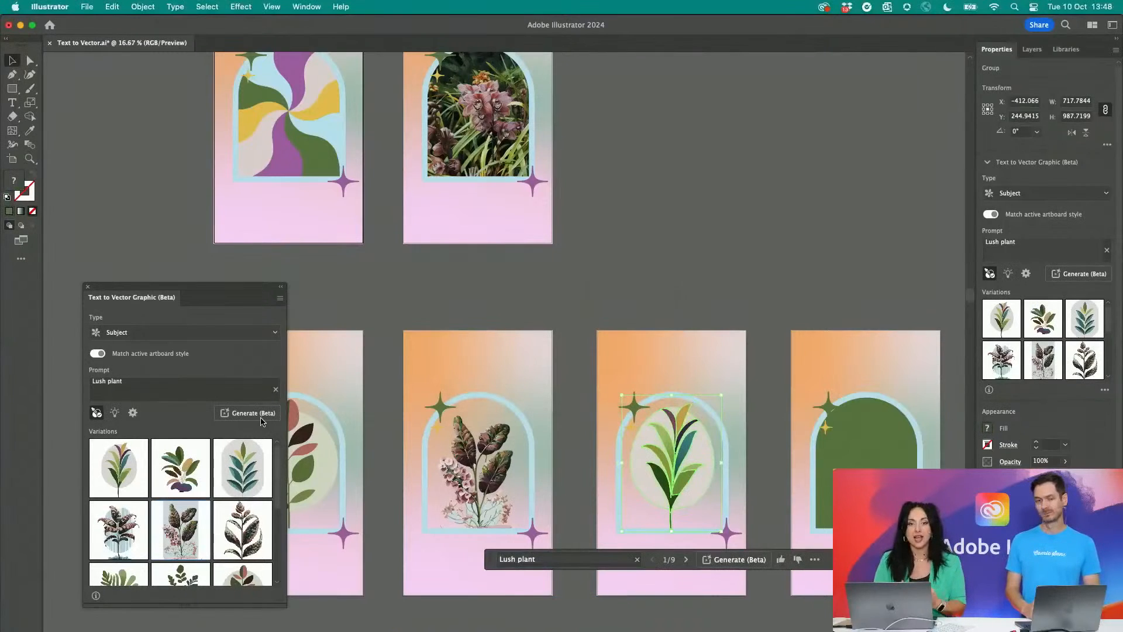
- Swap the third arch's plant for the second variation, the one with purple and teal base leaves, and deselect it
{"action": "left_click", "coordinate": [690, 293]}
{"action": "left_click", "coordinate": [672, 447]}
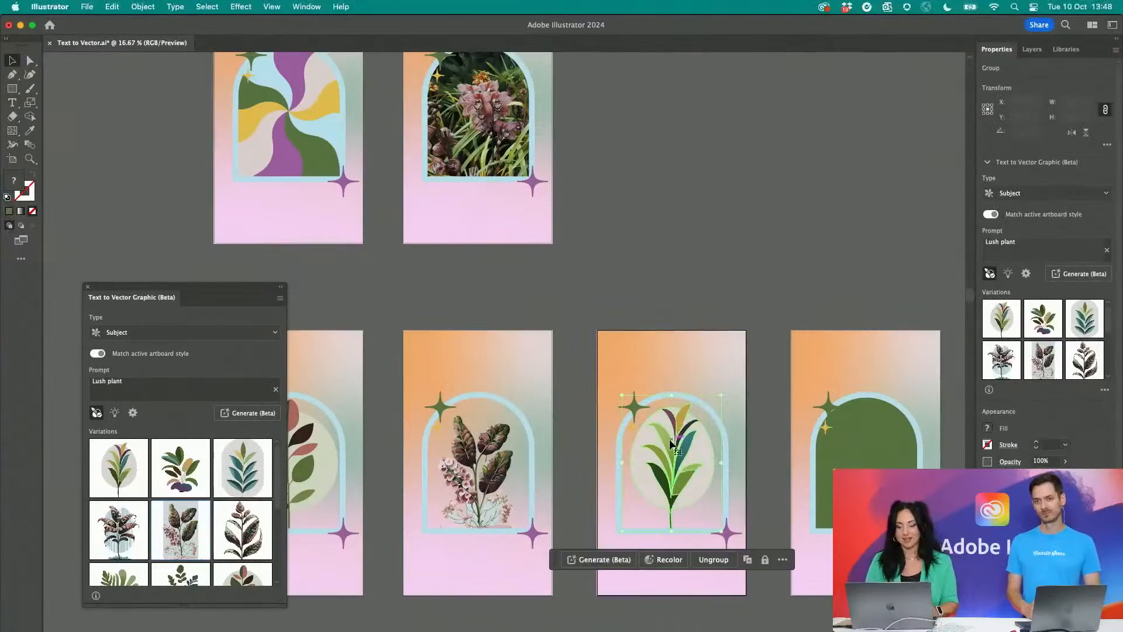
{"action": "left_click", "coordinate": [199, 448]}
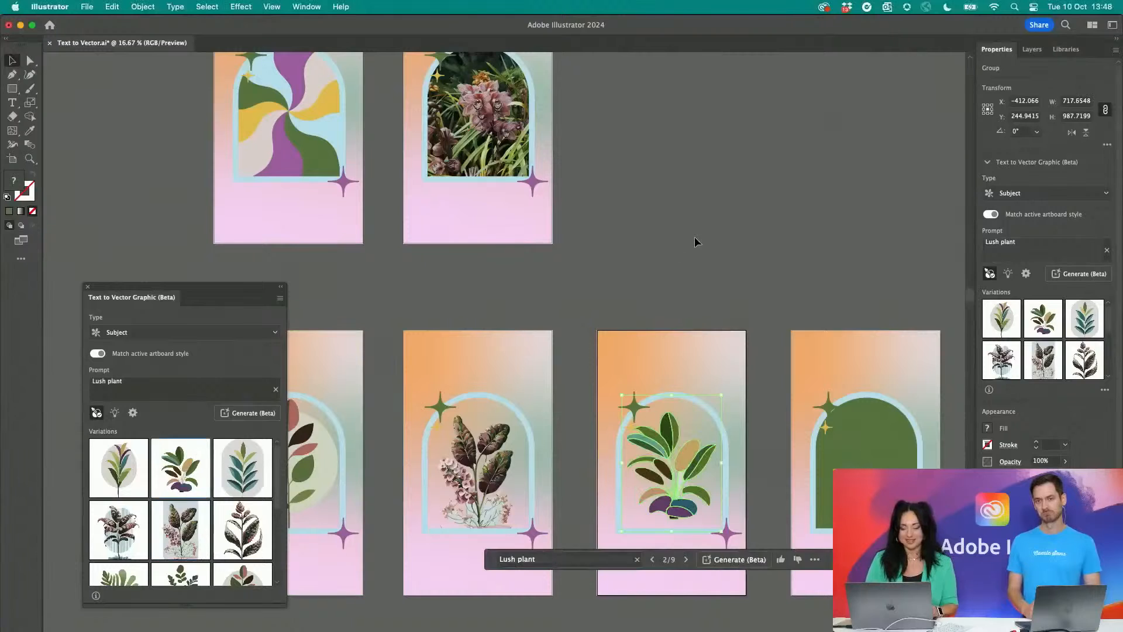
{"action": "left_click", "coordinate": [694, 236]}
- Duplicate the third plant's artboard with its artwork into the top row, just before the swirl artboard, and leave artboard editing
{"action": "scroll", "coordinate": [722, 331], "scroll_direction": "down", "scroll_amount": 2}
{"action": "scroll", "coordinate": [738, 401], "scroll_direction": "down", "scroll_amount": 5}
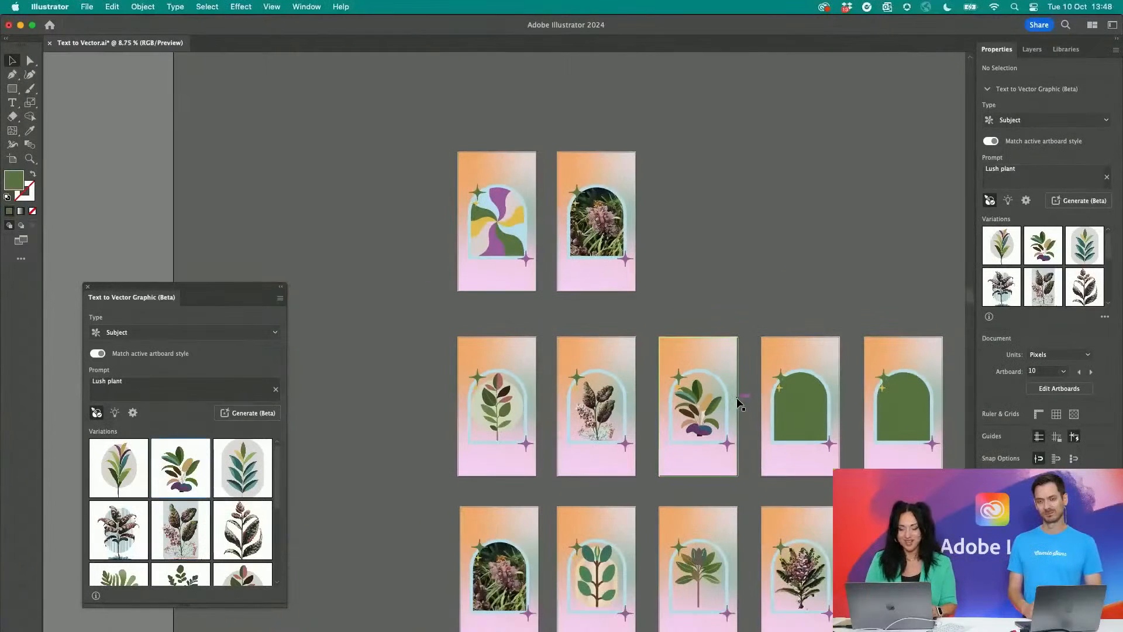
{"action": "left_click", "coordinate": [12, 159]}
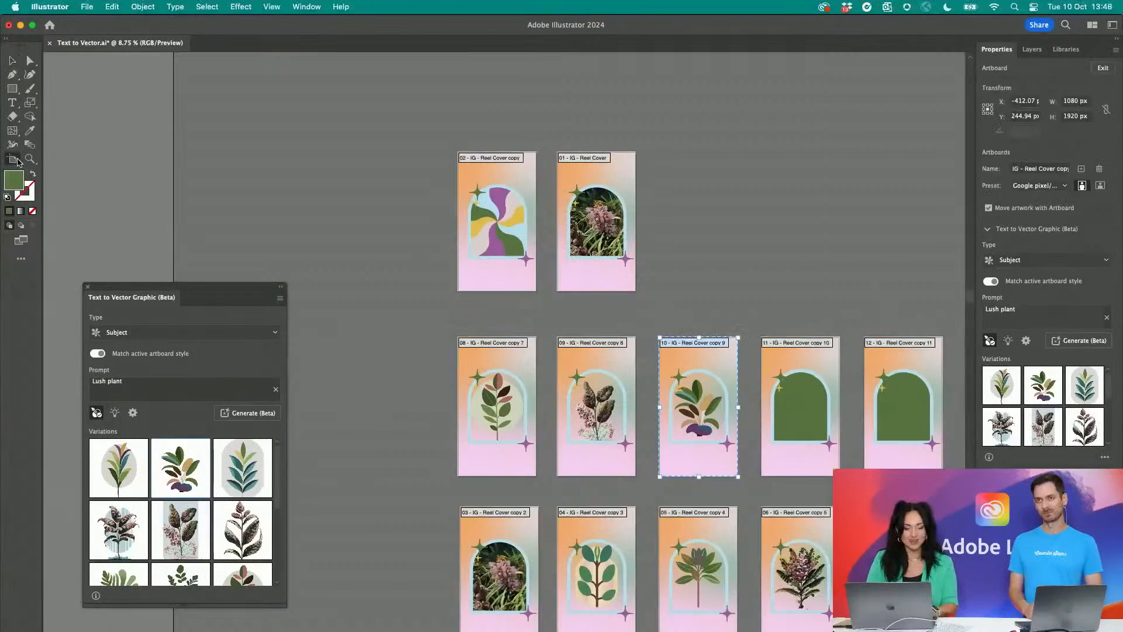
{"action": "left_click_drag", "start_coordinate": [679, 389], "coordinate": [372, 205]}
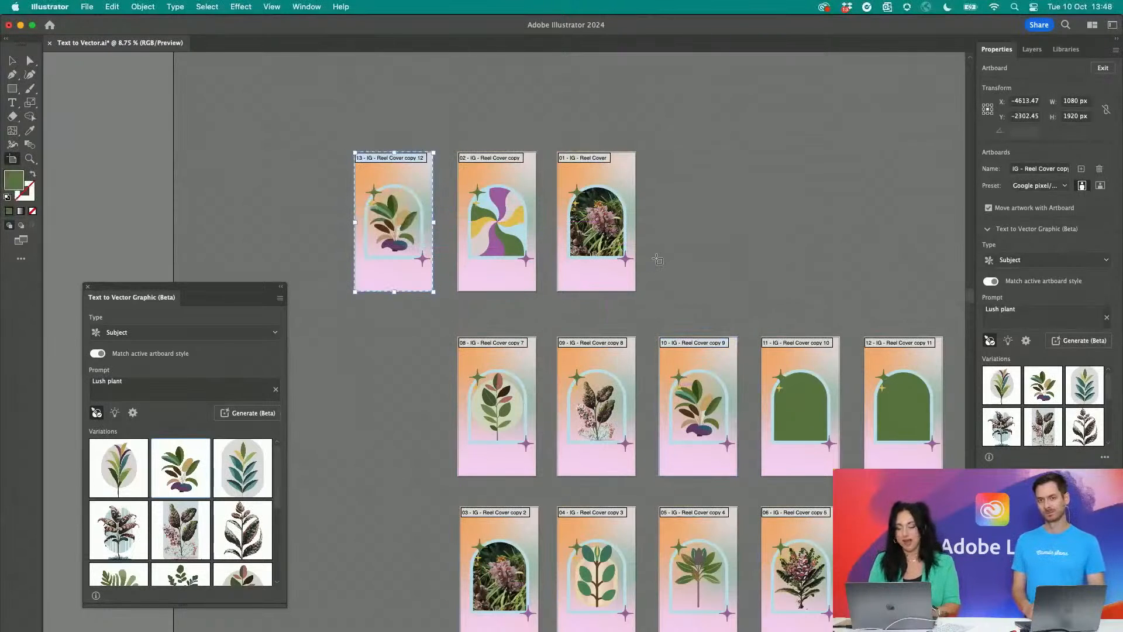
{"action": "scroll", "coordinate": [657, 257], "scroll_direction": "up", "scroll_amount": 5}
{"action": "scroll", "coordinate": [658, 259], "scroll_direction": "left", "scroll_amount": 5}
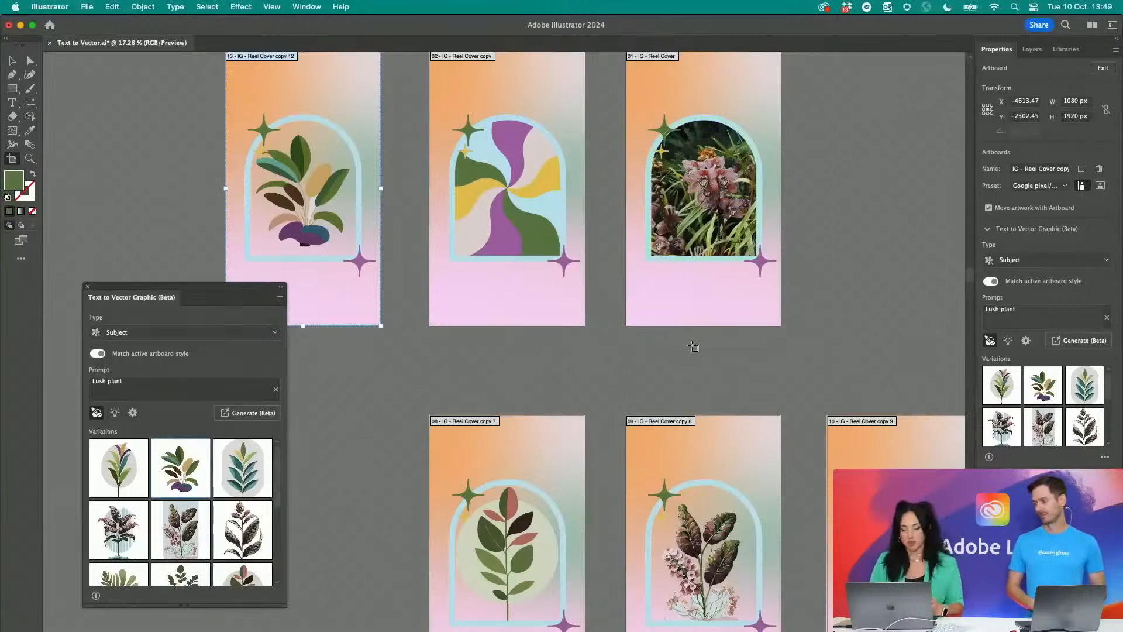
{"action": "scroll", "coordinate": [692, 346], "scroll_direction": "down", "scroll_amount": 5}
{"action": "scroll", "coordinate": [692, 347], "scroll_direction": "right", "scroll_amount": 3}
{"action": "key", "text": "v"}
- Select the green arch on the fourth artboard of the second row and set the vector graphic type to Pattern
{"action": "left_click", "coordinate": [716, 436]}
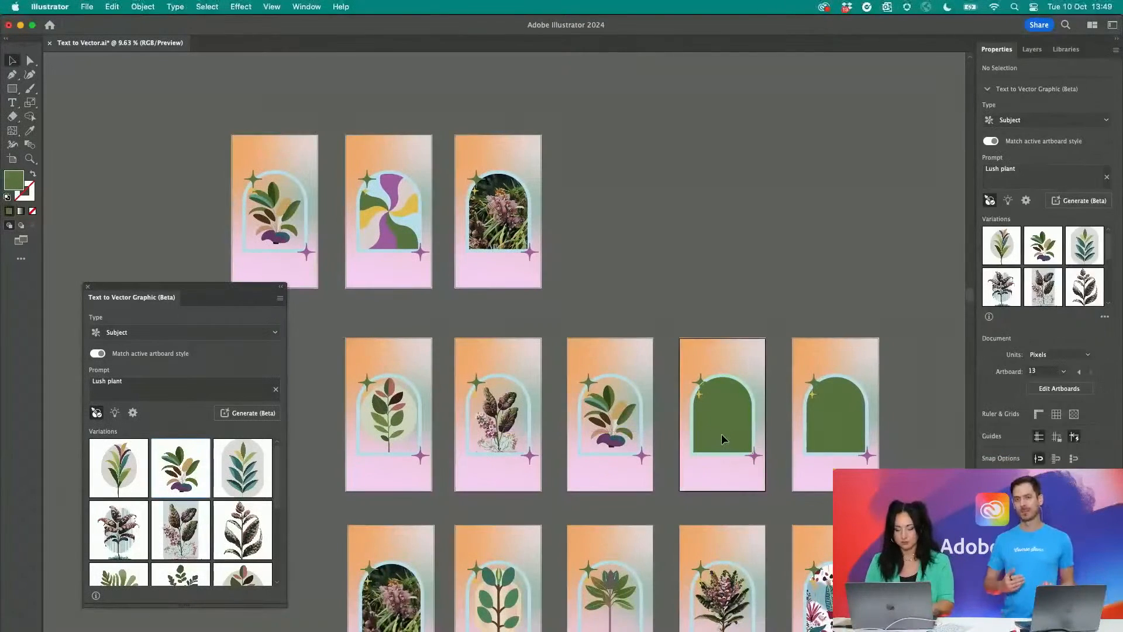
{"action": "left_click", "coordinate": [168, 338]}
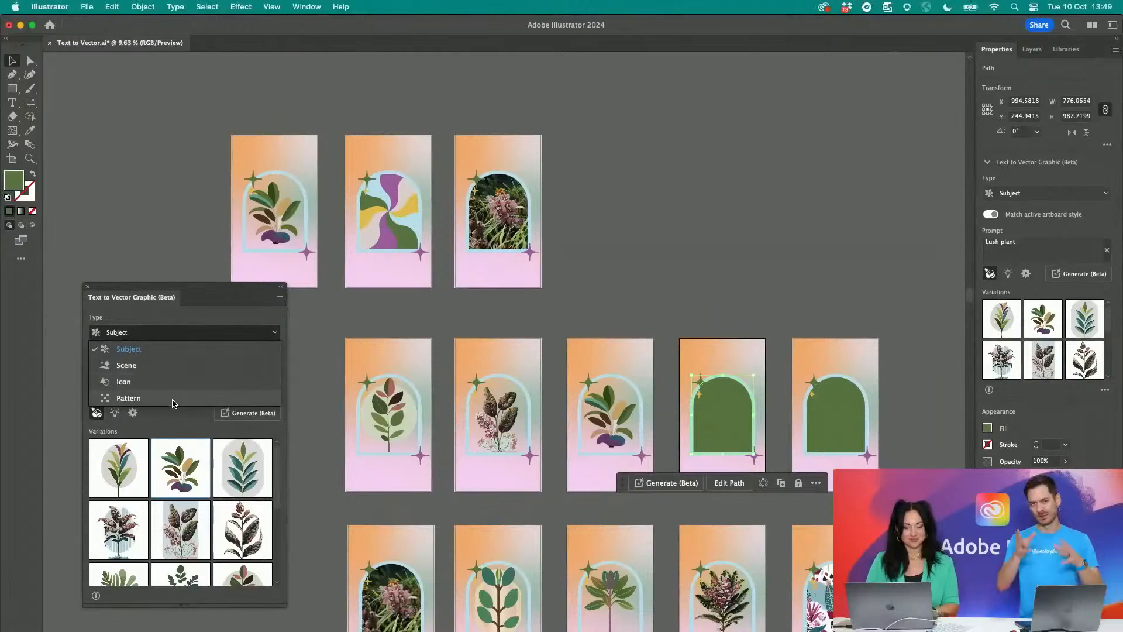
{"action": "left_click", "coordinate": [175, 397]}
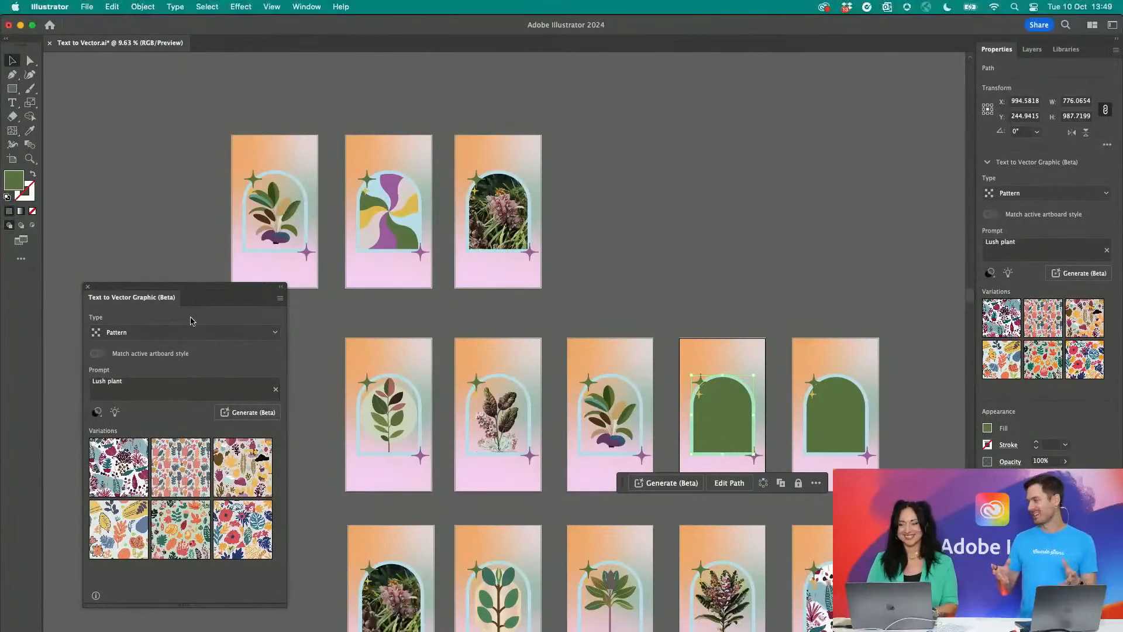
- Delete the pale shape between the plant's stems on the duplicated artboard in the top row, and leave isolation mode
{"action": "scroll", "coordinate": [459, 252], "scroll_direction": "up", "scroll_amount": 5}
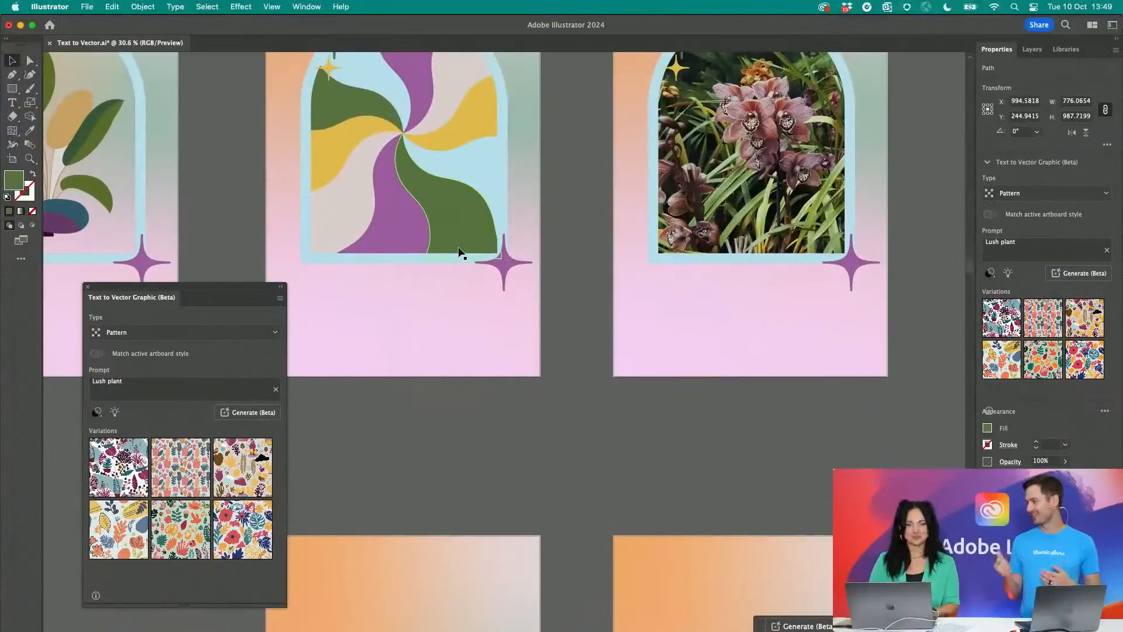
{"action": "scroll", "coordinate": [456, 253], "scroll_direction": "down", "scroll_amount": 3}
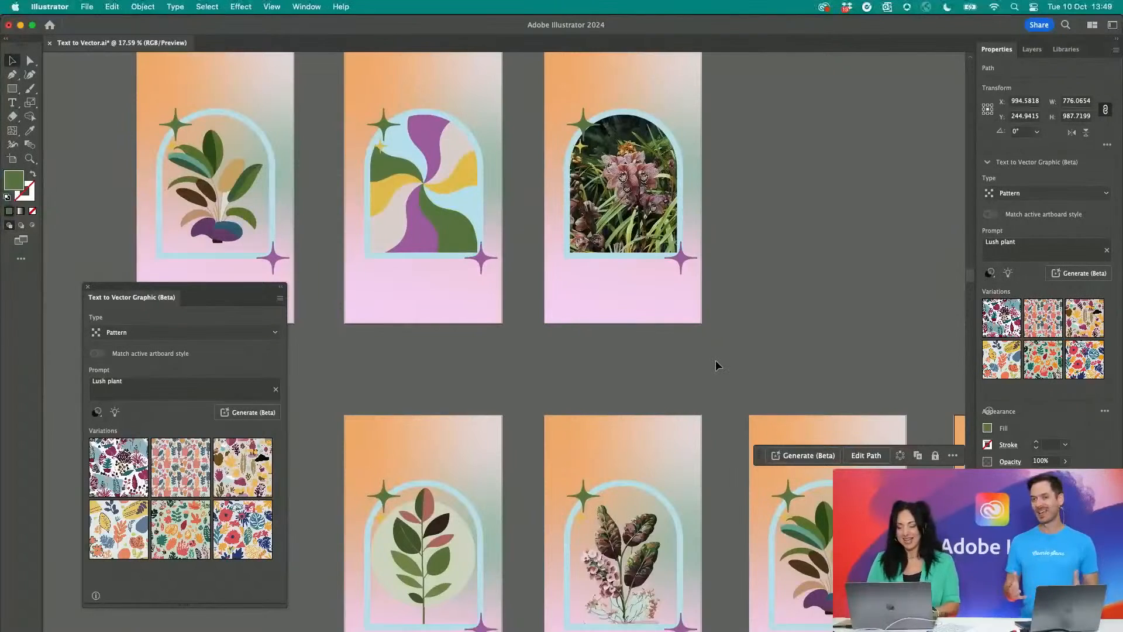
{"action": "scroll", "coordinate": [248, 206], "scroll_direction": "up", "scroll_amount": 4}
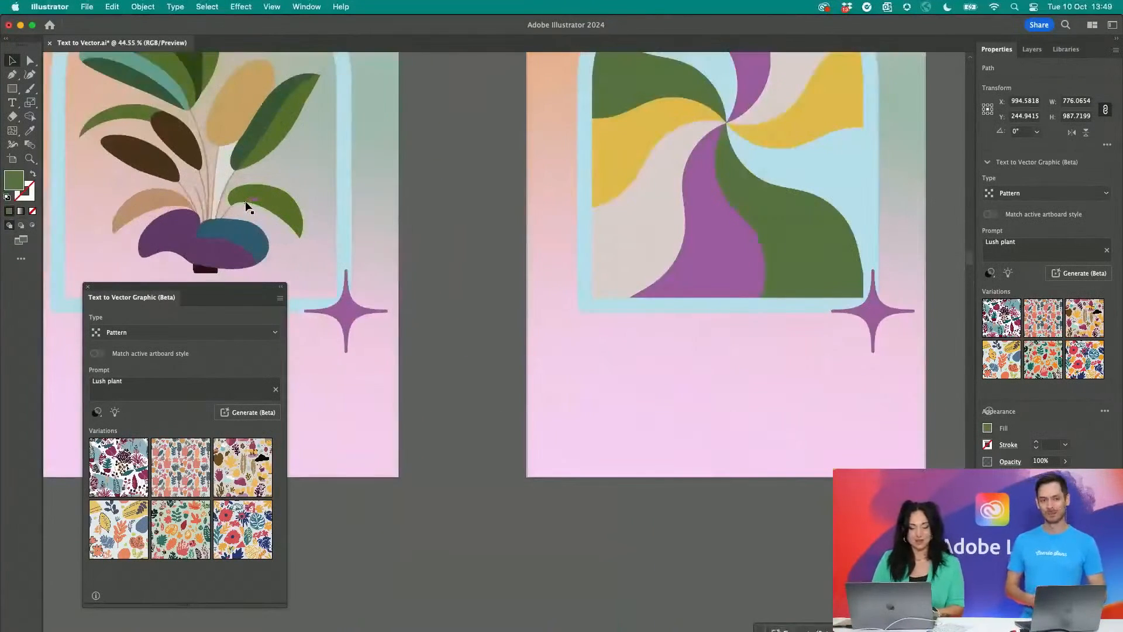
{"action": "scroll", "coordinate": [246, 202], "scroll_direction": "up", "scroll_amount": 2}
{"action": "double_click", "coordinate": [186, 165]}
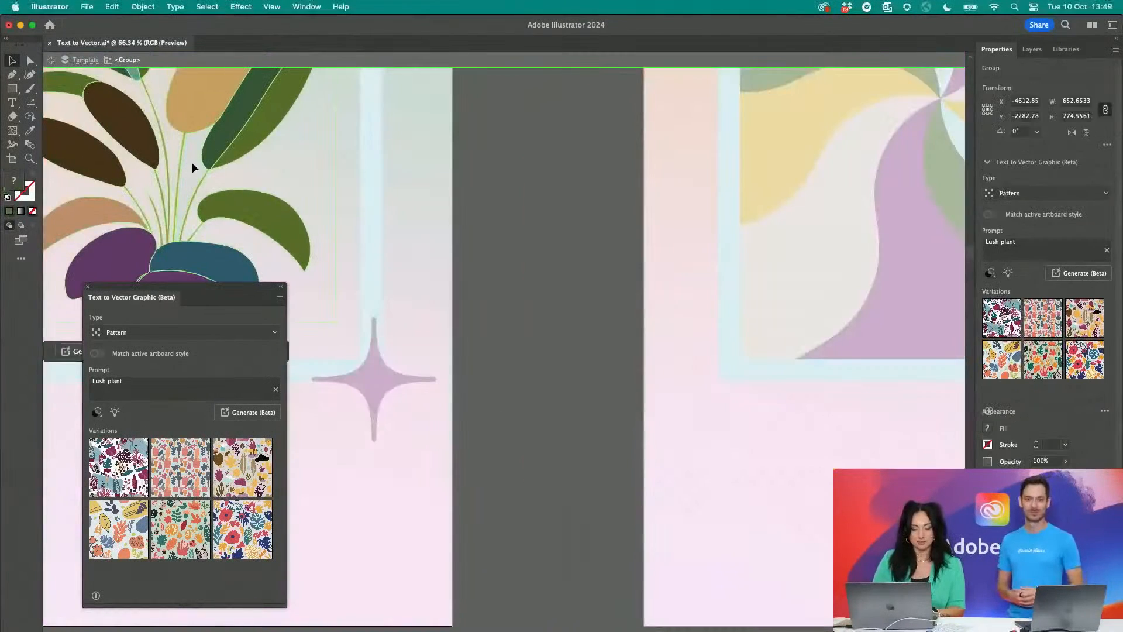
{"action": "double_click", "coordinate": [192, 164]}
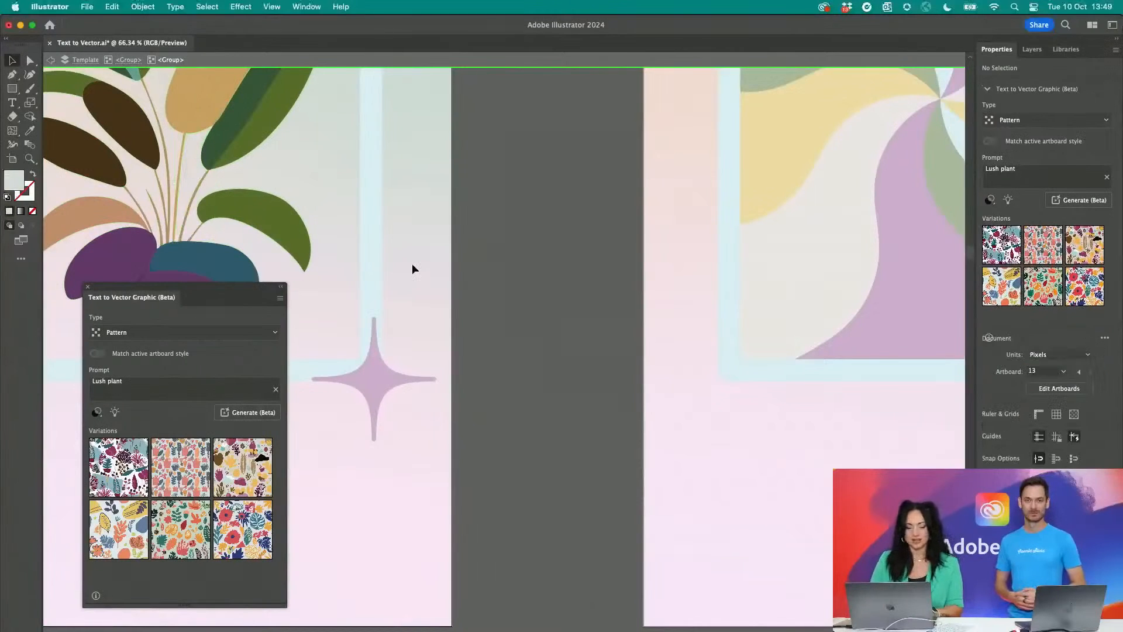
{"action": "scroll", "coordinate": [412, 265], "scroll_direction": "down", "scroll_amount": 7}
{"action": "double_click", "coordinate": [395, 368]}
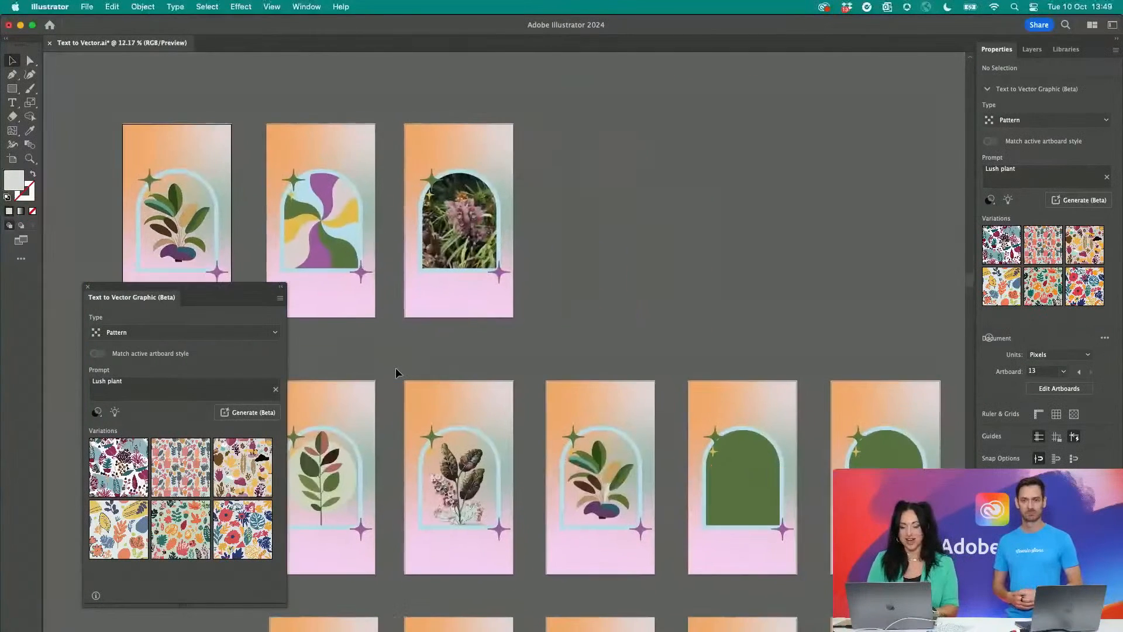
- Check the specified colors for the green arch on the fourth artboard of the second row, and generate a Lush plant pattern in it
{"action": "scroll", "coordinate": [582, 426], "scroll_direction": "up", "scroll_amount": 4}
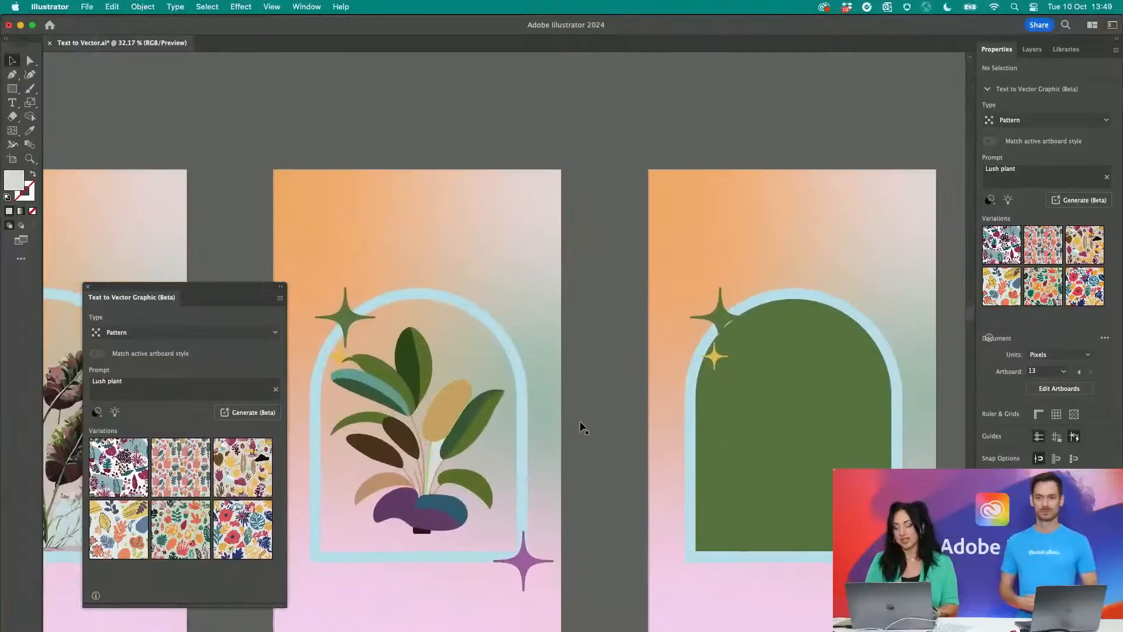
{"action": "scroll", "coordinate": [672, 426], "scroll_direction": "right", "scroll_amount": 3}
{"action": "scroll", "coordinate": [672, 427], "scroll_direction": "down", "scroll_amount": 1}
{"action": "left_click", "coordinate": [701, 427]}
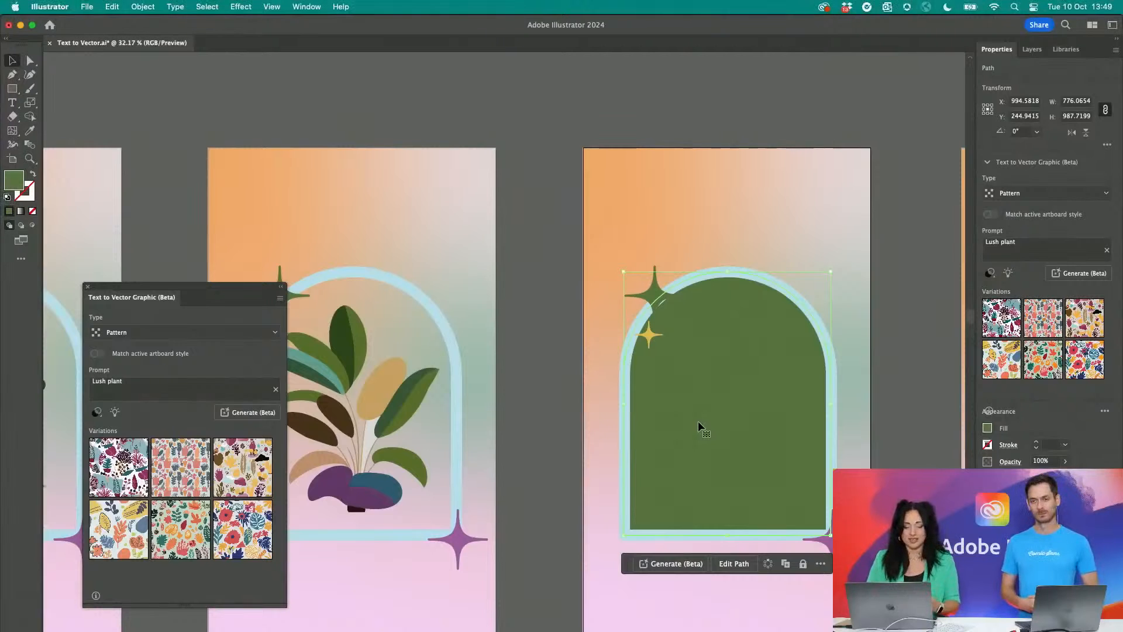
{"action": "left_click", "coordinate": [98, 413]}
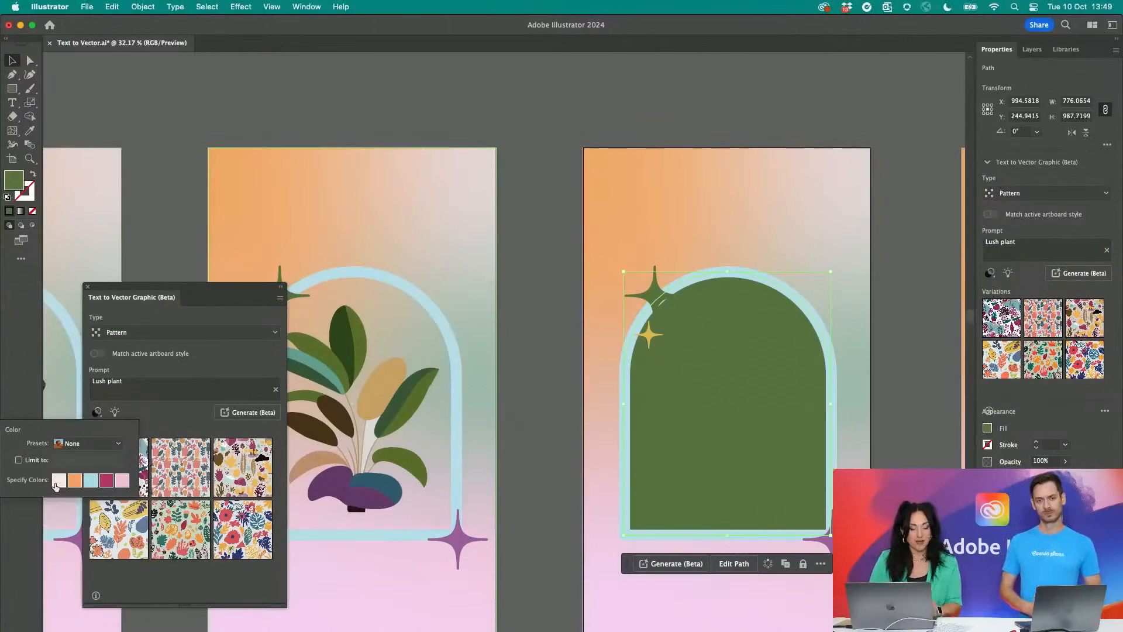
{"action": "left_click", "coordinate": [110, 481]}
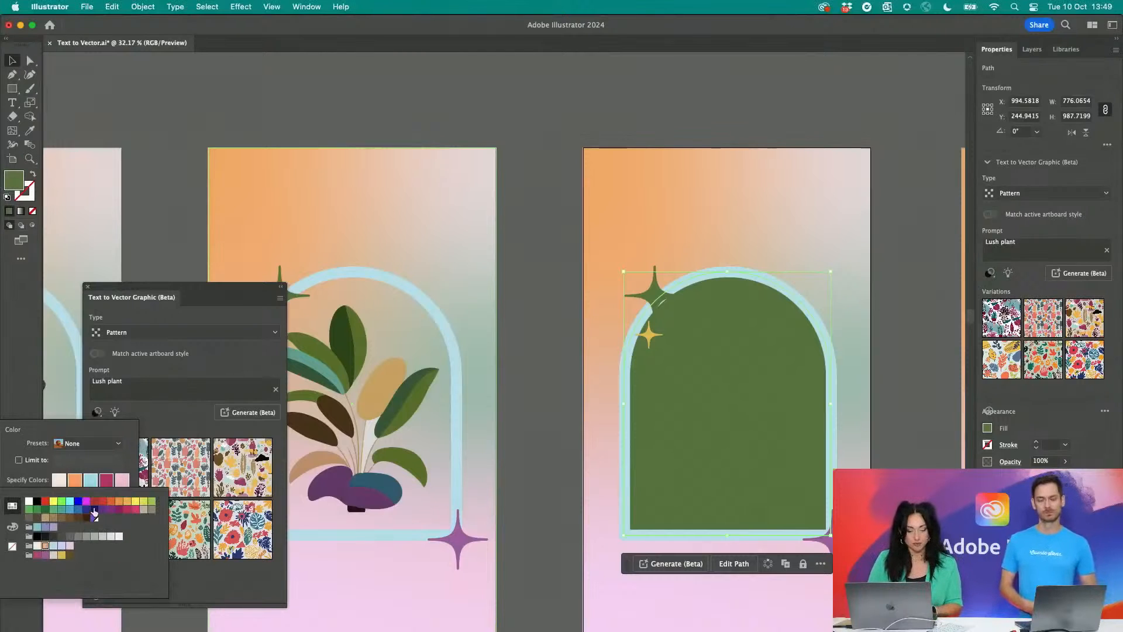
{"action": "left_click", "coordinate": [131, 425]}
{"action": "left_click", "coordinate": [184, 424]}
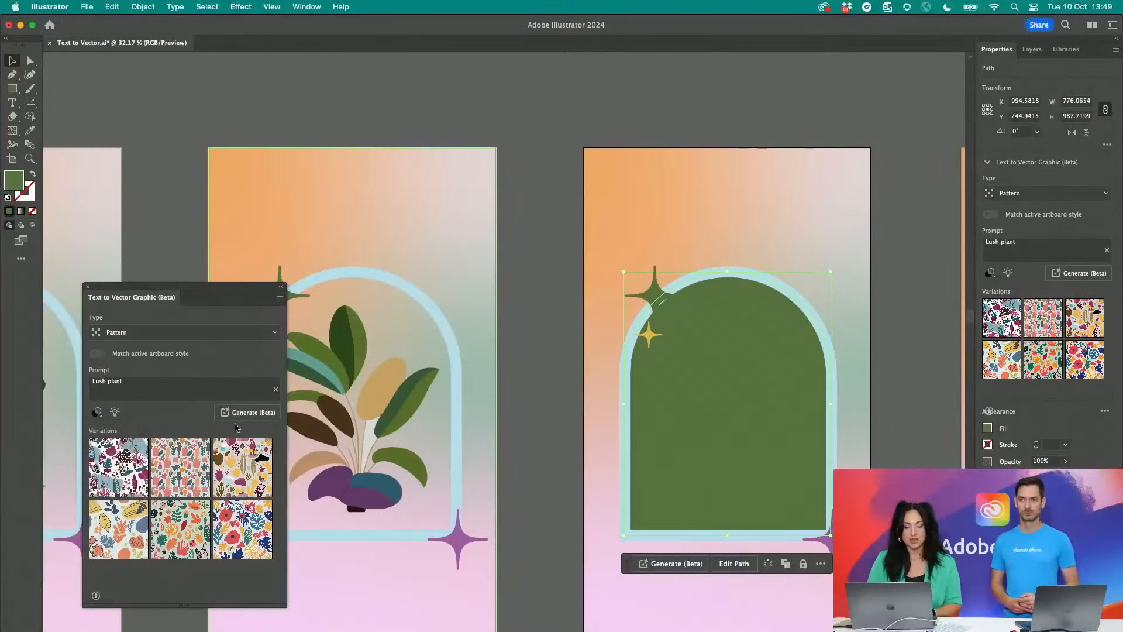
{"action": "left_click", "coordinate": [273, 414]}
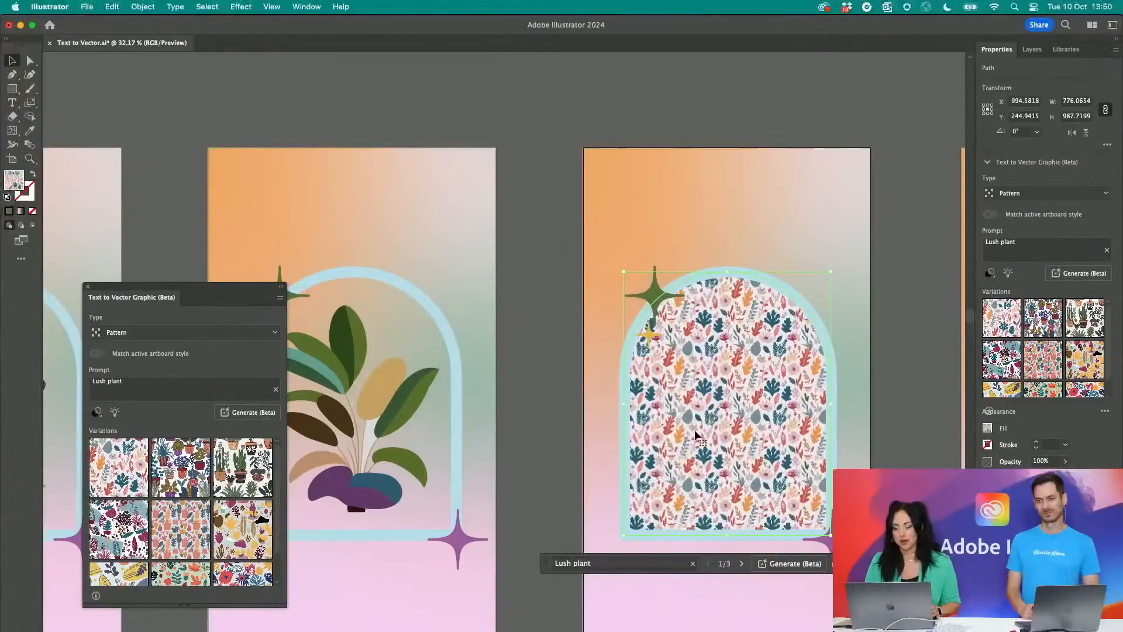
- Swap the arch's pattern for the third variation, the one with potted cacti and plants on white
{"action": "scroll", "coordinate": [694, 433], "scroll_direction": "up", "scroll_amount": 3}
{"action": "scroll", "coordinate": [695, 434], "scroll_direction": "up", "scroll_amount": 2}
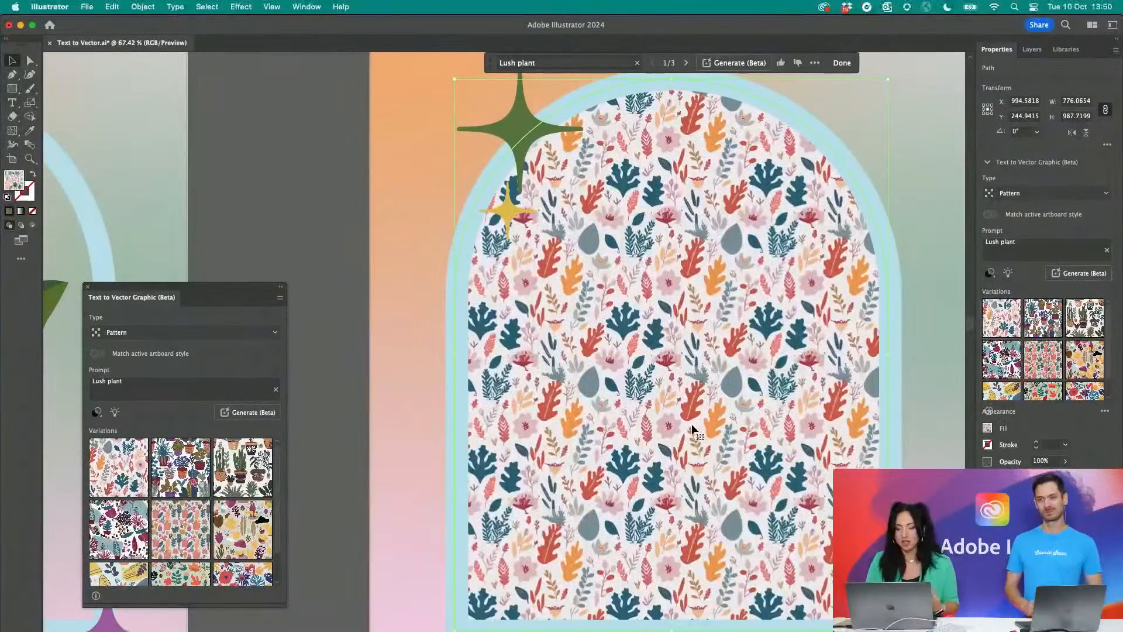
{"action": "left_click", "coordinate": [300, 7]}
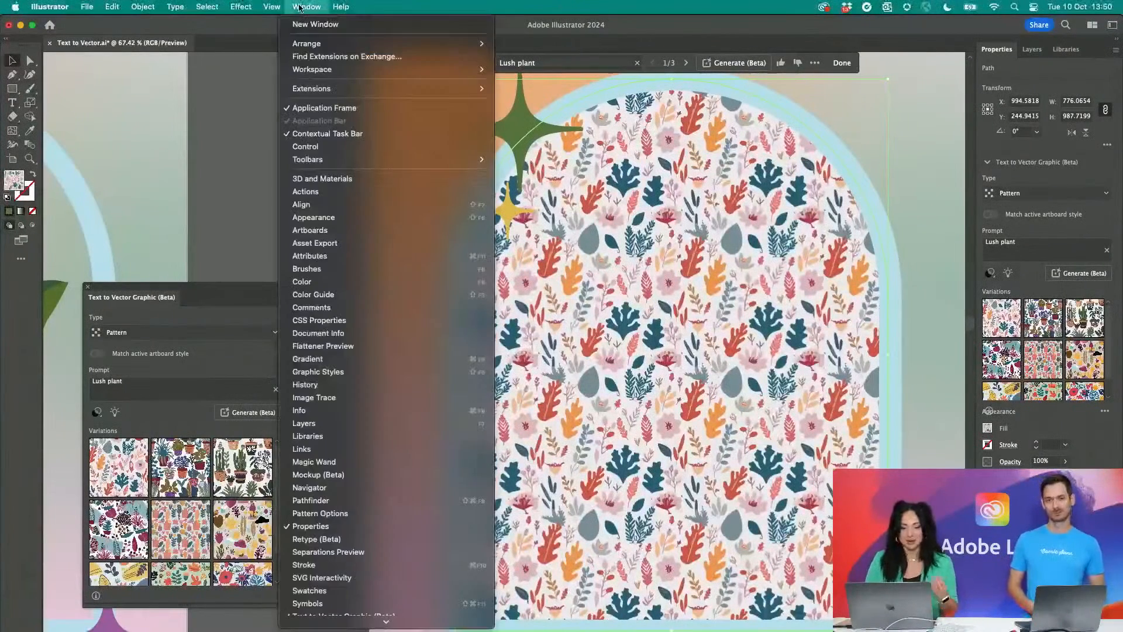
{"action": "left_click", "coordinate": [169, 468]}
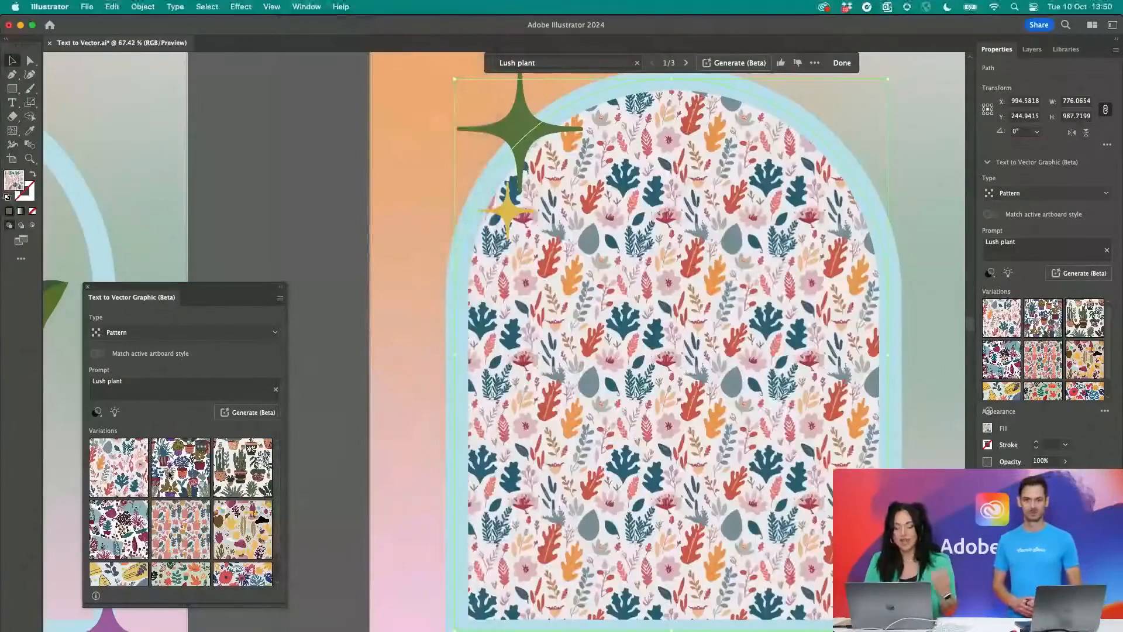
{"action": "left_click", "coordinate": [170, 474]}
{"action": "left_click", "coordinate": [231, 471]}
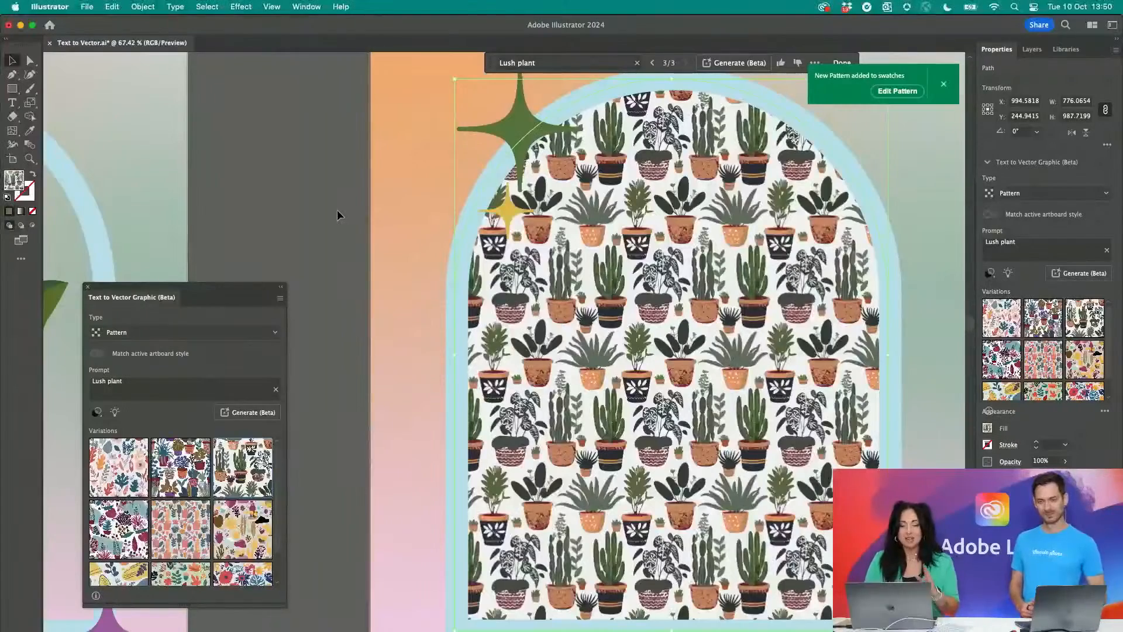
- Limit transformations to the pattern only and double the scale of the arch's potted-plant pattern by multiplying its width by 2
{"action": "left_click", "coordinate": [319, 6]}
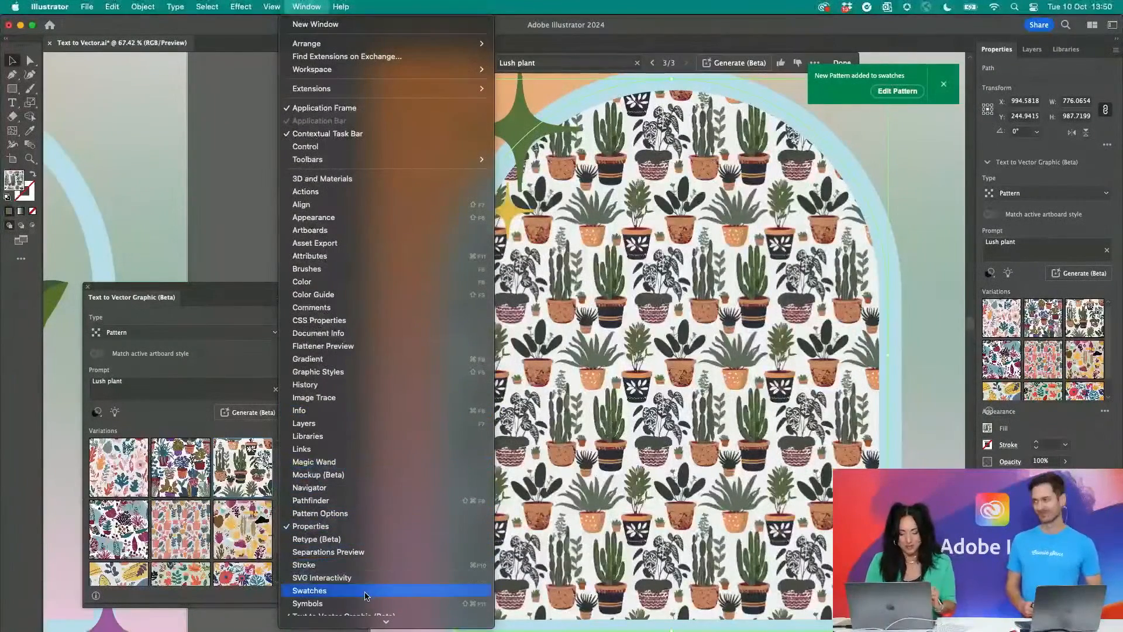
{"action": "scroll", "coordinate": [365, 593], "scroll_direction": "down", "scroll_amount": 3}
{"action": "left_click", "coordinate": [360, 528]}
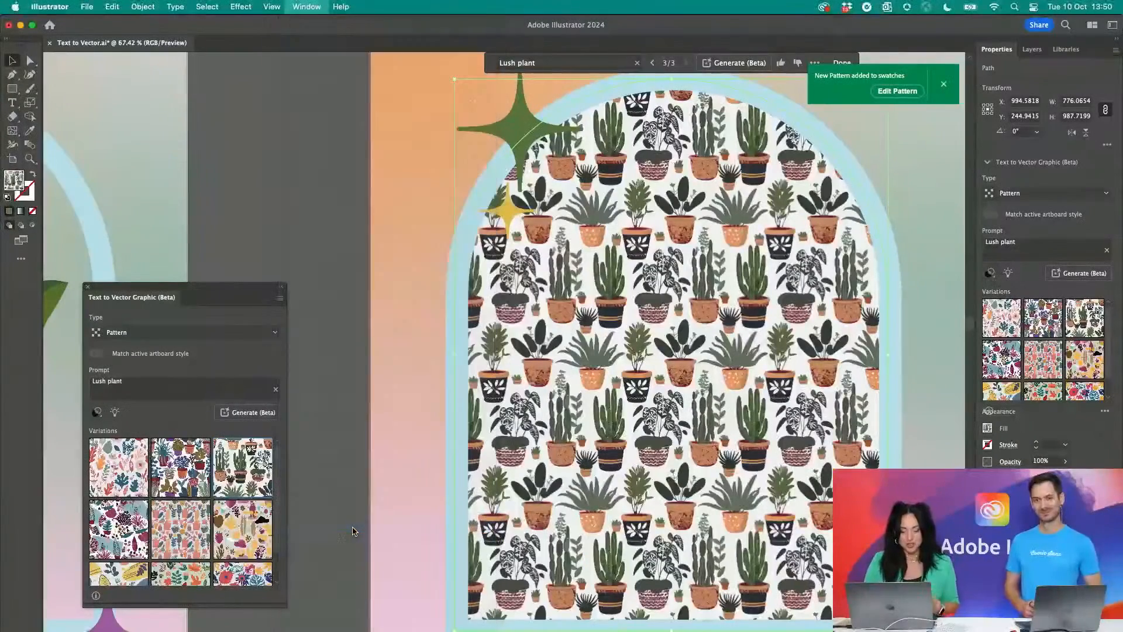
{"action": "left_click", "coordinate": [436, 234]}
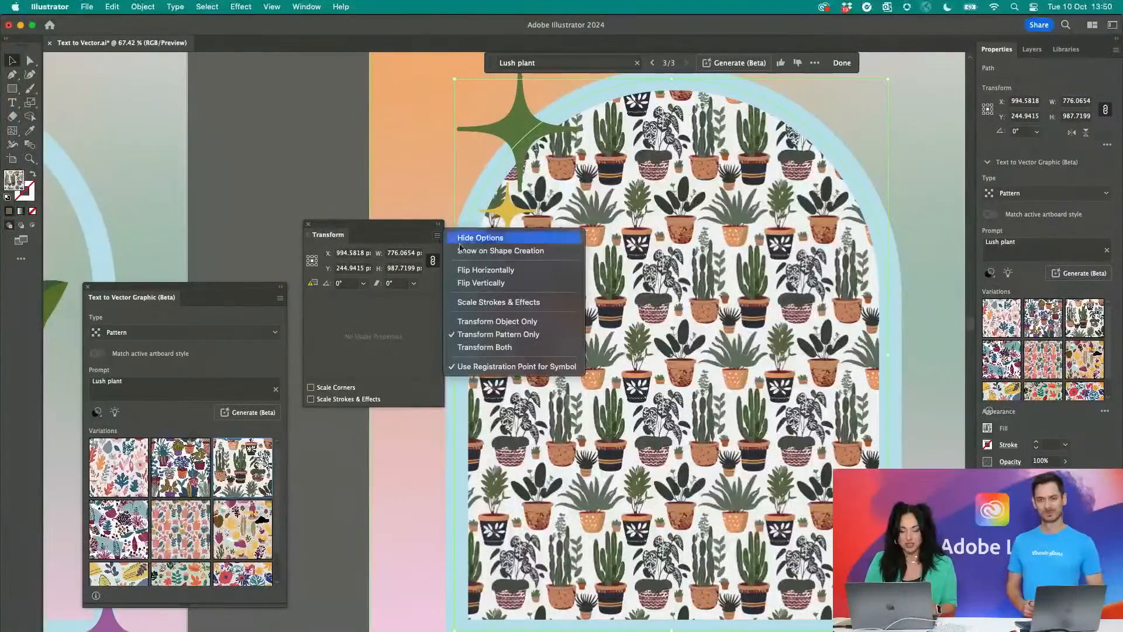
{"action": "left_click", "coordinate": [513, 336]}
{"action": "left_click", "coordinate": [404, 253]}
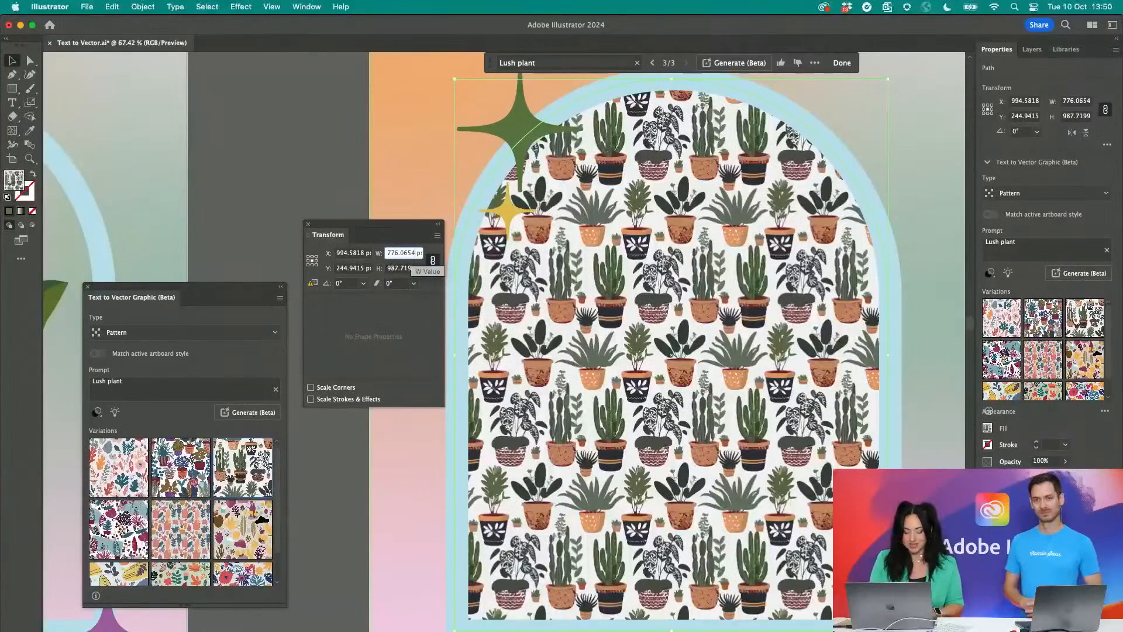
{"action": "type", "text": "*2"}
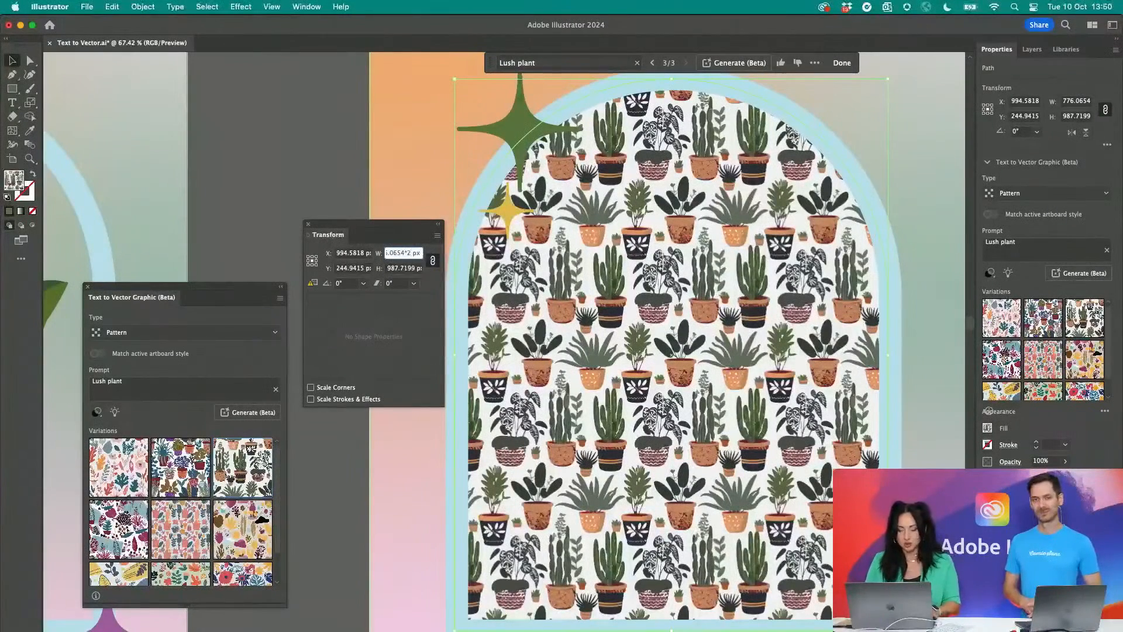
{"action": "key", "text": "Return"}
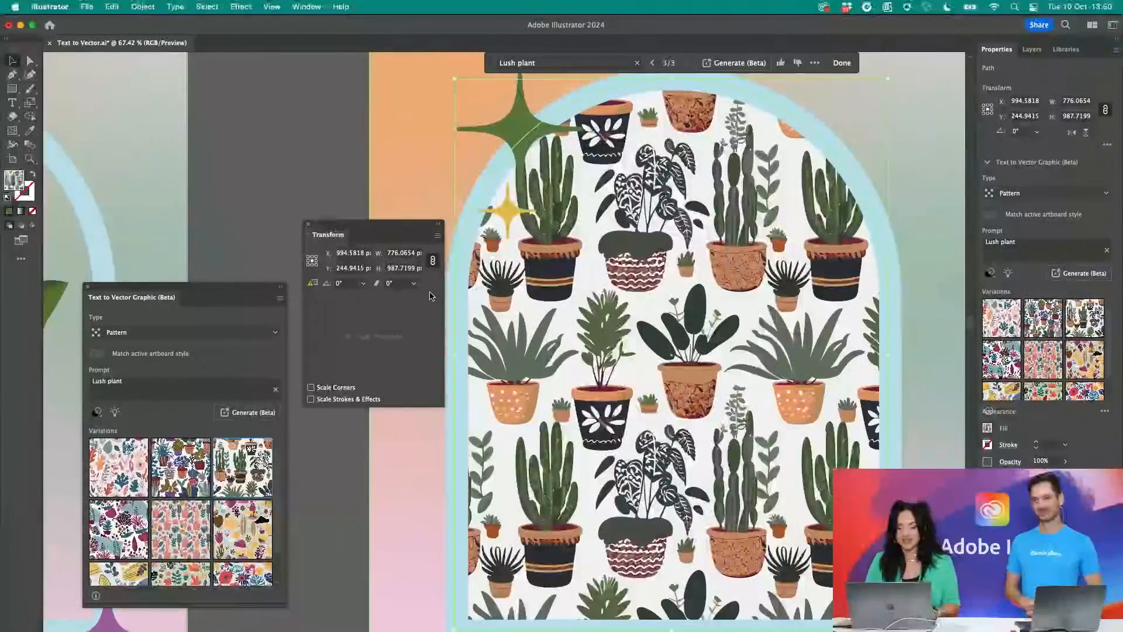
- Try enlarging the pattern by multiplying its width by 3, and reverse it by dividing the width by 3
{"action": "left_click", "coordinate": [407, 258]}
{"action": "type", "text": "*"}
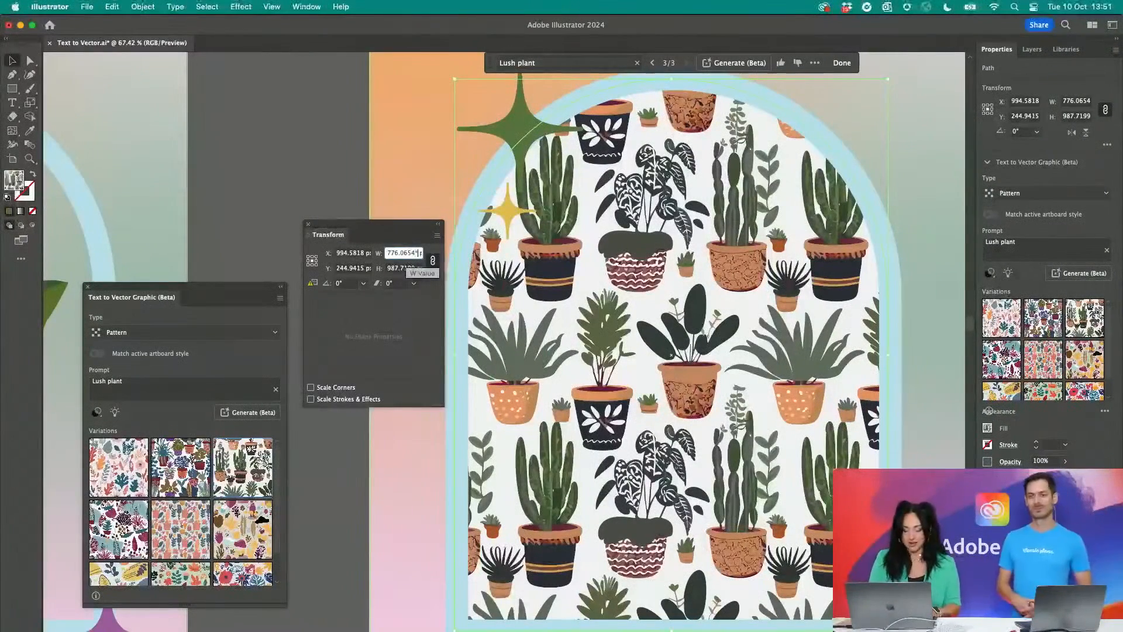
{"action": "type", "text": "3"}
{"action": "key", "text": "Return"}
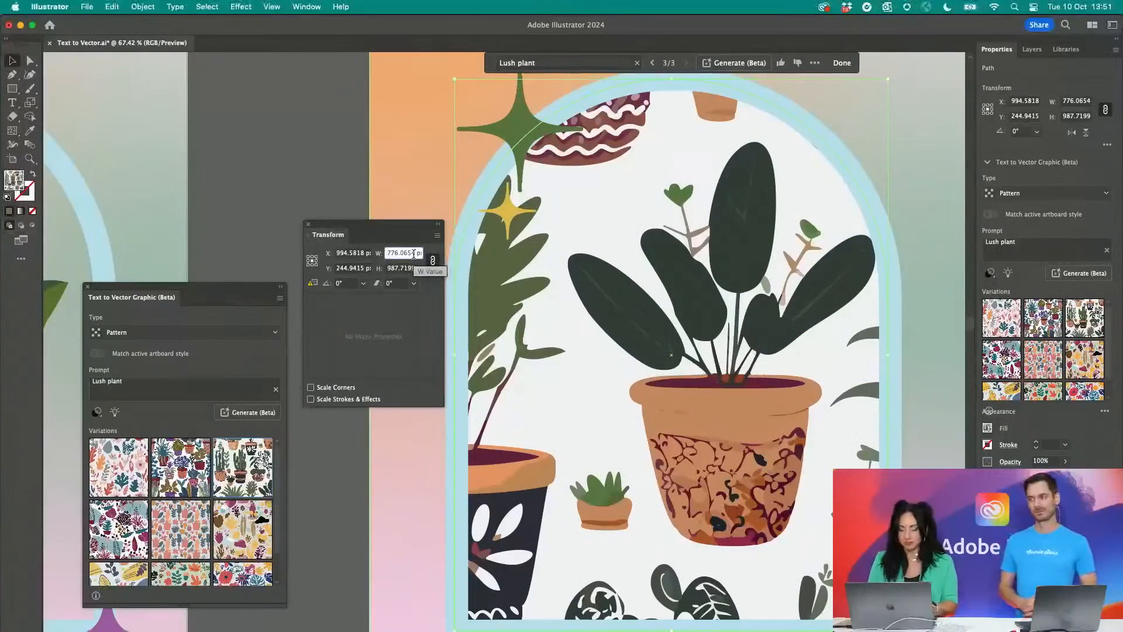
{"action": "type", "text": "/3"}
{"action": "key", "text": "Return"}
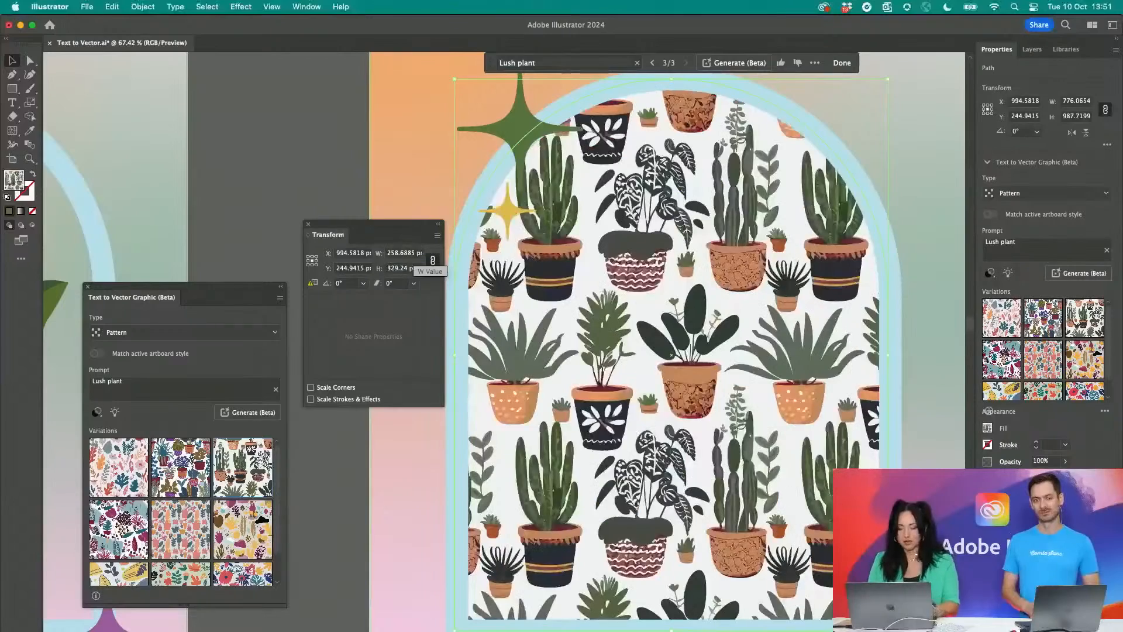
- Deselect the pattern-filled arch and examine the plant and pattern artboards across the rows
{"action": "scroll", "coordinate": [639, 306], "scroll_direction": "down", "scroll_amount": 3}
{"action": "scroll", "coordinate": [640, 306], "scroll_direction": "down", "scroll_amount": 2}
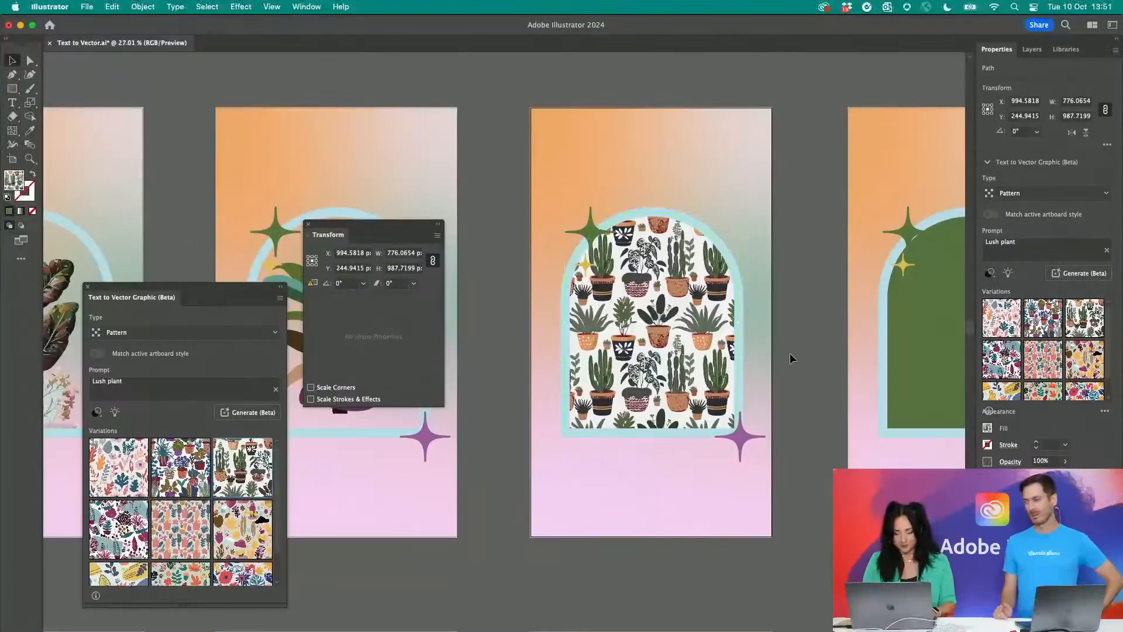
{"action": "left_click", "coordinate": [790, 352]}
{"action": "scroll", "coordinate": [789, 353], "scroll_direction": "down", "scroll_amount": 3}
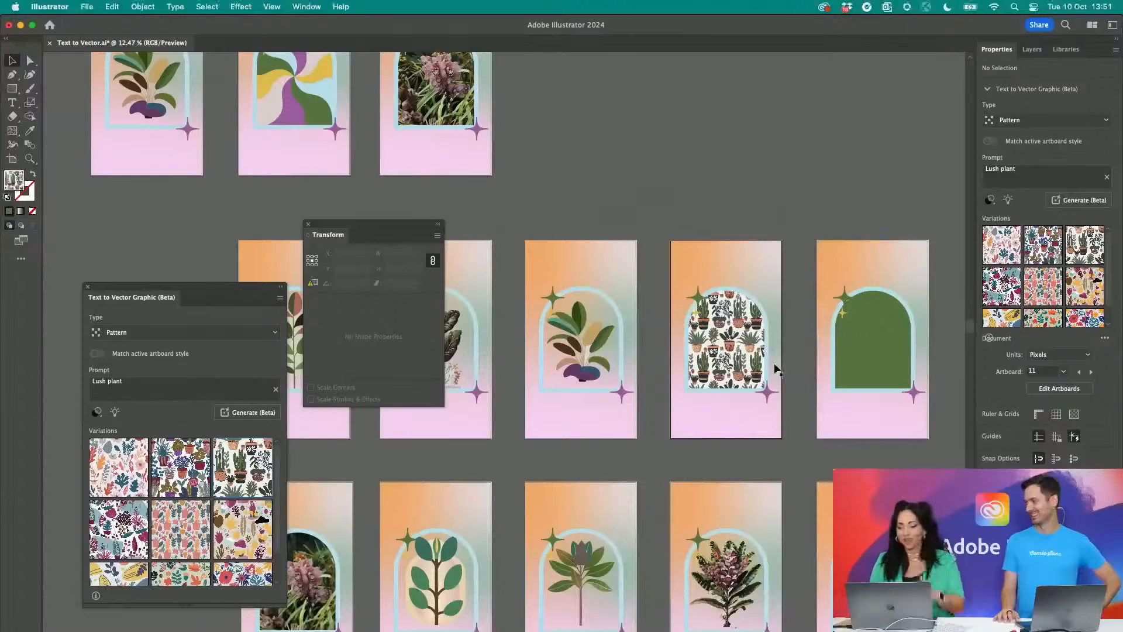
{"action": "scroll", "coordinate": [776, 369], "scroll_direction": "down", "scroll_amount": 5}
{"action": "scroll", "coordinate": [776, 370], "scroll_direction": "left", "scroll_amount": 2}
{"action": "scroll", "coordinate": [776, 369], "scroll_direction": "down", "scroll_amount": 4}
{"action": "scroll", "coordinate": [776, 368], "scroll_direction": "left", "scroll_amount": 4}
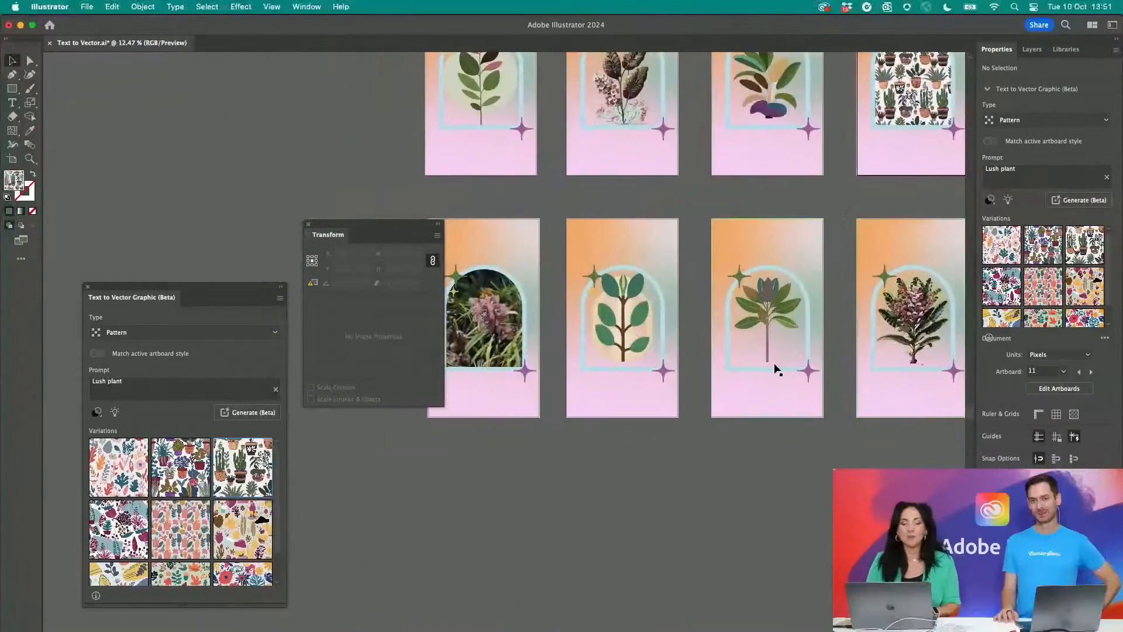
{"action": "scroll", "coordinate": [776, 369], "scroll_direction": "up", "scroll_amount": 6}
{"action": "scroll", "coordinate": [776, 368], "scroll_direction": "right", "scroll_amount": 3}
{"action": "scroll", "coordinate": [776, 368], "scroll_direction": "up", "scroll_amount": 2}
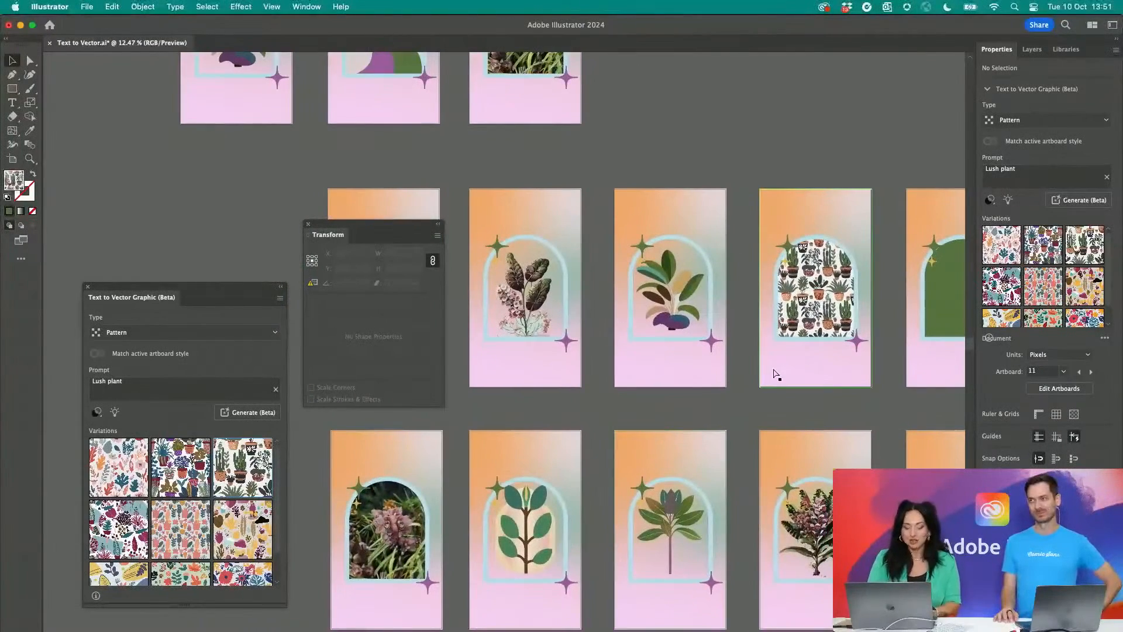
{"action": "scroll", "coordinate": [775, 375], "scroll_direction": "right", "scroll_amount": 4}
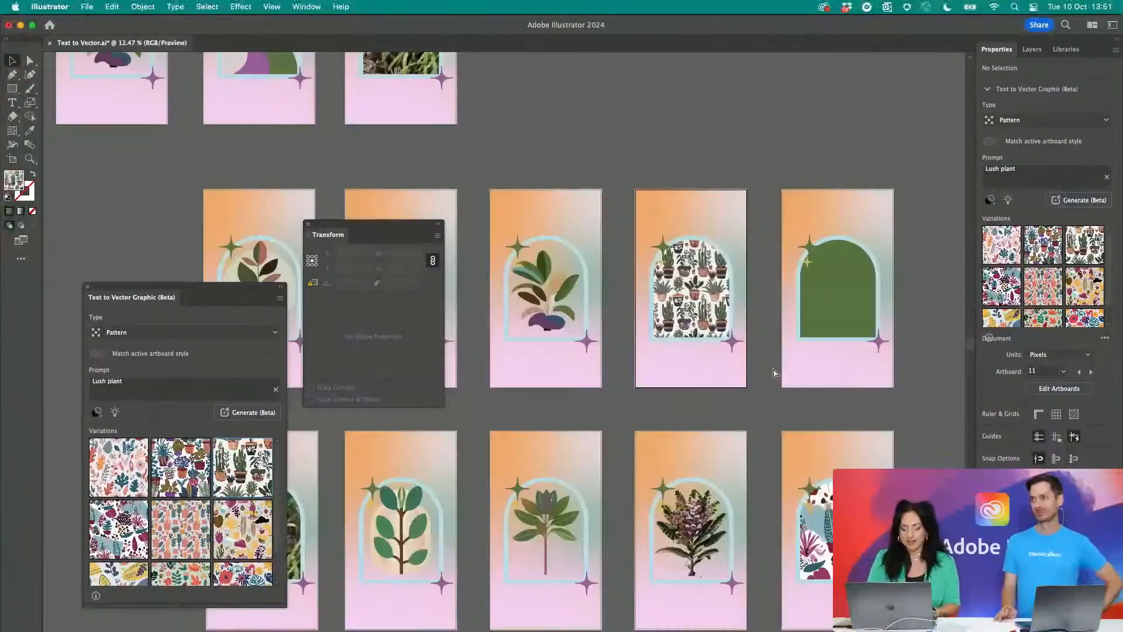
- Try enlarging the pattern-filled arch together with its pattern to about twice its size, and undo the scaling
{"action": "left_click", "coordinate": [725, 307]}
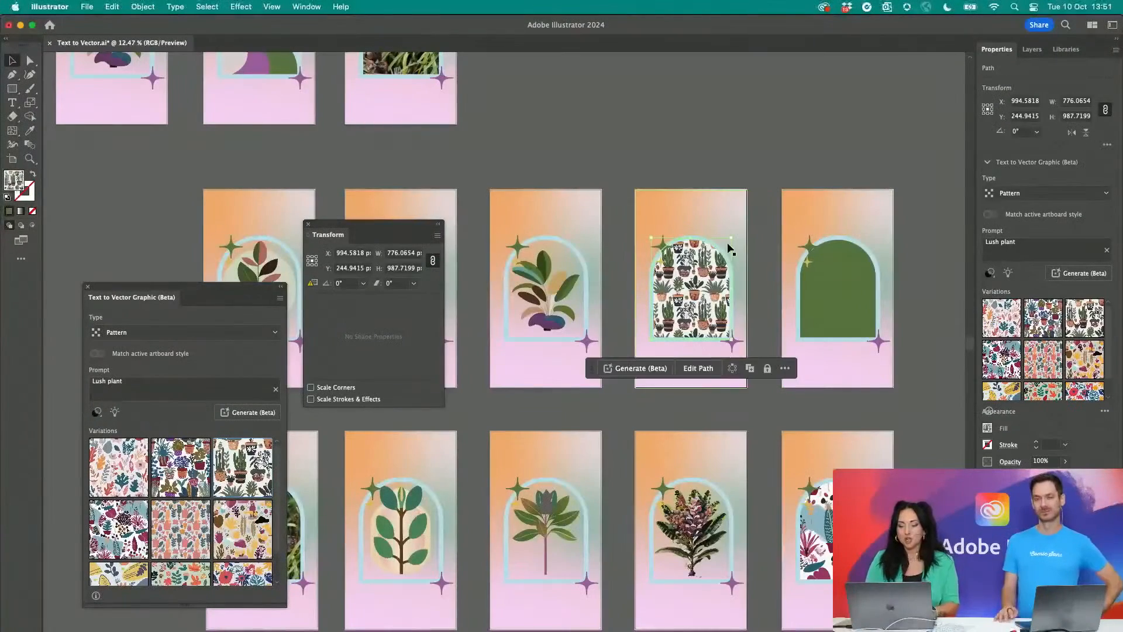
{"action": "left_click_drag", "start_coordinate": [729, 239], "coordinate": [868, 134]}
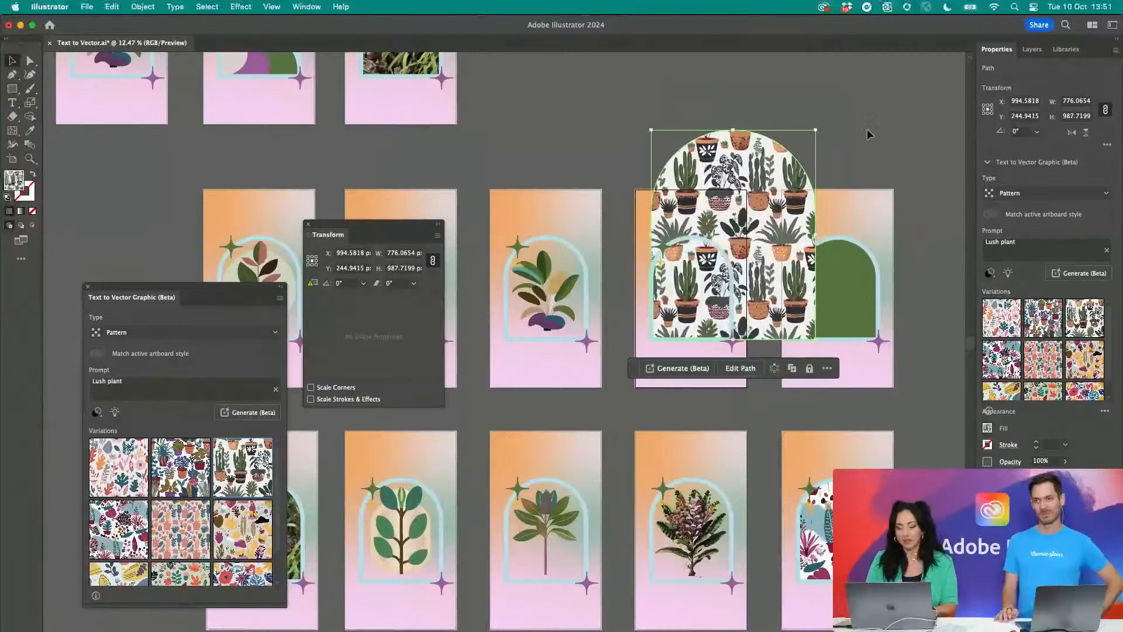
{"action": "key", "text": "super+z"}
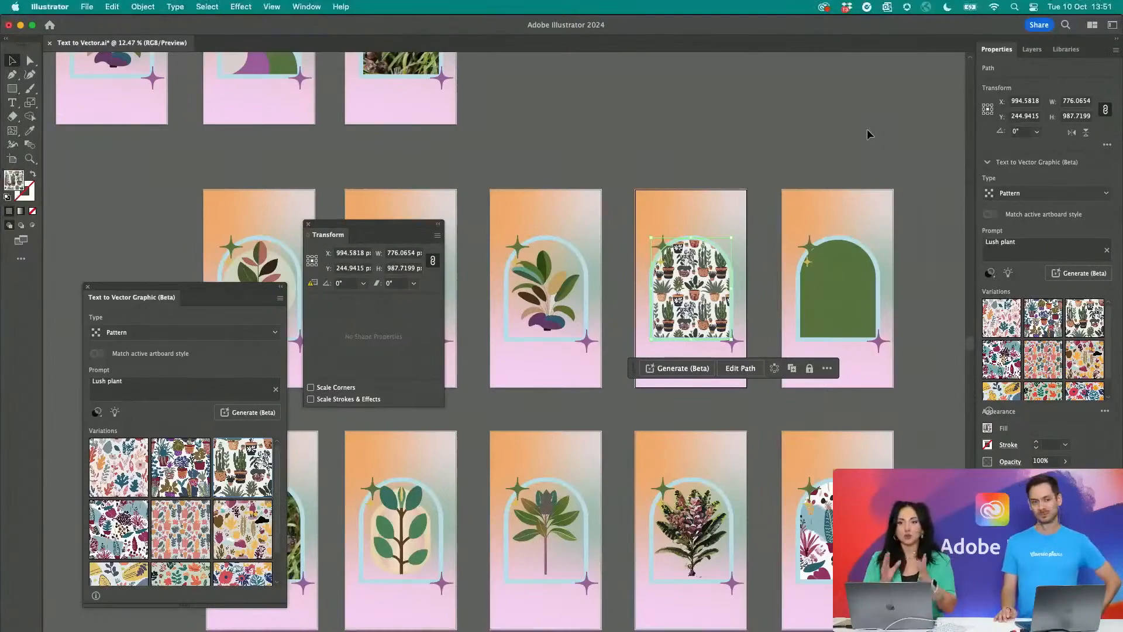
- Switch to Adobe Acrobat and show the QR code page of AL602 MAX 2023.pdf
{"action": "key", "text": "ctrl+Up"}
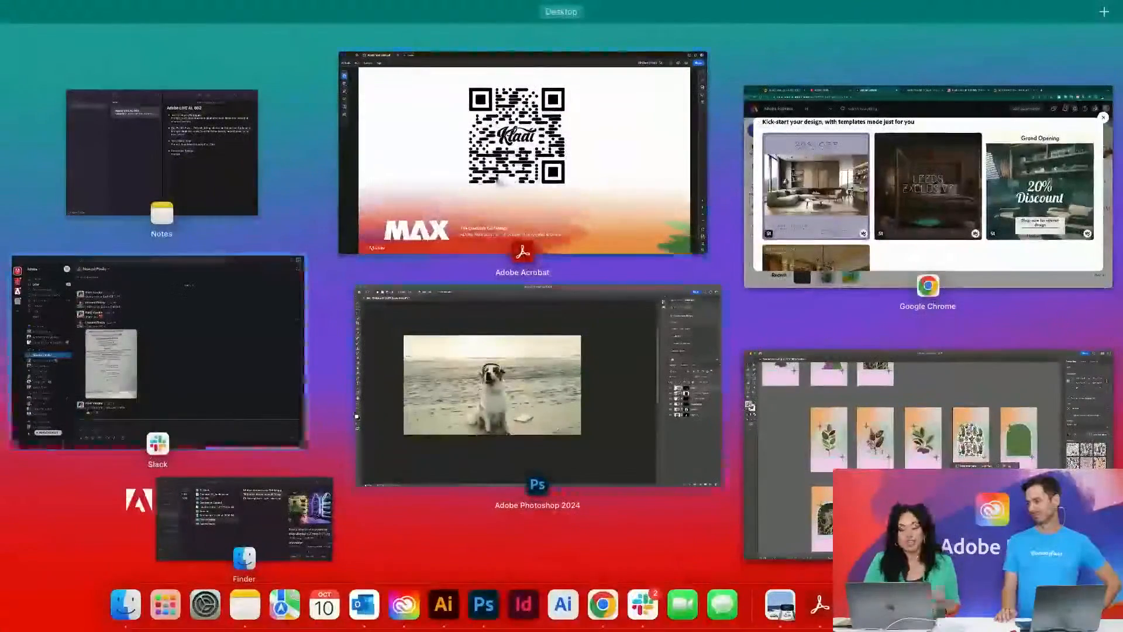
{"action": "left_click", "coordinate": [506, 172]}
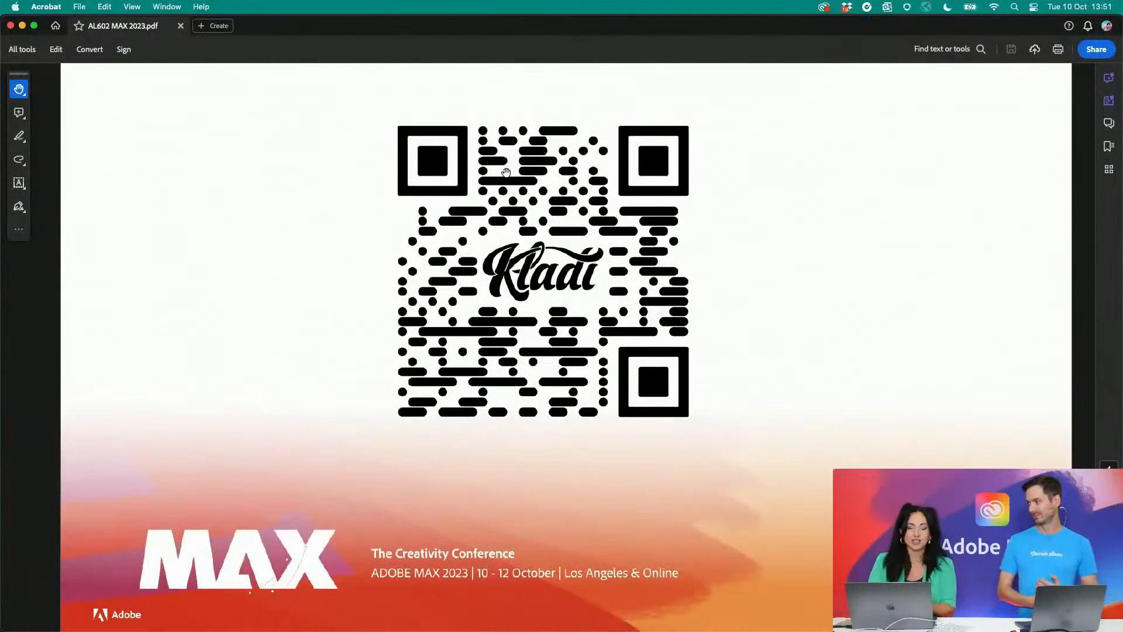
- Switch to Google Chrome and look through the AL602 MAX 23 web page and the Adobe Firefly home page
{"action": "key", "text": "ctrl+Up"}
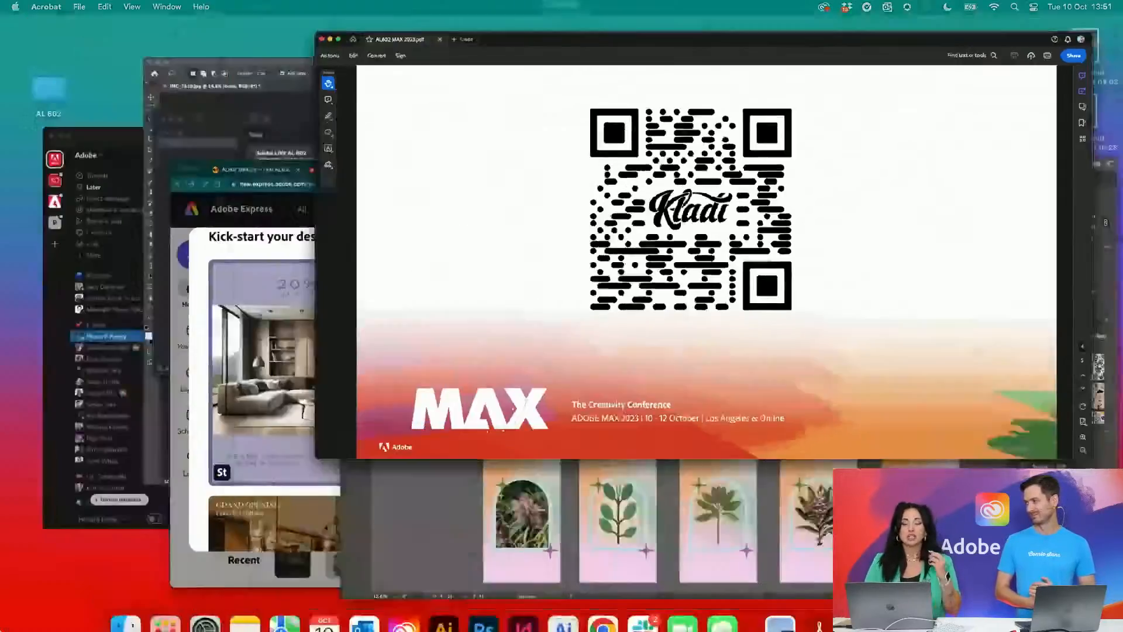
{"action": "left_click", "coordinate": [412, 377]}
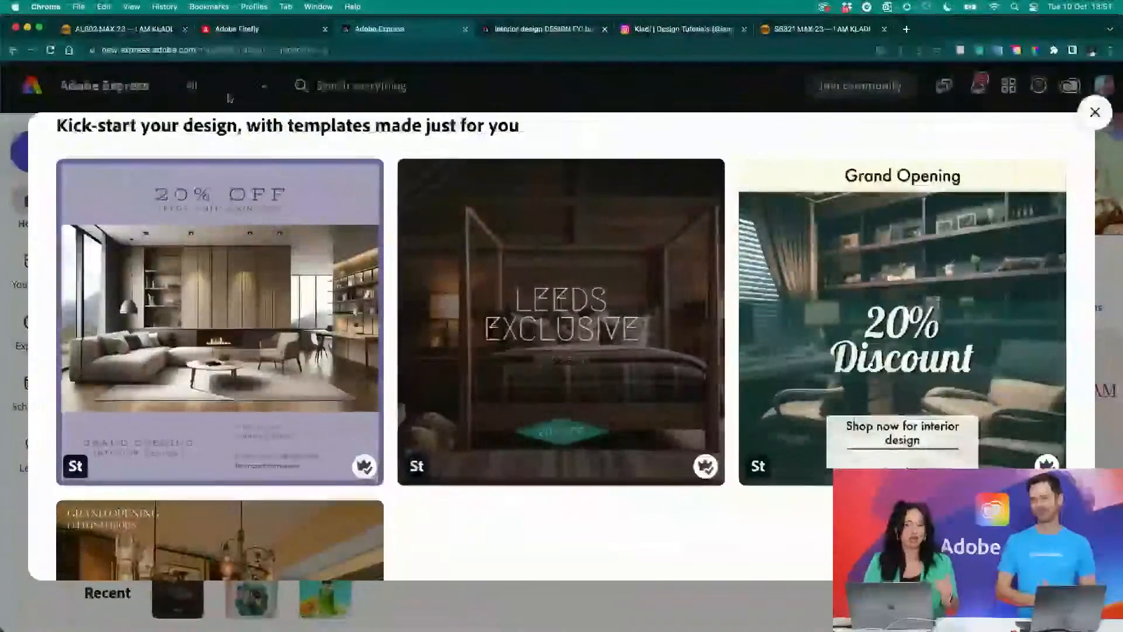
{"action": "left_click", "coordinate": [124, 29]}
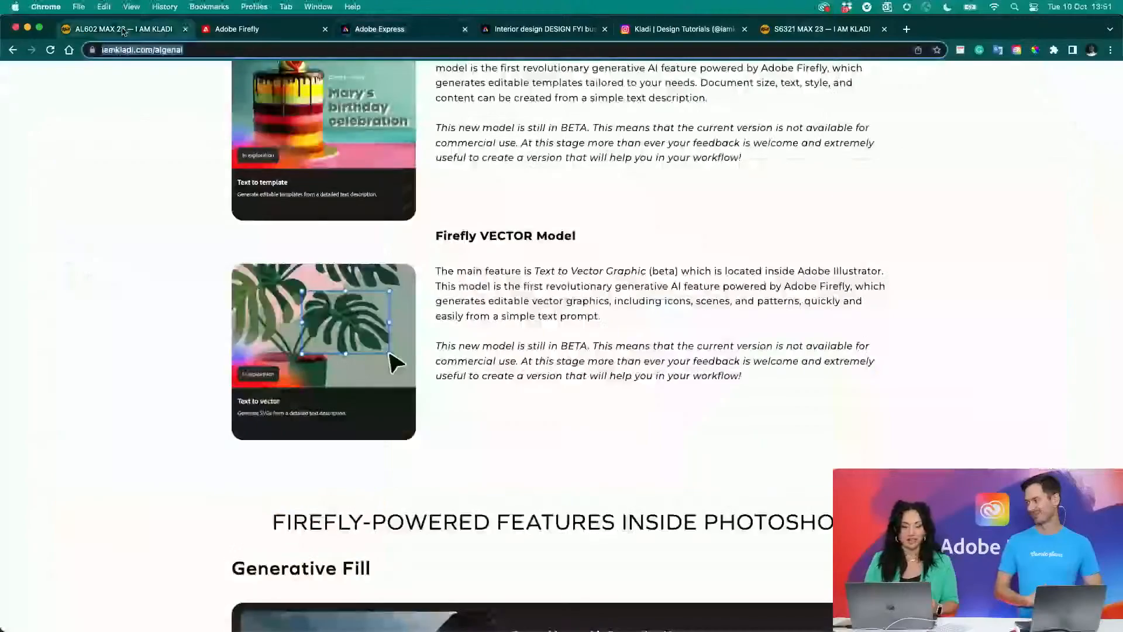
{"action": "scroll", "coordinate": [281, 234], "scroll_direction": "up", "scroll_amount": 15}
{"action": "scroll", "coordinate": [327, 253], "scroll_direction": "down", "scroll_amount": 6}
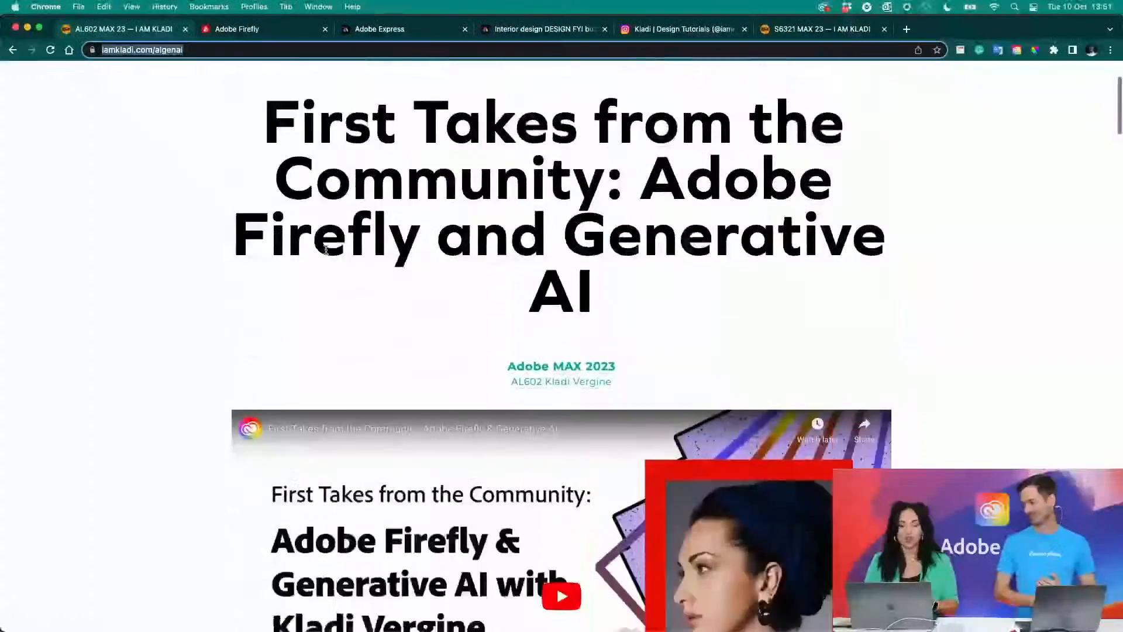
{"action": "left_click", "coordinate": [277, 26]}
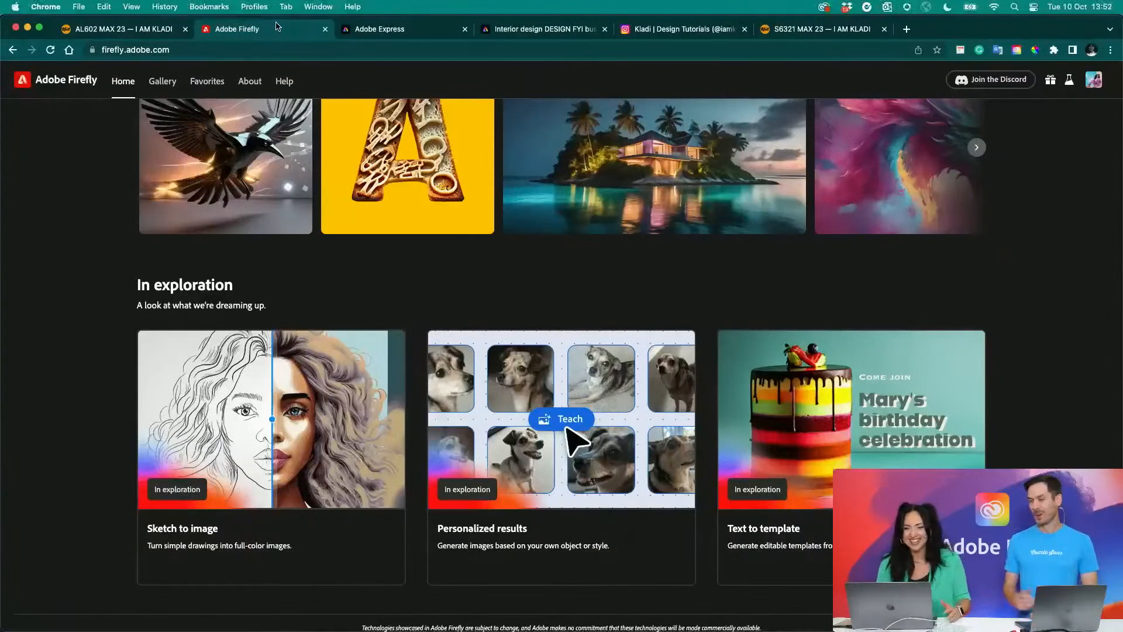
{"action": "scroll", "coordinate": [499, 193], "scroll_direction": "up", "scroll_amount": 15}
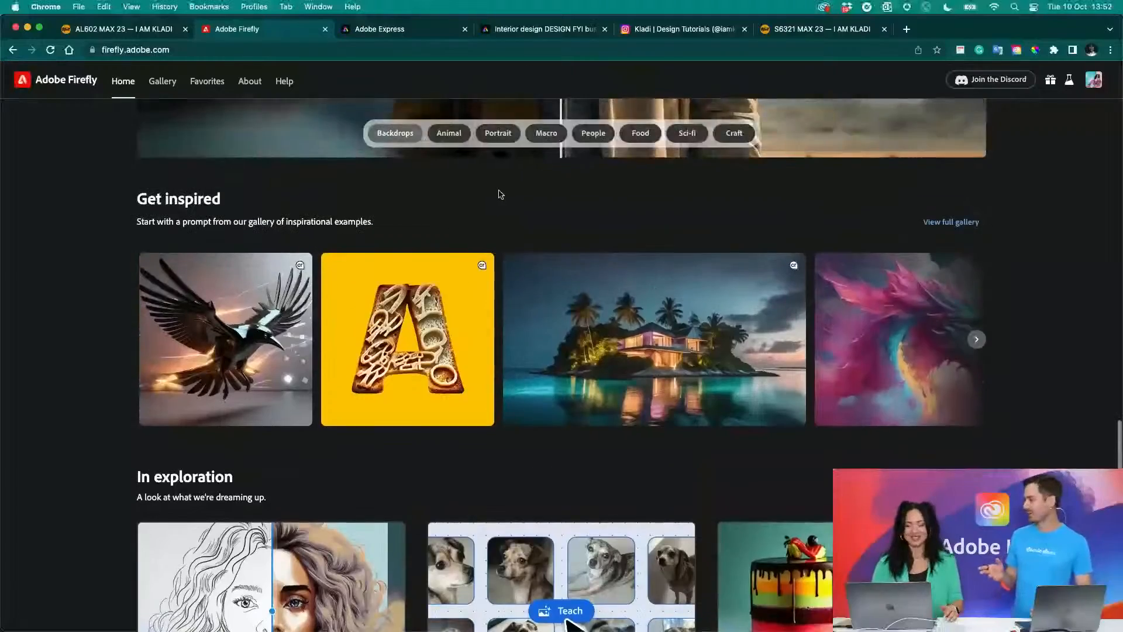
- Look through the design tutorials profile on Instagram and view its post about Illustrator's Text to Vector Graphic (beta) feature
{"action": "scroll", "coordinate": [499, 194], "scroll_direction": "up", "scroll_amount": 5}
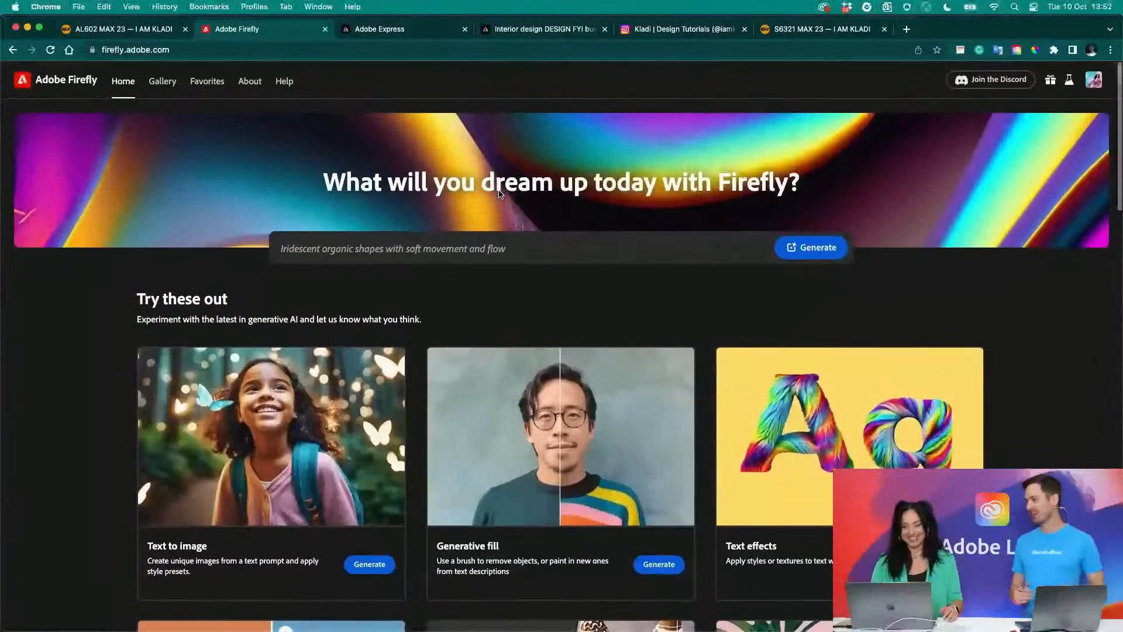
{"action": "left_click", "coordinate": [697, 33]}
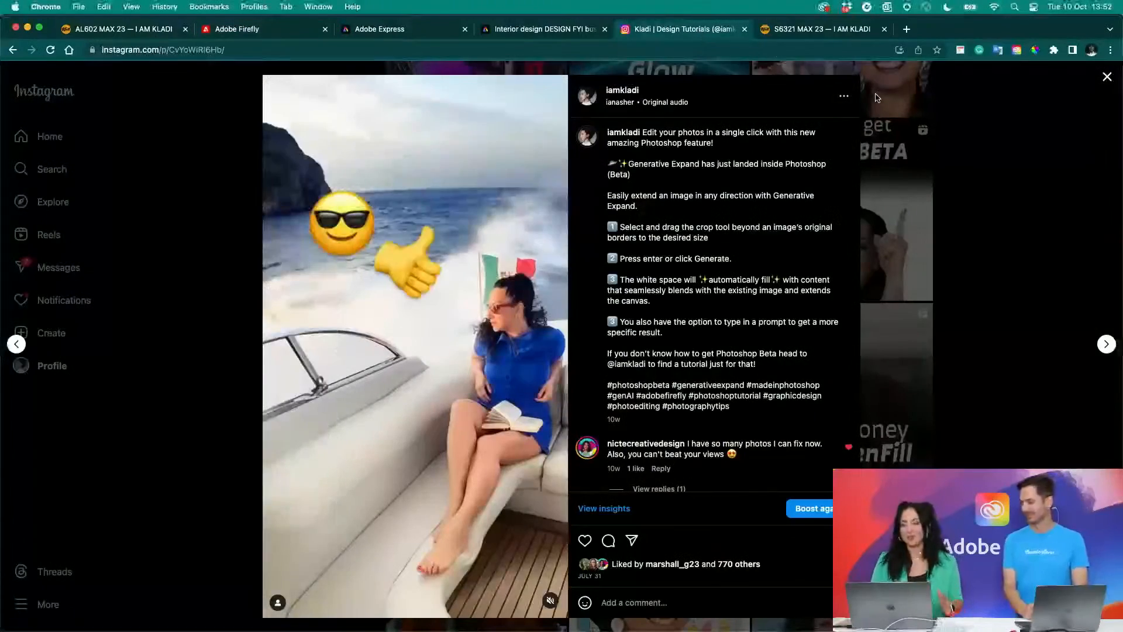
{"action": "left_click", "coordinate": [1005, 133]}
{"action": "scroll", "coordinate": [1005, 133], "scroll_direction": "up", "scroll_amount": 15}
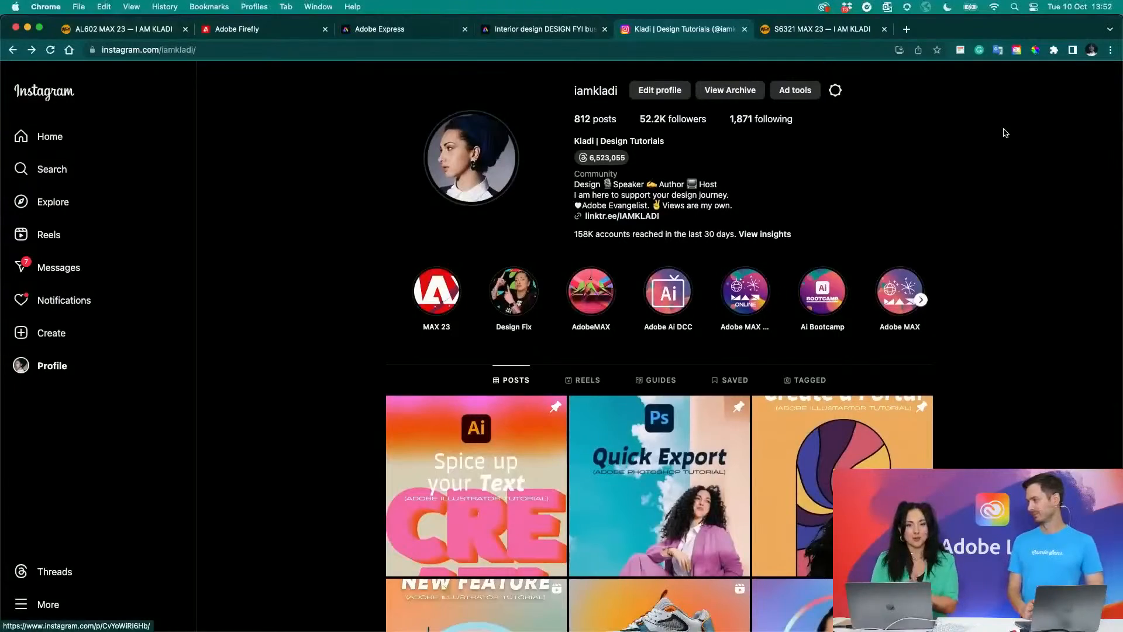
{"action": "scroll", "coordinate": [1005, 133], "scroll_direction": "down", "scroll_amount": 15}
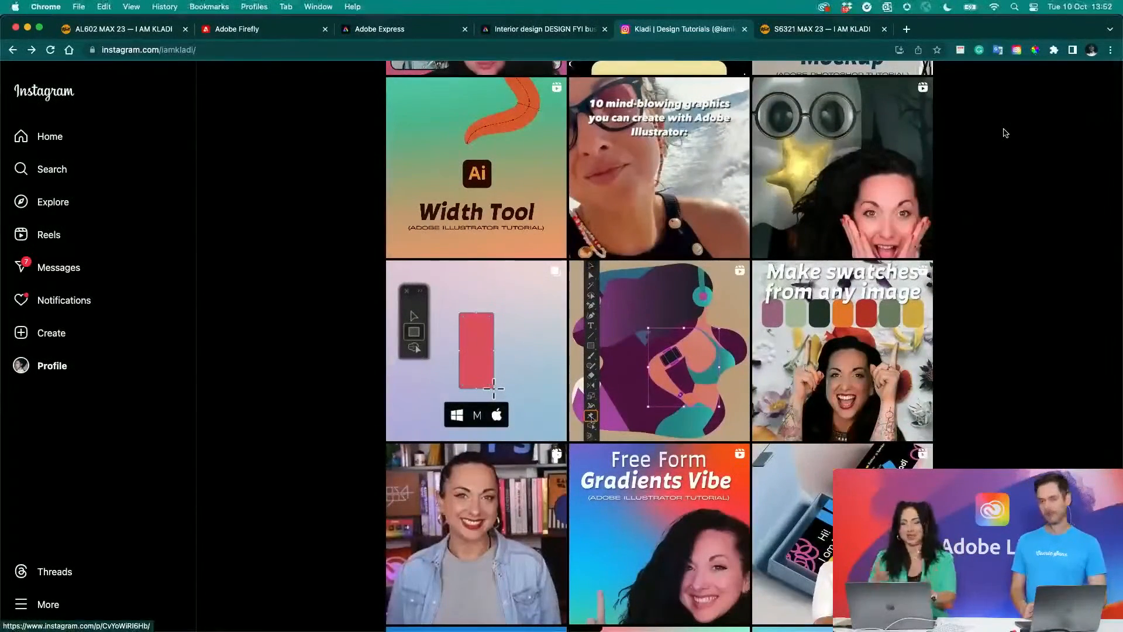
{"action": "scroll", "coordinate": [1005, 133], "scroll_direction": "up", "scroll_amount": 10}
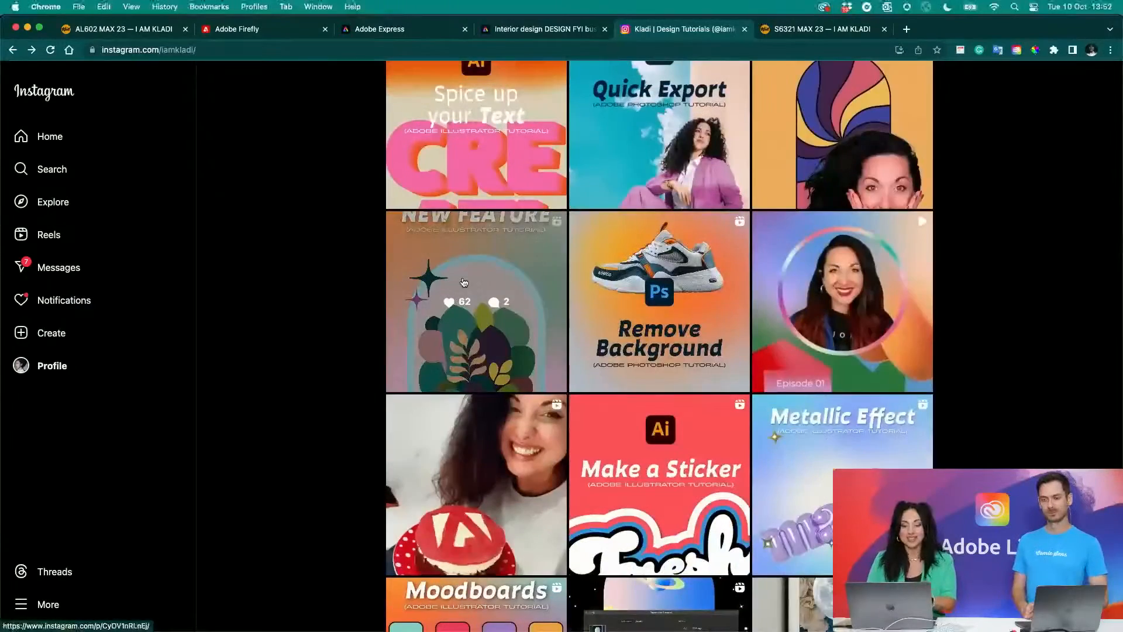
{"action": "left_click", "coordinate": [464, 282]}
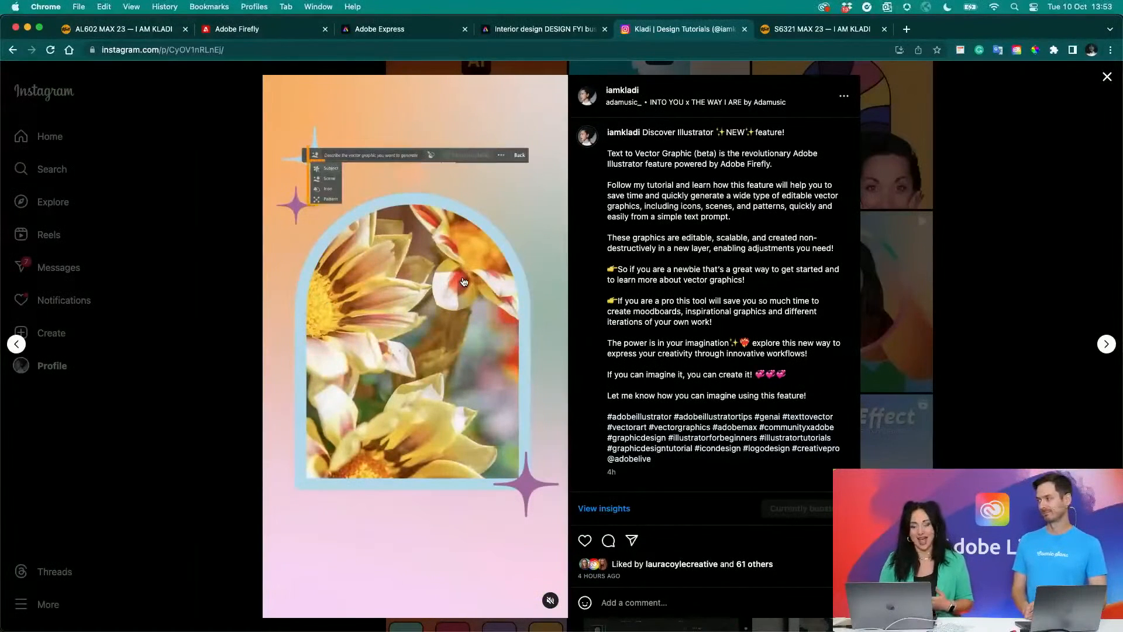
{"action": "left_click", "coordinate": [1107, 78]}
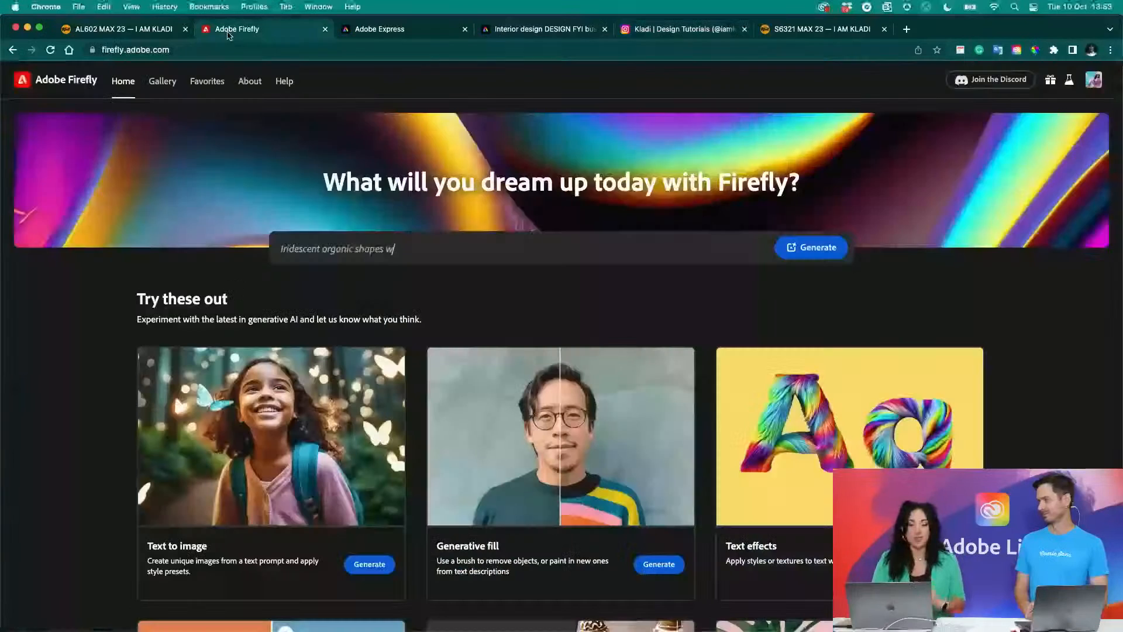
- Return to the Adobe Firefly home page and open the Generative recolor feature
{"action": "left_click", "coordinate": [229, 32]}
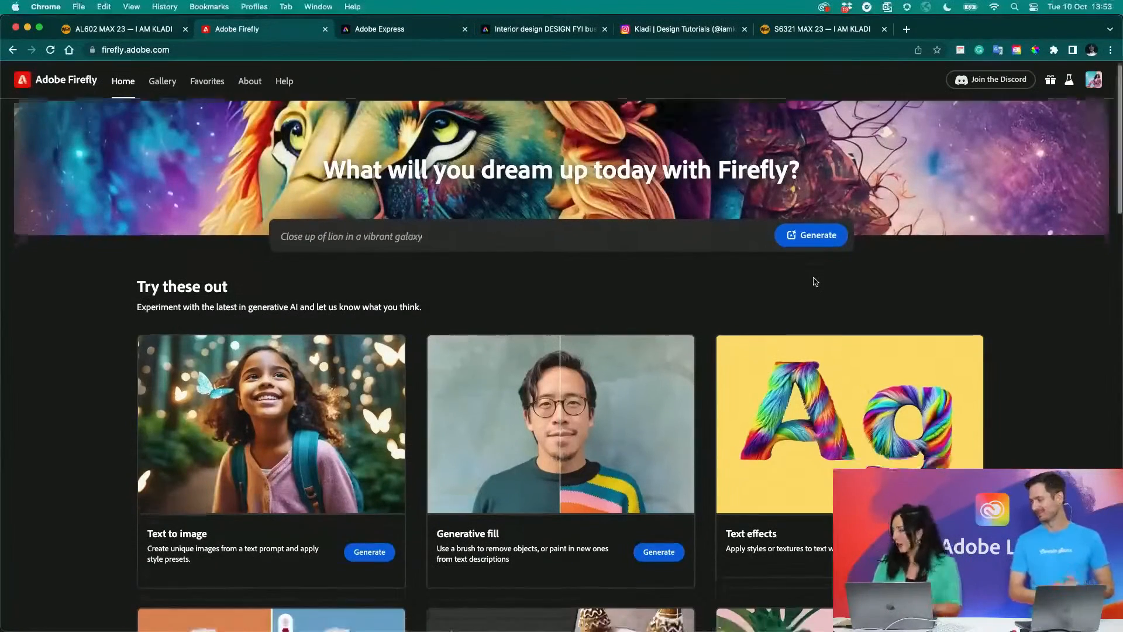
{"action": "scroll", "coordinate": [815, 281], "scroll_direction": "down", "scroll_amount": 5}
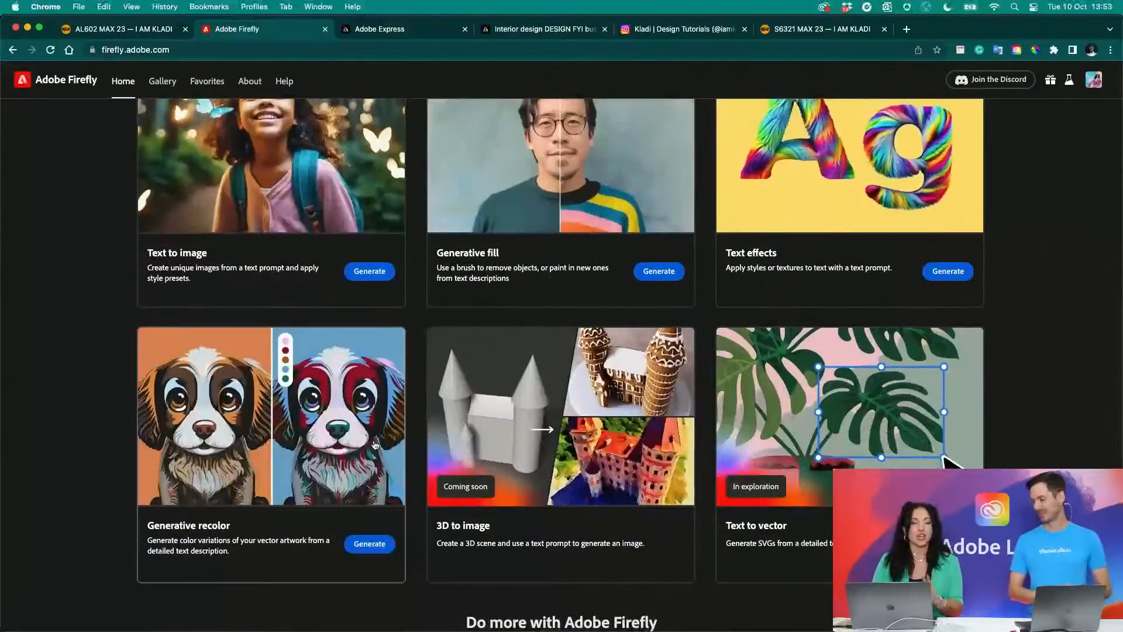
{"action": "left_click", "coordinate": [363, 544]}
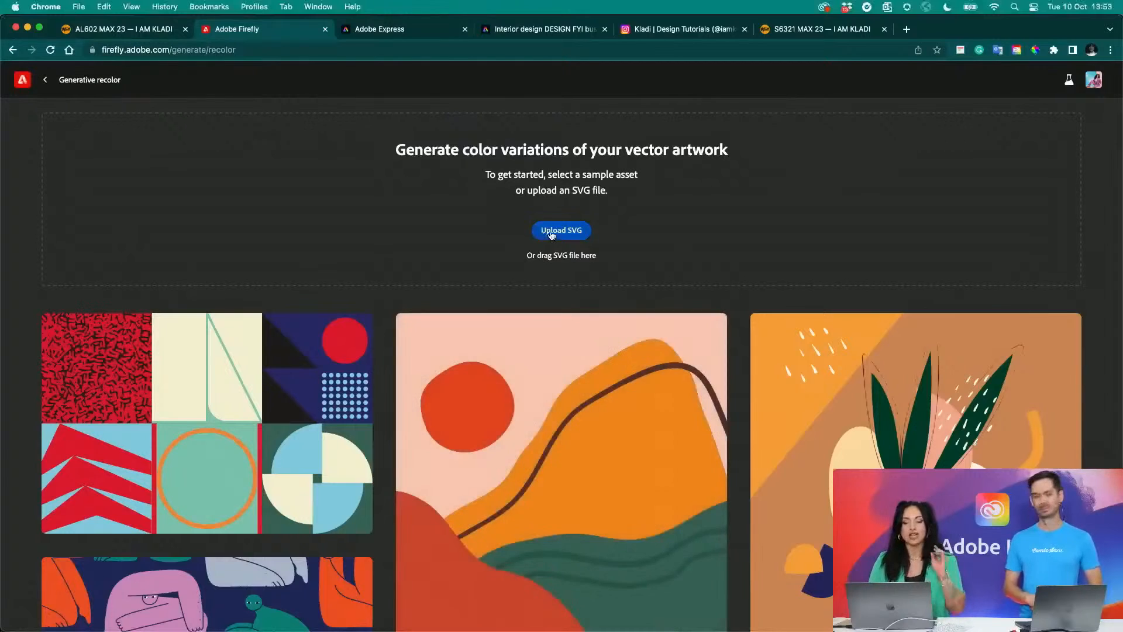
- Upload Recolor-05.svg from the Recolor folder as the vector artwork for Generative recolor
{"action": "left_click", "coordinate": [551, 231]}
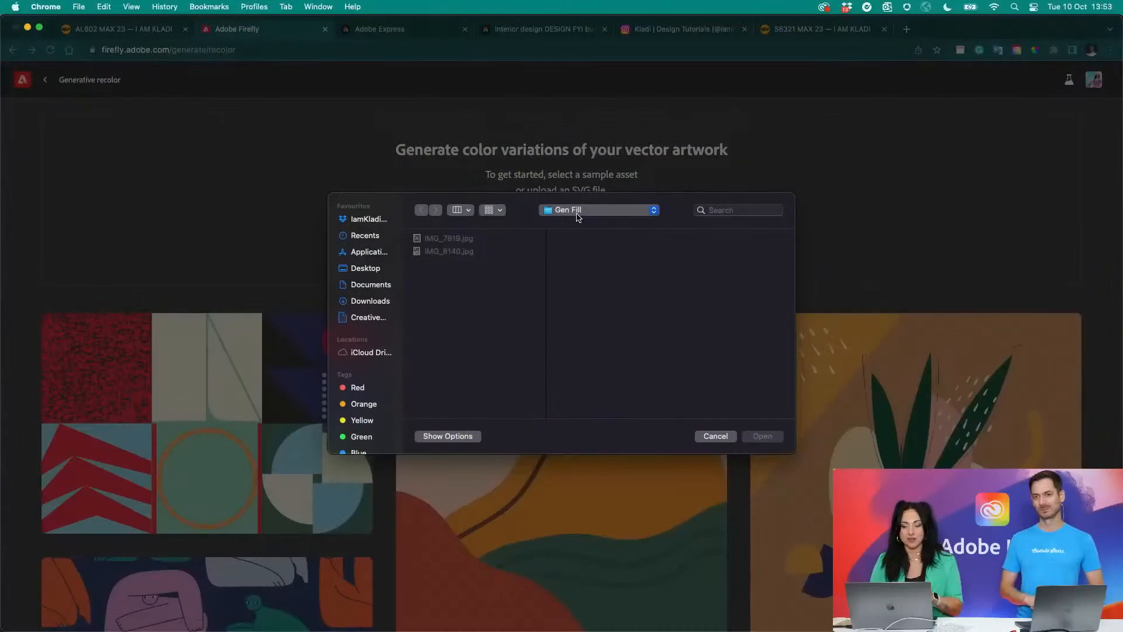
{"action": "left_click", "coordinate": [576, 211]}
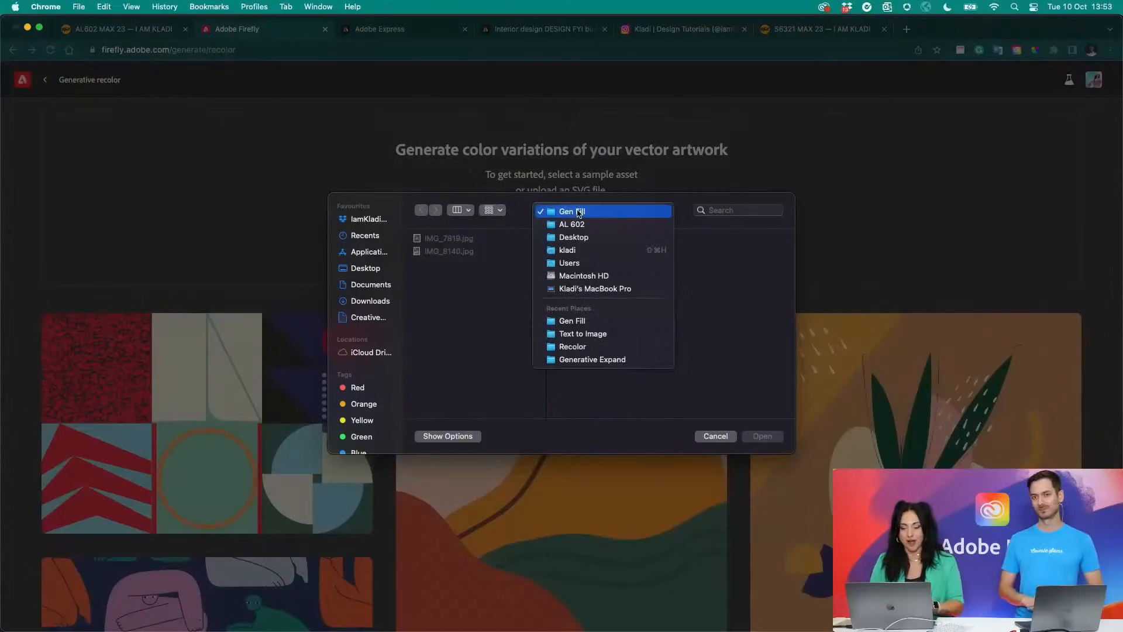
{"action": "left_click", "coordinate": [581, 346]}
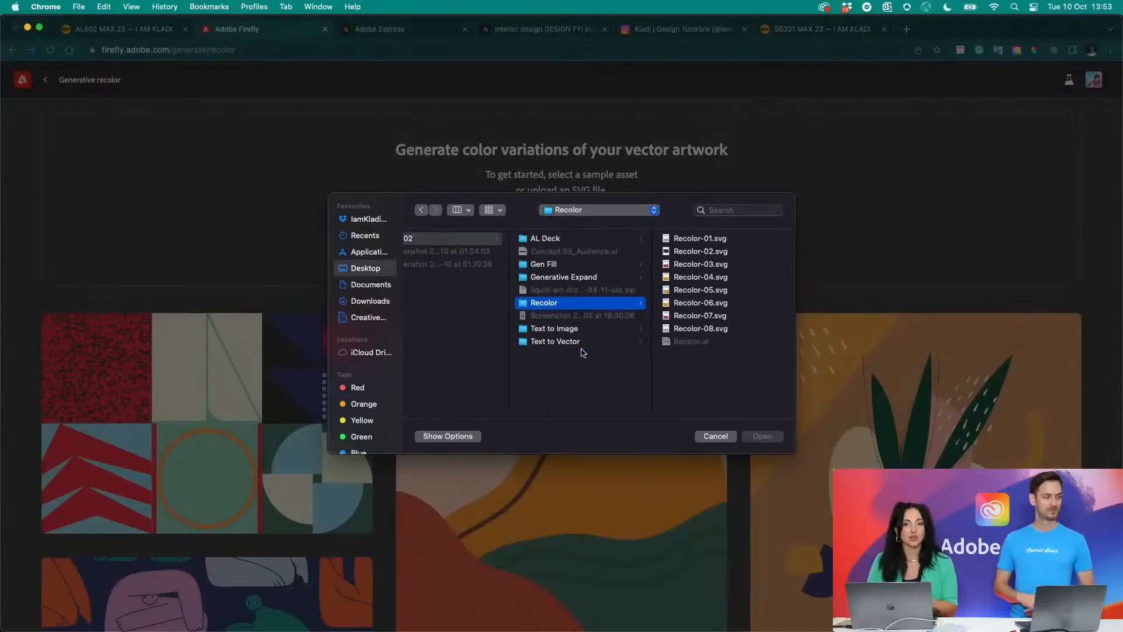
{"action": "left_click", "coordinate": [709, 267]}
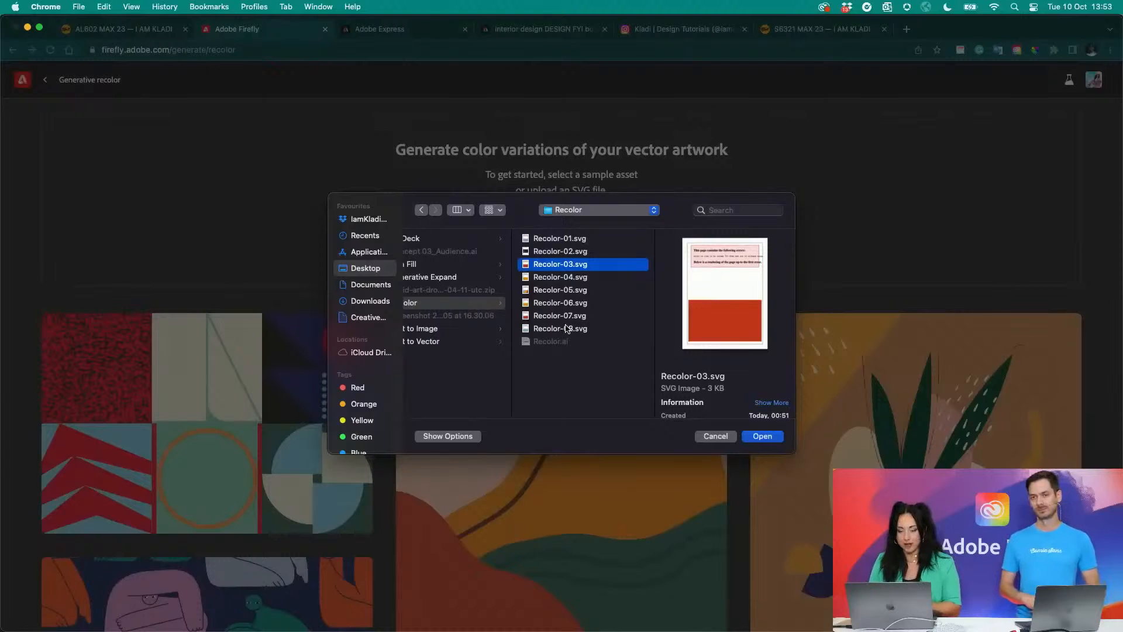
{"action": "left_click", "coordinate": [559, 304]}
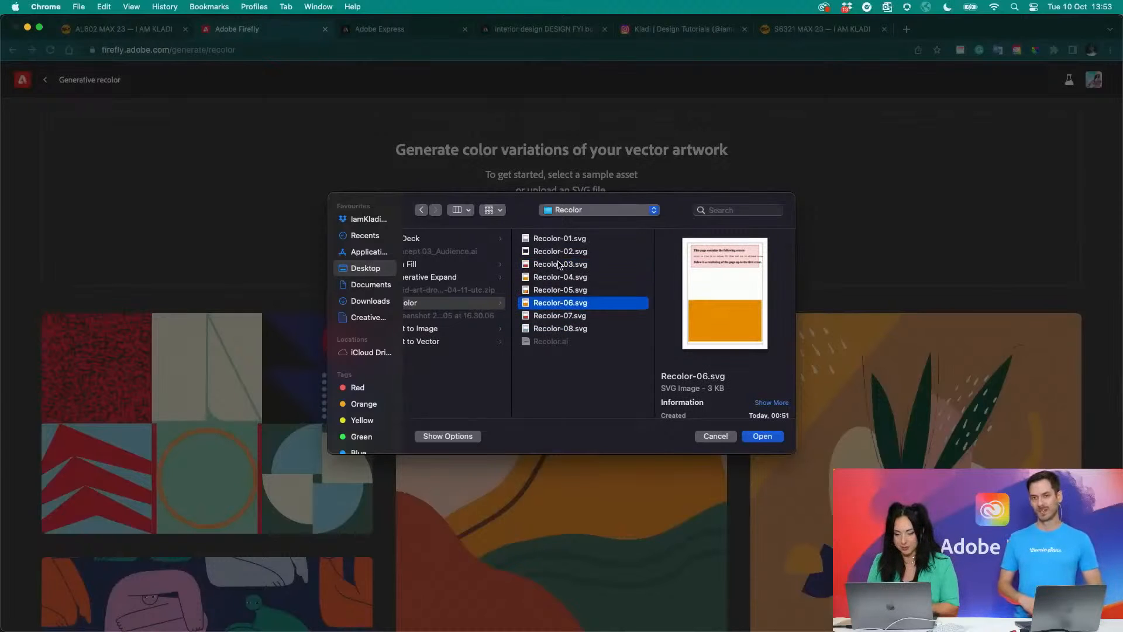
{"action": "key", "text": "Up"}
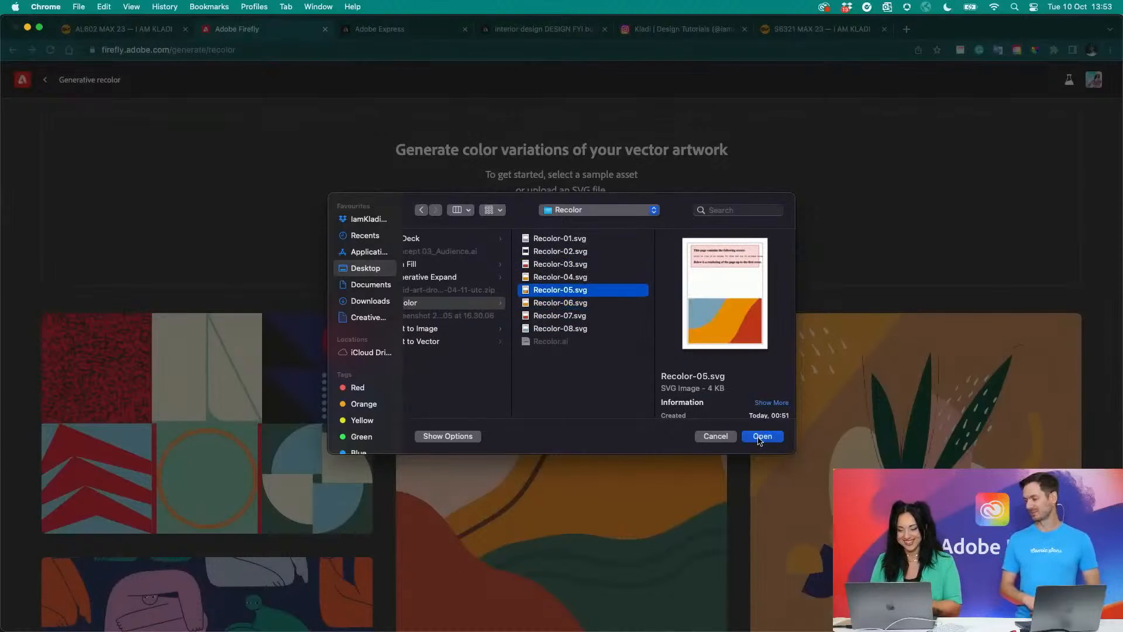
{"action": "left_click", "coordinate": [759, 437]}
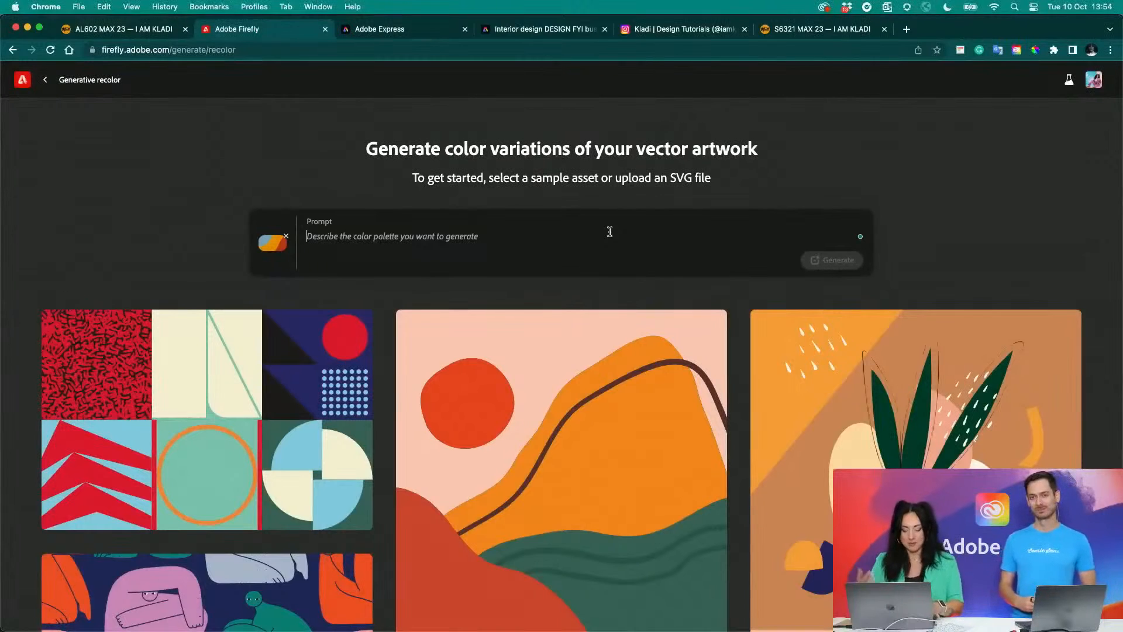
- Enter the color palette prompt "Christmas winter", correcting the capitalisation, and generate the color variations
{"action": "type", "text": "christmas winter"}
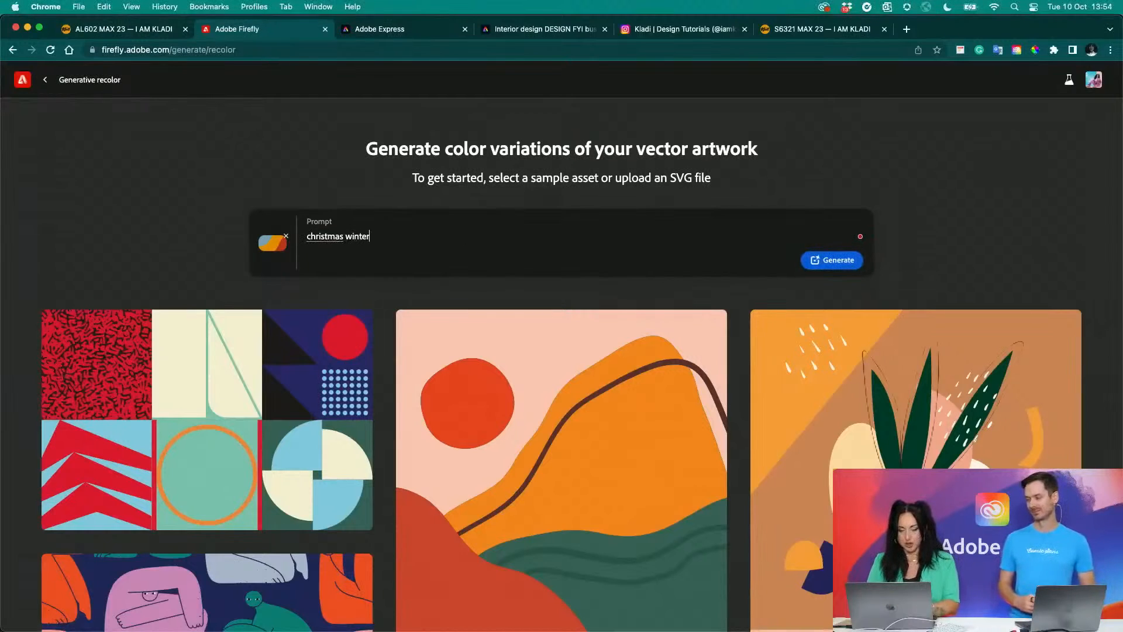
{"action": "right_click", "coordinate": [330, 235]}
{"action": "left_click", "coordinate": [333, 272]}
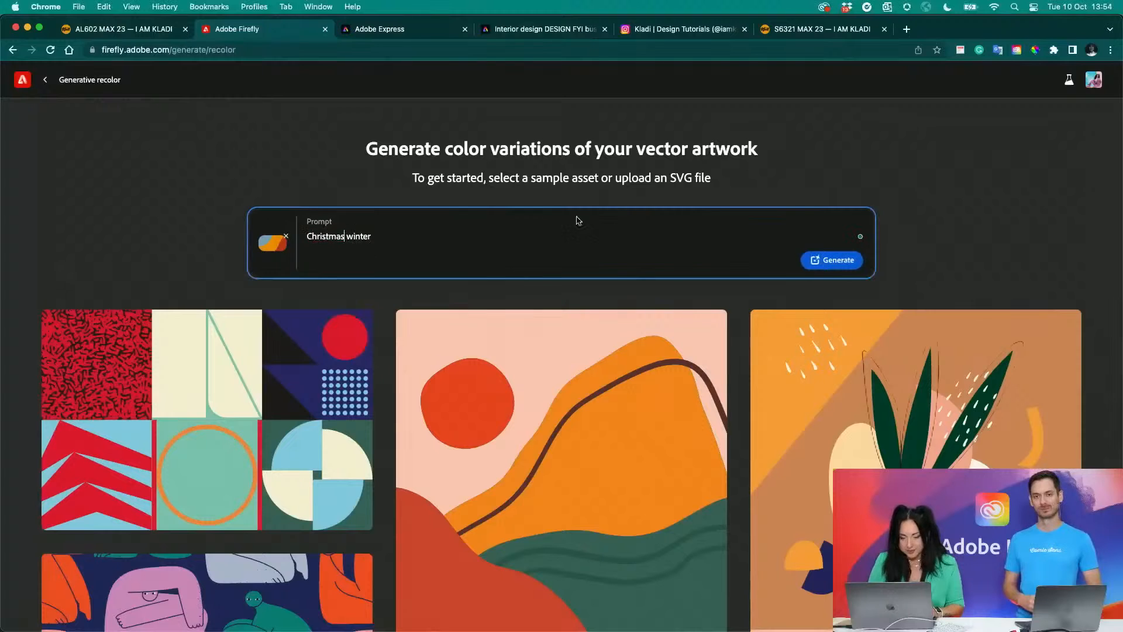
{"action": "left_click", "coordinate": [833, 253]}
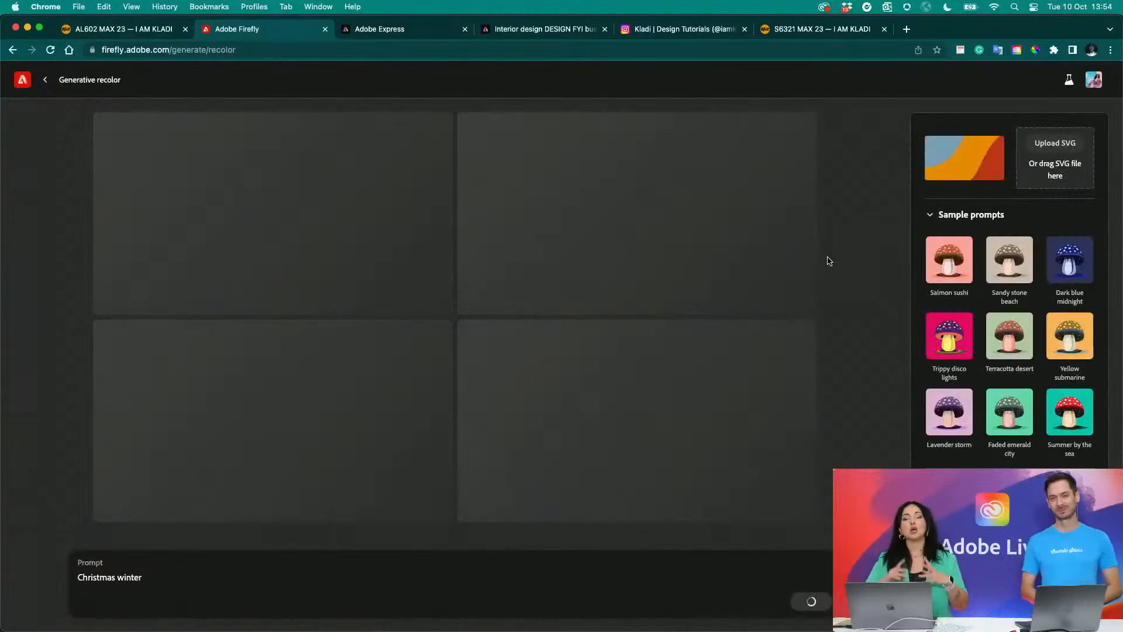